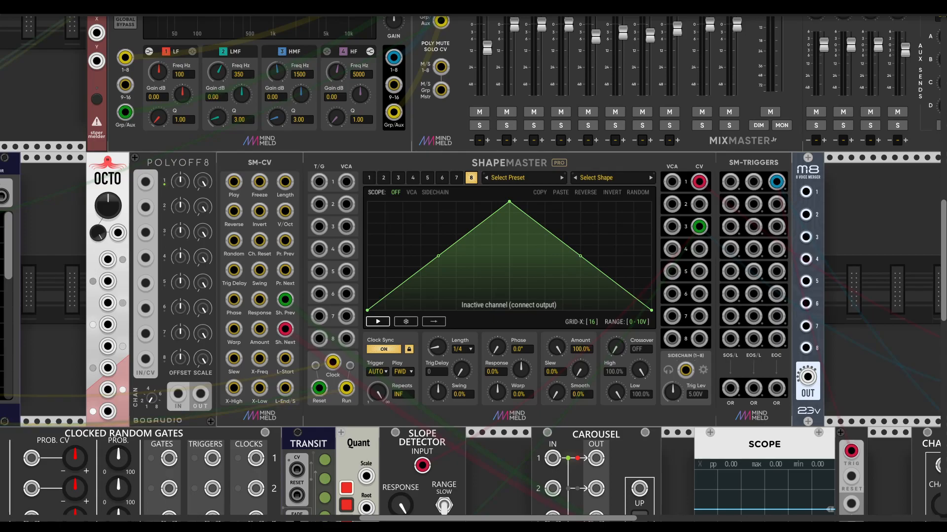
- Set the trigger mode of ShapeMaster channel 1 to CV playhead (uses T/G in)
{"action": "left_click", "coordinate": [380, 372]}
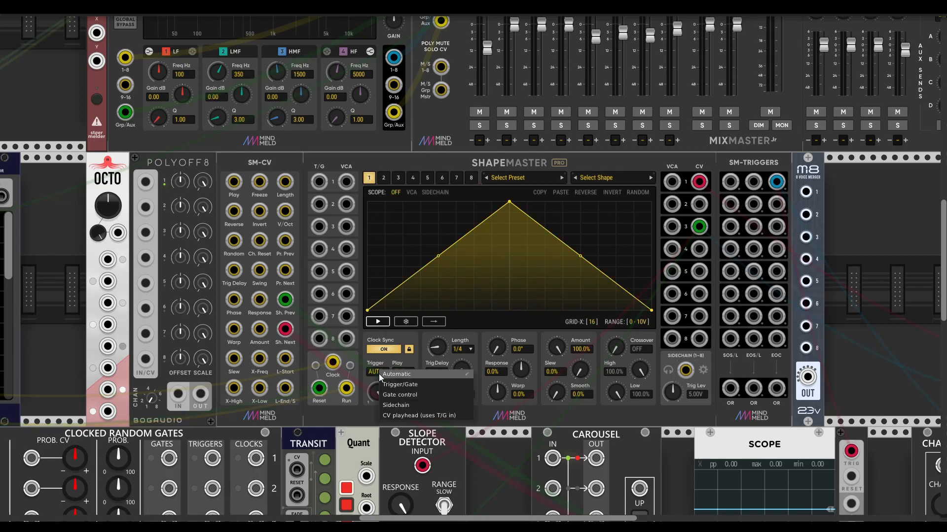
{"action": "left_click", "coordinate": [387, 417]}
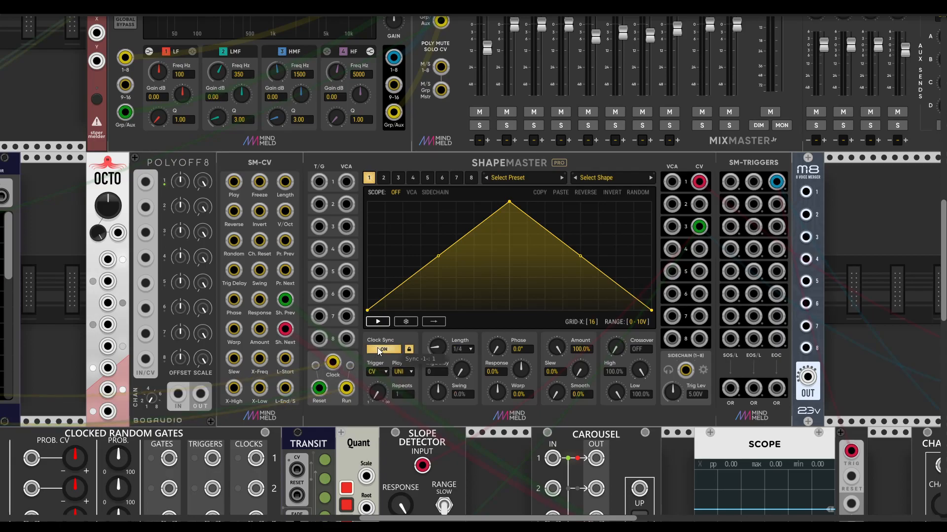
- Patch the Clock module's phase output into ShapeMaster's channel 1 T/G input
{"action": "scroll", "coordinate": [318, 202], "scroll_direction": "left", "scroll_amount": 4}
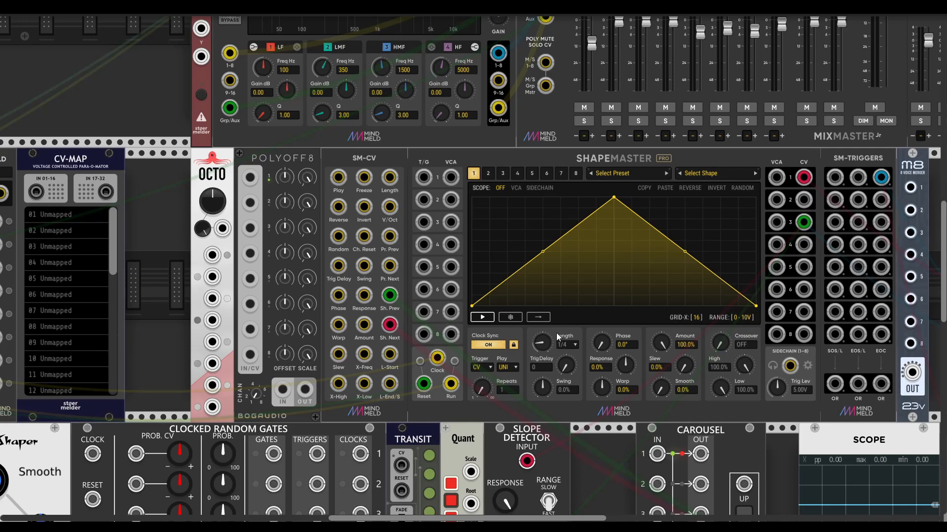
{"action": "scroll", "coordinate": [507, 348], "scroll_direction": "down", "scroll_amount": 5}
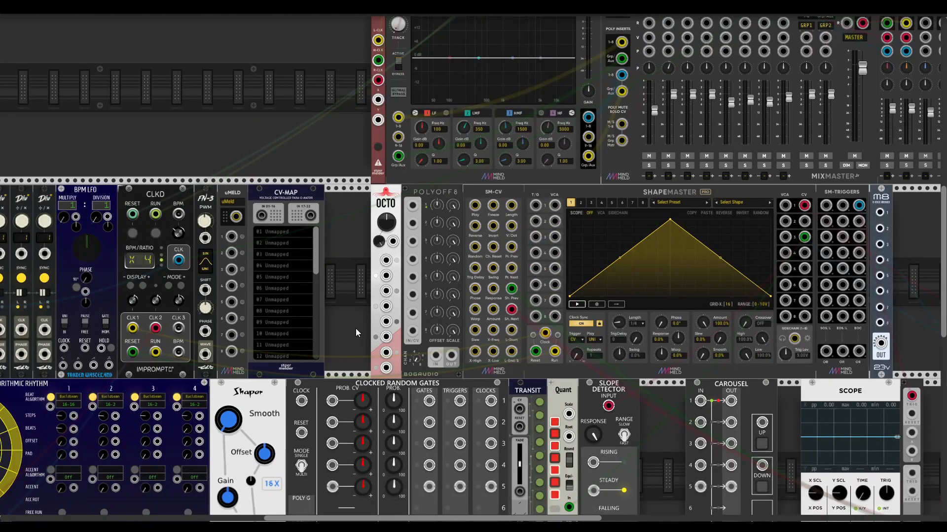
{"action": "scroll", "coordinate": [356, 328], "scroll_direction": "left", "scroll_amount": 5}
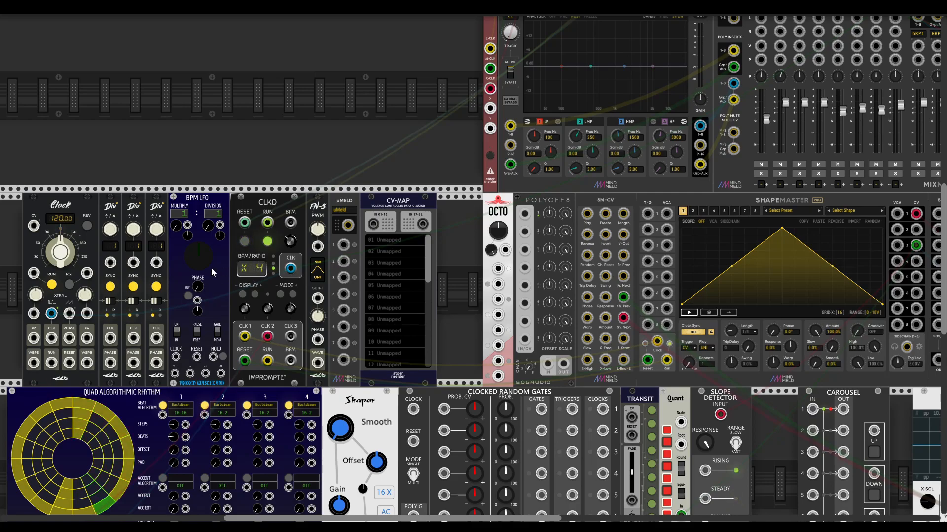
{"action": "right_click", "coordinate": [51, 206]}
{"action": "left_click", "coordinate": [48, 205]}
{"action": "right_click", "coordinate": [267, 203]}
{"action": "left_click", "coordinate": [263, 203]}
{"action": "left_click_drag", "start_coordinate": [69, 338], "coordinate": [471, 279]}
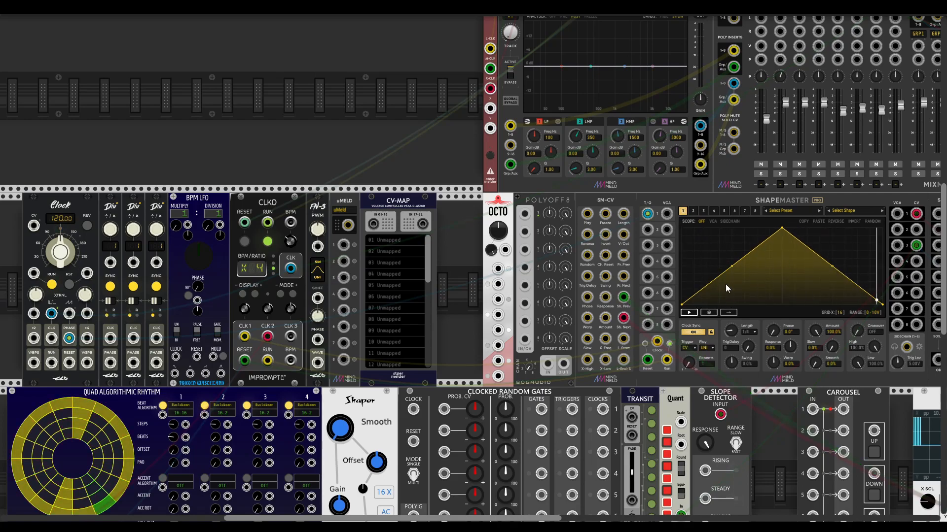
- Feed ShapeMaster's channel 1 T/G input from the first Div module's phase output instead and set that Div's fraction to -4
{"action": "left_click_drag", "start_coordinate": [735, 248], "coordinate": [510, 295]}
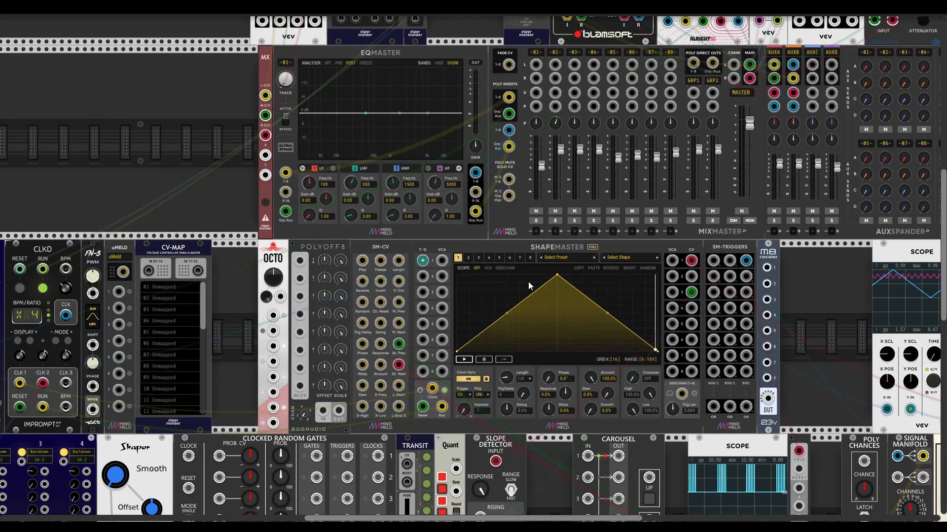
{"action": "scroll", "coordinate": [537, 378], "scroll_direction": "left", "scroll_amount": 10}
{"action": "scroll", "coordinate": [537, 378], "scroll_direction": "down", "scroll_amount": 3}
{"action": "scroll", "coordinate": [567, 324], "scroll_direction": "right", "scroll_amount": 2}
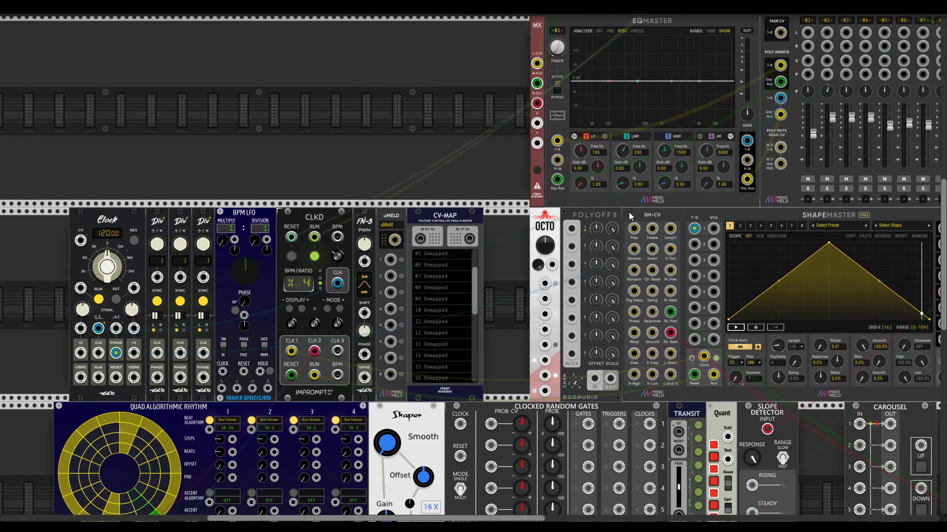
{"action": "left_click_drag", "start_coordinate": [695, 229], "coordinate": [157, 379]}
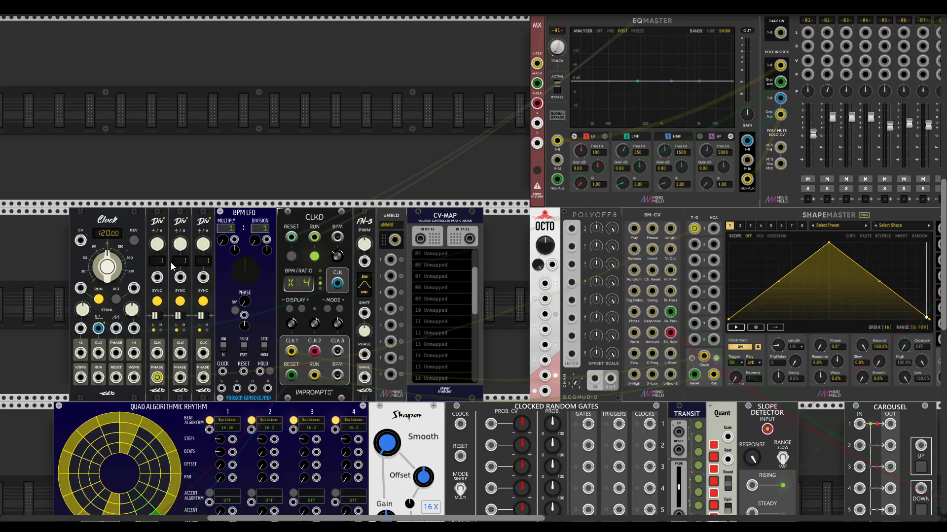
{"action": "left_click_drag", "start_coordinate": [157, 245], "coordinate": [156, 267]}
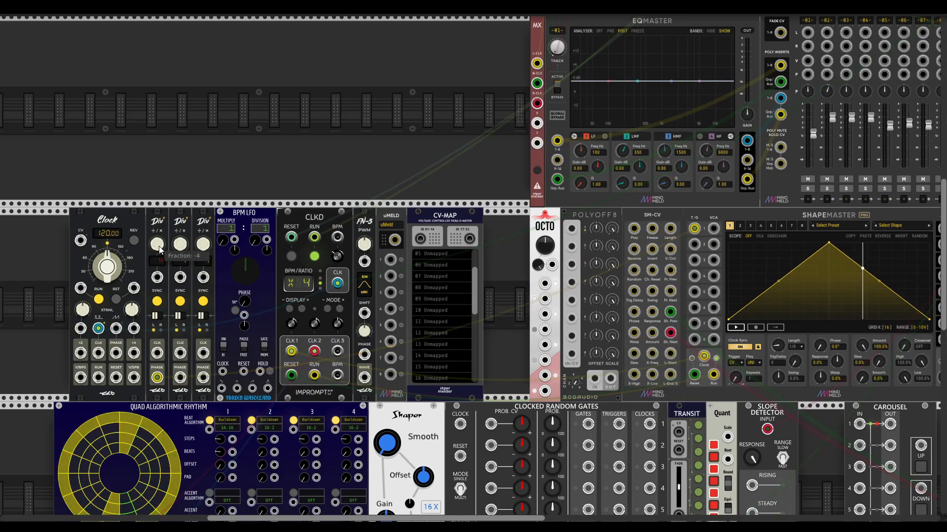
{"action": "right_click", "coordinate": [152, 218]}
{"action": "left_click", "coordinate": [152, 218]}
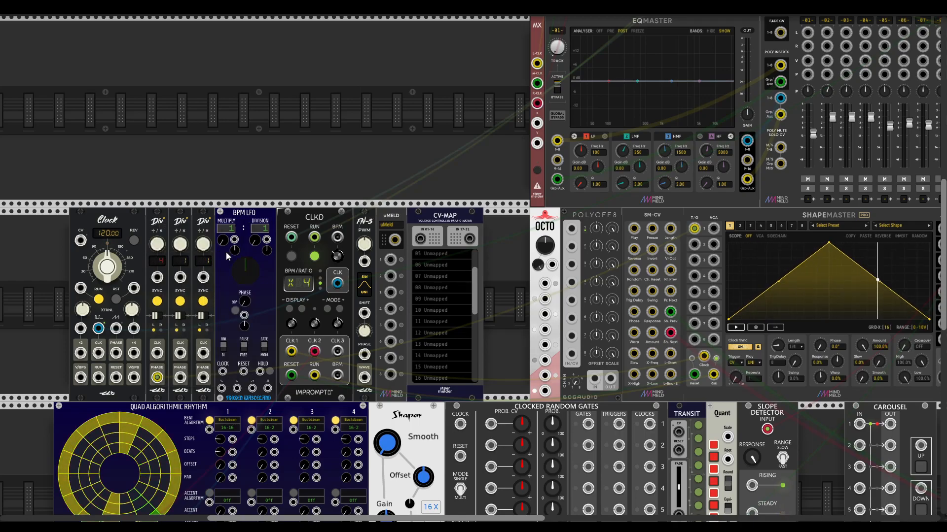
- Clock BPM LFO from CLKD's clock output, feed ShapeMaster's channel 1 T/G input from BPM LFO, and set its divisor to 4
{"action": "scroll", "coordinate": [247, 302], "scroll_direction": "right", "scroll_amount": 2}
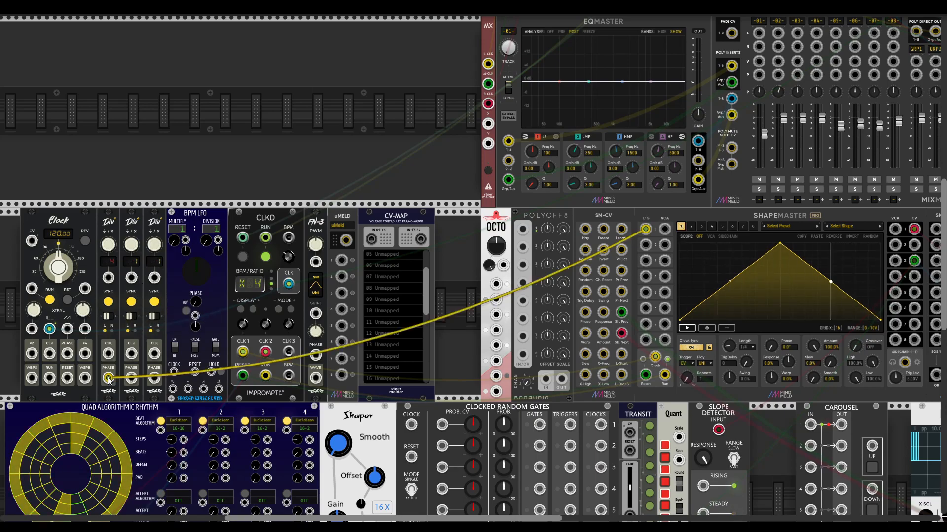
{"action": "left_click_drag", "start_coordinate": [108, 380], "coordinate": [288, 283]}
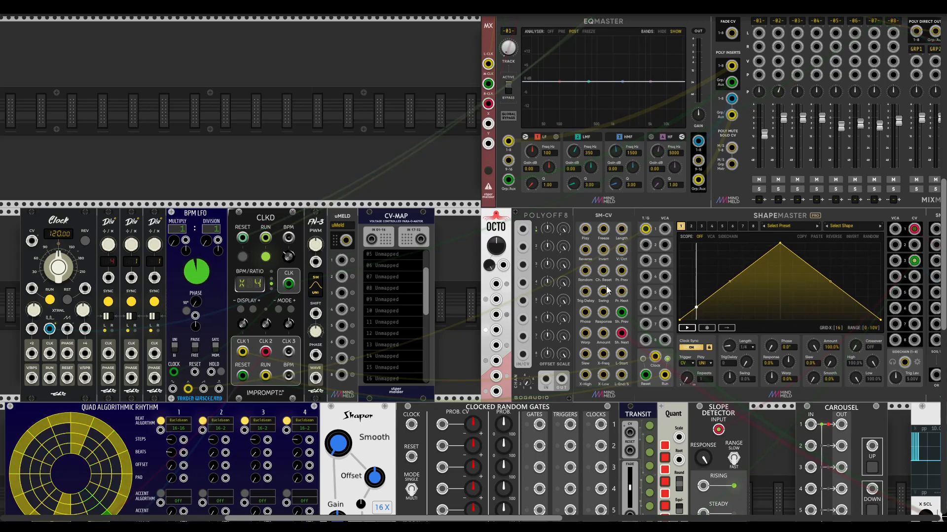
{"action": "mouse_move", "coordinate": [205, 241]}
{"action": "left_click_drag", "start_coordinate": [206, 241], "coordinate": [206, 226]}
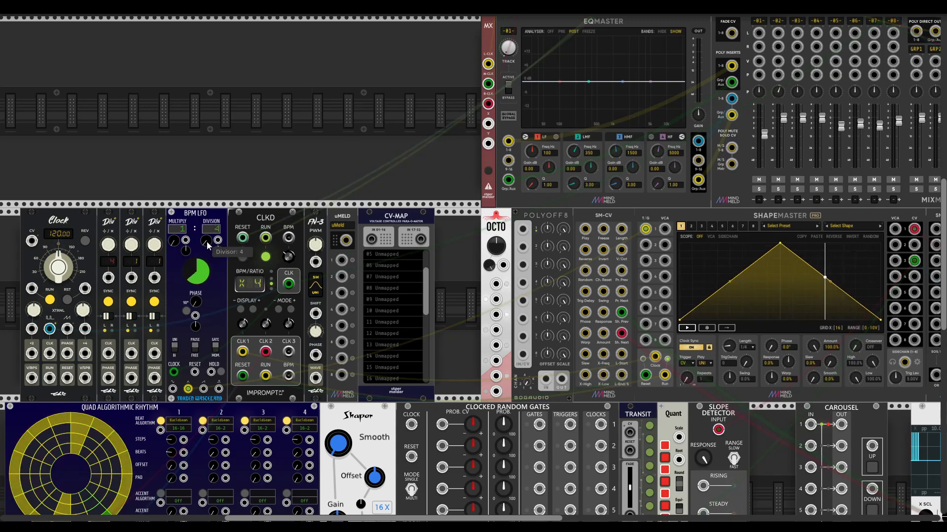
- Patch CLKD's reset output into BPM LFO's reset input and reset CLKD
{"action": "left_click_drag", "start_coordinate": [195, 372], "coordinate": [242, 376]}
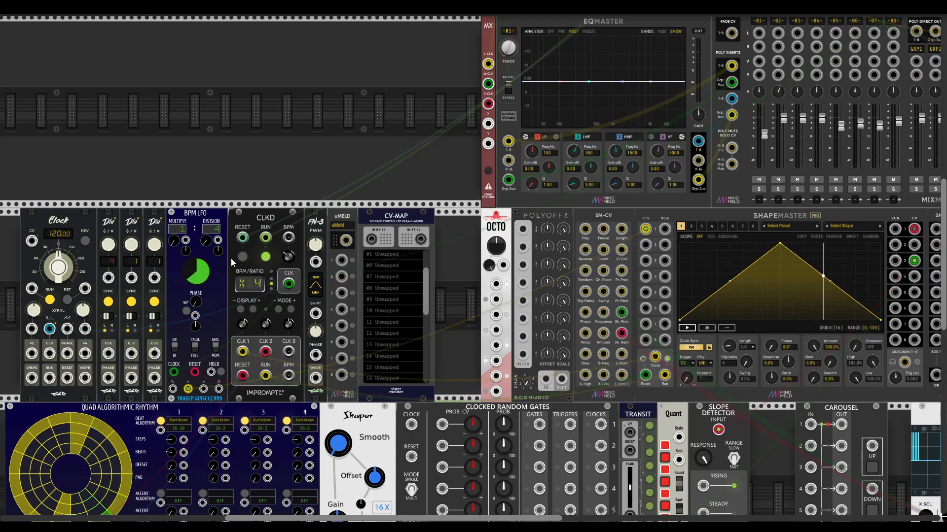
{"action": "left_click", "coordinate": [242, 257]}
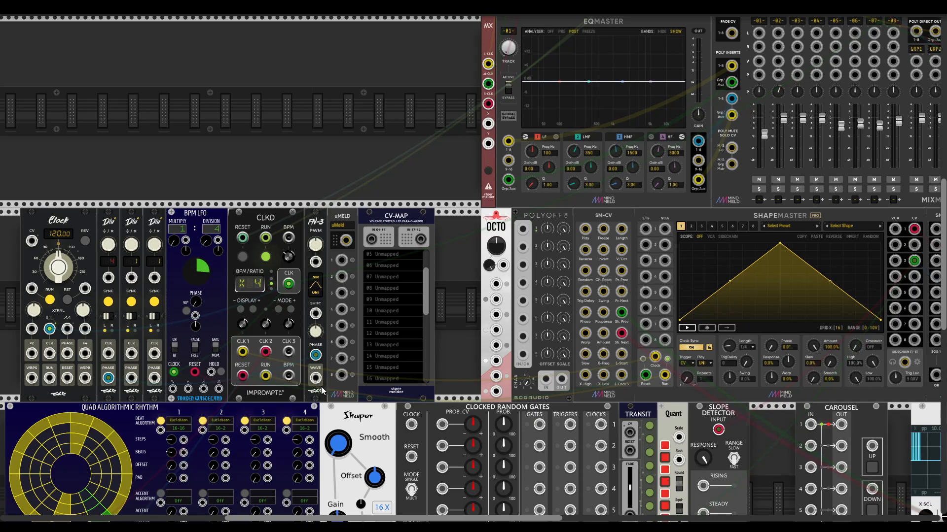
- Patch FN-3's wave output into ShapeMaster's channel 1 T/G input and try other FN-3 waveforms and pulse widths
{"action": "left_click_drag", "start_coordinate": [316, 378], "coordinate": [638, 225]}
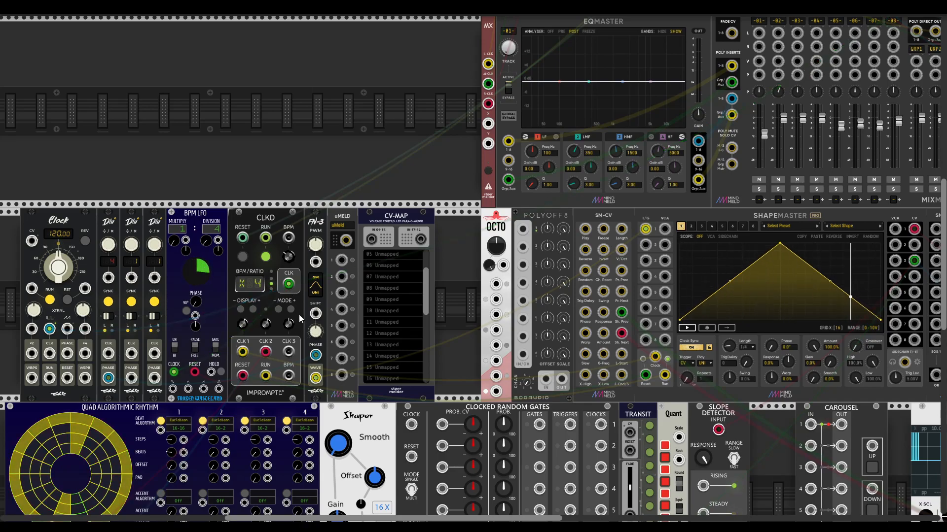
{"action": "left_click", "coordinate": [318, 283]}
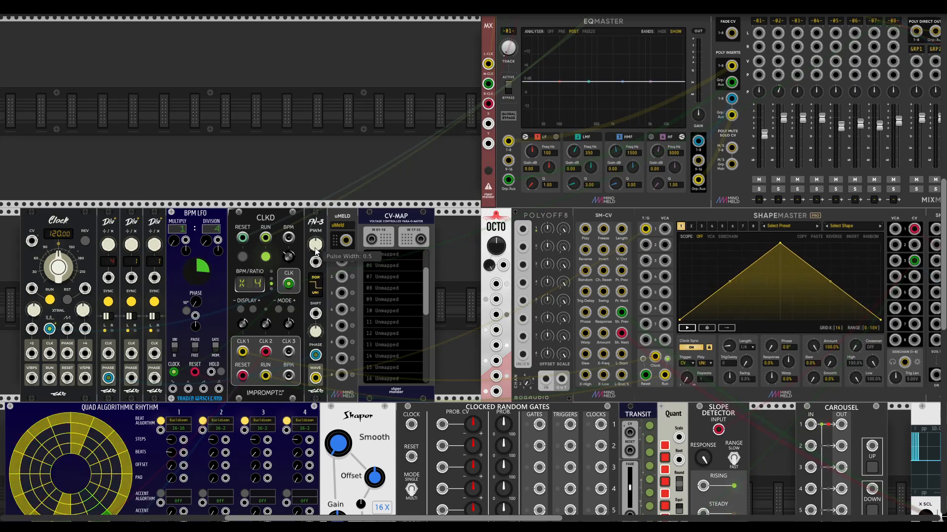
{"action": "left_click_drag", "start_coordinate": [315, 248], "coordinate": [314, 266]}
{"action": "left_click_drag", "start_coordinate": [315, 244], "coordinate": [315, 246]}
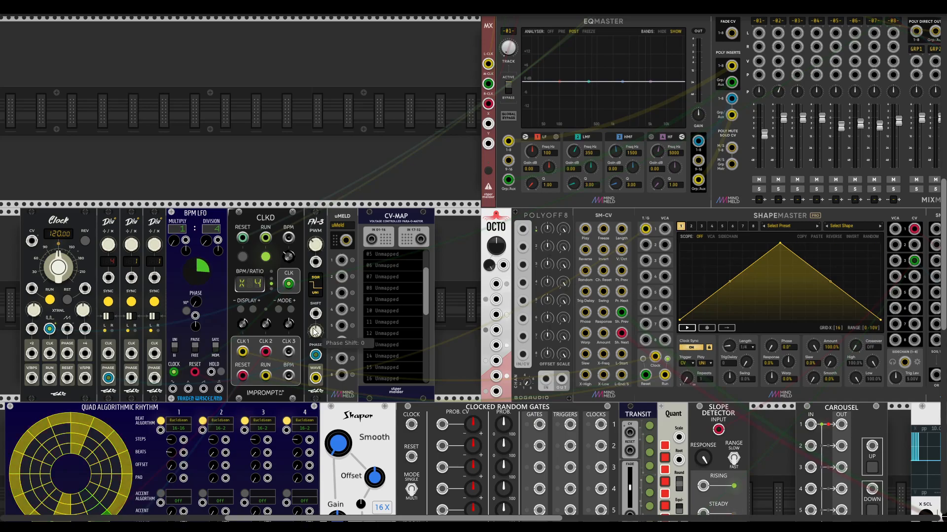
{"action": "left_click", "coordinate": [317, 288]}
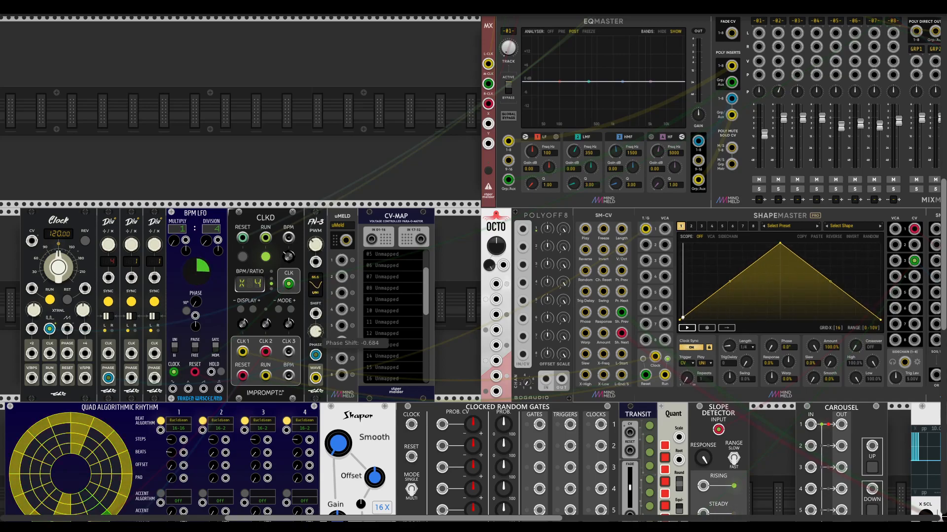
- Patch a BPM LFO output into FN-3's shift CV input
{"action": "left_click_drag", "start_coordinate": [316, 314], "coordinate": [174, 391]}
{"action": "left_click_drag", "start_coordinate": [316, 313], "coordinate": [173, 389]}
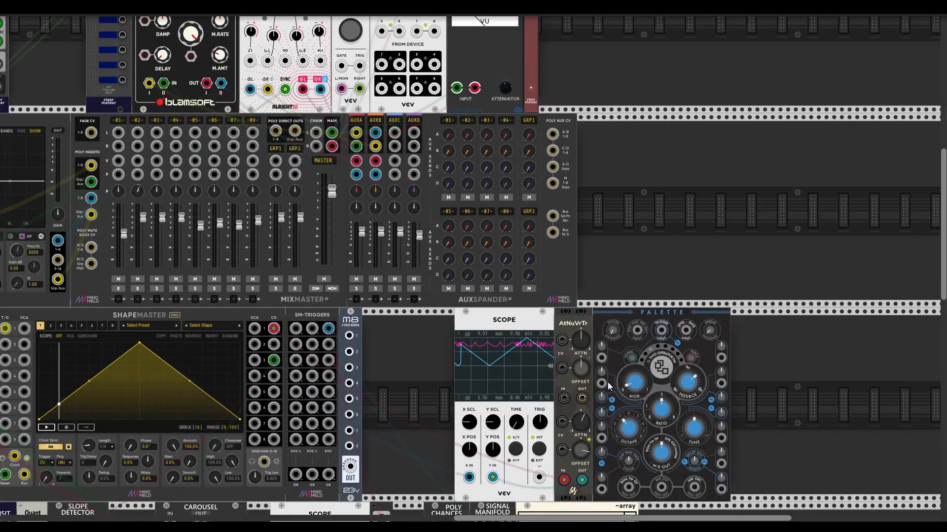
- Patch ShapeMaster's channel 1 CV output into Palette's timbre input and Palette's output into MixMaster channel 1
{"action": "left_click_drag", "start_coordinate": [608, 384], "coordinate": [274, 328]}
{"action": "left_click_drag", "start_coordinate": [119, 132], "coordinate": [660, 412]}
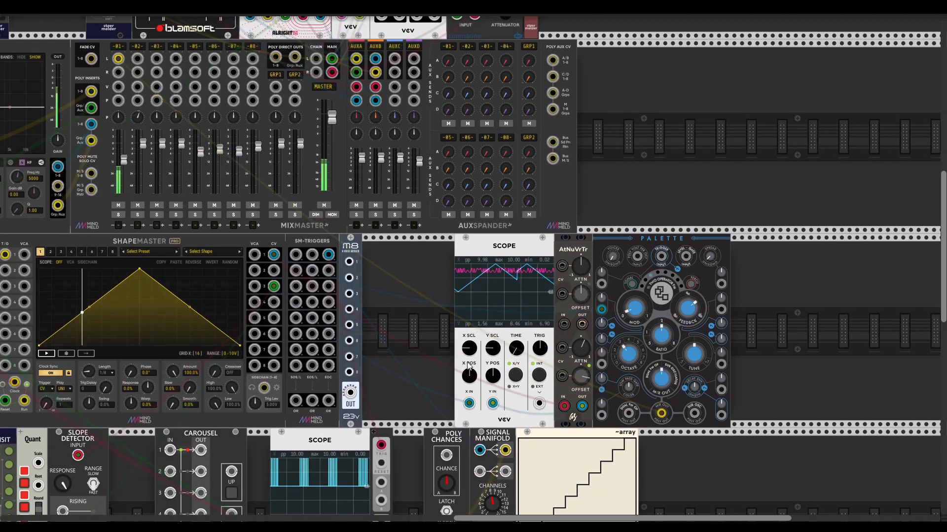
- Set Palette's Timbre CV amount to 0.651
{"action": "left_click_drag", "start_coordinate": [229, 292], "coordinate": [292, 304]}
{"action": "left_click_drag", "start_coordinate": [188, 174], "coordinate": [301, 187]}
{"action": "left_click_drag", "start_coordinate": [782, 333], "coordinate": [782, 333]}
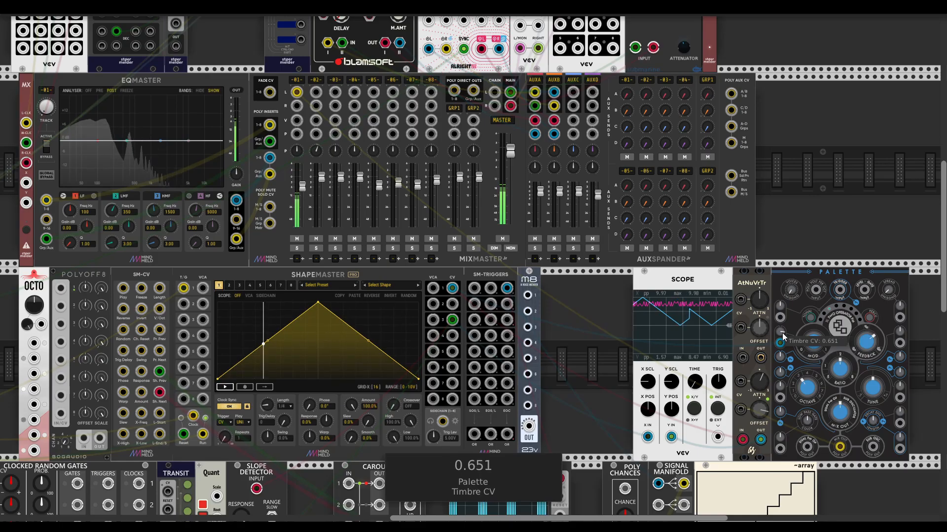
{"action": "scroll", "coordinate": [581, 377], "scroll_direction": "right", "scroll_amount": 3}
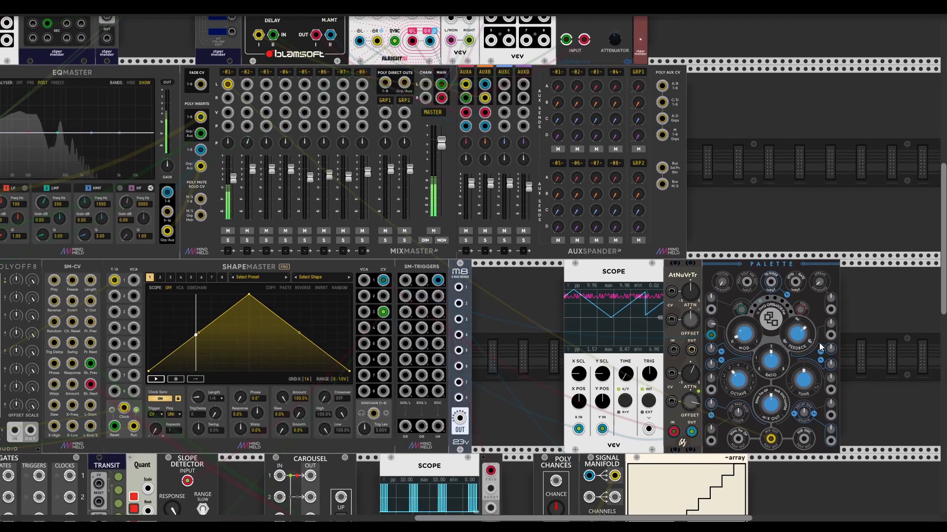
- Search the module library for "deep" and add the HORA Deep bass drum beside AuxSpander
{"action": "scroll", "coordinate": [566, 371], "scroll_direction": "left", "scroll_amount": 20}
{"action": "left_click_drag", "start_coordinate": [342, 381], "coordinate": [344, 382]}
{"action": "scroll", "coordinate": [501, 381], "scroll_direction": "right", "scroll_amount": 20}
{"action": "scroll", "coordinate": [478, 377], "scroll_direction": "up", "scroll_amount": 6}
{"action": "scroll", "coordinate": [486, 378], "scroll_direction": "left", "scroll_amount": 10}
{"action": "scroll", "coordinate": [489, 379], "scroll_direction": "left", "scroll_amount": 4}
{"action": "right_click", "coordinate": [732, 303]}
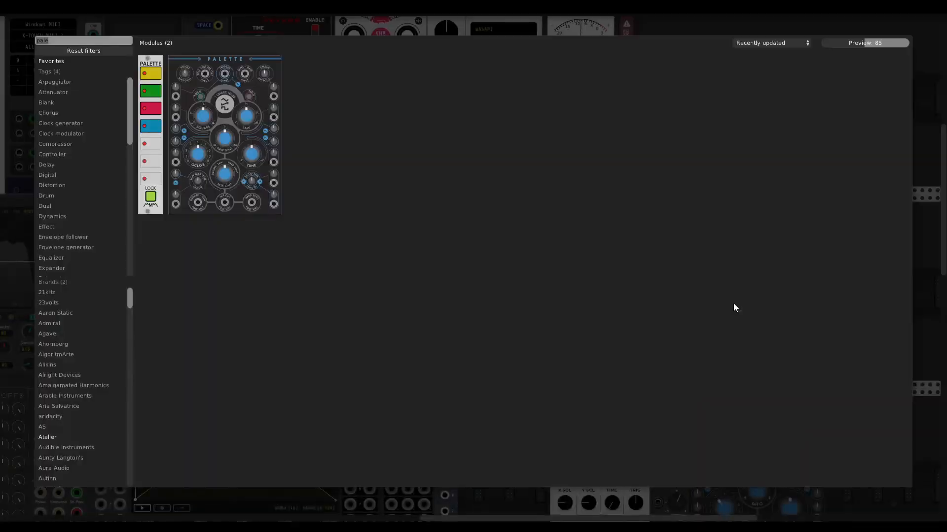
{"action": "key", "text": "BackSpace"}
{"action": "type", "text": "deep"}
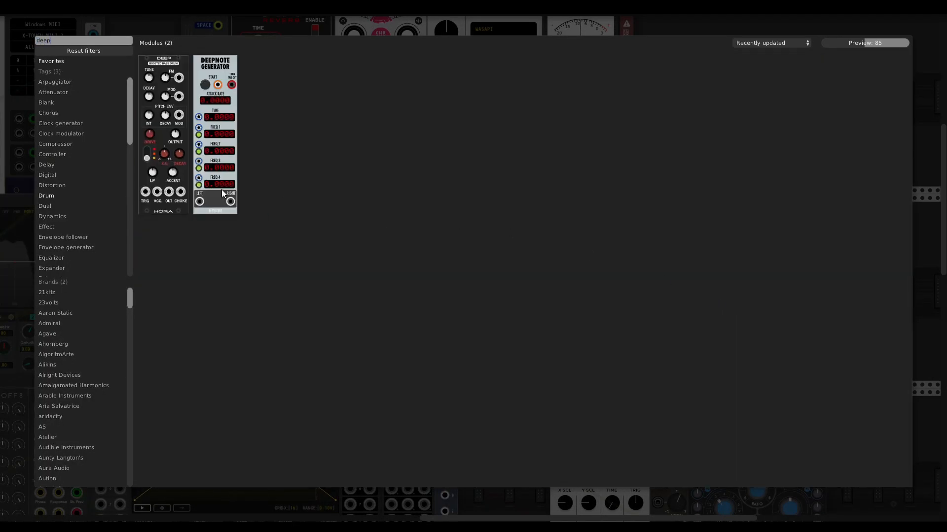
{"action": "left_click", "coordinate": [162, 194]}
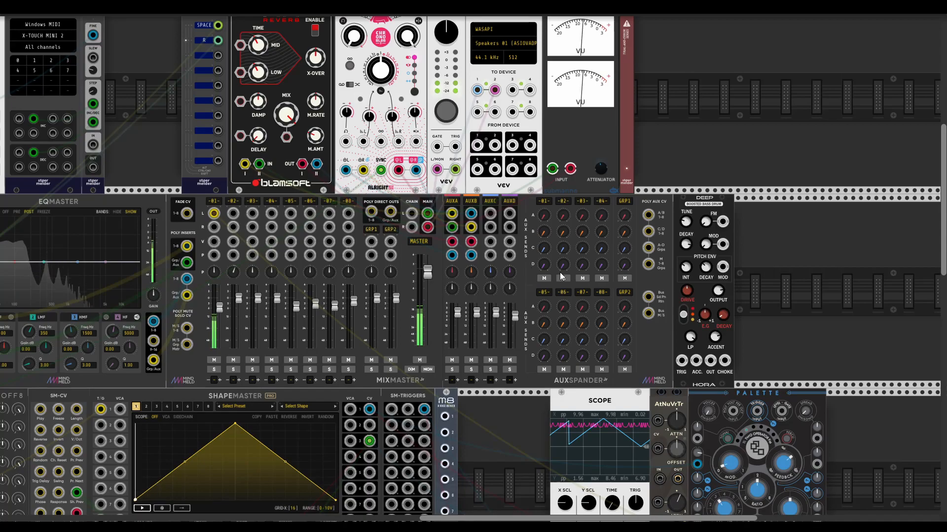
- Patch a clock output into the Deep bass drum's TRIG input
{"action": "left_click_drag", "start_coordinate": [682, 369], "coordinate": [262, 280]}
{"action": "scroll", "coordinate": [664, 300], "scroll_direction": "right", "scroll_amount": 11}
{"action": "scroll", "coordinate": [663, 300], "scroll_direction": "up", "scroll_amount": 4}
{"action": "scroll", "coordinate": [531, 131], "scroll_direction": "right", "scroll_amount": 5}
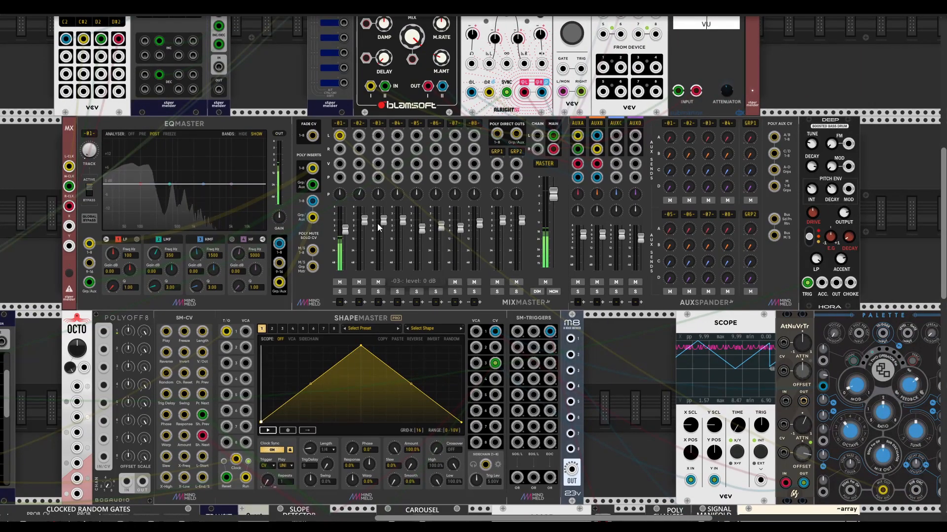
- Patch Deep's output into MixMaster channel 2 and set that channel's level to -8.6757 dB
{"action": "left_click_drag", "start_coordinate": [365, 221], "coordinate": [346, 233]}
{"action": "left_click_drag", "start_coordinate": [359, 135], "coordinate": [836, 283]}
{"action": "left_click_drag", "start_coordinate": [365, 230], "coordinate": [365, 237]}
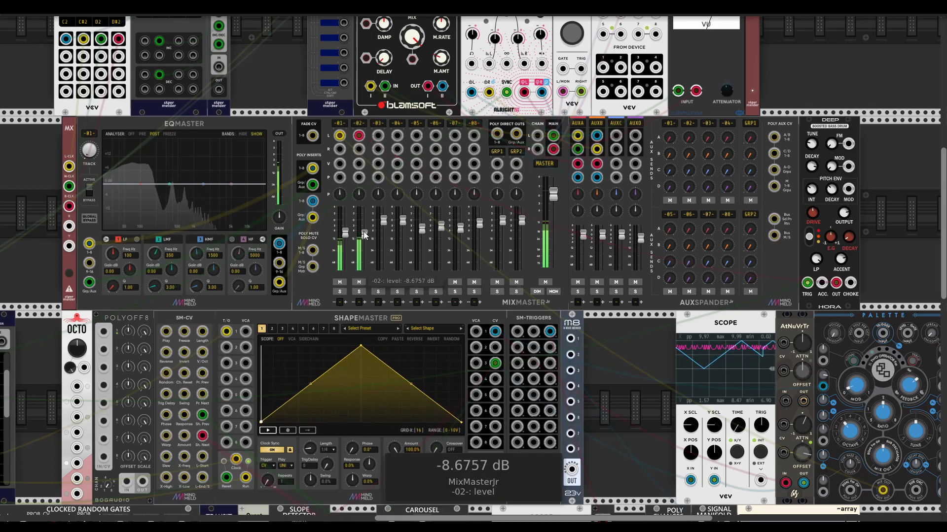
- Look over the clock, ShapeMaster and mixer modules and the rack row with Shaper and Quad Algorithmic Rhythm
{"action": "scroll", "coordinate": [577, 321], "scroll_direction": "down", "scroll_amount": 3}
{"action": "scroll", "coordinate": [577, 321], "scroll_direction": "left", "scroll_amount": 8}
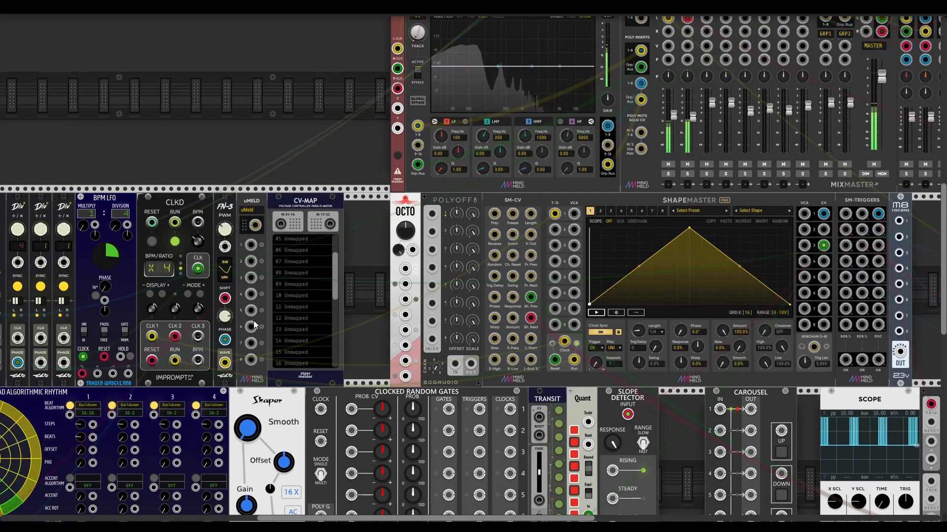
{"action": "left_click_drag", "start_coordinate": [289, 356], "coordinate": [179, 405]}
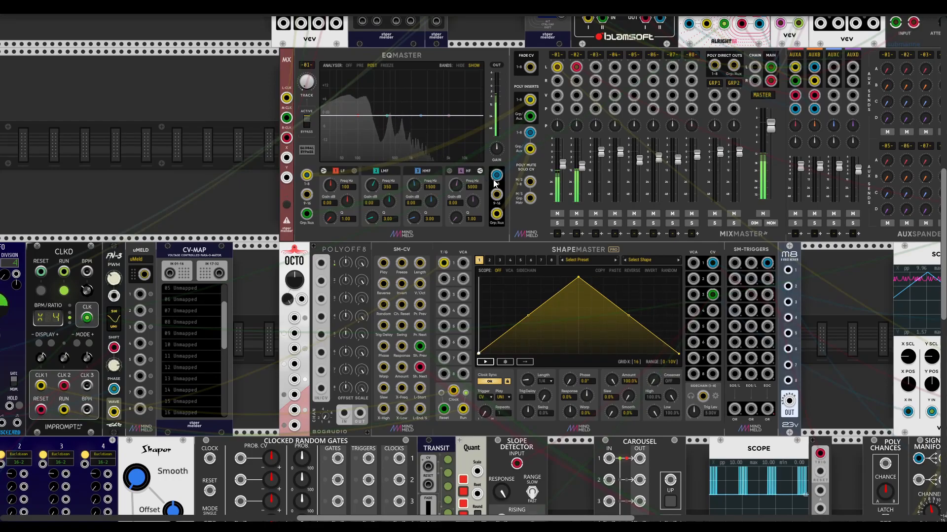
{"action": "mouse_move", "coordinate": [585, 170]}
{"action": "left_click_drag", "start_coordinate": [585, 170], "coordinate": [518, 187]}
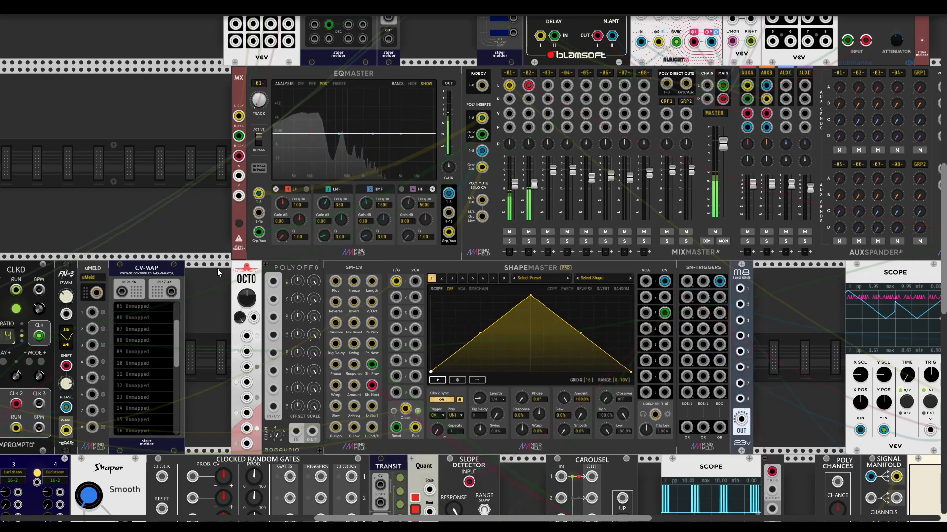
{"action": "scroll", "coordinate": [219, 271], "scroll_direction": "left", "scroll_amount": 4}
{"action": "scroll", "coordinate": [220, 276], "scroll_direction": "down", "scroll_amount": 2}
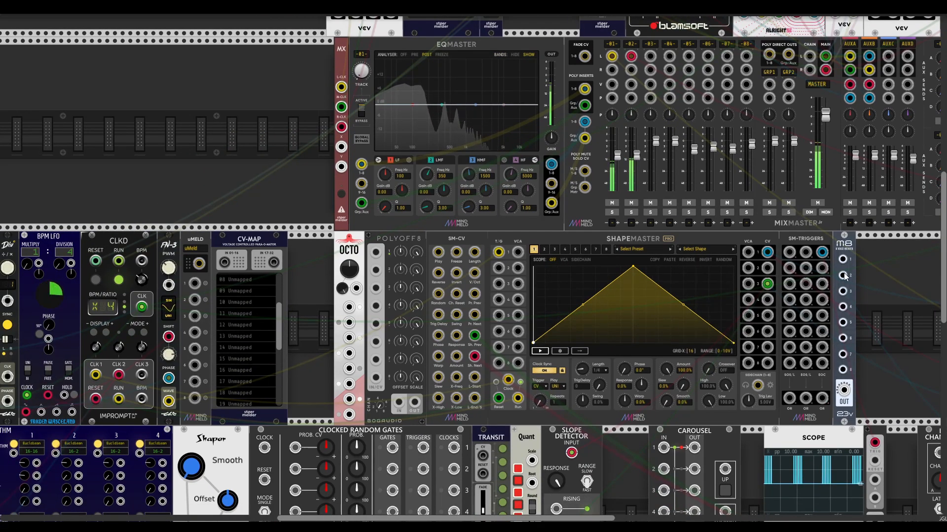
{"action": "scroll", "coordinate": [403, 339], "scroll_direction": "left", "scroll_amount": 5}
{"action": "scroll", "coordinate": [403, 340], "scroll_direction": "down", "scroll_amount": 2}
{"action": "scroll", "coordinate": [398, 341], "scroll_direction": "down", "scroll_amount": 3}
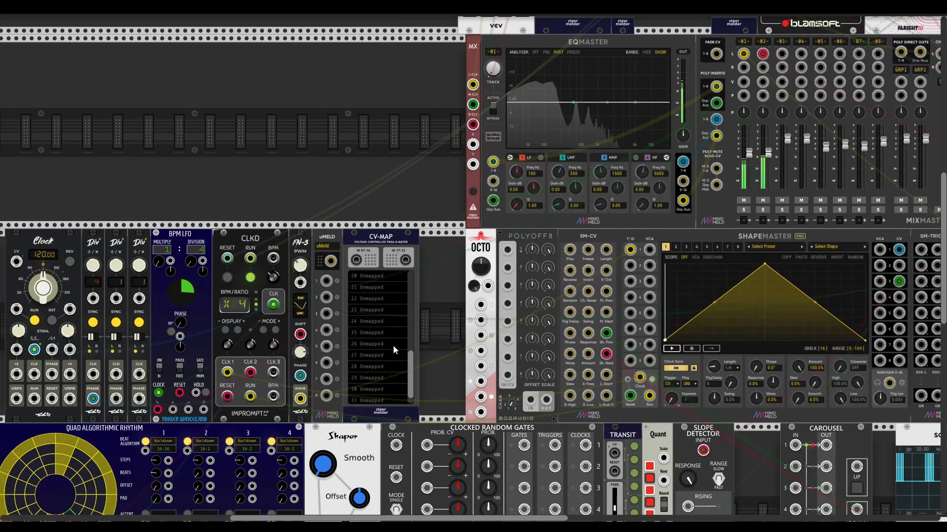
{"action": "scroll", "coordinate": [445, 358], "scroll_direction": "down", "scroll_amount": 4}
{"action": "scroll", "coordinate": [444, 358], "scroll_direction": "left", "scroll_amount": 1}
{"action": "left_click_drag", "start_coordinate": [651, 149], "coordinate": [341, 408]}
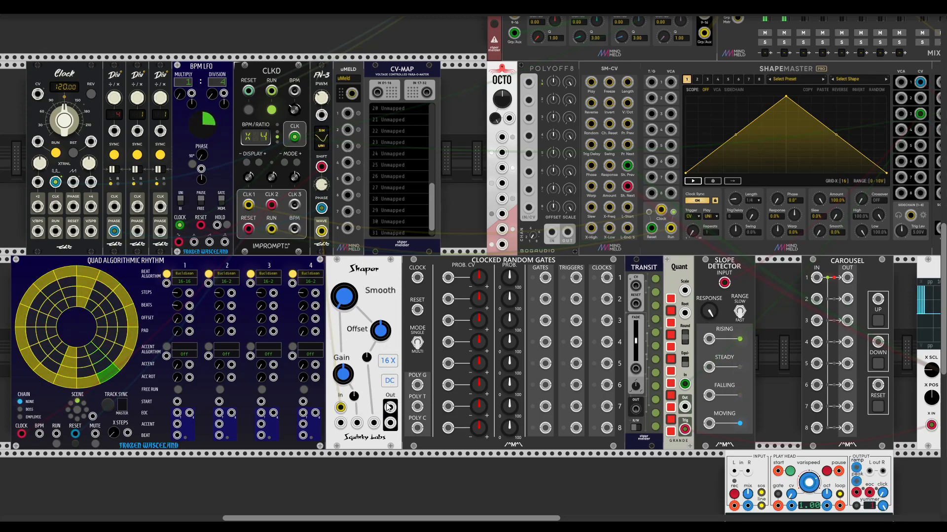
- Patch Shaper's output into ShapeMaster's channel 1 T/G input, set Shaper's shape to Folder and adjust its gain and offset
{"action": "left_click_drag", "start_coordinate": [390, 407], "coordinate": [652, 82]}
{"action": "left_click_drag", "start_coordinate": [346, 378], "coordinate": [347, 341]}
{"action": "left_click_drag", "start_coordinate": [344, 296], "coordinate": [343, 281]}
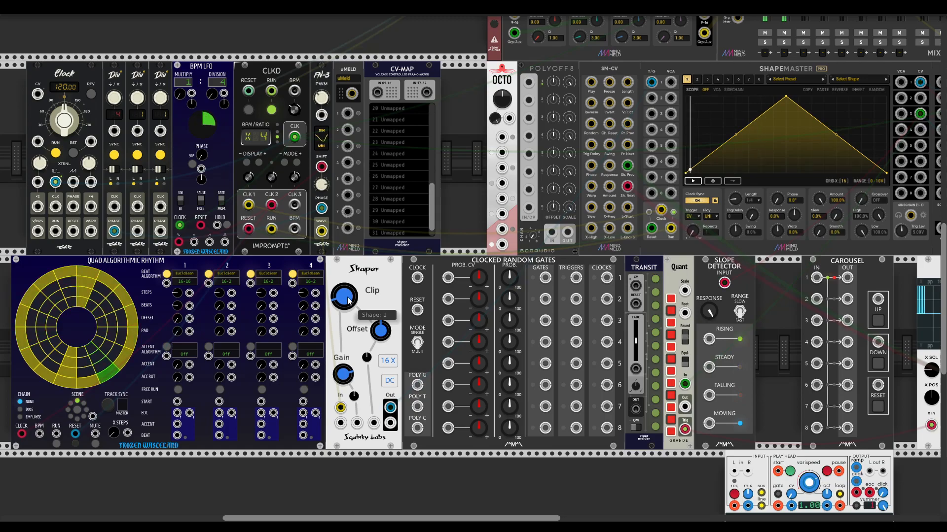
{"action": "left_click_drag", "start_coordinate": [343, 281], "coordinate": [344, 266]}
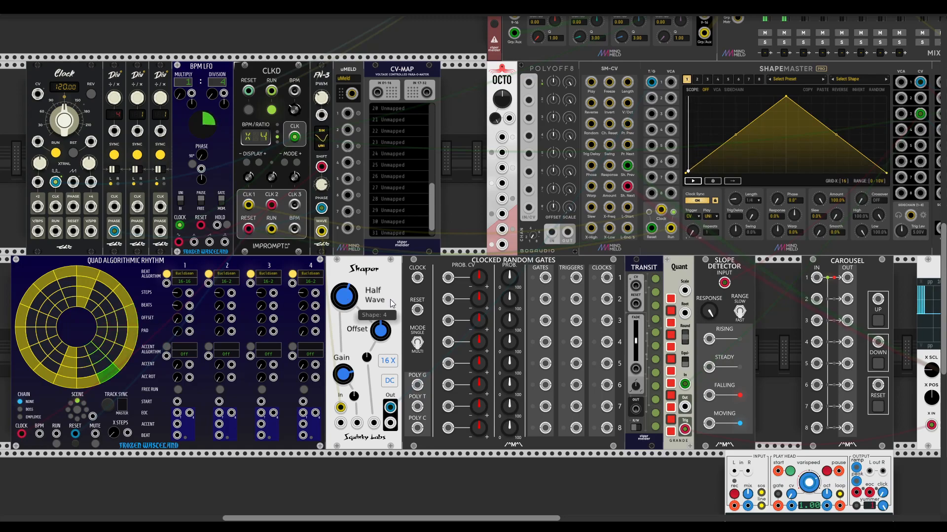
{"action": "left_click_drag", "start_coordinate": [385, 303], "coordinate": [385, 295]}
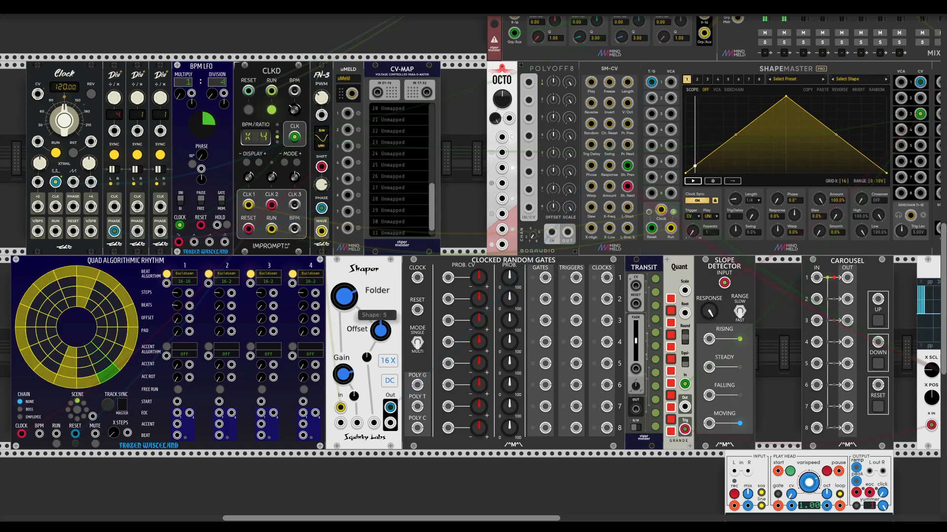
{"action": "left_click_drag", "start_coordinate": [383, 334], "coordinate": [384, 365]}
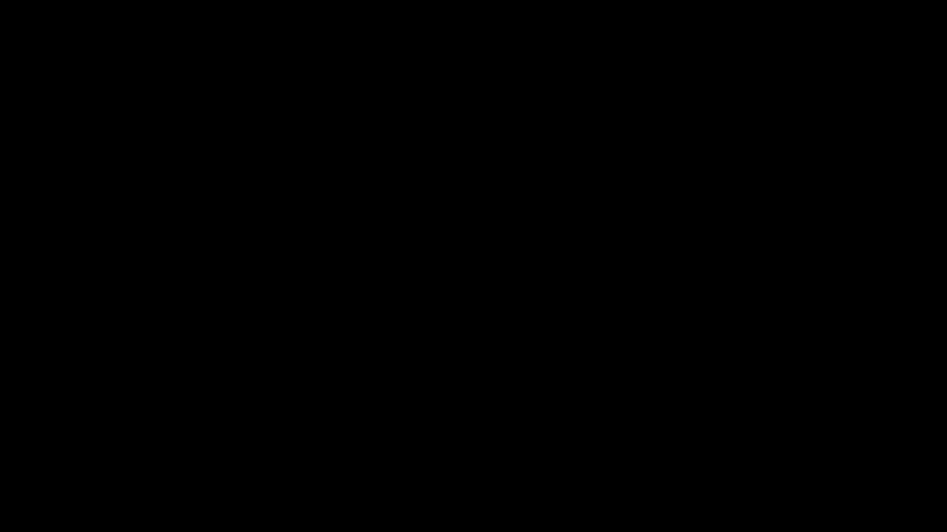
- Mute the master channel on MixMaster
{"action": "scroll", "coordinate": [499, 185], "scroll_direction": "down", "scroll_amount": 2}
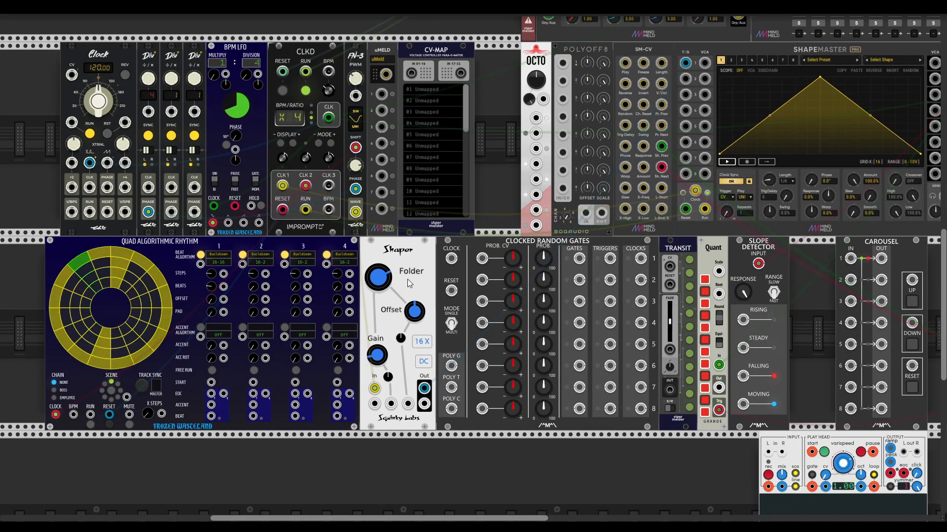
{"action": "scroll", "coordinate": [379, 325], "scroll_direction": "up", "scroll_amount": 5}
{"action": "scroll", "coordinate": [378, 325], "scroll_direction": "right", "scroll_amount": 7}
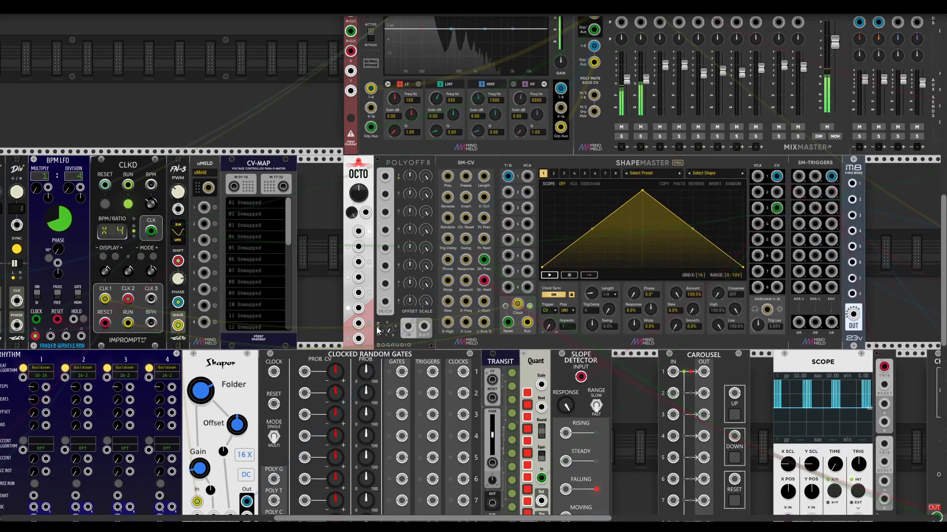
{"action": "scroll", "coordinate": [388, 336], "scroll_direction": "right", "scroll_amount": 2}
{"action": "scroll", "coordinate": [388, 335], "scroll_direction": "up", "scroll_amount": 1}
{"action": "scroll", "coordinate": [388, 335], "scroll_direction": "right", "scroll_amount": 7}
{"action": "scroll", "coordinate": [614, 214], "scroll_direction": "right", "scroll_amount": 3}
{"action": "scroll", "coordinate": [614, 214], "scroll_direction": "up", "scroll_amount": 2}
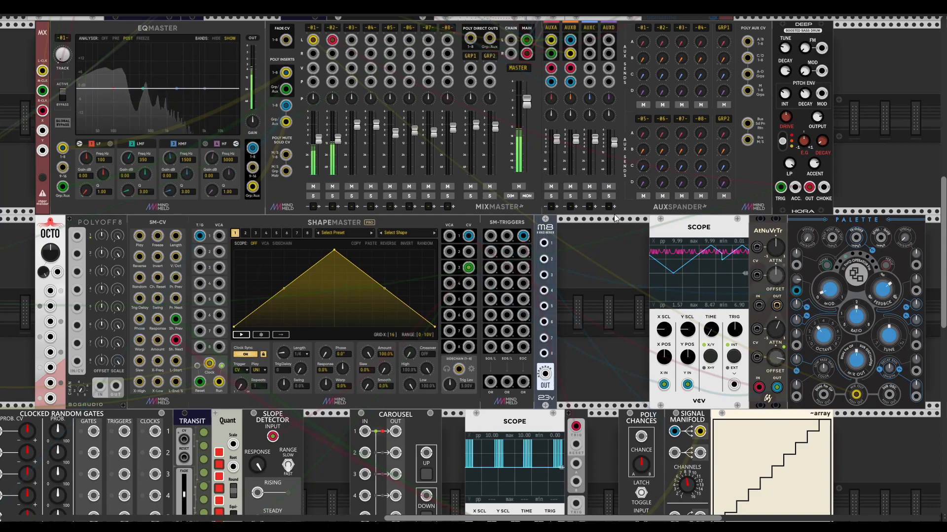
{"action": "left_click", "coordinate": [519, 187]}
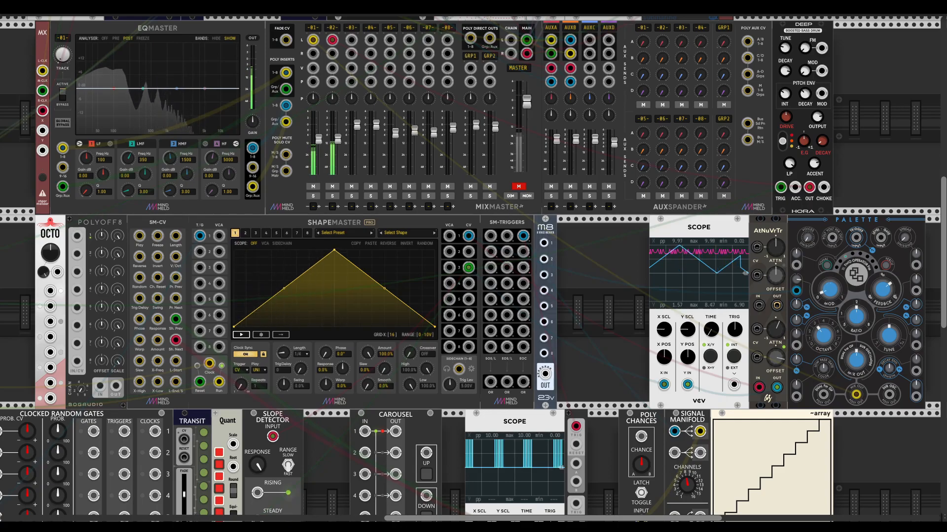
- Set ShapeMaster's run off setting to All channels freeze
{"action": "left_click_drag", "start_coordinate": [468, 179], "coordinate": [591, 243]}
{"action": "left_click_drag", "start_coordinate": [358, 289], "coordinate": [458, 261]}
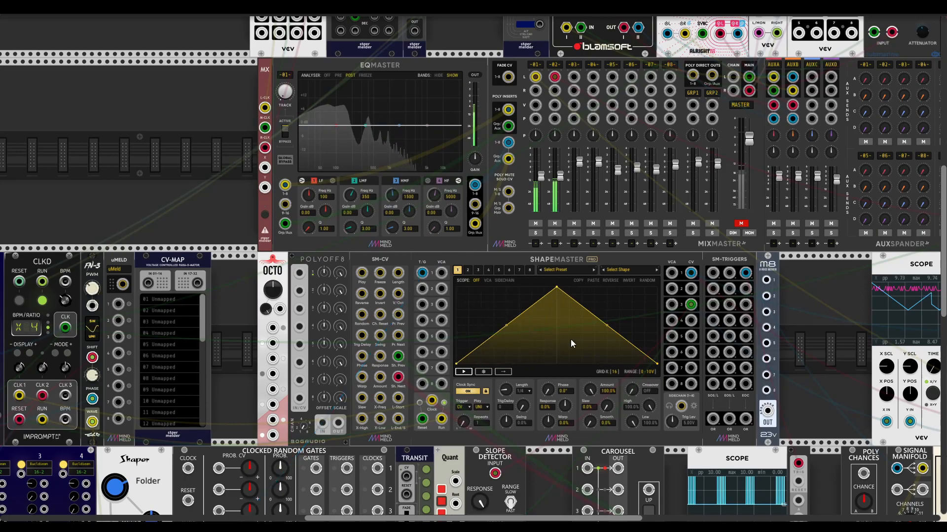
{"action": "right_click", "coordinate": [451, 257]}
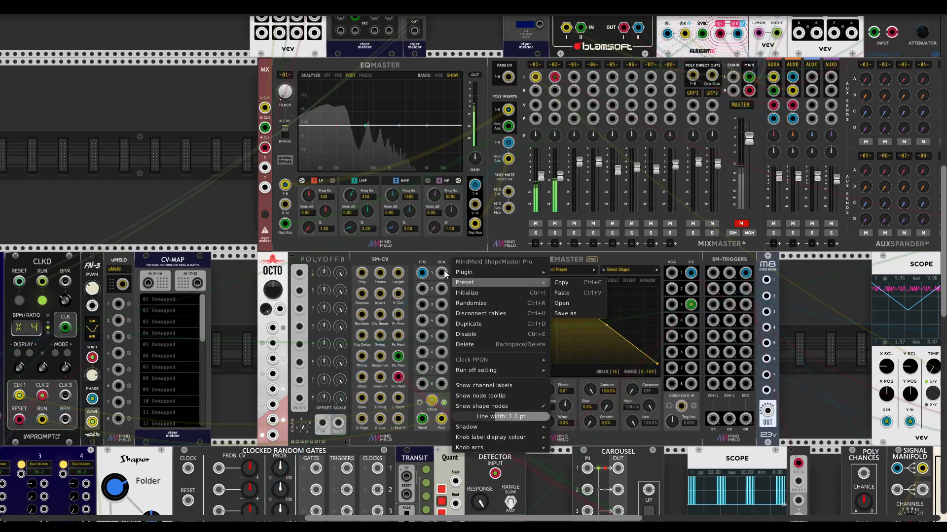
{"action": "mouse_move", "coordinate": [505, 369]}
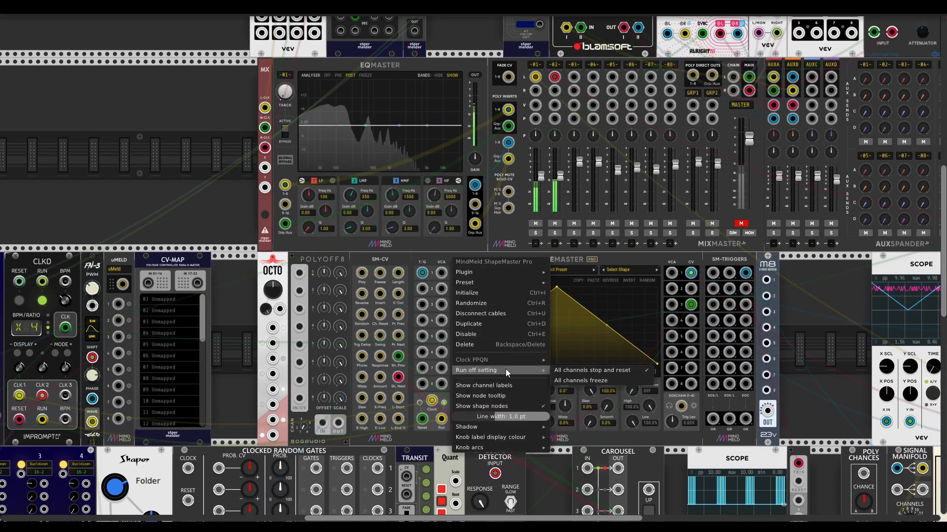
{"action": "left_click", "coordinate": [581, 381]}
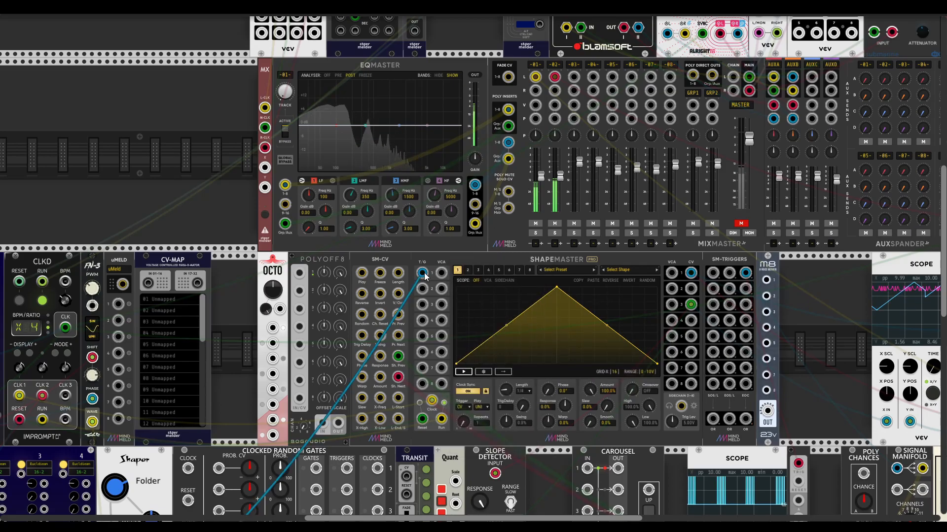
- Disconnect the cables from ShapeMaster's channel 1 T/G input and its Run input
{"action": "left_click_drag", "start_coordinate": [424, 273], "coordinate": [489, 268]}
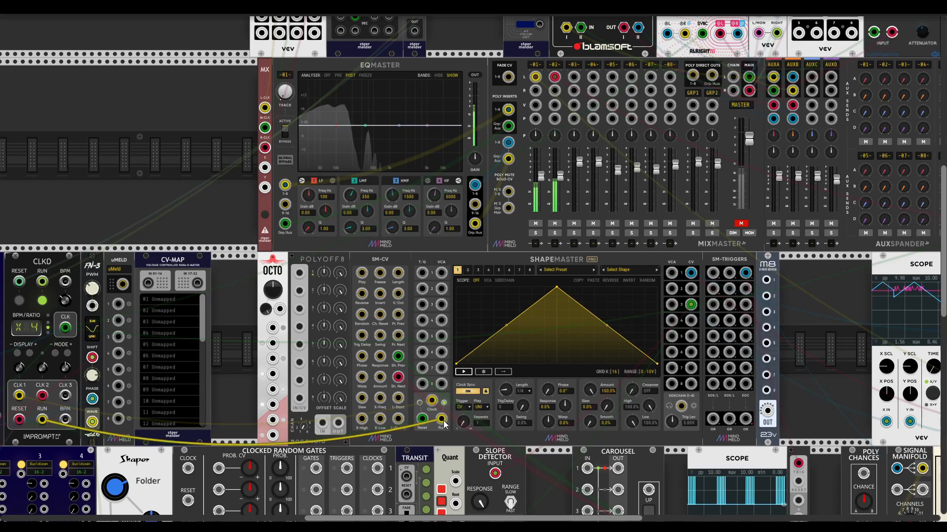
{"action": "left_click_drag", "start_coordinate": [458, 371], "coordinate": [528, 330]}
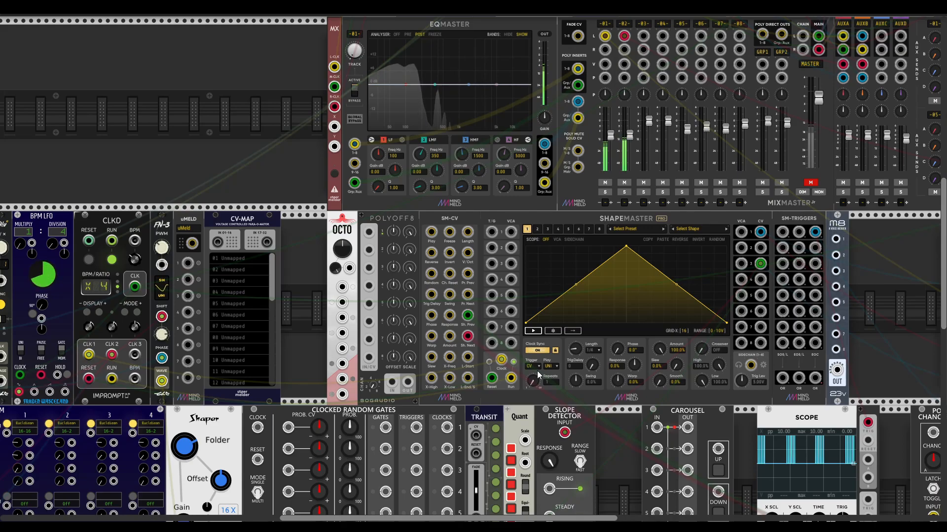
{"action": "right_click", "coordinate": [513, 378]}
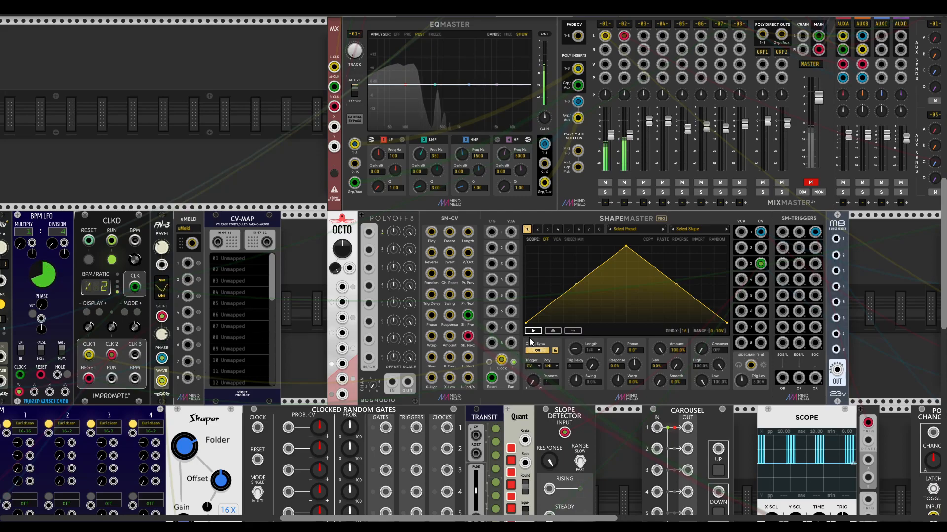
- Set ShapeMaster channel 1's trigger mode to AUTO with play direction FWD and start its playback
{"action": "left_click", "coordinate": [531, 368]}
{"action": "left_click", "coordinate": [541, 371]}
{"action": "left_click", "coordinate": [533, 331]}
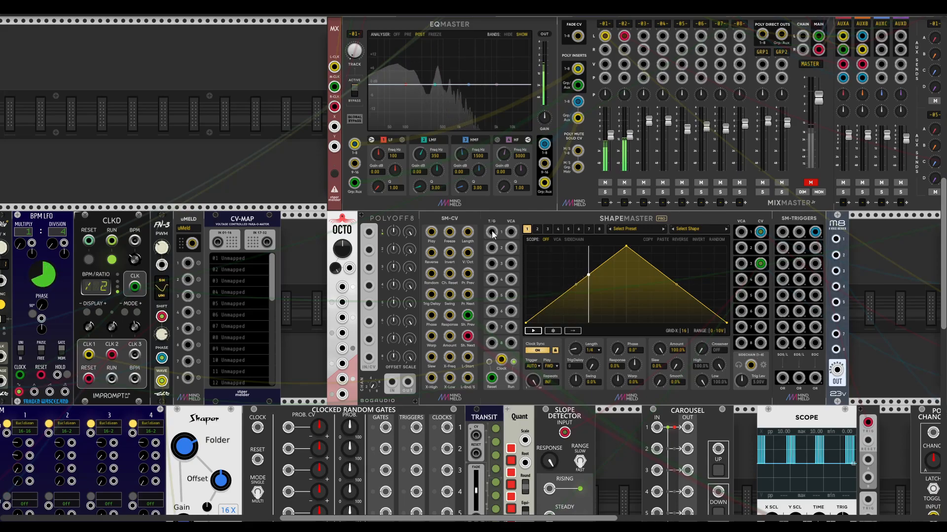
- Patch CLKD's CLK 3 output into ShapeMaster's Run input and toggle channel 1's clock sync lock
{"action": "left_click_drag", "start_coordinate": [511, 378], "coordinate": [135, 355]}
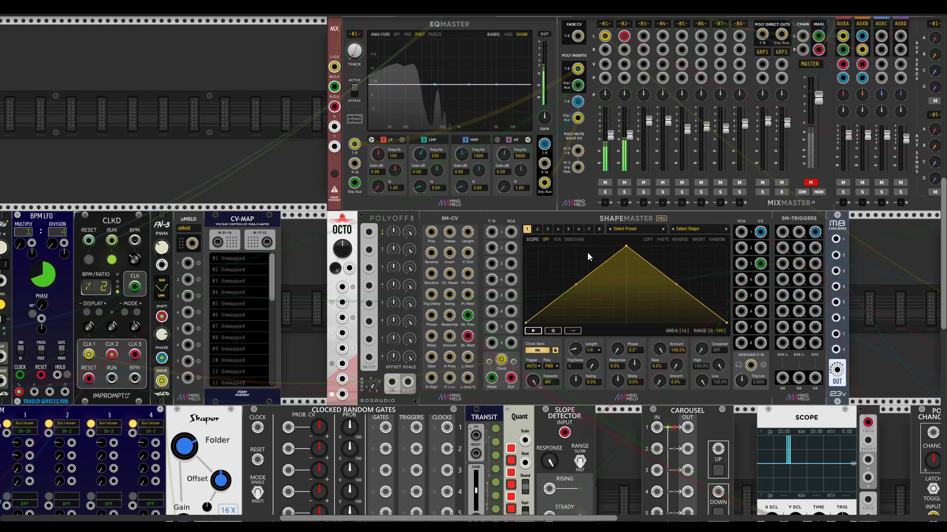
{"action": "left_click", "coordinate": [556, 350]}
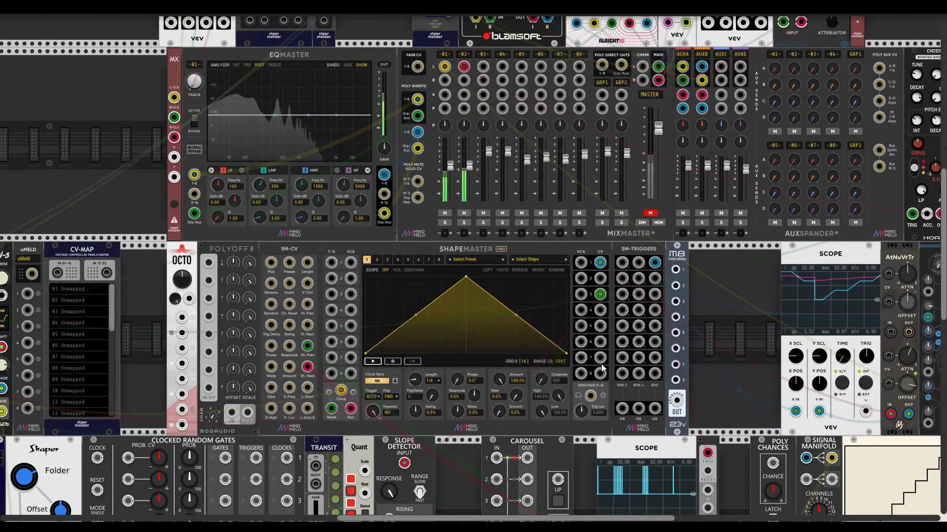
{"action": "left_click_drag", "start_coordinate": [515, 413], "coordinate": [575, 387]}
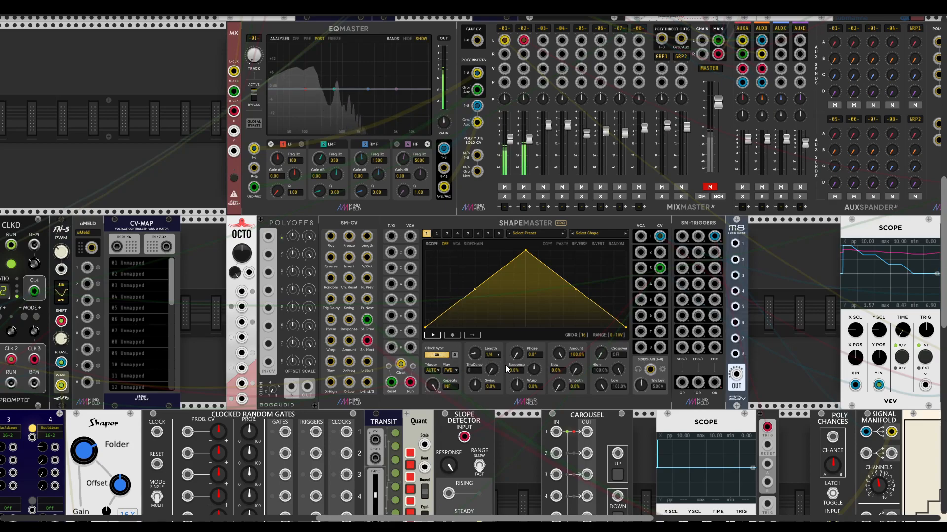
- Unmute MixMaster's master, mute channel 2 and set channel 1's level to -6.3846 dB
{"action": "left_click_drag", "start_coordinate": [493, 367], "coordinate": [414, 371]}
{"action": "left_click_drag", "start_coordinate": [919, 285], "coordinate": [721, 303]}
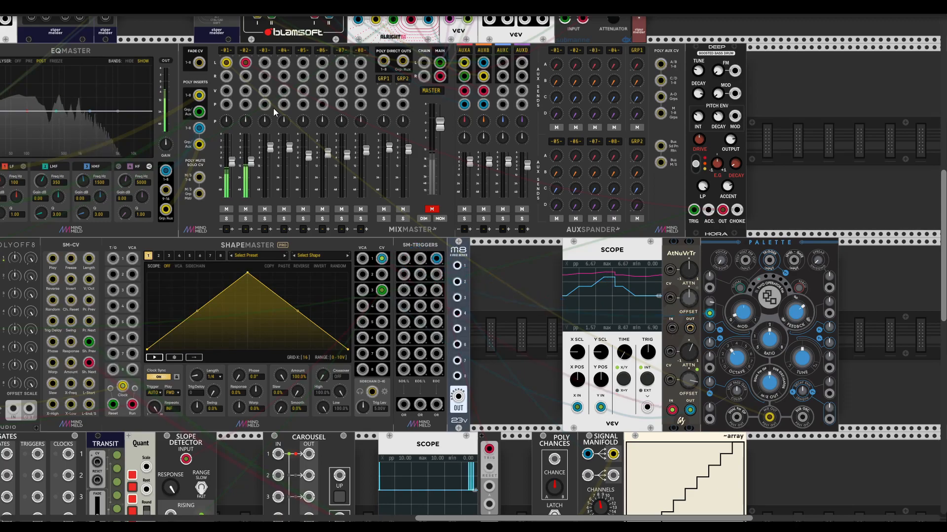
{"action": "left_click", "coordinate": [430, 209]}
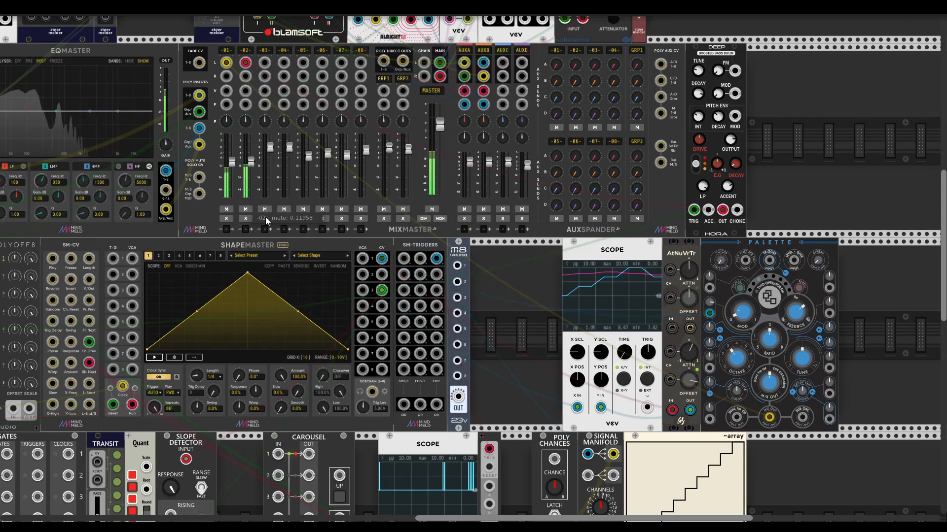
{"action": "left_click", "coordinate": [247, 211]}
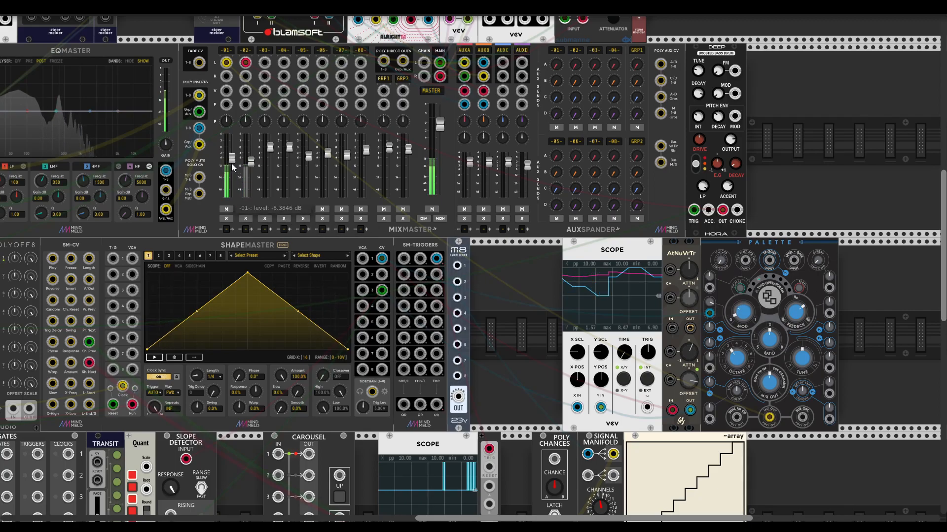
- Patch ShapeMaster's channel 2 CV output into Palette's input beside the Feedback knob and select ShapeMaster channel 2
{"action": "left_click_drag", "start_coordinate": [829, 315], "coordinate": [381, 275]}
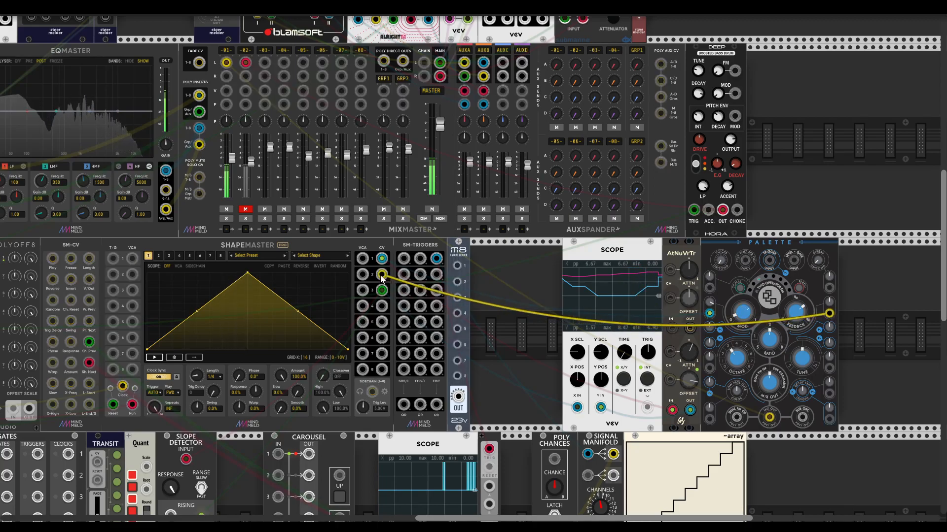
{"action": "left_click", "coordinate": [159, 255]}
- Examine ShapeMaster channel 2's settings along with the Scope trace and the Palette voice it modulates
{"action": "scroll", "coordinate": [254, 332], "scroll_direction": "left", "scroll_amount": 3}
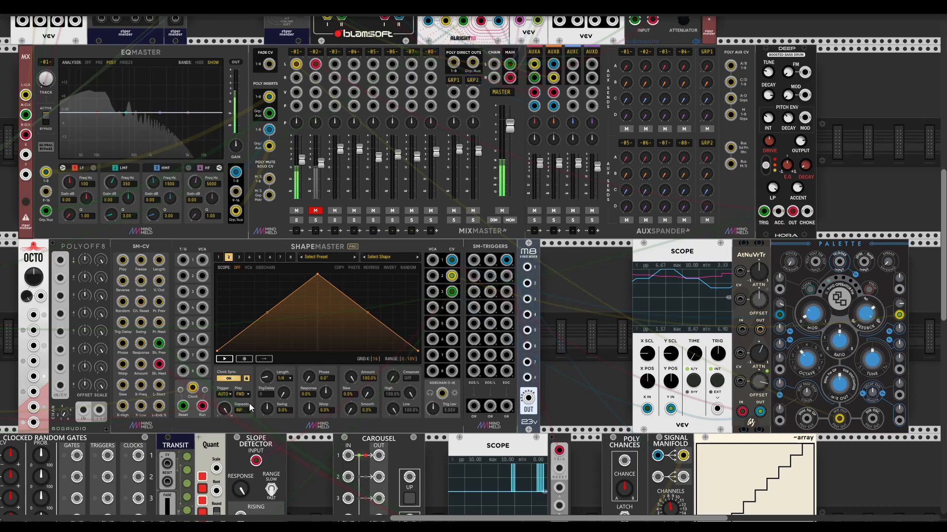
{"action": "scroll", "coordinate": [248, 408], "scroll_direction": "left", "scroll_amount": 3}
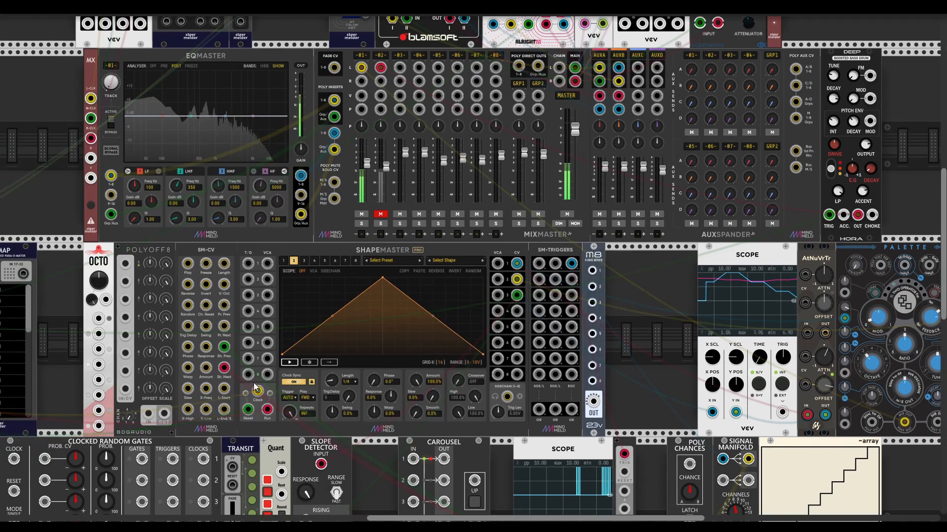
{"action": "scroll", "coordinate": [254, 387], "scroll_direction": "left", "scroll_amount": 3}
{"action": "scroll", "coordinate": [254, 387], "scroll_direction": "down", "scroll_amount": 1}
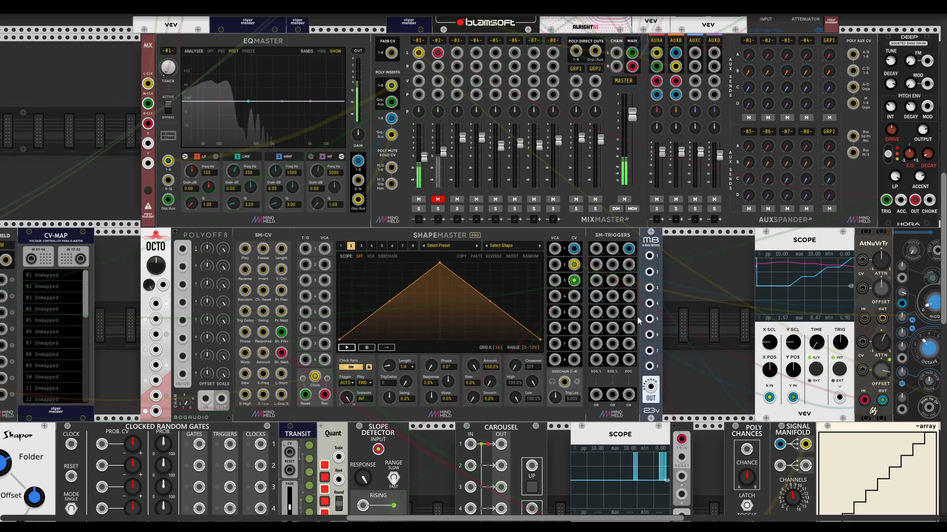
{"action": "scroll", "coordinate": [639, 320], "scroll_direction": "right", "scroll_amount": 3}
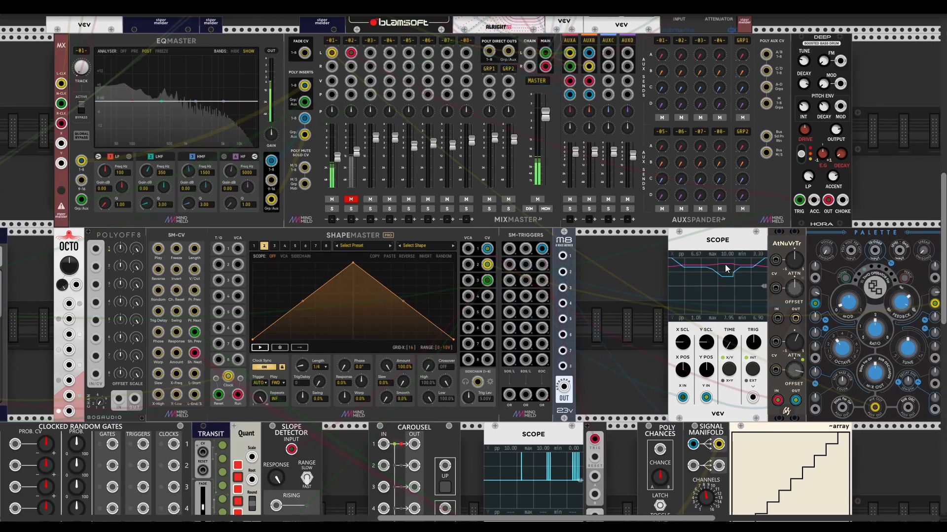
{"action": "scroll", "coordinate": [754, 304], "scroll_direction": "right", "scroll_amount": 1}
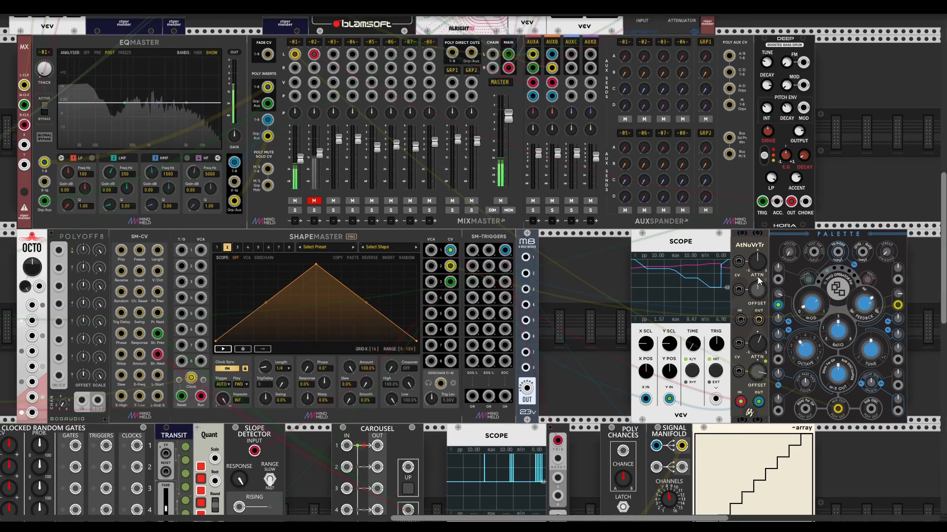
{"action": "scroll", "coordinate": [623, 340], "scroll_direction": "left", "scroll_amount": 1}
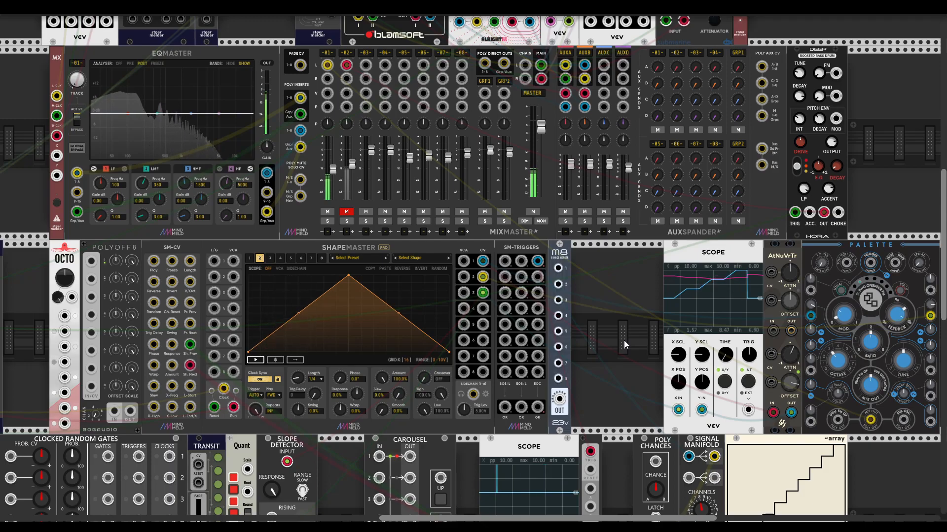
- Mute MixMaster channel 1 and disconnect the CLK 3 cable from ShapeMaster's Run input
{"action": "left_click_drag", "start_coordinate": [228, 411], "coordinate": [382, 388]}
{"action": "left_click_drag", "start_coordinate": [291, 251], "coordinate": [334, 266]}
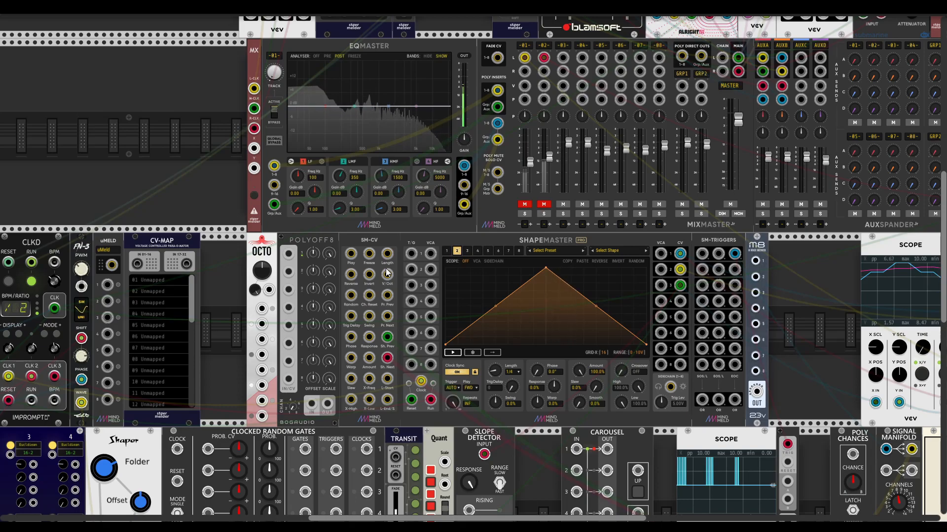
{"action": "left_click_drag", "start_coordinate": [55, 377], "coordinate": [430, 401]}
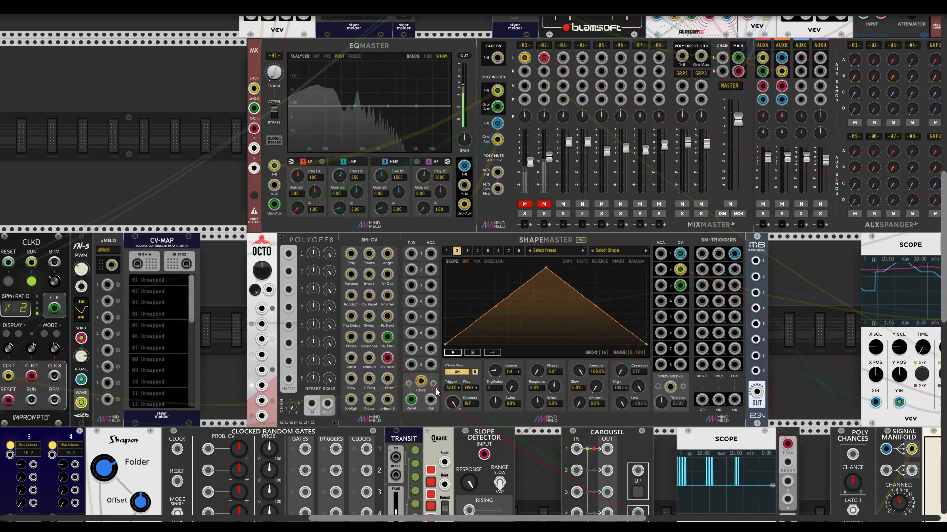
- Set ShapeMaster's run off setting to All channels stop and reset
{"action": "right_click", "coordinate": [449, 240]}
{"action": "mouse_move", "coordinate": [525, 353]}
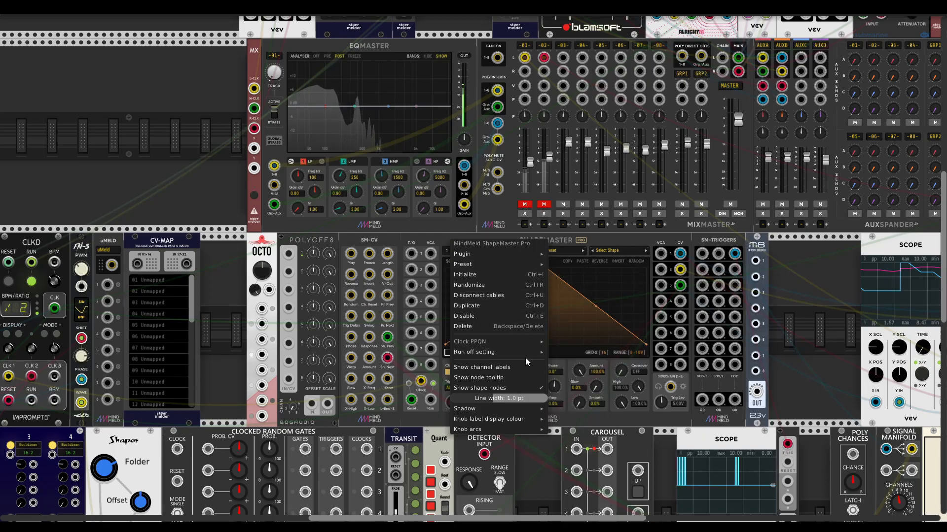
{"action": "left_click", "coordinate": [567, 352]}
- Patch CLKD's RUN output into ShapeMaster's Run input, and stop and restart the clock
{"action": "left_click_drag", "start_coordinate": [431, 400], "coordinate": [32, 401]}
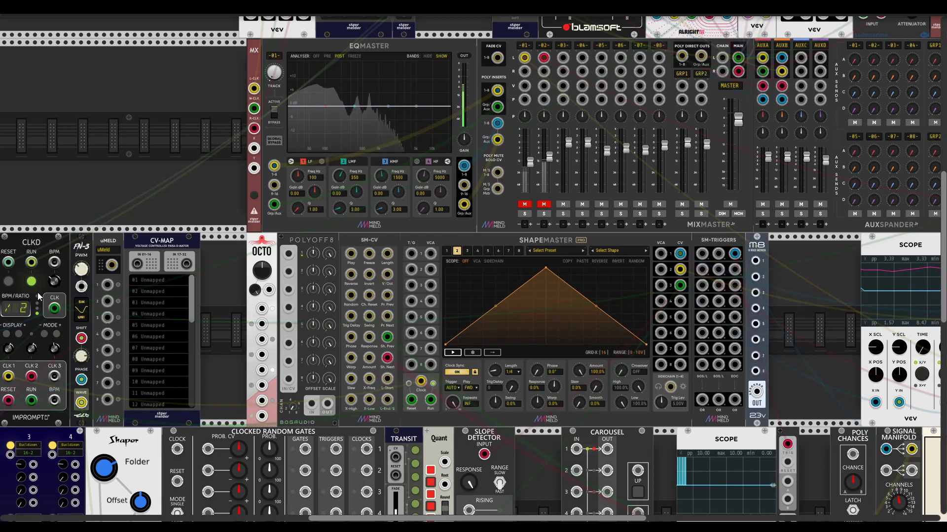
{"action": "left_click", "coordinate": [32, 283]}
{"action": "left_click", "coordinate": [33, 283]}
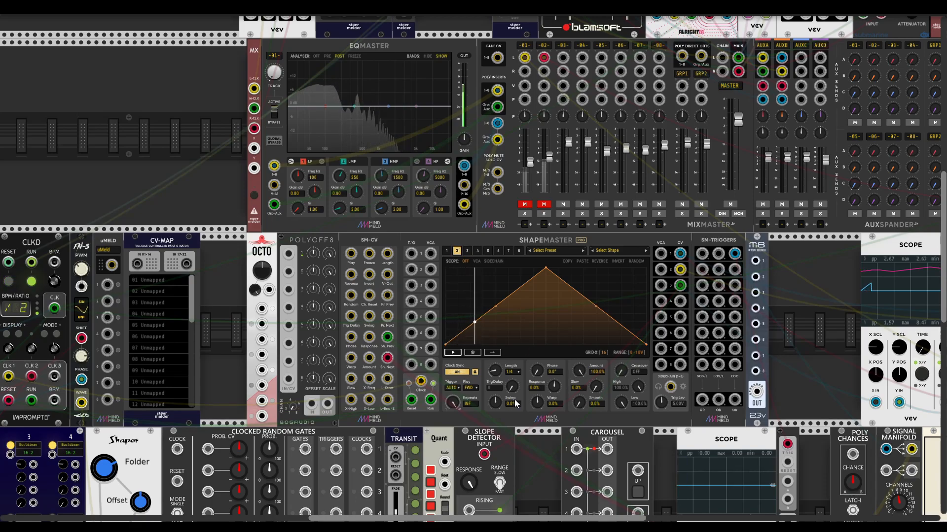
{"action": "scroll", "coordinate": [517, 398], "scroll_direction": "left", "scroll_amount": 2}
{"action": "scroll", "coordinate": [517, 398], "scroll_direction": "down", "scroll_amount": 1}
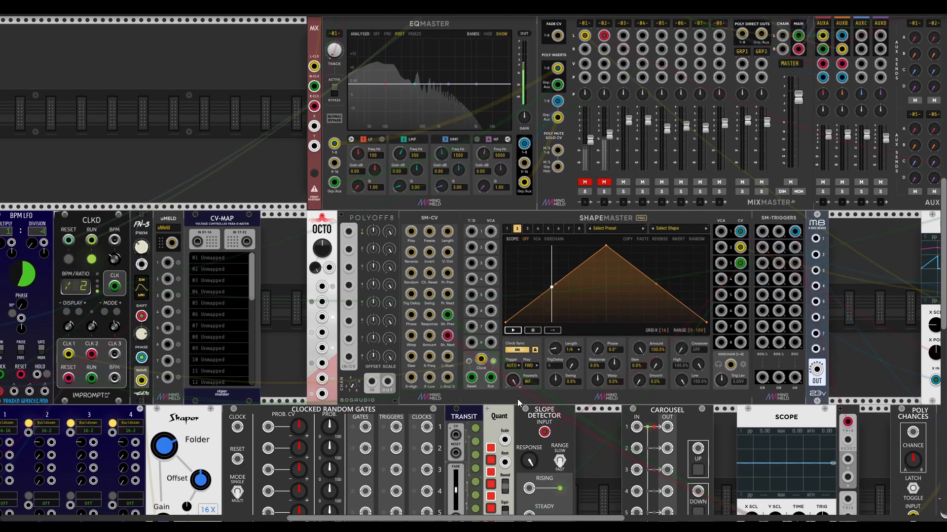
- Patch CLKD's CLK output into the Clock input of Clocked Random Gates
{"action": "right_click", "coordinate": [423, 217]}
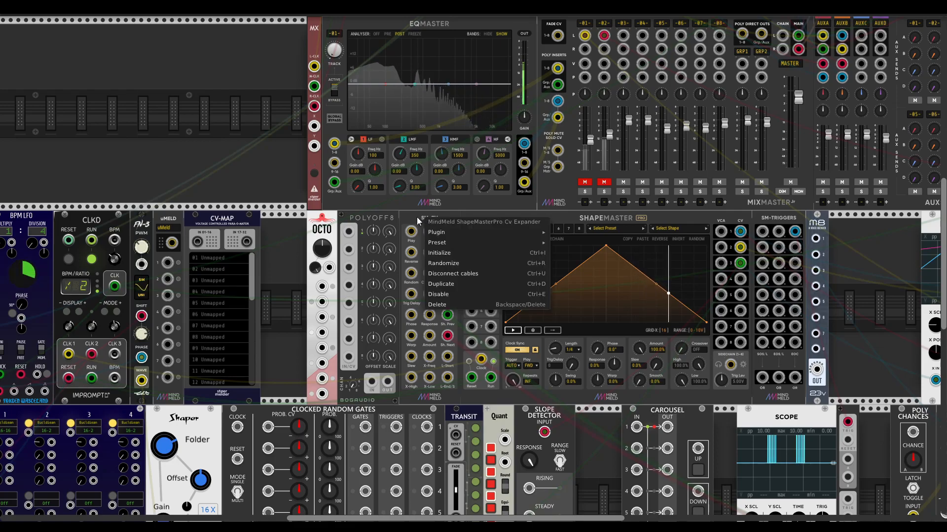
{"action": "left_click", "coordinate": [416, 217]}
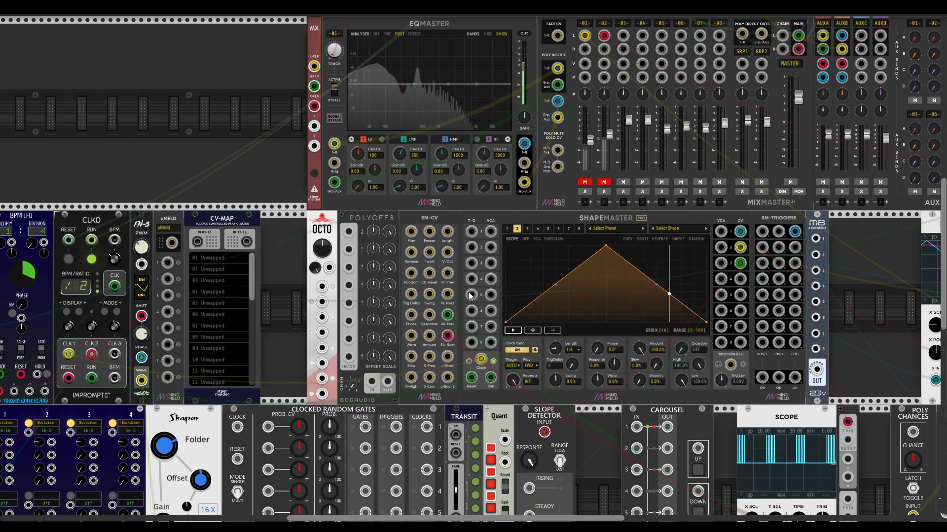
{"action": "scroll", "coordinate": [471, 292], "scroll_direction": "left", "scroll_amount": 1}
{"action": "scroll", "coordinate": [471, 292], "scroll_direction": "up", "scroll_amount": 2}
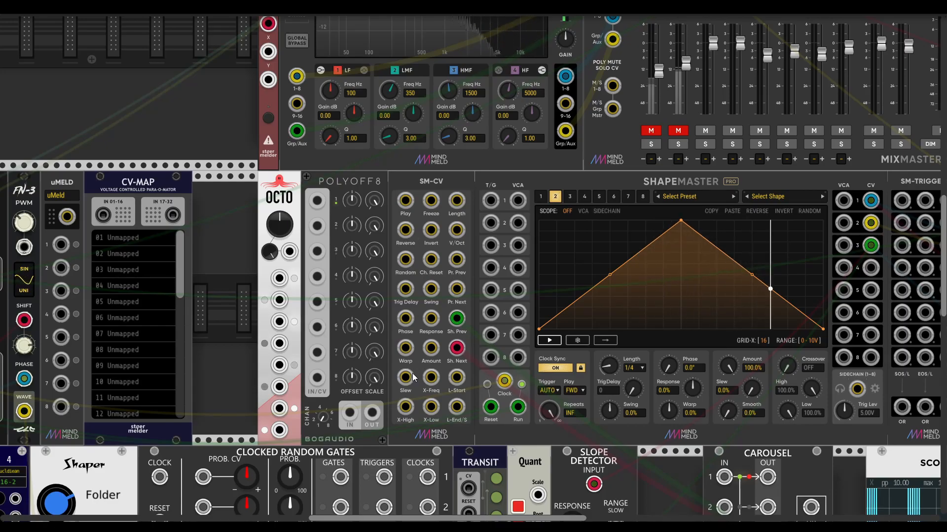
{"action": "scroll", "coordinate": [418, 372], "scroll_direction": "down", "scroll_amount": 5}
{"action": "scroll", "coordinate": [419, 372], "scroll_direction": "left", "scroll_amount": 3}
{"action": "scroll", "coordinate": [407, 332], "scroll_direction": "up", "scroll_amount": 6}
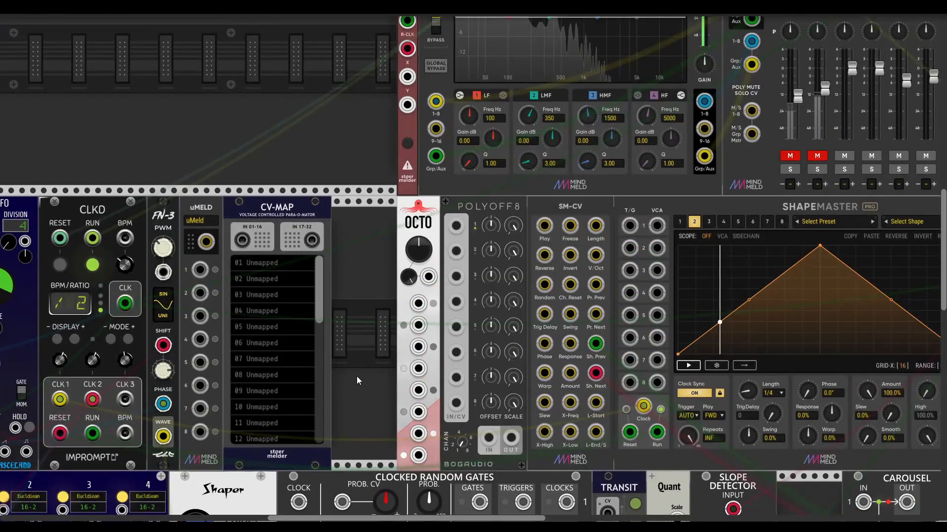
{"action": "scroll", "coordinate": [358, 379], "scroll_direction": "down", "scroll_amount": 3}
{"action": "scroll", "coordinate": [358, 379], "scroll_direction": "left", "scroll_amount": 3}
{"action": "left_click_drag", "start_coordinate": [445, 363], "coordinate": [276, 157]}
- Patch the Poly G output of Clocked Random Gates into the SM-CV expander's Freeze input
{"action": "scroll", "coordinate": [481, 274], "scroll_direction": "right", "scroll_amount": 3}
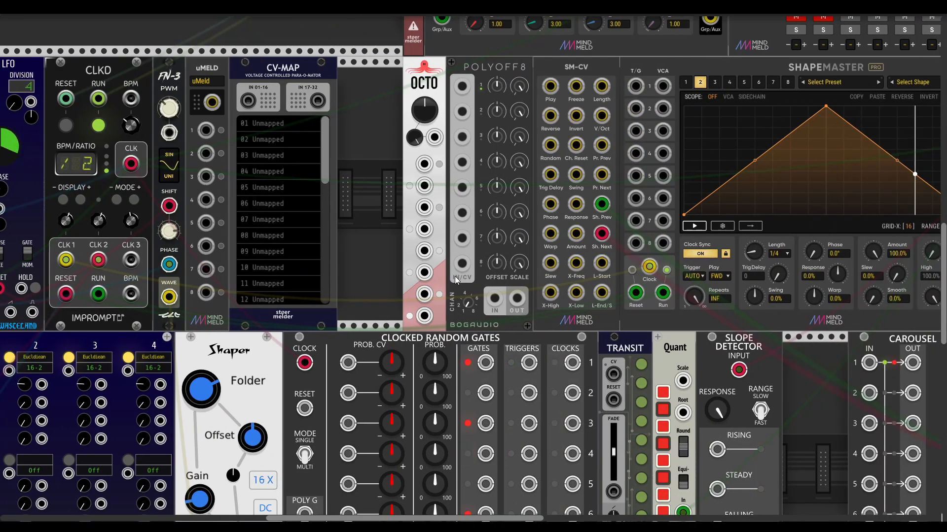
{"action": "scroll", "coordinate": [443, 290], "scroll_direction": "left", "scroll_amount": 2}
{"action": "scroll", "coordinate": [443, 290], "scroll_direction": "down", "scroll_amount": 1}
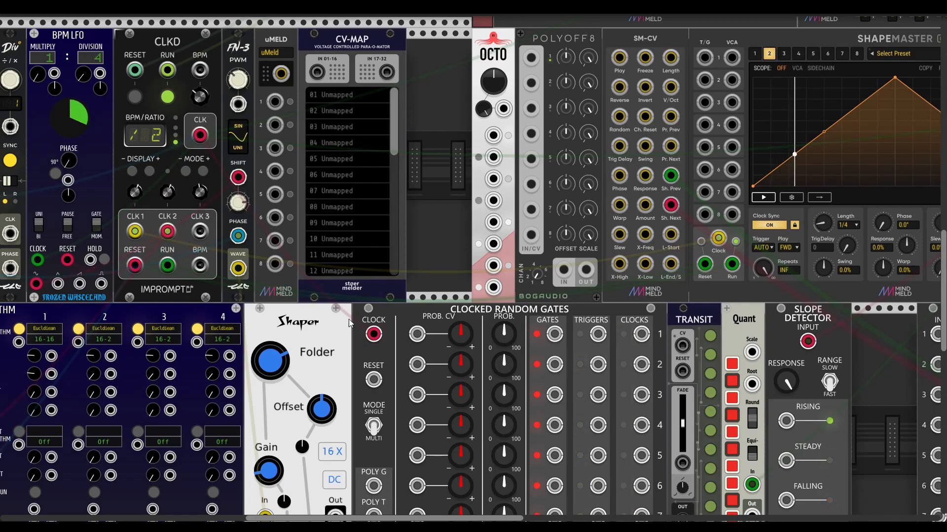
{"action": "scroll", "coordinate": [388, 345], "scroll_direction": "right", "scroll_amount": 4}
{"action": "scroll", "coordinate": [387, 345], "scroll_direction": "down", "scroll_amount": 1}
{"action": "scroll", "coordinate": [389, 345], "scroll_direction": "up", "scroll_amount": 1}
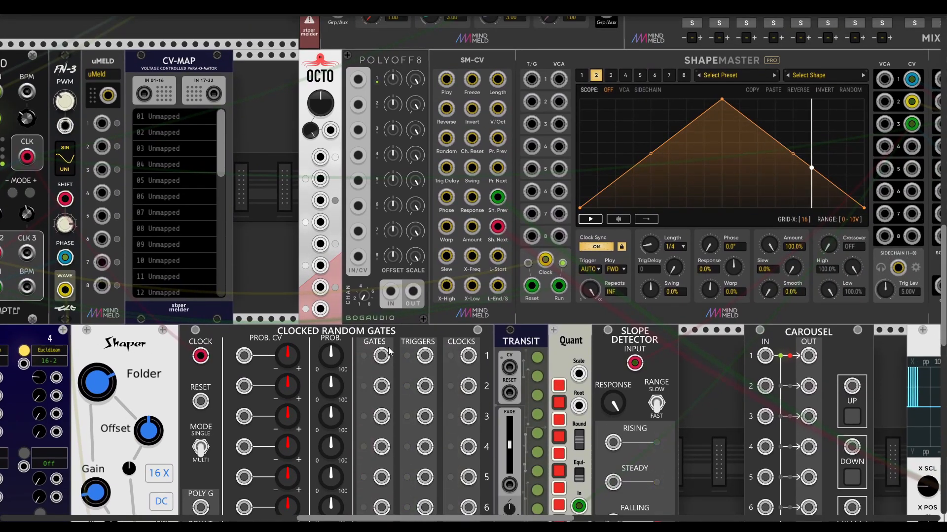
{"action": "scroll", "coordinate": [532, 99], "scroll_direction": "left", "scroll_amount": 2}
{"action": "scroll", "coordinate": [532, 98], "scroll_direction": "down", "scroll_amount": 2}
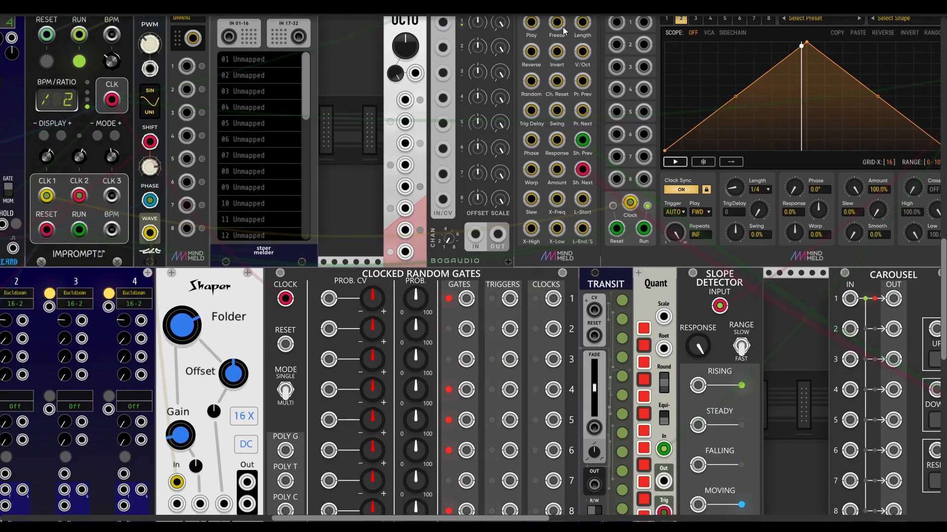
{"action": "left_click_drag", "start_coordinate": [557, 25], "coordinate": [291, 363]}
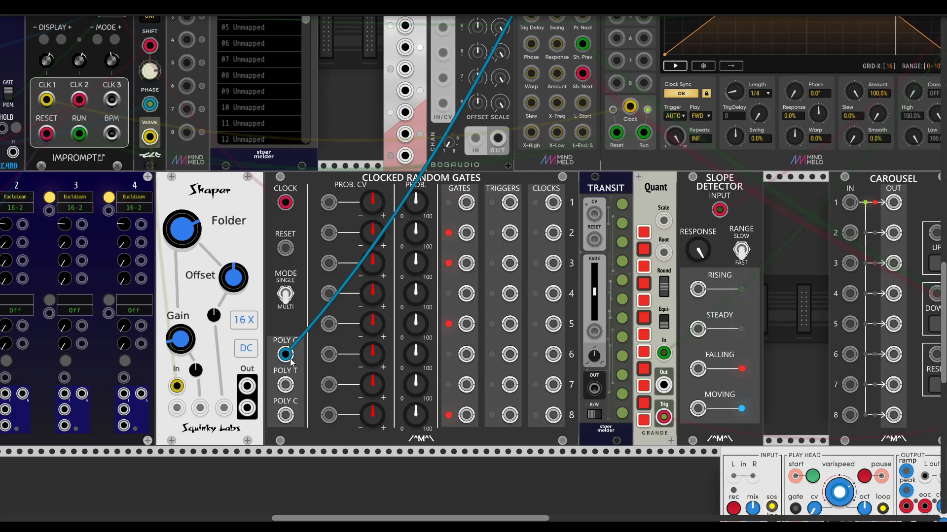
- Compare the gated freezing of the playheads on ShapeMaster channels 1 and 2
{"action": "scroll", "coordinate": [572, 231], "scroll_direction": "up", "scroll_amount": 8}
{"action": "scroll", "coordinate": [572, 231], "scroll_direction": "right", "scroll_amount": 6}
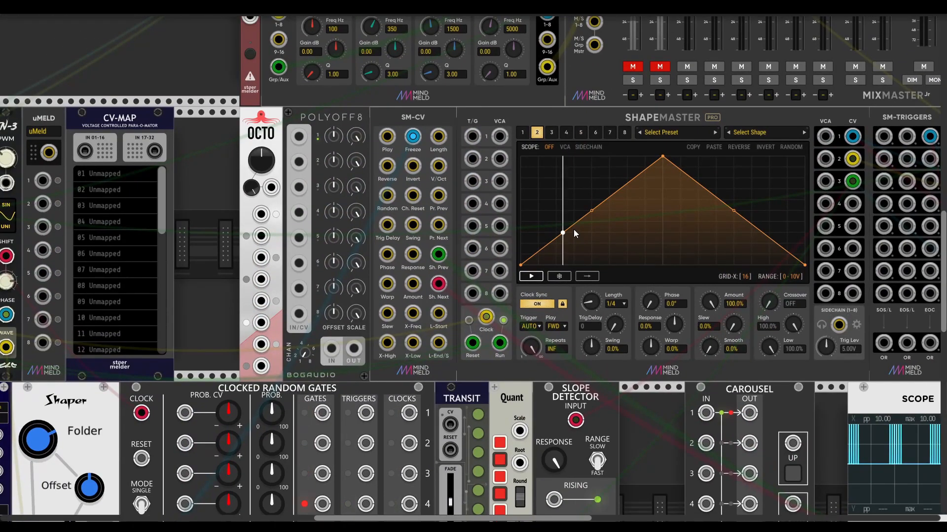
{"action": "left_click", "coordinate": [525, 132]}
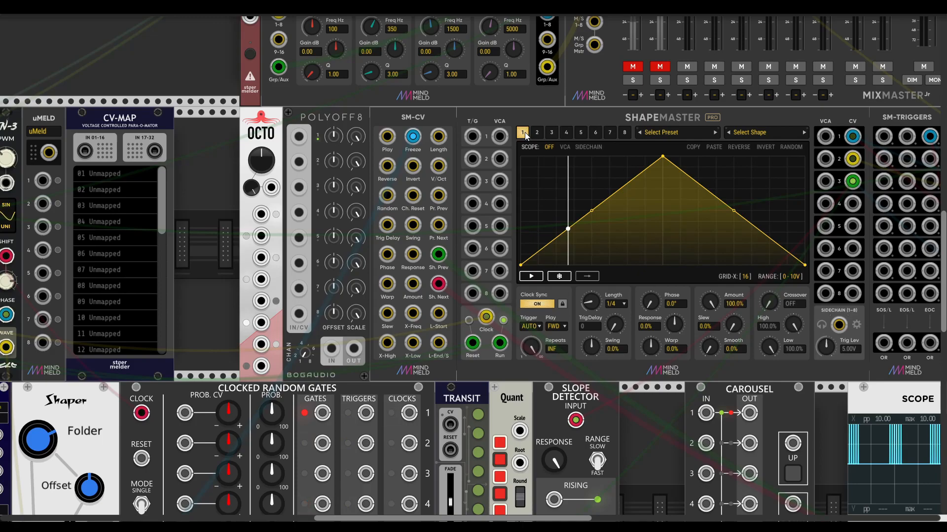
{"action": "left_click", "coordinate": [537, 132]}
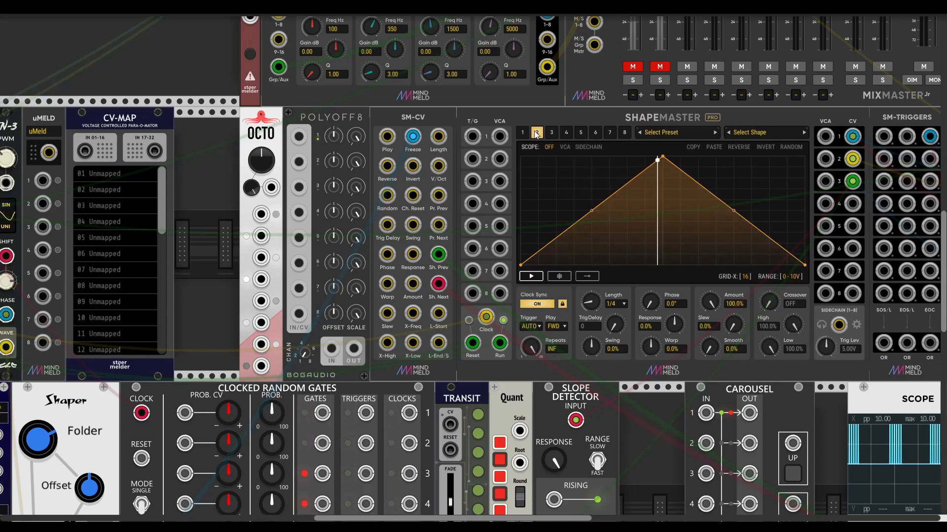
{"action": "left_click", "coordinate": [525, 132]}
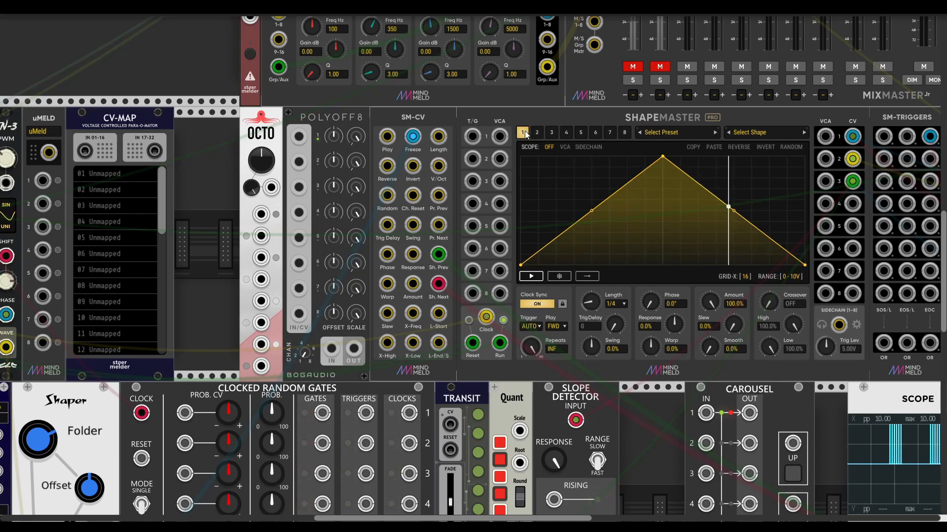
{"action": "left_click", "coordinate": [537, 132]}
- Connect ShapeMaster's CV outputs 1 and 2 to the Scope's X and Y inputs
{"action": "scroll", "coordinate": [610, 212], "scroll_direction": "right", "scroll_amount": 15}
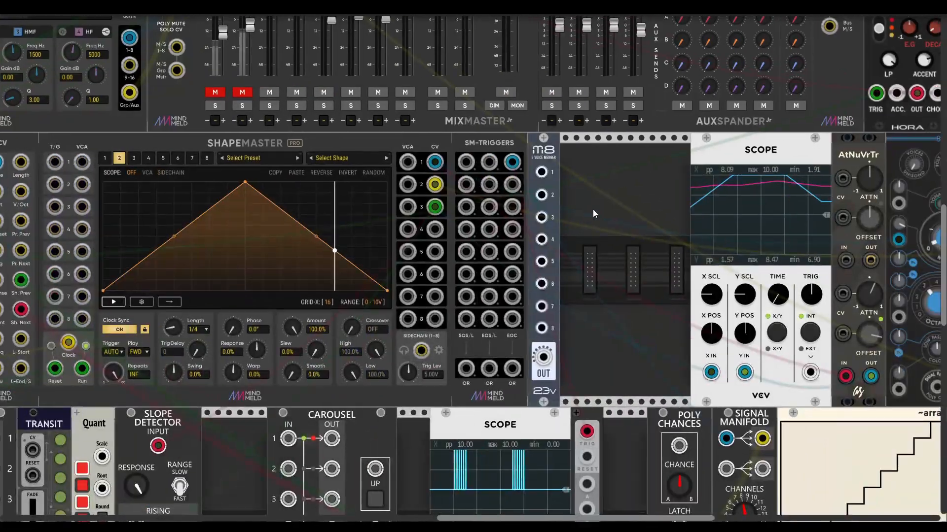
{"action": "left_click_drag", "start_coordinate": [711, 373], "coordinate": [435, 162]}
{"action": "mouse_move", "coordinate": [744, 372]}
{"action": "left_mouse_down"}
{"action": "mouse_move", "coordinate": [634, 321]}
{"action": "mouse_move", "coordinate": [434, 173]}
{"action": "mouse_move", "coordinate": [435, 184]}
{"action": "left_mouse_up"}
- Patch CLKD's RESET output into the Reset input of Clocked Random Gates
{"action": "scroll", "coordinate": [632, 300], "scroll_direction": "left", "scroll_amount": 20}
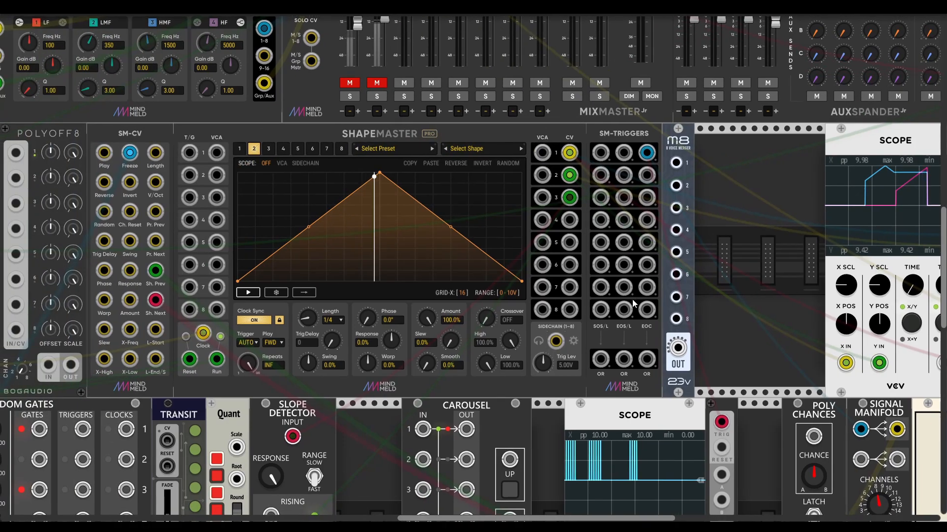
{"action": "scroll", "coordinate": [343, 404], "scroll_direction": "down", "scroll_amount": 5}
{"action": "scroll", "coordinate": [344, 404], "scroll_direction": "down", "scroll_amount": 2}
{"action": "scroll", "coordinate": [343, 403], "scroll_direction": "left", "scroll_amount": 2}
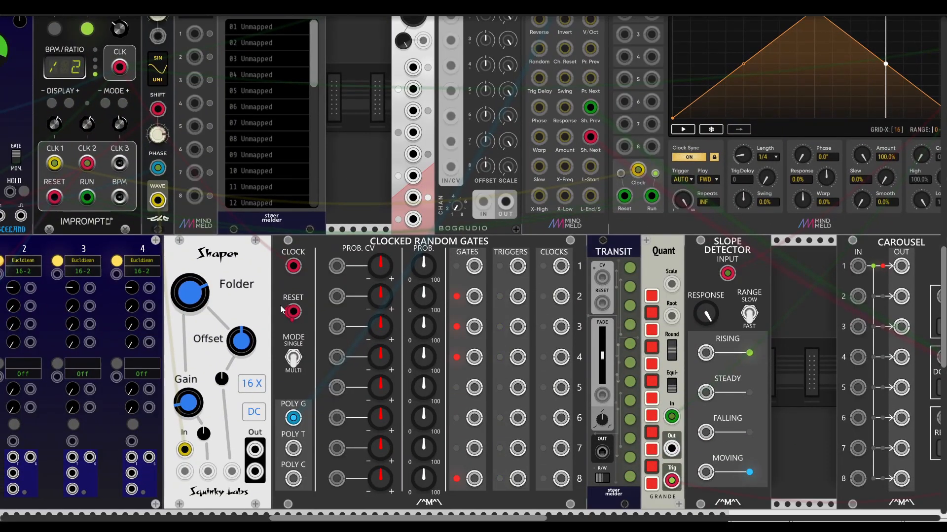
{"action": "scroll", "coordinate": [400, 130], "scroll_direction": "up", "scroll_amount": 10}
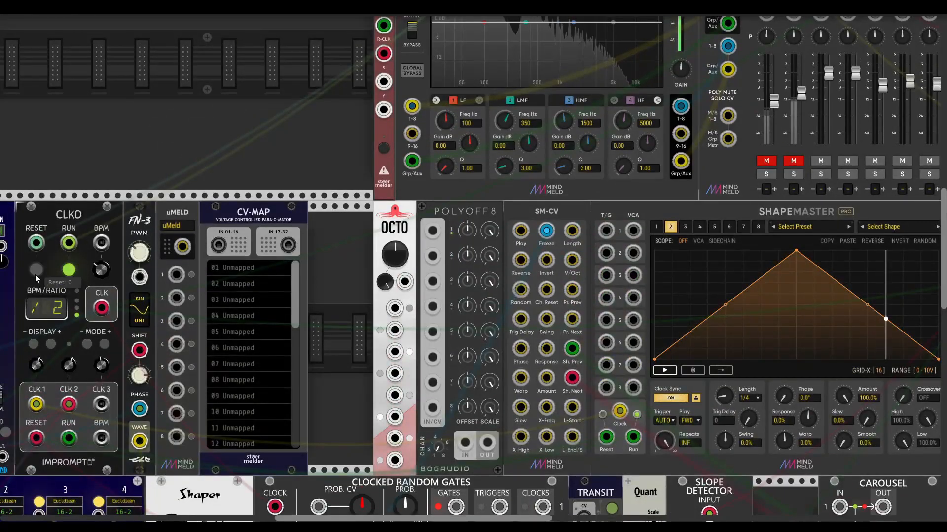
- Examine the Scope traces of ShapeMaster channels 1 and 2 alongside the gates of Clocked Random Gates
{"action": "scroll", "coordinate": [577, 303], "scroll_direction": "right", "scroll_amount": 20}
{"action": "scroll", "coordinate": [577, 303], "scroll_direction": "down", "scroll_amount": 4}
{"action": "scroll", "coordinate": [577, 303], "scroll_direction": "right", "scroll_amount": 5}
{"action": "scroll", "coordinate": [577, 304], "scroll_direction": "up", "scroll_amount": 1}
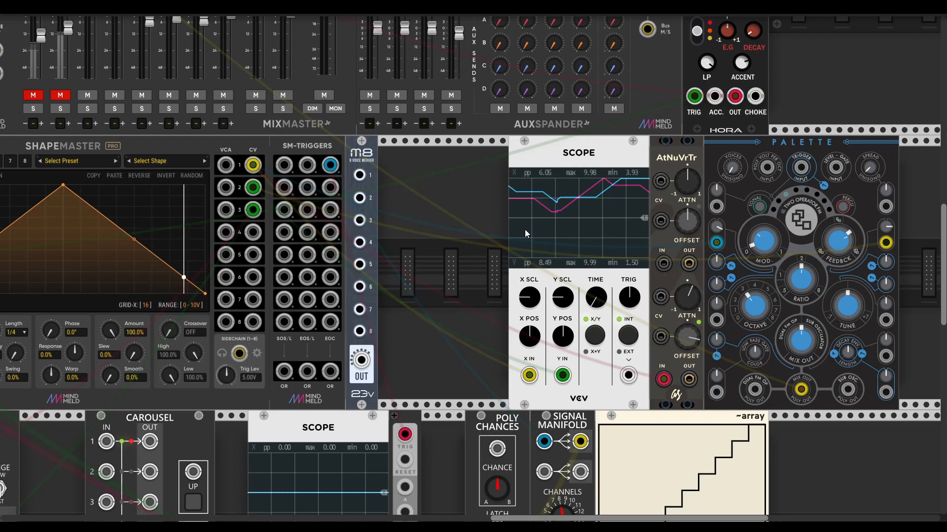
{"action": "scroll", "coordinate": [532, 229], "scroll_direction": "left", "scroll_amount": 4}
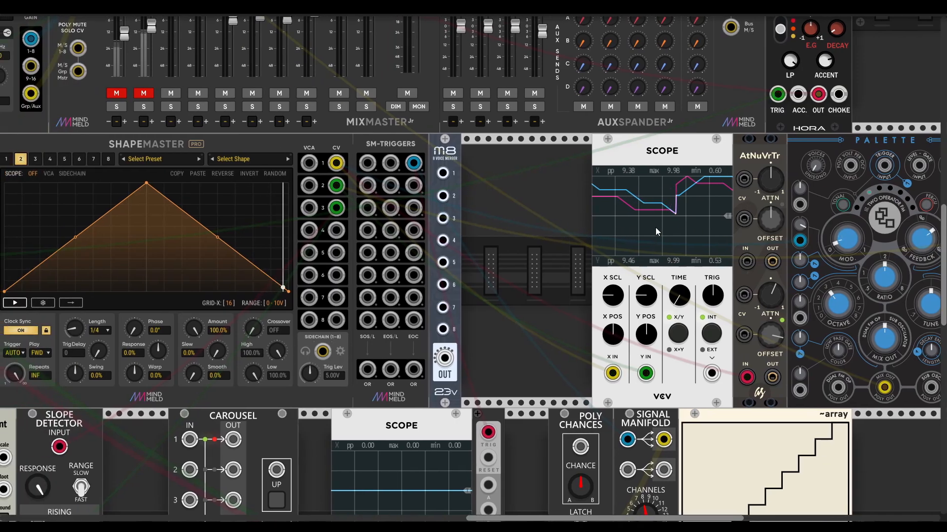
{"action": "scroll", "coordinate": [655, 226], "scroll_direction": "left", "scroll_amount": 1}
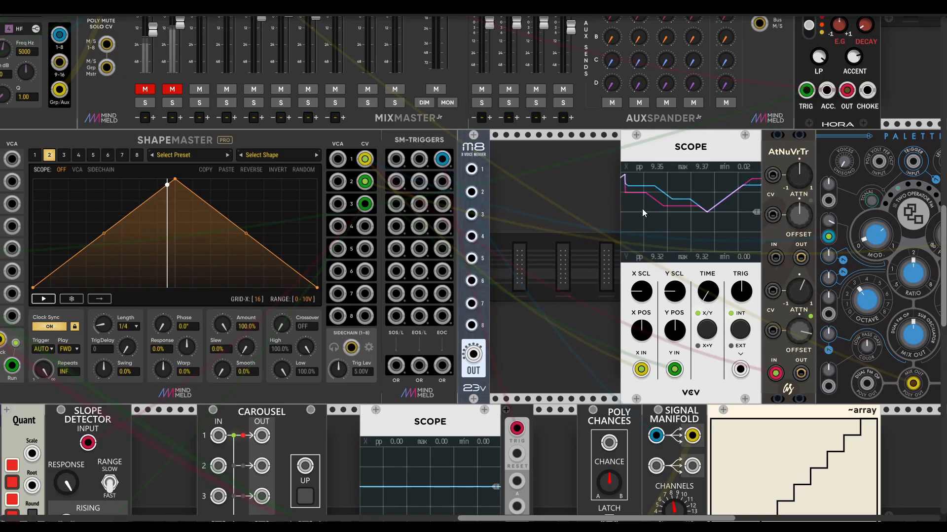
{"action": "scroll", "coordinate": [504, 291], "scroll_direction": "left", "scroll_amount": 20}
{"action": "scroll", "coordinate": [504, 291], "scroll_direction": "down", "scroll_amount": 10}
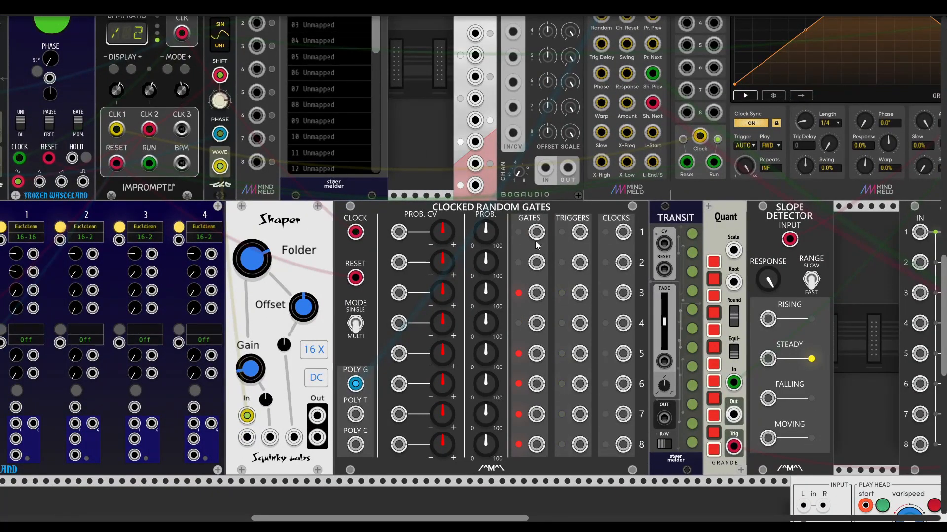
- Unmute MixMaster channel 1 and lower its fader slightly
{"action": "scroll", "coordinate": [537, 239], "scroll_direction": "right", "scroll_amount": 20}
{"action": "scroll", "coordinate": [537, 239], "scroll_direction": "up", "scroll_amount": 12}
{"action": "scroll", "coordinate": [629, 273], "scroll_direction": "left", "scroll_amount": 5}
{"action": "scroll", "coordinate": [629, 273], "scroll_direction": "down", "scroll_amount": 3}
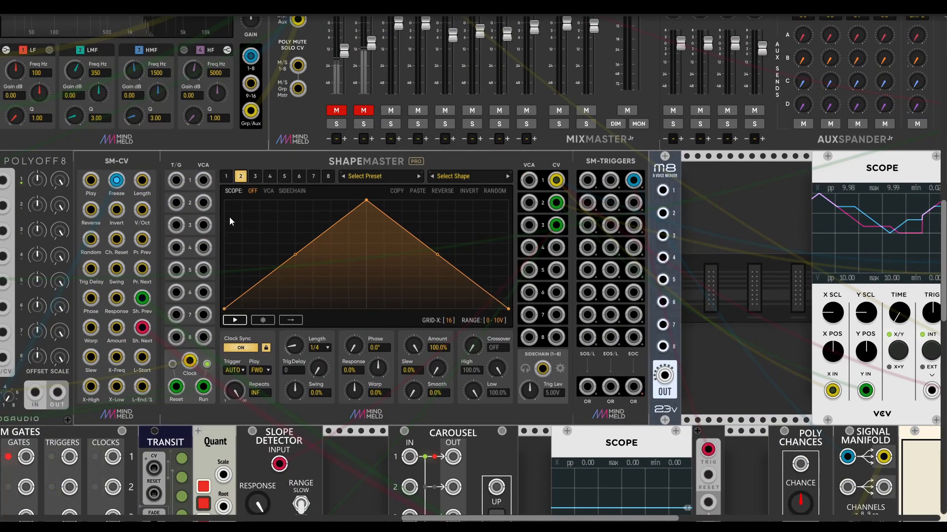
{"action": "left_click", "coordinate": [339, 114]}
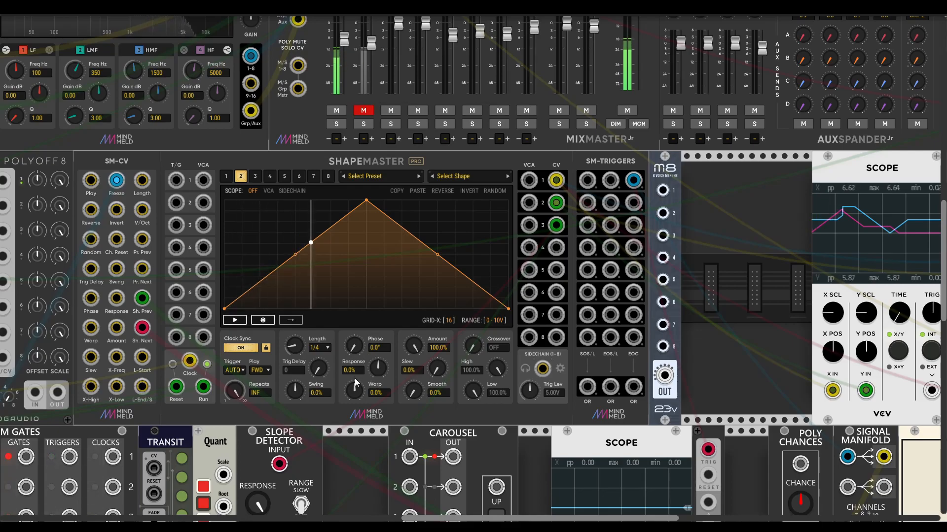
{"action": "left_click_drag", "start_coordinate": [208, 412], "coordinate": [371, 379]}
{"action": "scroll", "coordinate": [496, 76], "scroll_direction": "up", "scroll_amount": 3}
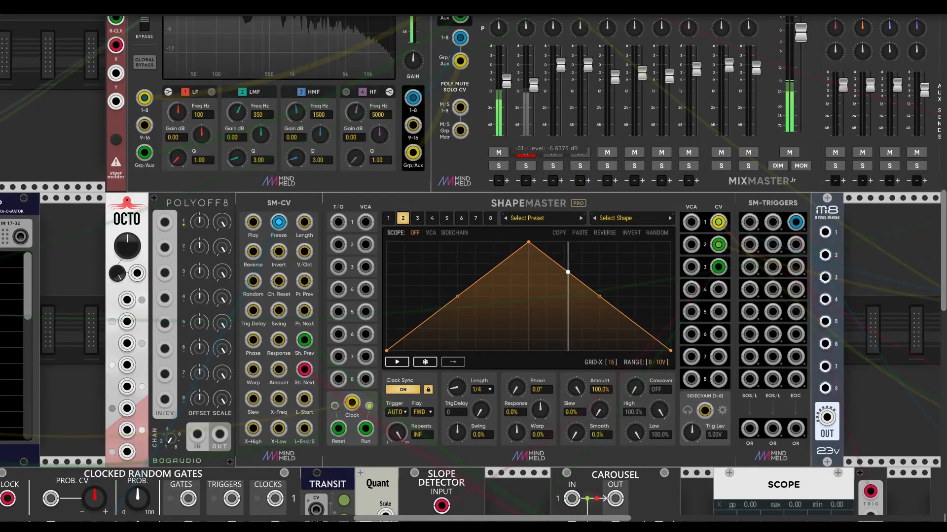
{"action": "left_click_drag", "start_coordinate": [506, 80], "coordinate": [507, 83]}
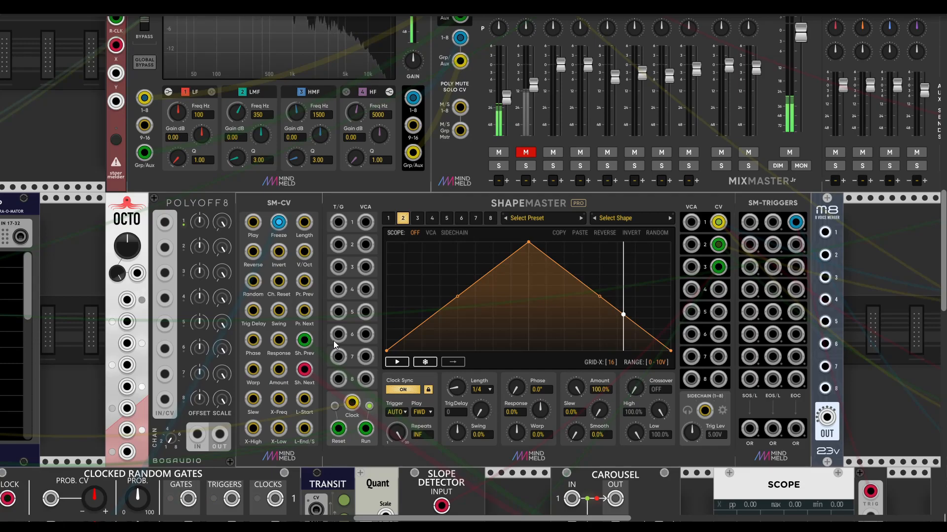
- Patch ShapeMaster's CV output 3 into Palette's Harmonics CV input and set that input's attenuverter to 0.807
{"action": "left_click_drag", "start_coordinate": [877, 291], "coordinate": [292, 260]}
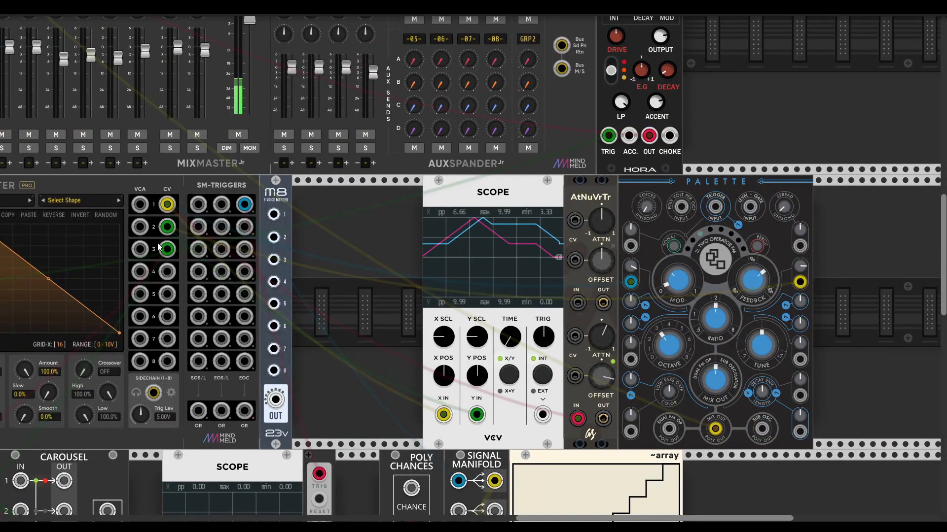
{"action": "left_click_drag", "start_coordinate": [64, 231], "coordinate": [271, 264]}
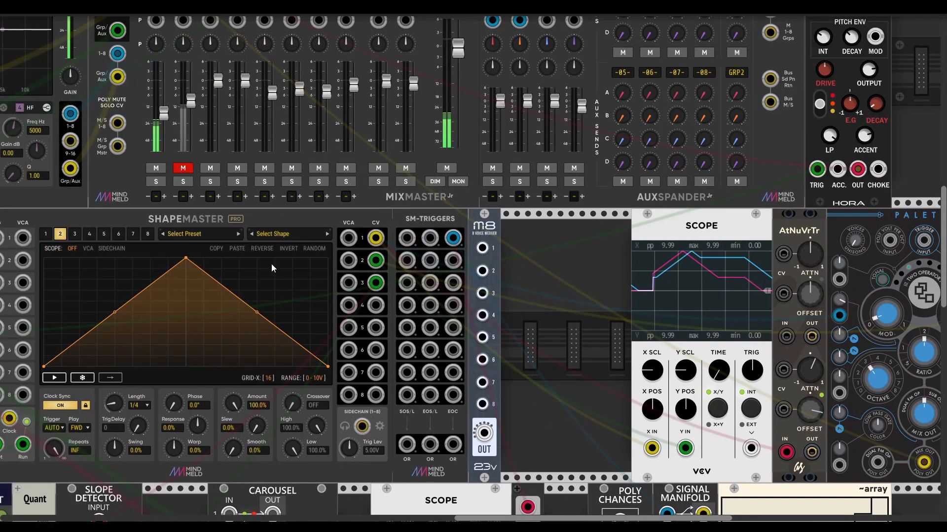
{"action": "left_click_drag", "start_coordinate": [723, 330], "coordinate": [636, 314]}
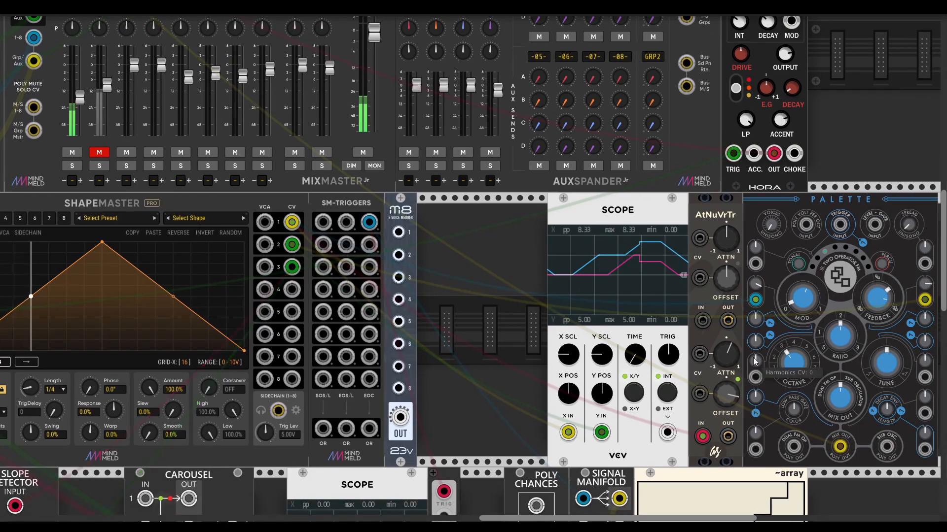
{"action": "left_click_drag", "start_coordinate": [755, 380], "coordinate": [292, 267]}
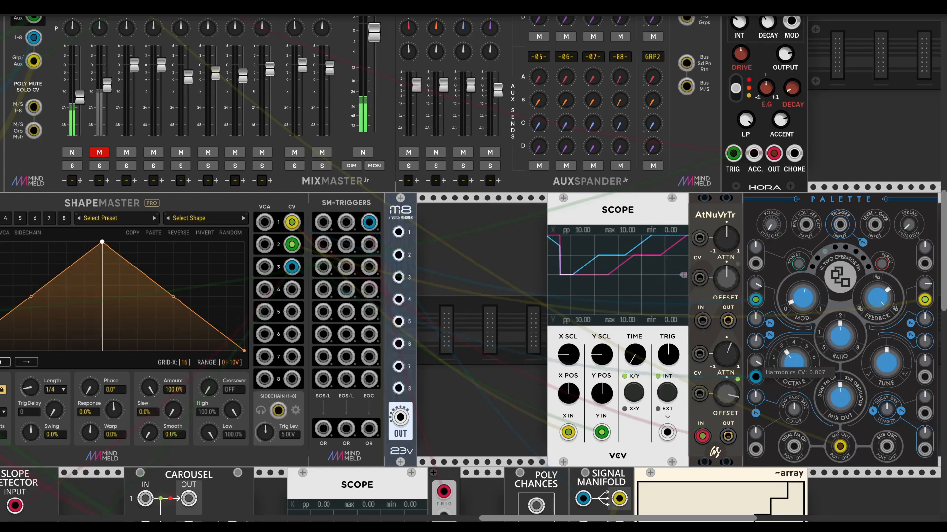
- Reset the CLKD clock
{"action": "scroll", "coordinate": [451, 350], "scroll_direction": "left", "scroll_amount": 8}
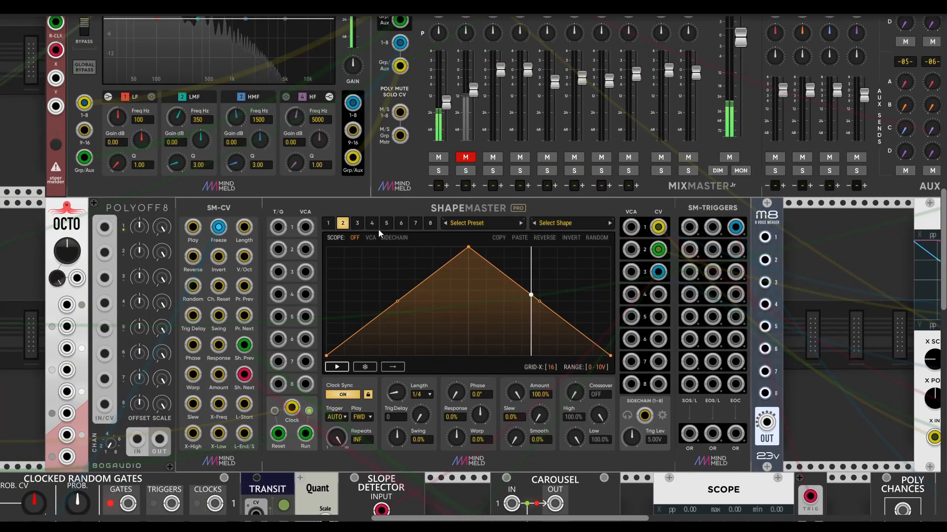
{"action": "scroll", "coordinate": [289, 301], "scroll_direction": "left", "scroll_amount": 7}
{"action": "scroll", "coordinate": [289, 301], "scroll_direction": "down", "scroll_amount": 1}
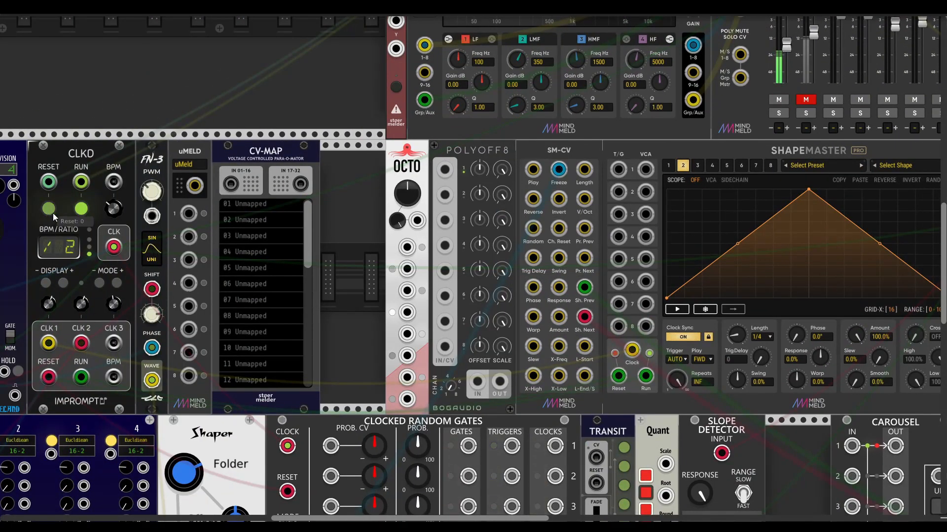
- Examine the Scope traces and compare the playheads of ShapeMaster channels 3 and 1
{"action": "scroll", "coordinate": [517, 332], "scroll_direction": "right", "scroll_amount": 8}
{"action": "scroll", "coordinate": [517, 332], "scroll_direction": "up", "scroll_amount": 1}
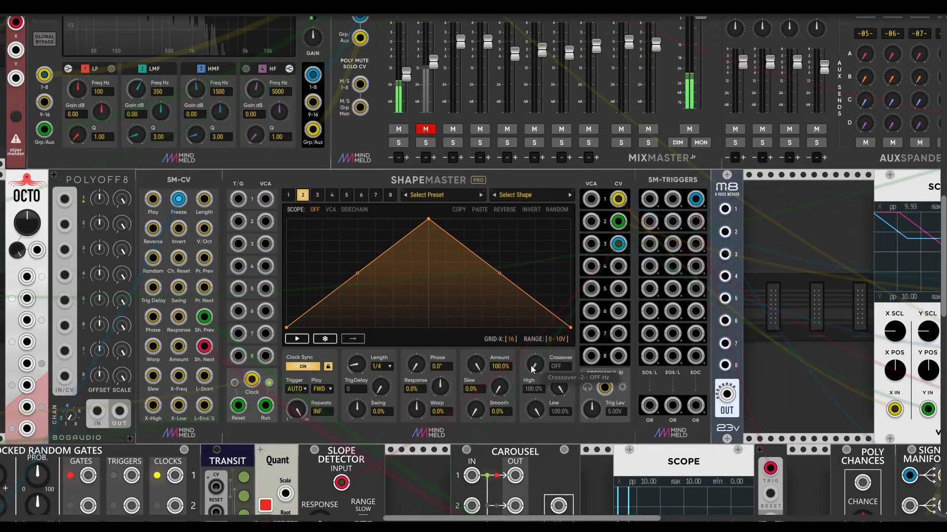
{"action": "scroll", "coordinate": [535, 365], "scroll_direction": "right", "scroll_amount": 8}
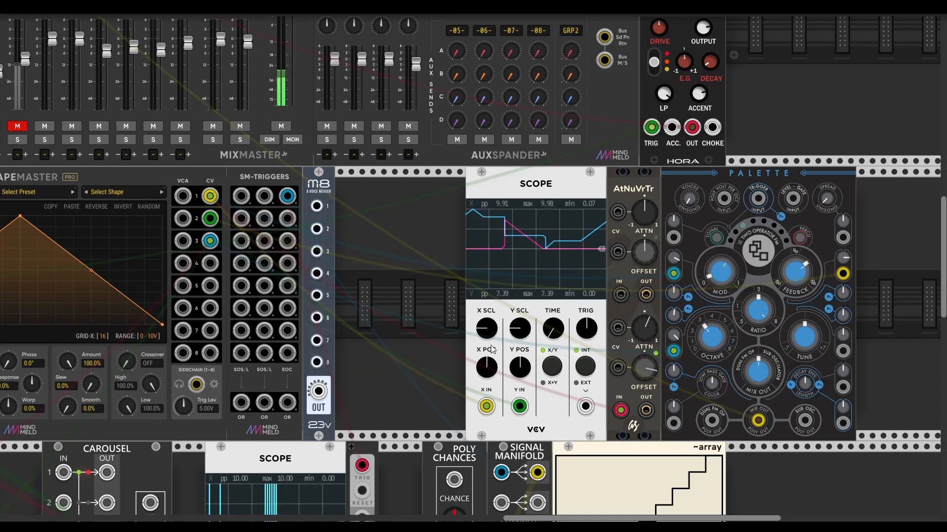
{"action": "scroll", "coordinate": [481, 348], "scroll_direction": "left", "scroll_amount": 10}
{"action": "left_click", "coordinate": [394, 184]}
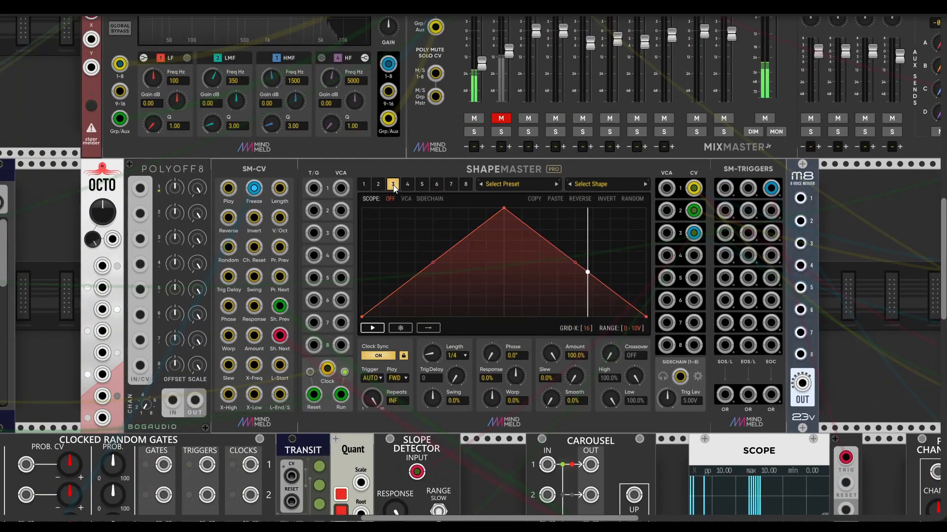
{"action": "left_click", "coordinate": [363, 185]}
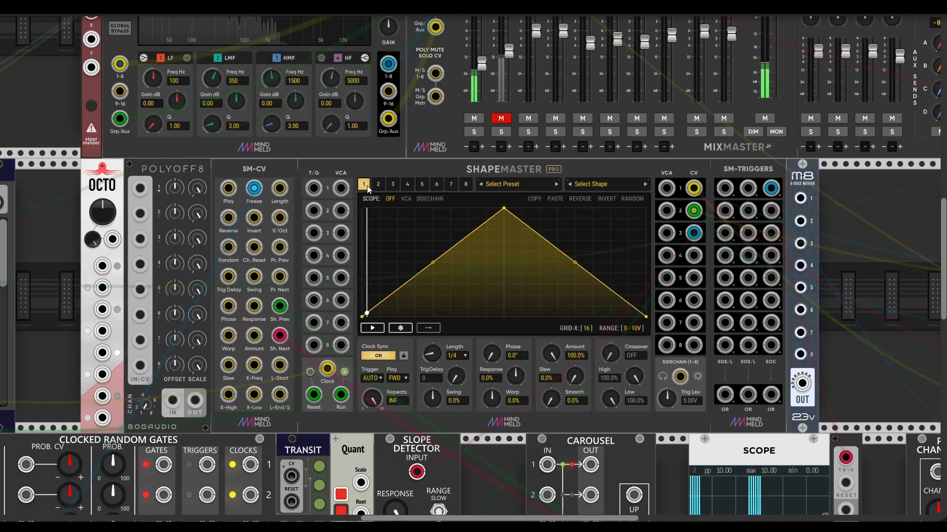
- Compare the playheads of ShapeMaster channels 1, 2 and 3 while Freeze is modulated, checking them against the Scope traces
{"action": "left_click", "coordinate": [378, 185]}
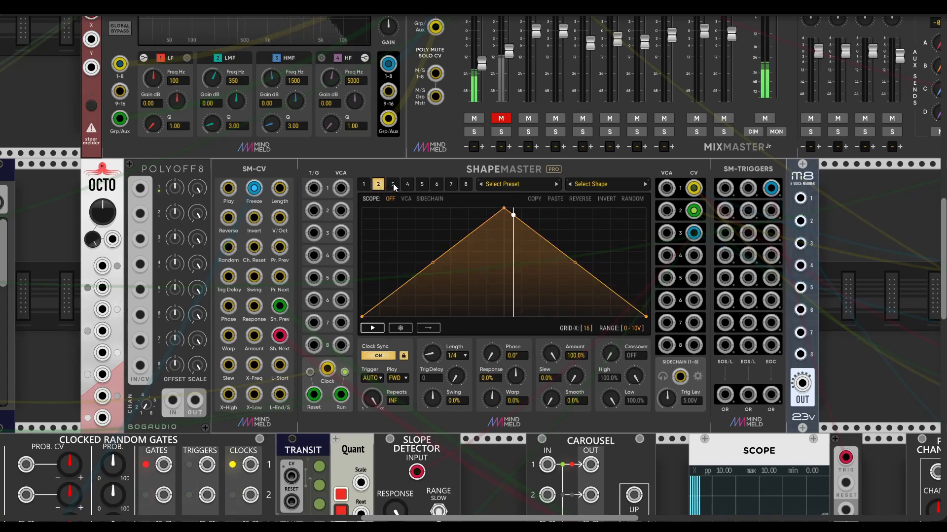
{"action": "left_click", "coordinate": [393, 185]}
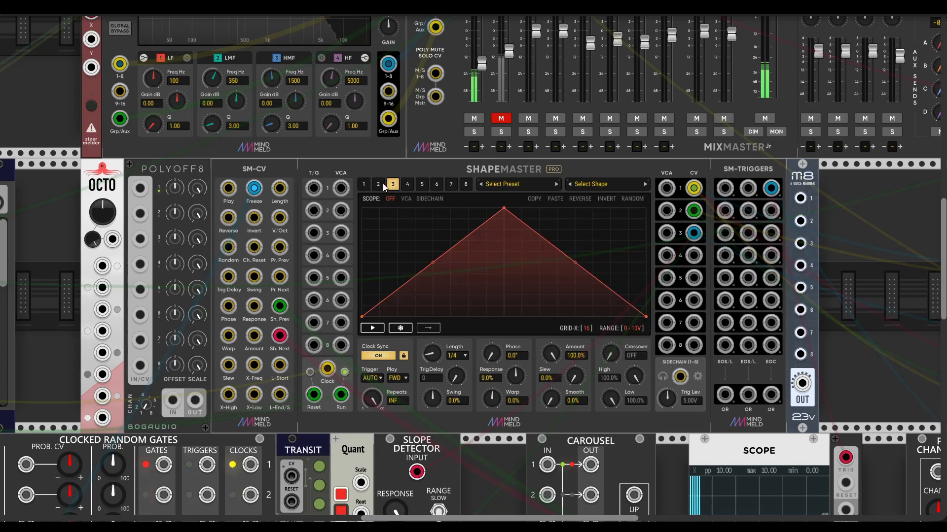
{"action": "left_click", "coordinate": [364, 184]}
{"action": "scroll", "coordinate": [711, 331], "scroll_direction": "right", "scroll_amount": 5}
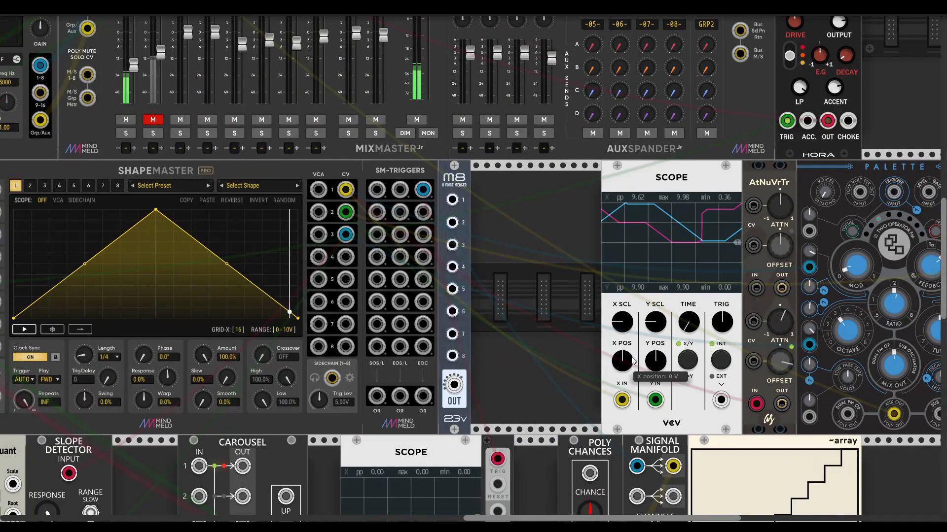
{"action": "scroll", "coordinate": [633, 360], "scroll_direction": "left", "scroll_amount": 4}
{"action": "left_click", "coordinate": [303, 169]}
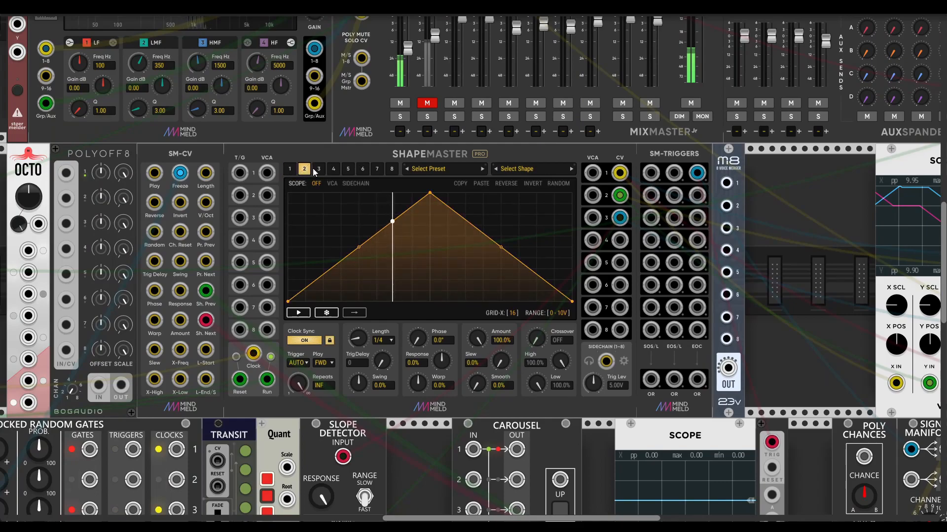
{"action": "left_click", "coordinate": [293, 170]}
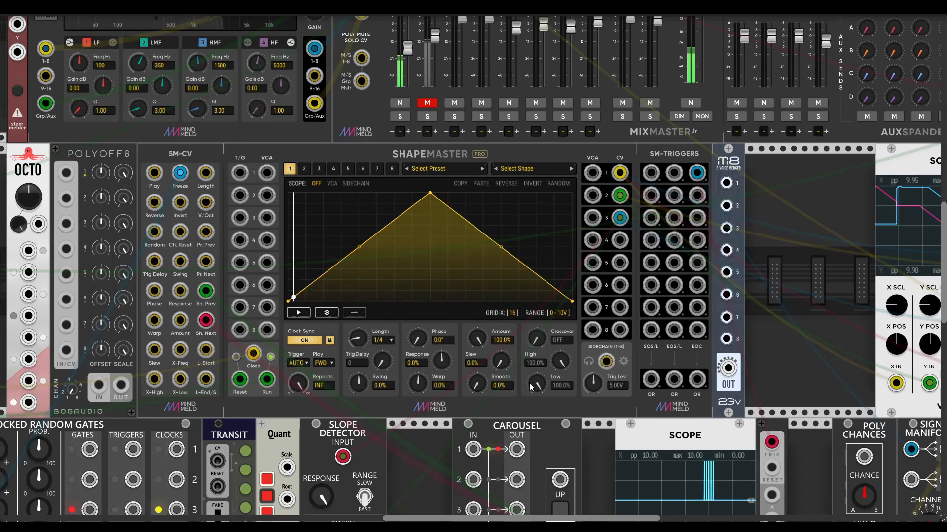
{"action": "scroll", "coordinate": [604, 388], "scroll_direction": "right", "scroll_amount": 4}
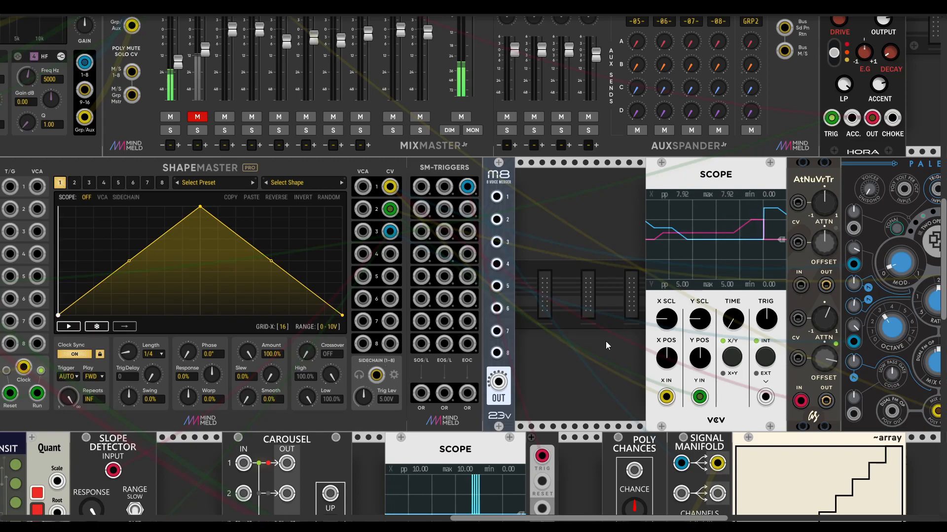
{"action": "scroll", "coordinate": [590, 347], "scroll_direction": "left", "scroll_amount": 15}
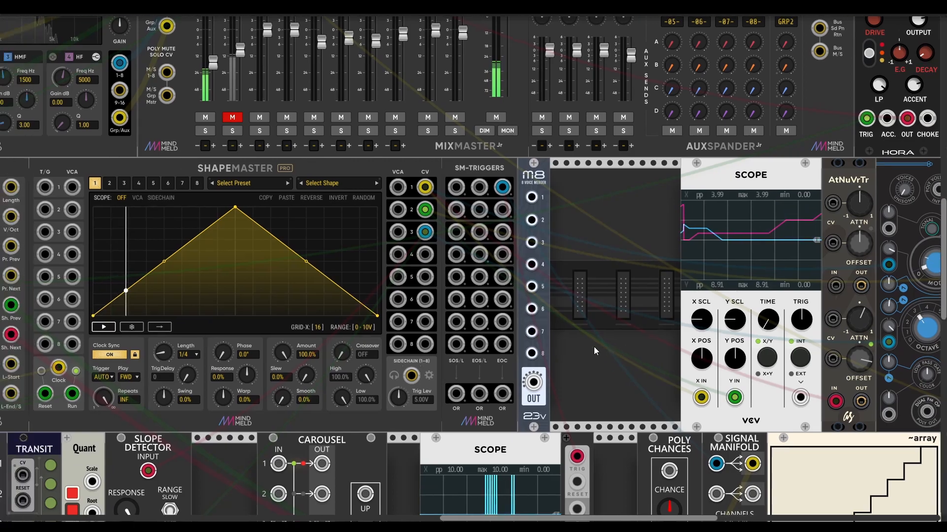
{"action": "scroll", "coordinate": [598, 350], "scroll_direction": "left", "scroll_amount": 6}
{"action": "scroll", "coordinate": [599, 350], "scroll_direction": "down", "scroll_amount": 2}
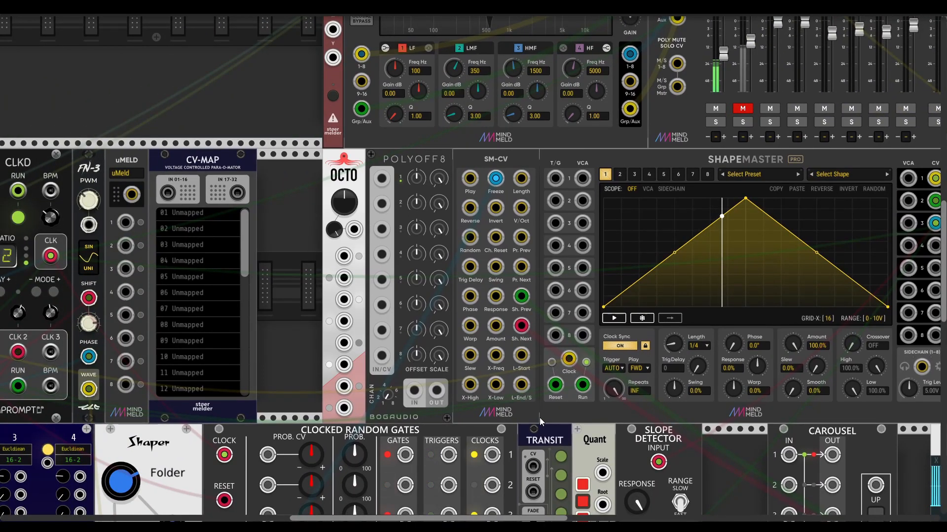
- Lower MixMaster channel 1's fader slightly and move the cable from SM-CV's Freeze input to its Play input
{"action": "left_click_drag", "start_coordinate": [723, 54], "coordinate": [723, 60]}
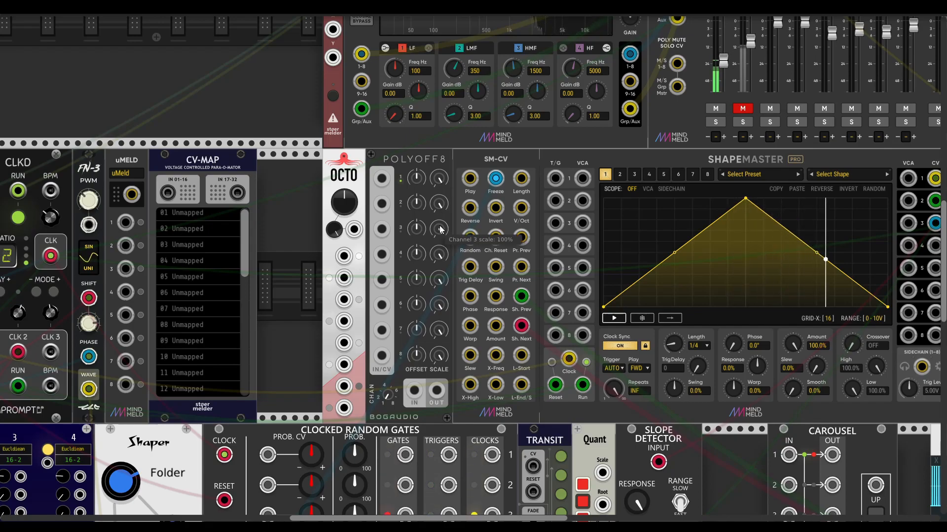
{"action": "scroll", "coordinate": [429, 284], "scroll_direction": "left", "scroll_amount": 3}
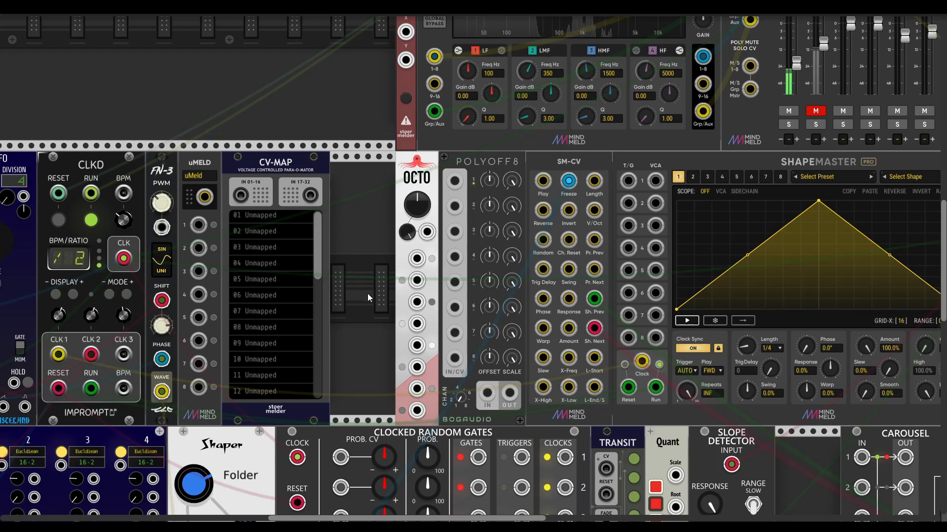
{"action": "scroll", "coordinate": [369, 293], "scroll_direction": "right", "scroll_amount": 2}
{"action": "right_click", "coordinate": [528, 173]}
{"action": "left_click", "coordinate": [522, 171]}
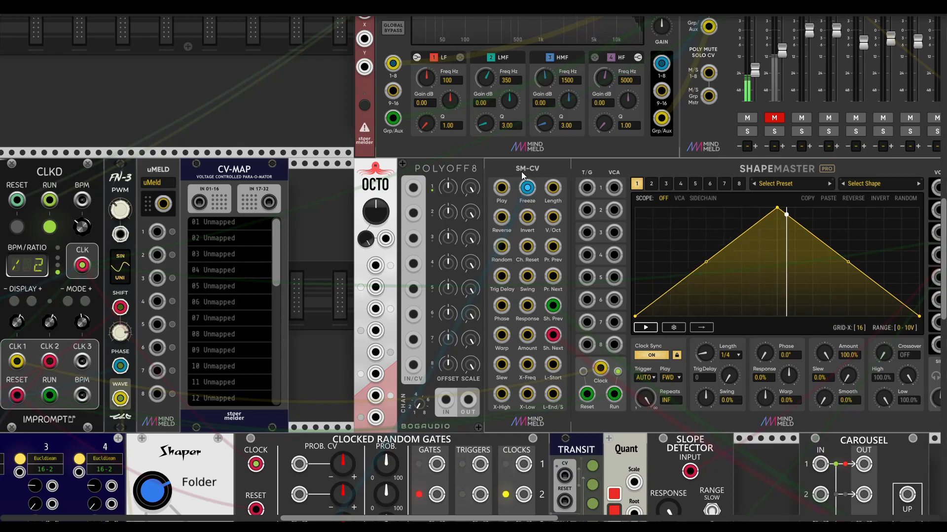
{"action": "left_click_drag", "start_coordinate": [527, 187], "coordinate": [501, 187]}
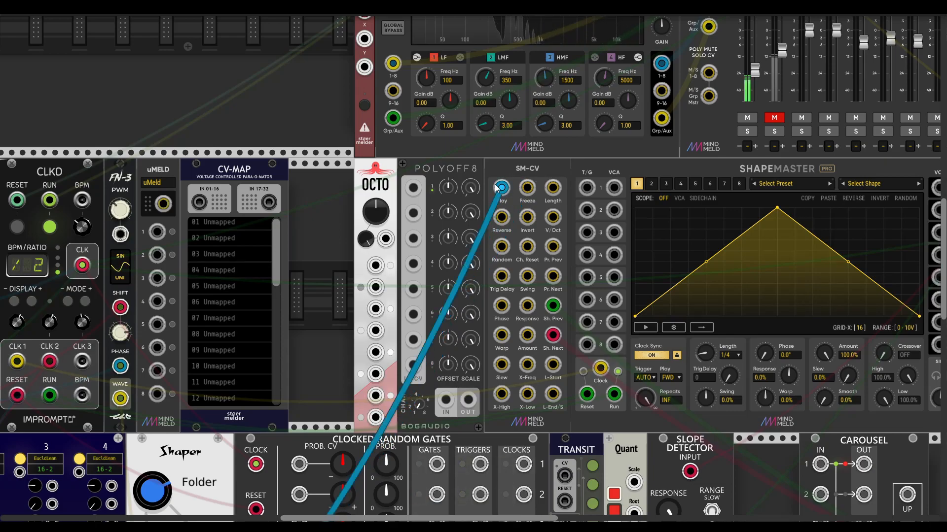
- Show ShapeMaster channel 2 and examine how its playhead and the Scope traces respond to the gated Play input
{"action": "left_click_drag", "start_coordinate": [636, 197], "coordinate": [558, 217]}
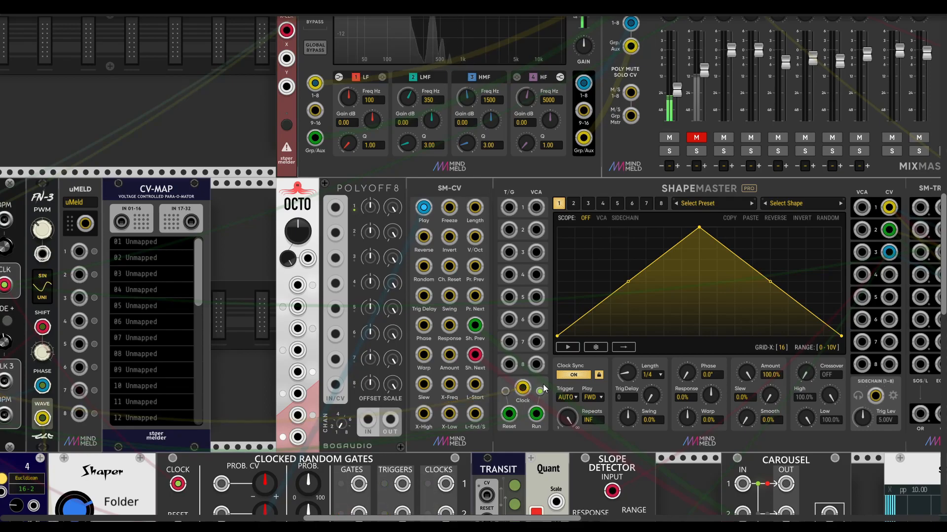
{"action": "left_click", "coordinate": [573, 204]}
{"action": "scroll", "coordinate": [727, 356], "scroll_direction": "right", "scroll_amount": 10}
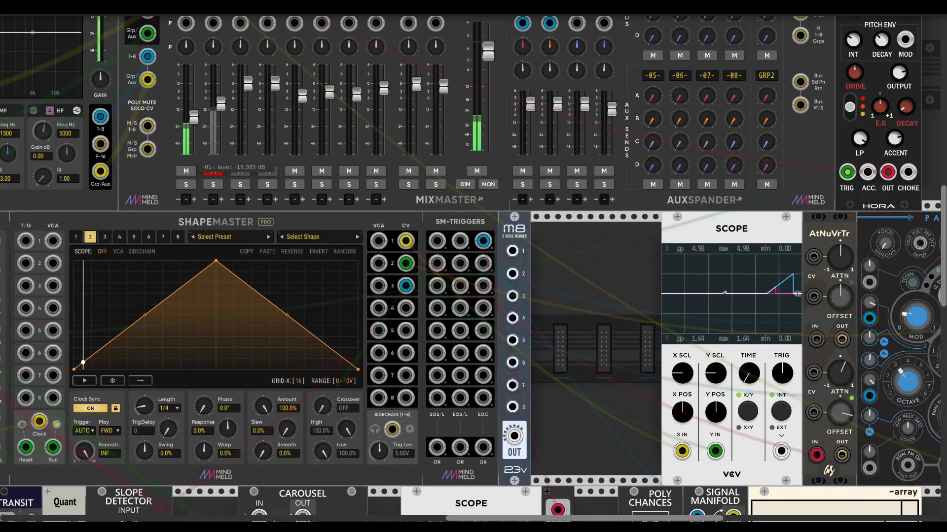
{"action": "scroll", "coordinate": [407, 330], "scroll_direction": "left", "scroll_amount": 10}
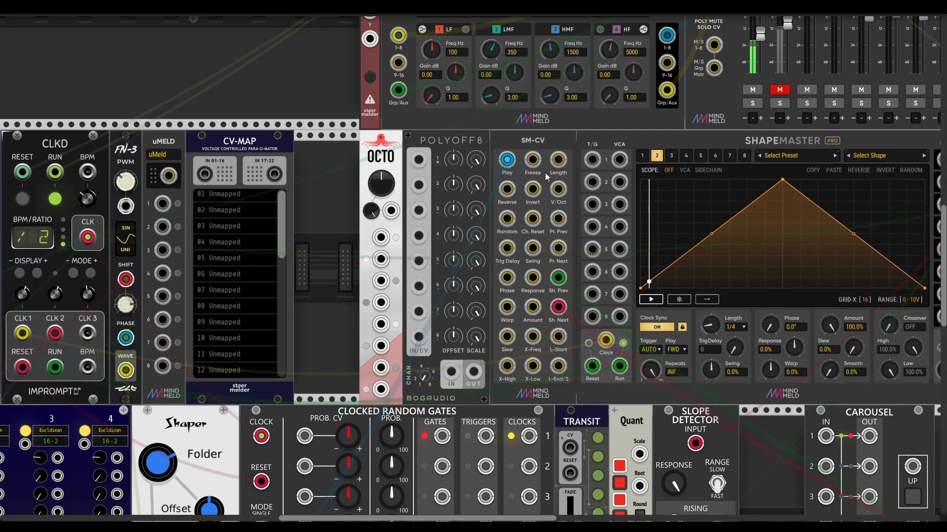
{"action": "scroll", "coordinate": [572, 319], "scroll_direction": "right", "scroll_amount": 1}
{"action": "scroll", "coordinate": [572, 318], "scroll_direction": "down", "scroll_amount": 2}
{"action": "scroll", "coordinate": [572, 319], "scroll_direction": "right", "scroll_amount": 6}
{"action": "scroll", "coordinate": [512, 348], "scroll_direction": "left", "scroll_amount": 4}
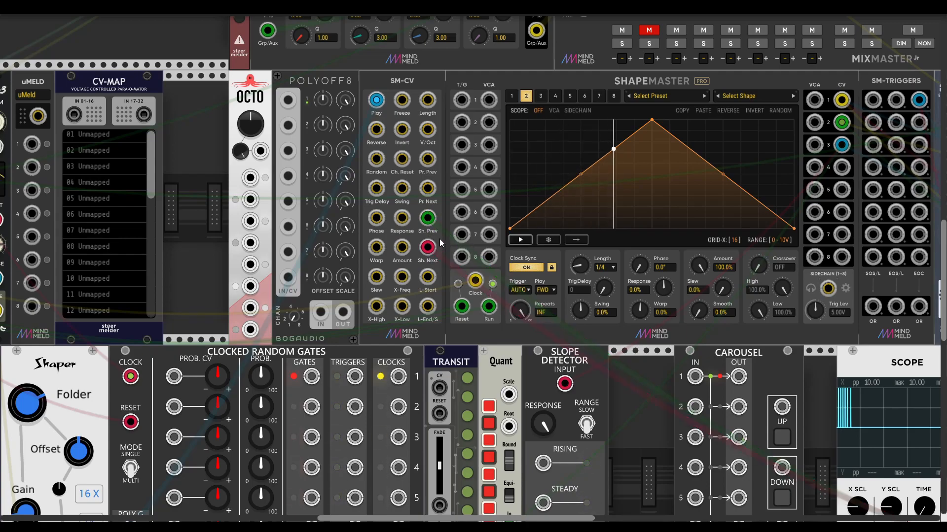
{"action": "scroll", "coordinate": [439, 239], "scroll_direction": "up", "scroll_amount": 1}
{"action": "scroll", "coordinate": [439, 239], "scroll_direction": "right", "scroll_amount": 3}
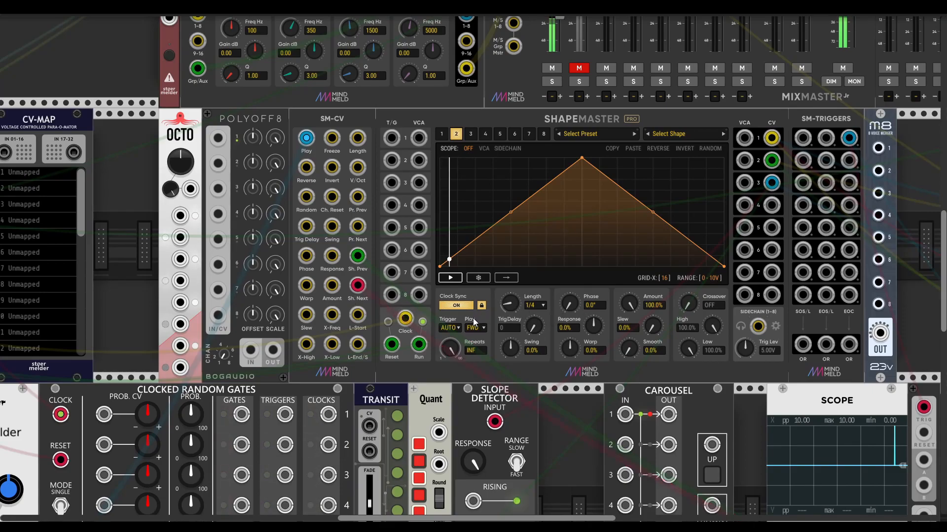
- Disconnect the cable from SM-CV's Play input and inspect the Poly Chances random-gate patch in the row beneath
{"action": "left_click_drag", "start_coordinate": [306, 138], "coordinate": [319, 154]}
{"action": "scroll", "coordinate": [604, 331], "scroll_direction": "right", "scroll_amount": 13}
{"action": "scroll", "coordinate": [605, 332], "scroll_direction": "down", "scroll_amount": 4}
{"action": "scroll", "coordinate": [603, 329], "scroll_direction": "right", "scroll_amount": 5}
{"action": "scroll", "coordinate": [591, 335], "scroll_direction": "down", "scroll_amount": 2}
{"action": "scroll", "coordinate": [475, 322], "scroll_direction": "left", "scroll_amount": 8}
{"action": "scroll", "coordinate": [475, 321], "scroll_direction": "up", "scroll_amount": 2}
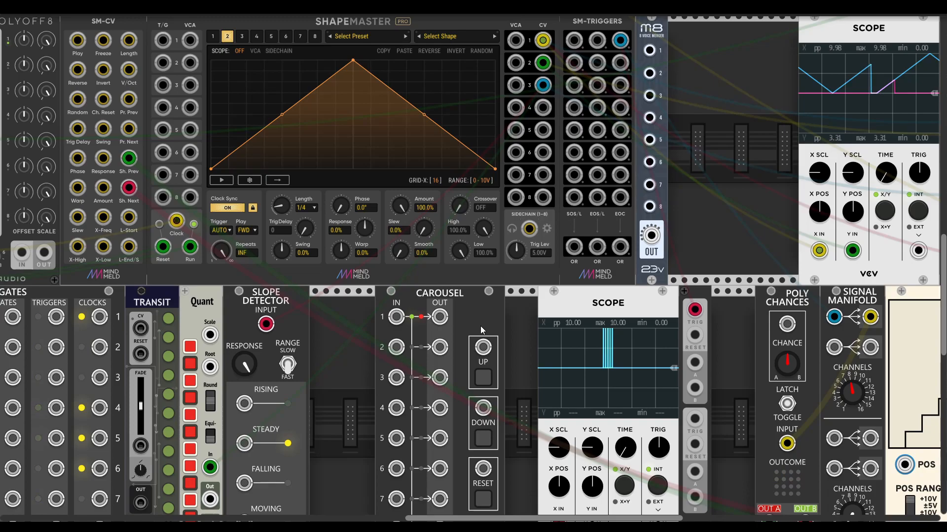
{"action": "scroll", "coordinate": [566, 286], "scroll_direction": "right", "scroll_amount": 3}
{"action": "scroll", "coordinate": [591, 246], "scroll_direction": "down", "scroll_amount": 2}
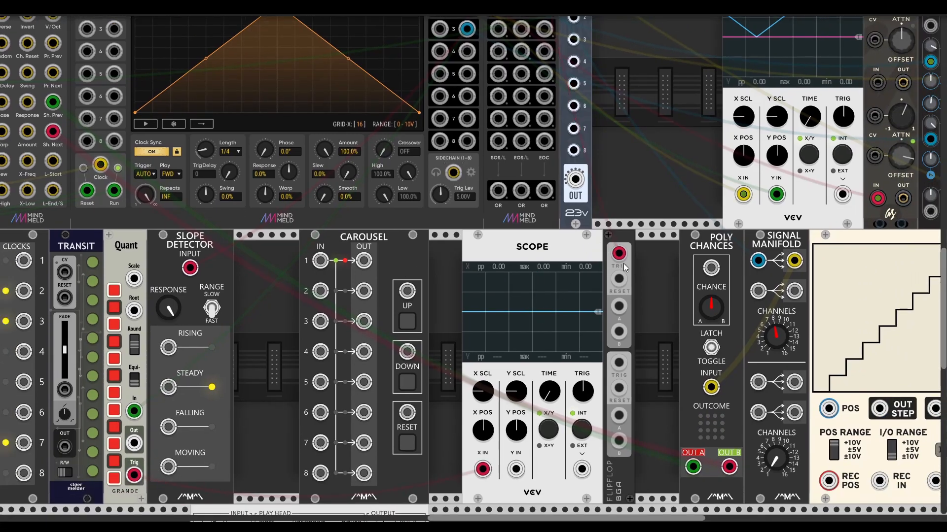
{"action": "scroll", "coordinate": [649, 301], "scroll_direction": "up", "scroll_amount": 4}
{"action": "scroll", "coordinate": [444, 221], "scroll_direction": "left", "scroll_amount": 3}
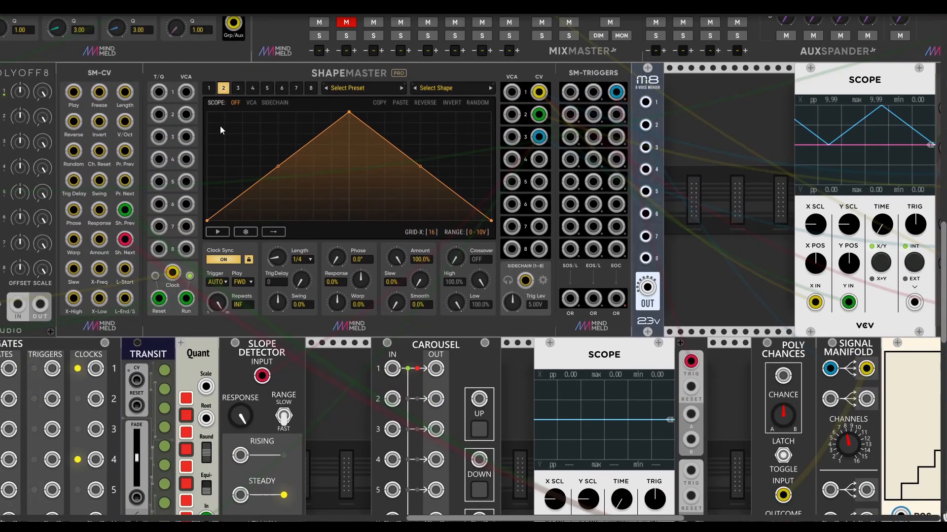
- Check ShapeMaster channel 1's playback and start channels 2 and 3 playing
{"action": "left_click", "coordinate": [209, 89]}
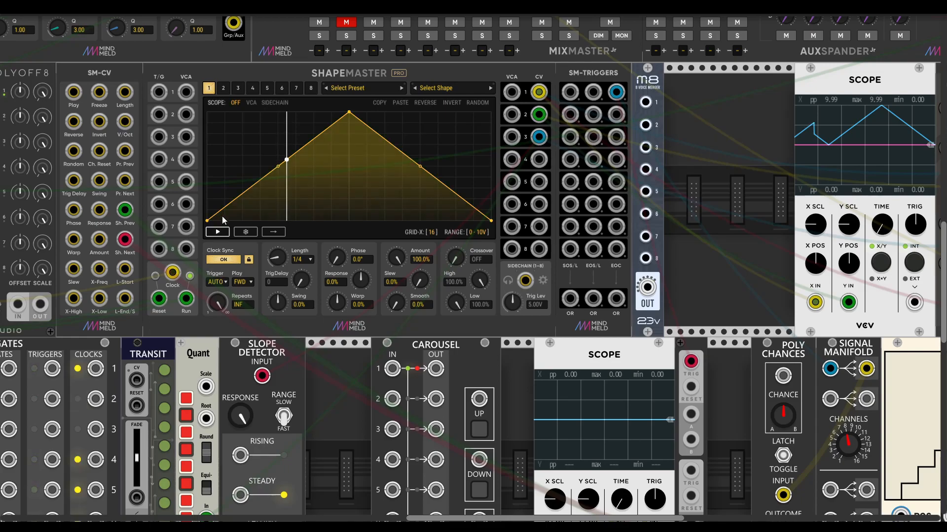
{"action": "left_click", "coordinate": [223, 89]}
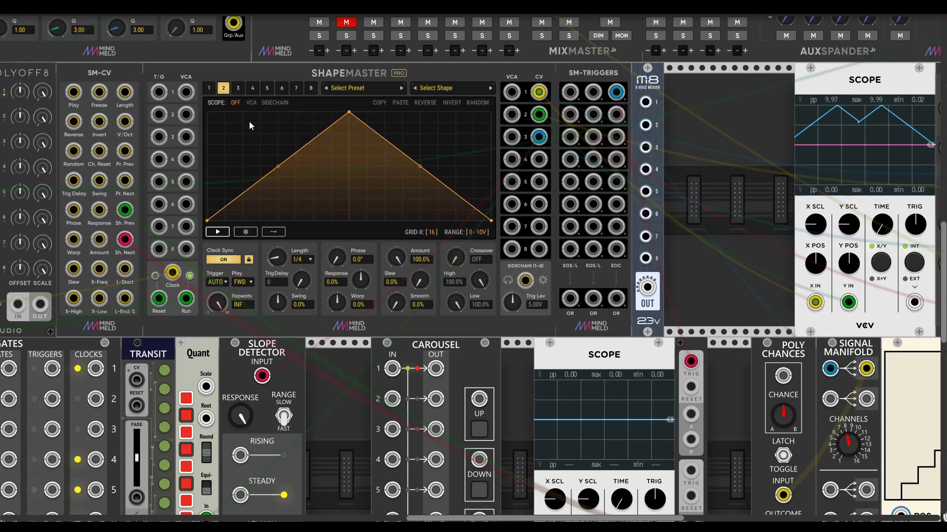
{"action": "left_click", "coordinate": [238, 89]}
{"action": "left_click", "coordinate": [217, 232]}
- Check the Scope traces and unplug the ShapeMaster EOC cable from Signal Manifold's first input
{"action": "scroll", "coordinate": [510, 369], "scroll_direction": "right", "scroll_amount": 7}
{"action": "scroll", "coordinate": [510, 369], "scroll_direction": "down", "scroll_amount": 5}
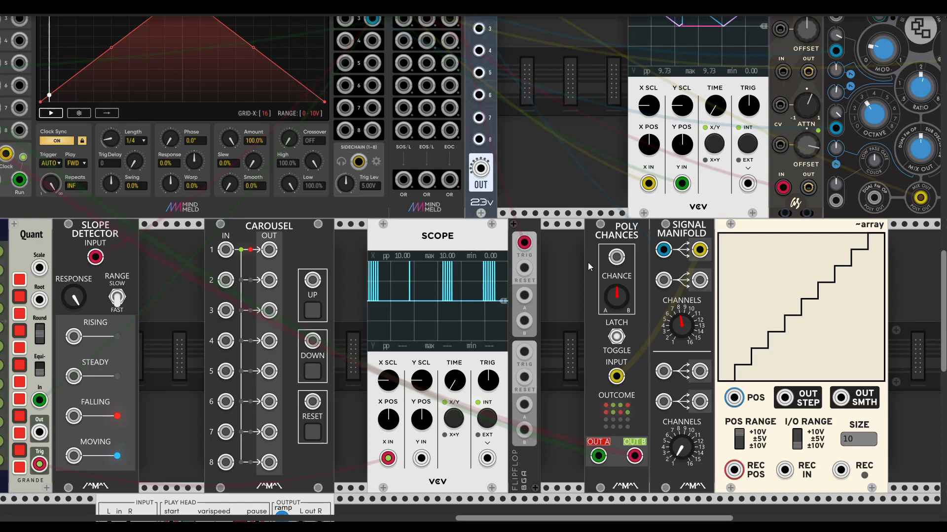
{"action": "scroll", "coordinate": [588, 266], "scroll_direction": "up", "scroll_amount": 4}
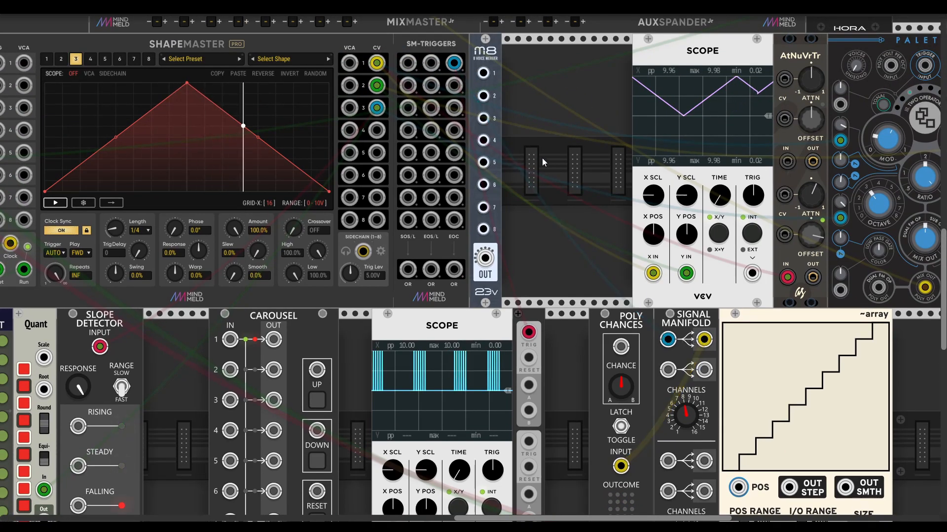
{"action": "scroll", "coordinate": [563, 240], "scroll_direction": "left", "scroll_amount": 2}
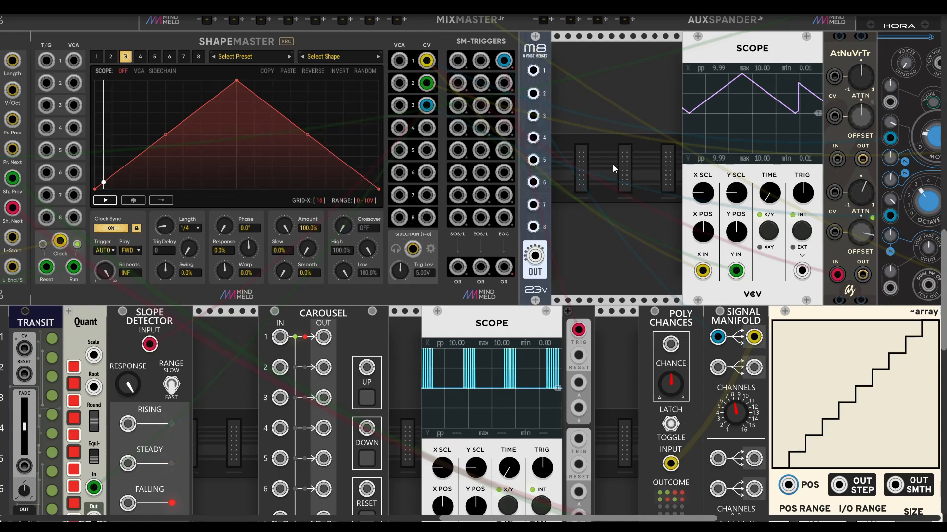
{"action": "left_click_drag", "start_coordinate": [718, 337], "coordinate": [576, 231]}
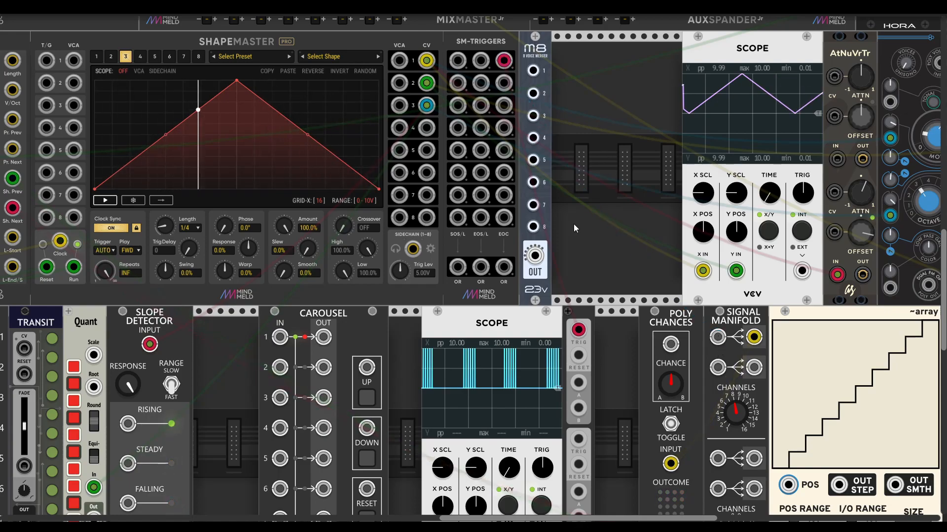
{"action": "scroll", "coordinate": [414, 143], "scroll_direction": "left", "scroll_amount": 6}
{"action": "scroll", "coordinate": [415, 143], "scroll_direction": "up", "scroll_amount": 2}
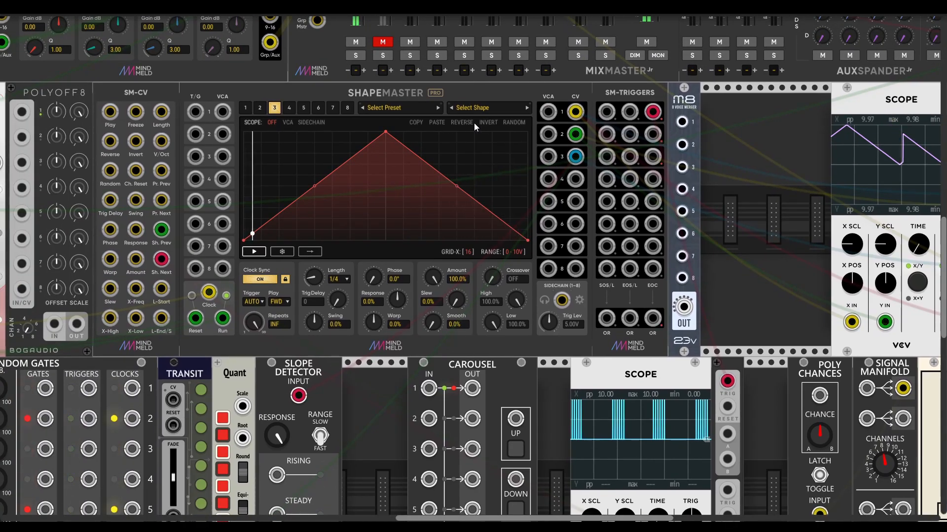
- Patch ShapeMaster's EOC outputs 1 through 8 into the matching inputs 1 through 8 of the M8 voice merger
{"action": "left_click", "coordinate": [246, 108]}
{"action": "left_click", "coordinate": [260, 108]}
{"action": "scroll", "coordinate": [673, 124], "scroll_direction": "right", "scroll_amount": 6}
{"action": "scroll", "coordinate": [672, 124], "scroll_direction": "down", "scroll_amount": 1}
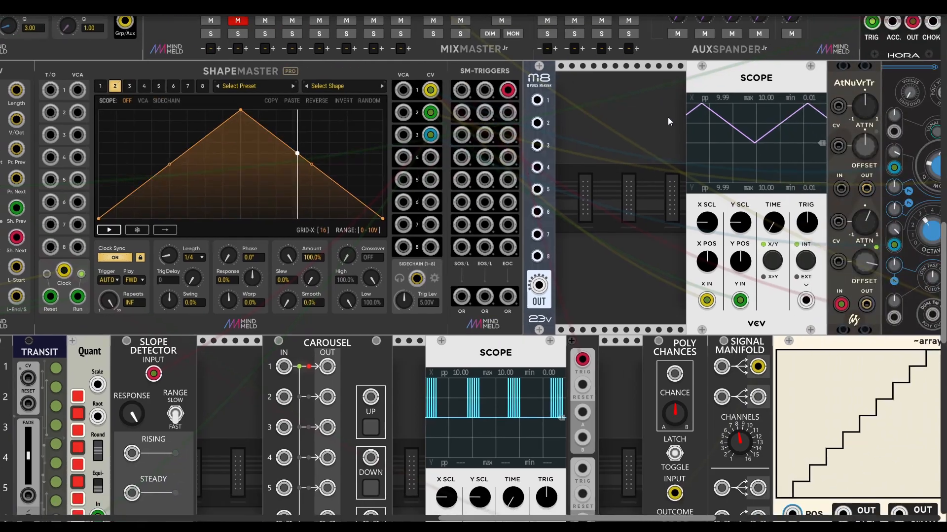
{"action": "left_click_drag", "start_coordinate": [536, 103], "coordinate": [509, 91]}
{"action": "left_click_drag", "start_coordinate": [536, 123], "coordinate": [508, 113]}
{"action": "left_click_drag", "start_coordinate": [537, 146], "coordinate": [509, 135]}
{"action": "left_click_drag", "start_coordinate": [537, 167], "coordinate": [509, 157]}
{"action": "left_click_drag", "start_coordinate": [537, 190], "coordinate": [508, 202]}
{"action": "left_click_drag", "start_coordinate": [537, 235], "coordinate": [509, 227]}
{"action": "left_click_drag", "start_coordinate": [537, 257], "coordinate": [509, 247]}
- Disconnect the Signal Manifold cable from Poly Chances' input and patch the M8 merger's polyphonic output in its place
{"action": "scroll", "coordinate": [558, 259], "scroll_direction": "down", "scroll_amount": 3}
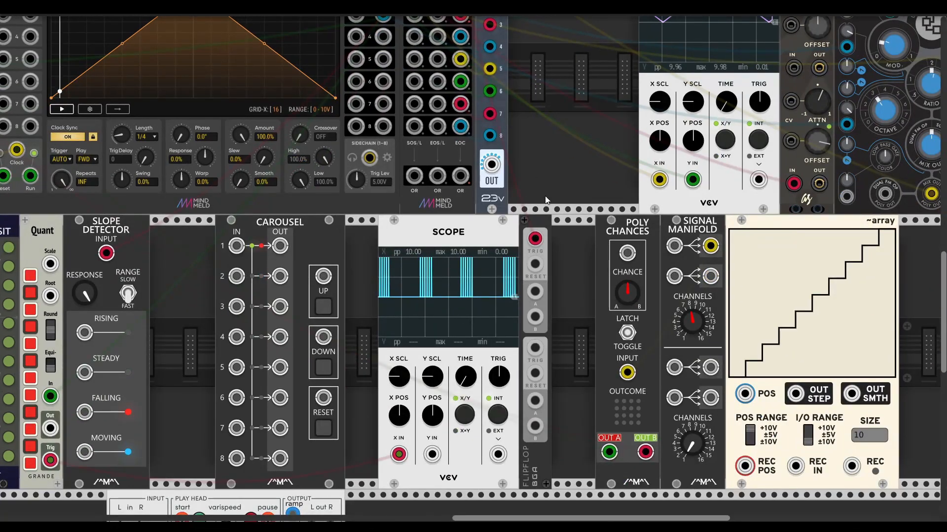
{"action": "left_click_drag", "start_coordinate": [493, 168], "coordinate": [650, 323]}
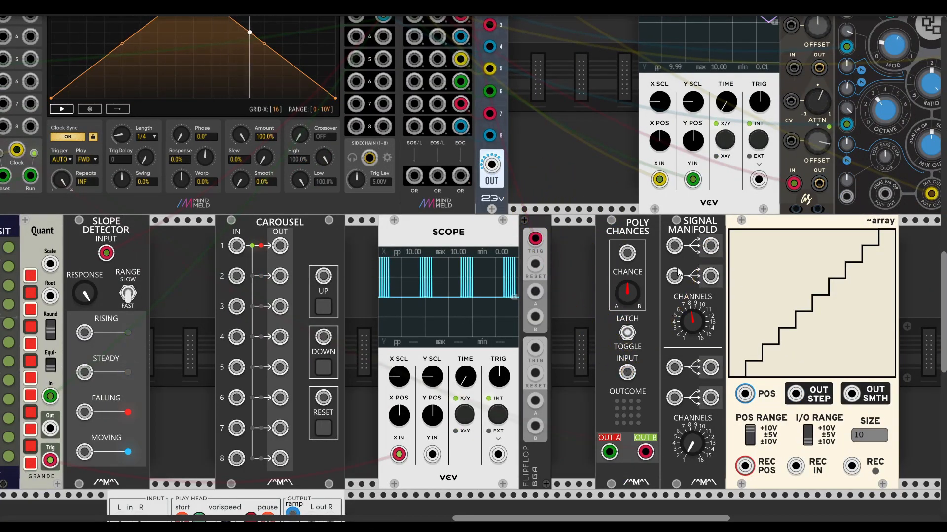
{"action": "left_click_drag", "start_coordinate": [628, 373], "coordinate": [492, 164]}
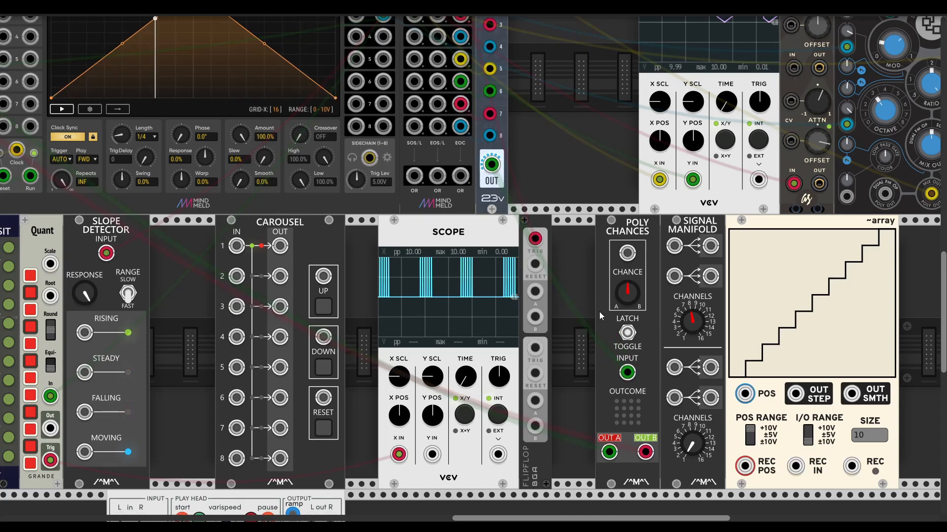
- Trace the EOC patch through M8 to Poly Chances and examine its outcome lights alongside ShapeMaster channel 2's playhead
{"action": "scroll", "coordinate": [600, 312], "scroll_direction": "left", "scroll_amount": 4}
{"action": "scroll", "coordinate": [600, 312], "scroll_direction": "up", "scroll_amount": 1}
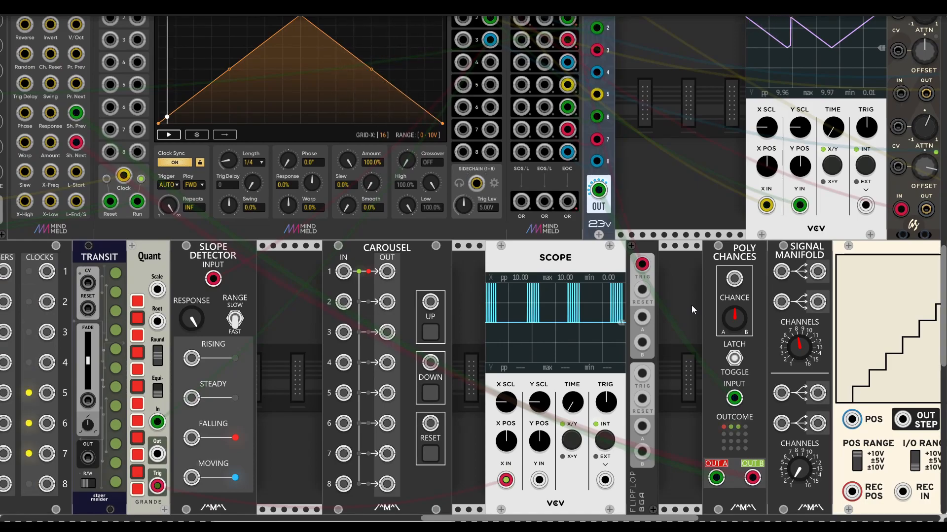
{"action": "scroll", "coordinate": [691, 305], "scroll_direction": "left", "scroll_amount": 1}
{"action": "scroll", "coordinate": [691, 305], "scroll_direction": "up", "scroll_amount": 1}
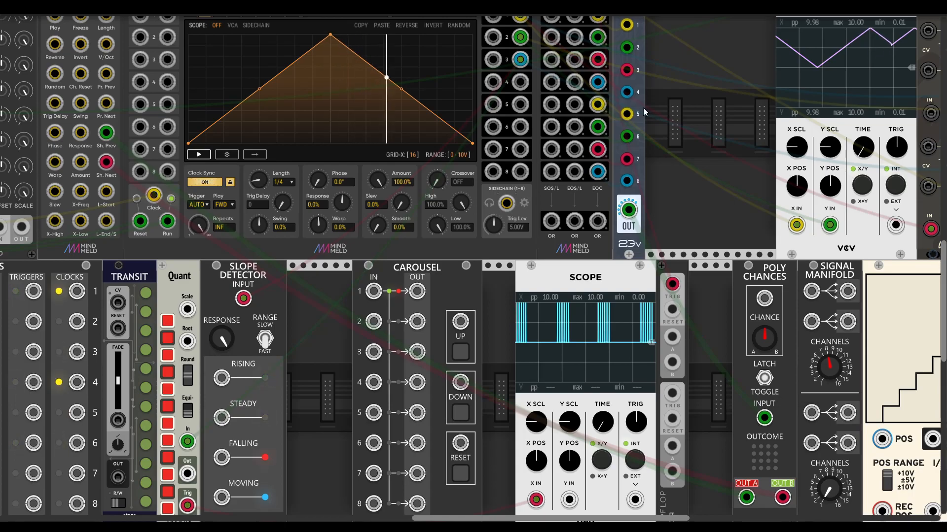
{"action": "scroll", "coordinate": [687, 210], "scroll_direction": "up", "scroll_amount": 3}
{"action": "scroll", "coordinate": [687, 210], "scroll_direction": "left", "scroll_amount": 3}
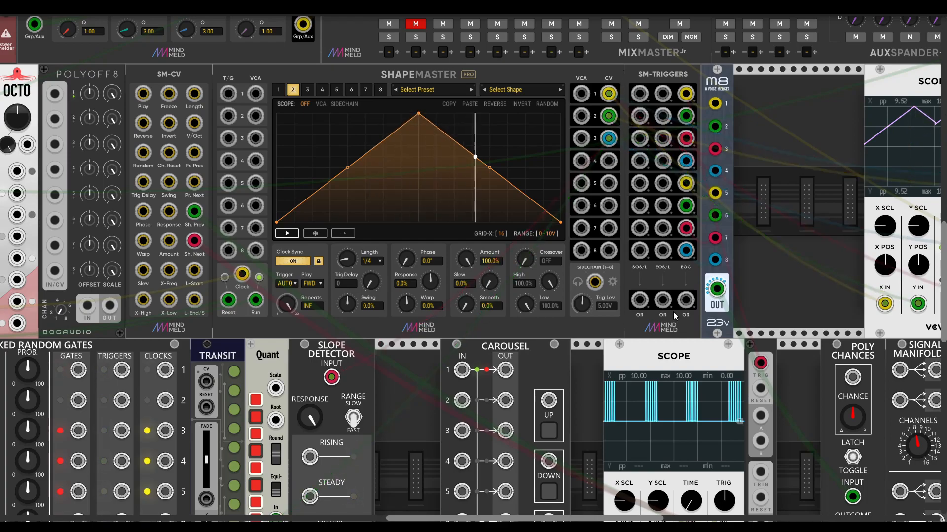
{"action": "scroll", "coordinate": [695, 411], "scroll_direction": "down", "scroll_amount": 4}
{"action": "scroll", "coordinate": [695, 411], "scroll_direction": "right", "scroll_amount": 6}
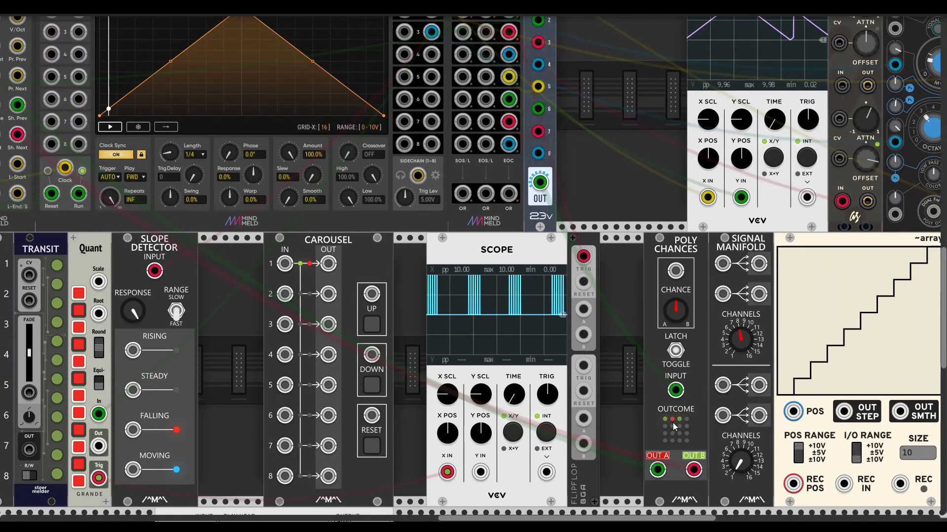
- Enable deferring previous/next shape changes until EOC for ShapeMaster channel 1
{"action": "scroll", "coordinate": [606, 289], "scroll_direction": "up", "scroll_amount": 7}
{"action": "scroll", "coordinate": [606, 289], "scroll_direction": "left", "scroll_amount": 8}
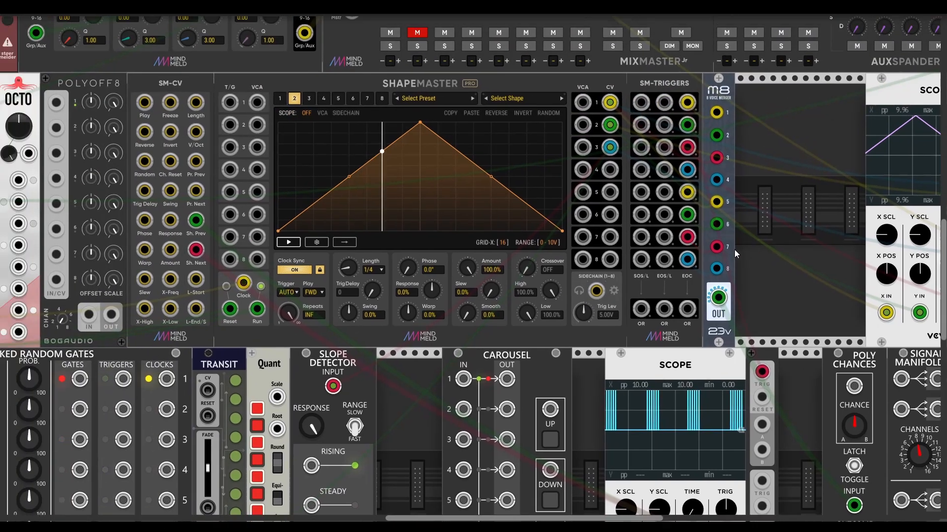
{"action": "scroll", "coordinate": [757, 246], "scroll_direction": "down", "scroll_amount": 5}
{"action": "scroll", "coordinate": [757, 246], "scroll_direction": "right", "scroll_amount": 6}
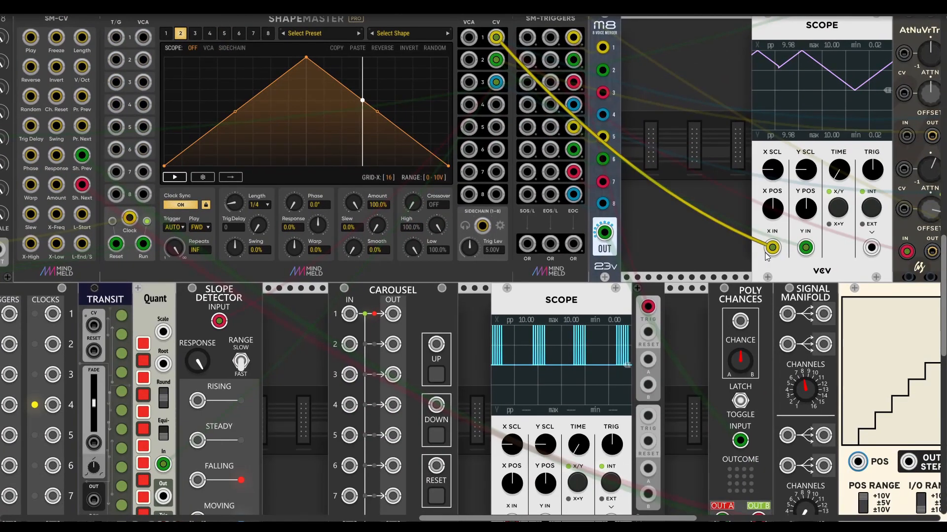
{"action": "scroll", "coordinate": [723, 246], "scroll_direction": "up", "scroll_amount": 2}
{"action": "scroll", "coordinate": [722, 246], "scroll_direction": "left", "scroll_amount": 4}
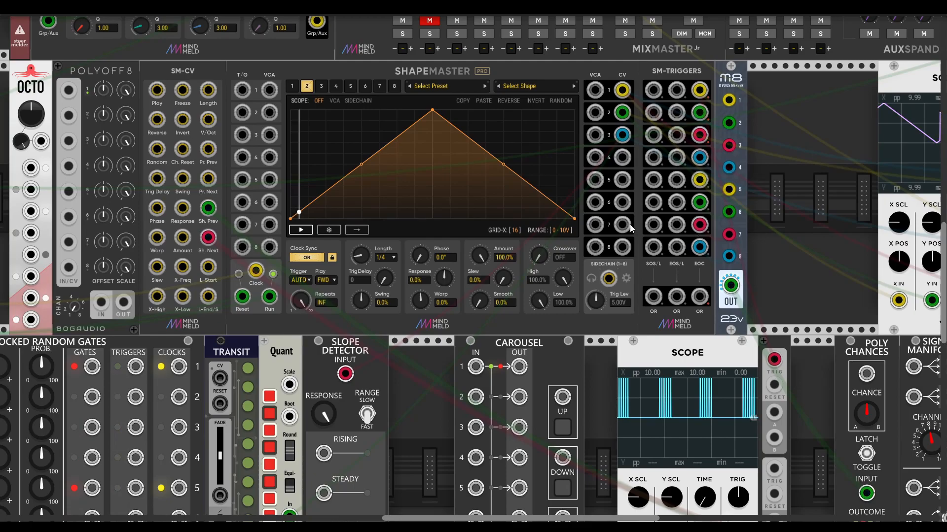
{"action": "left_click", "coordinate": [292, 86]}
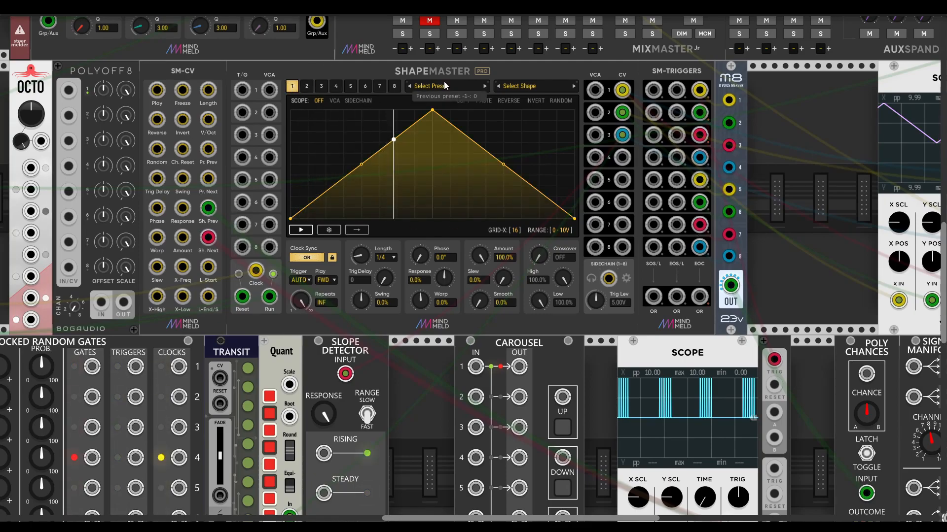
{"action": "left_click", "coordinate": [519, 85]}
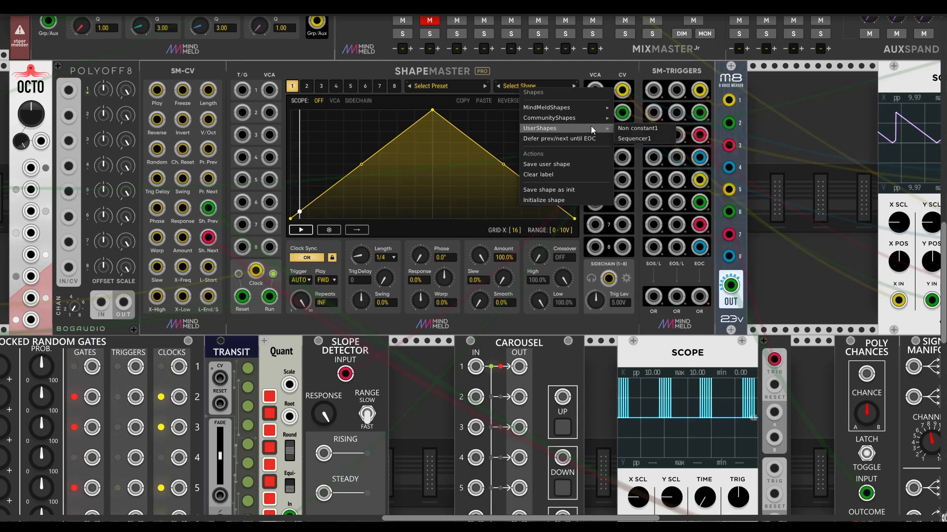
{"action": "left_click", "coordinate": [540, 138]}
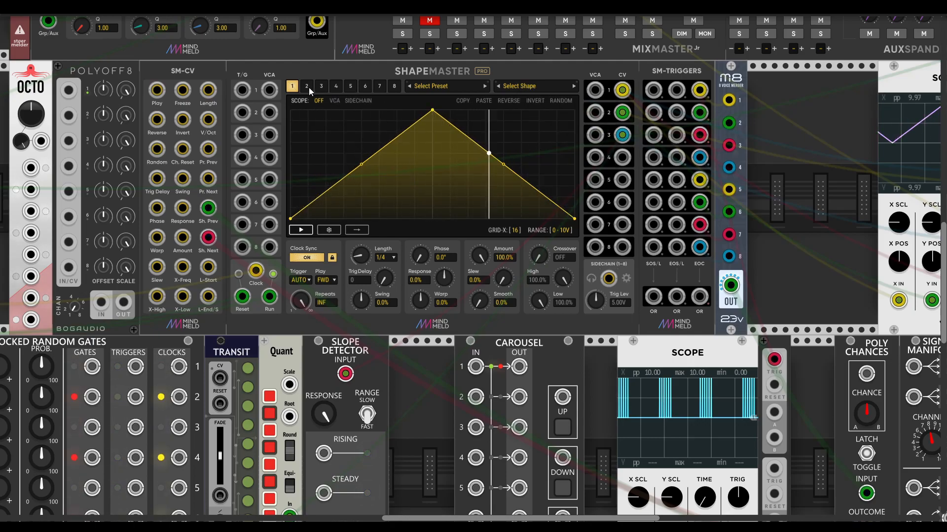
- Check the Defer prev/next until EOC setting in the shape options of ShapeMaster channels 2 and 3
{"action": "left_click", "coordinate": [306, 86]}
{"action": "left_click", "coordinate": [524, 90]}
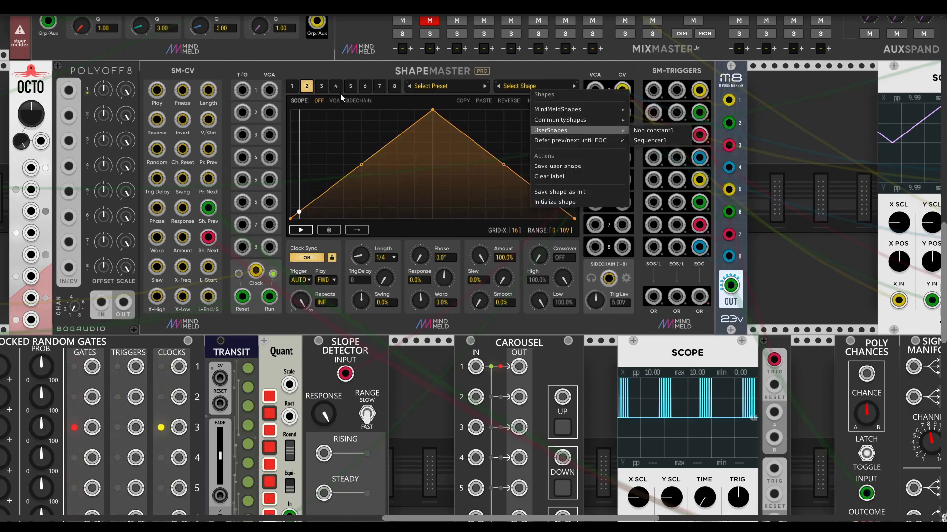
{"action": "left_click", "coordinate": [321, 87]}
{"action": "left_click", "coordinate": [321, 87]}
{"action": "left_click", "coordinate": [552, 88]}
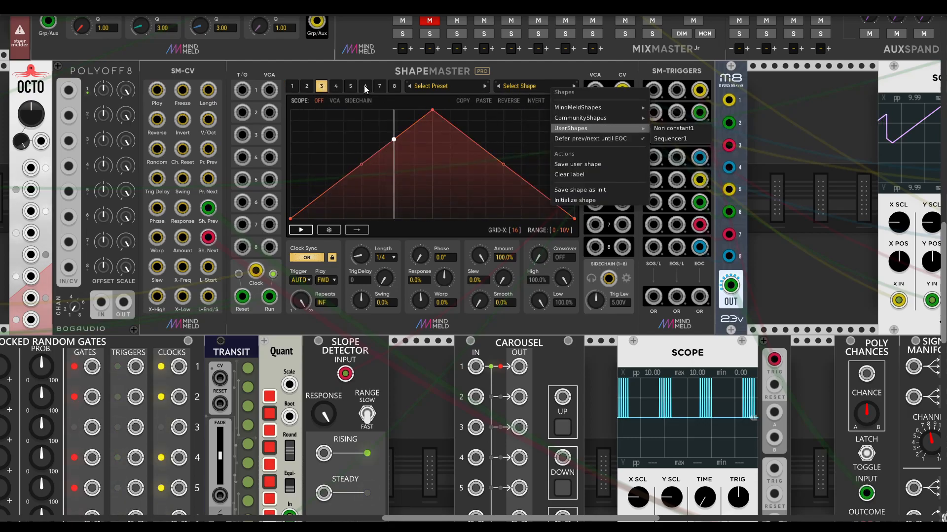
{"action": "left_click", "coordinate": [320, 91]}
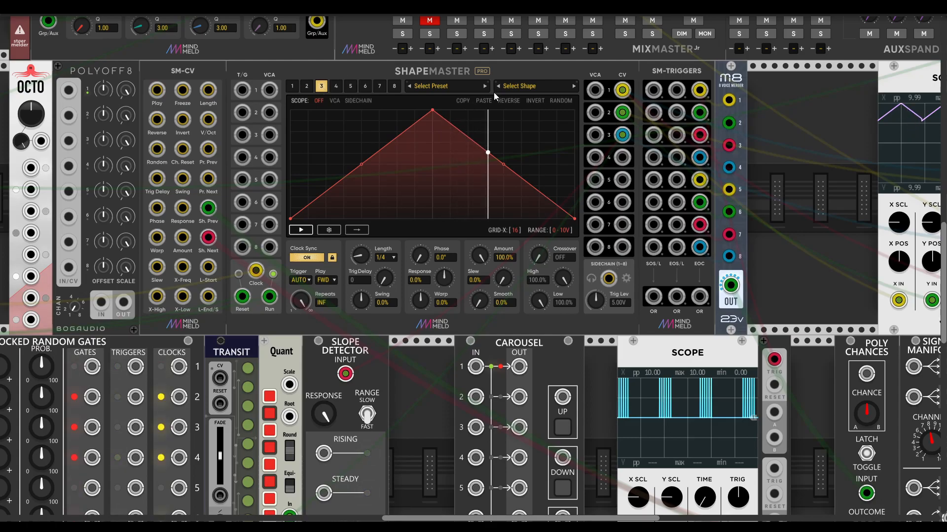
- Load the Hard - Tri X2 shape from Circadian Sound's community Looping set on ShapeMaster channel 3
{"action": "left_click", "coordinate": [532, 88]}
{"action": "mouse_move", "coordinate": [613, 118]}
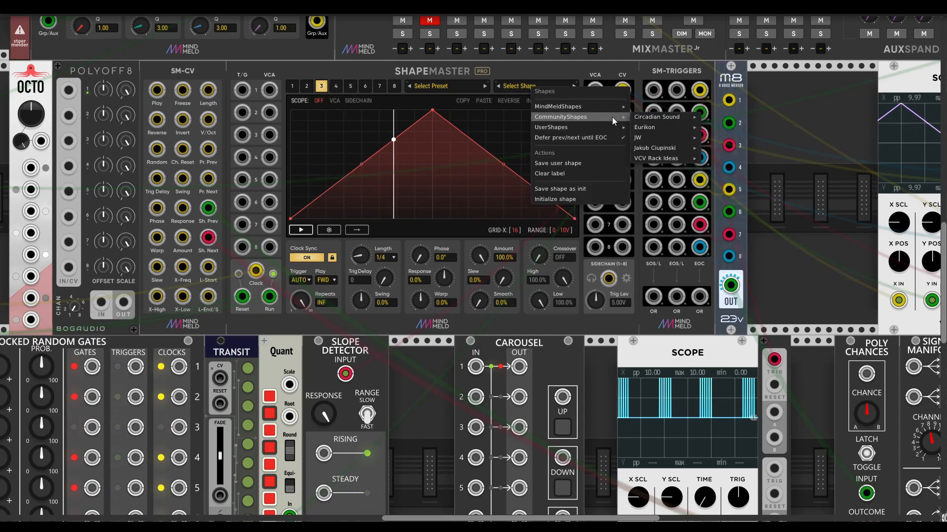
{"action": "mouse_move", "coordinate": [740, 127]}
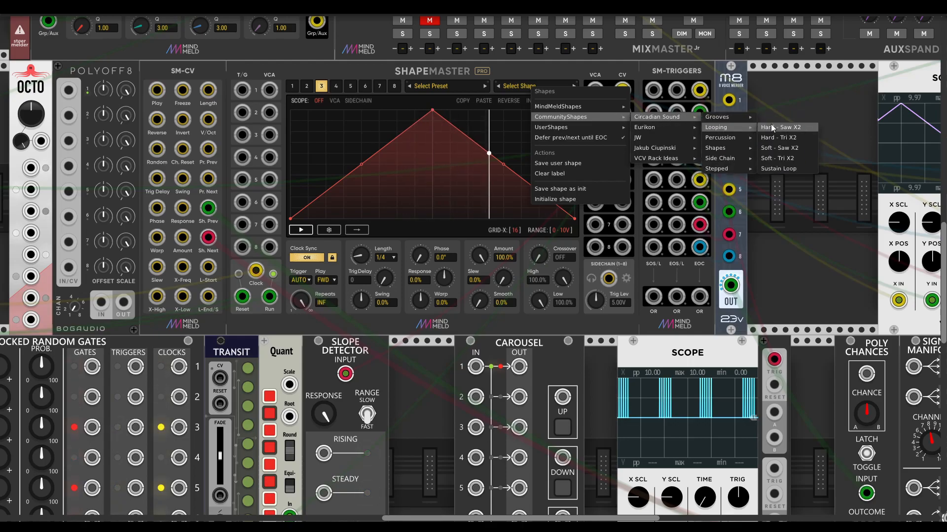
{"action": "left_click", "coordinate": [785, 139]}
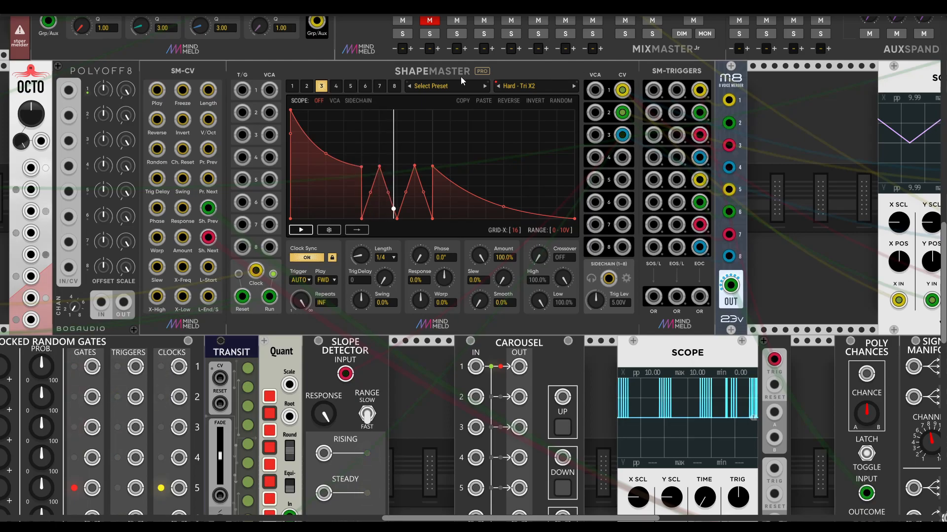
- Load the Cinematic 2 shape from the community Cinematic set on ShapeMaster channel 2
{"action": "left_click", "coordinate": [308, 86]}
{"action": "left_click", "coordinate": [535, 87]}
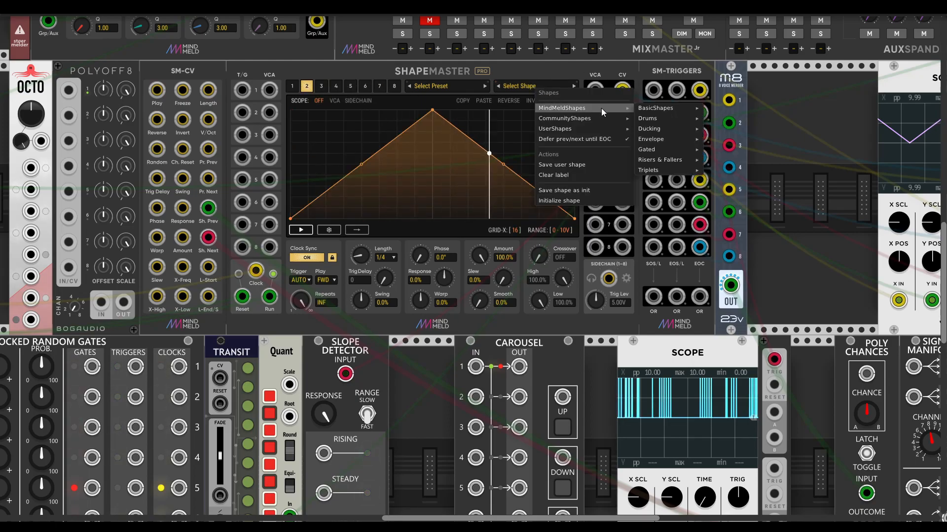
{"action": "mouse_move", "coordinate": [621, 115]}
{"action": "mouse_move", "coordinate": [689, 147]}
{"action": "mouse_move", "coordinate": [729, 149]}
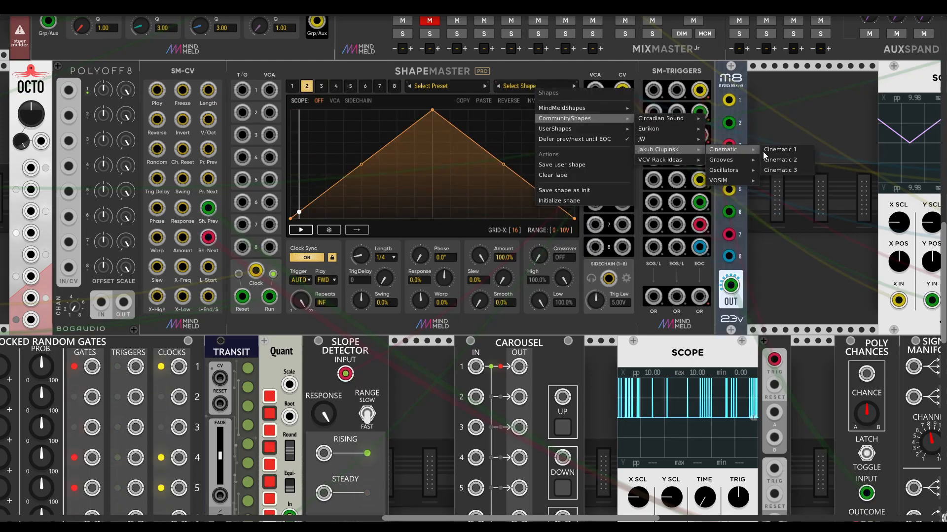
{"action": "left_click", "coordinate": [764, 160]}
- Load the Complex2 shape from VCV Rack Ideas' community Complex set on ShapeMaster channel 1
{"action": "left_click", "coordinate": [292, 86]}
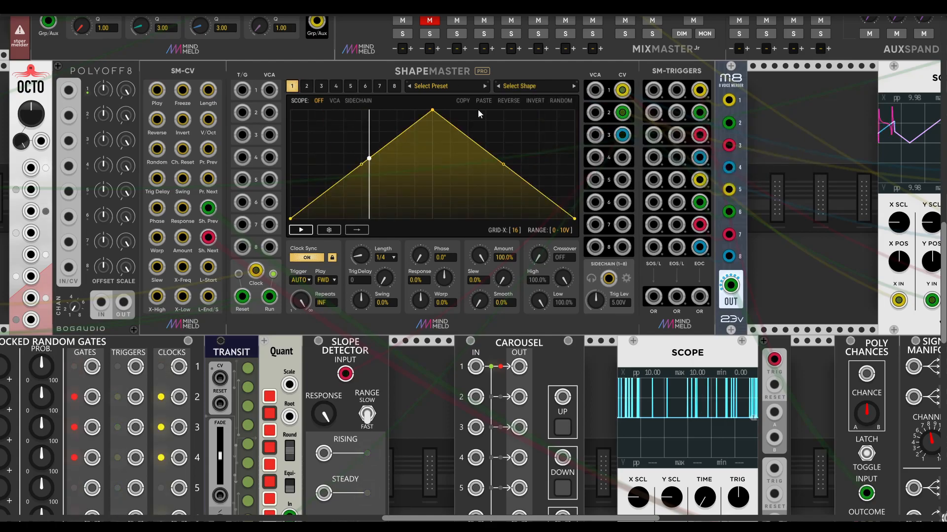
{"action": "left_click", "coordinate": [551, 87]}
{"action": "mouse_move", "coordinate": [608, 119]}
{"action": "mouse_move", "coordinate": [700, 157]}
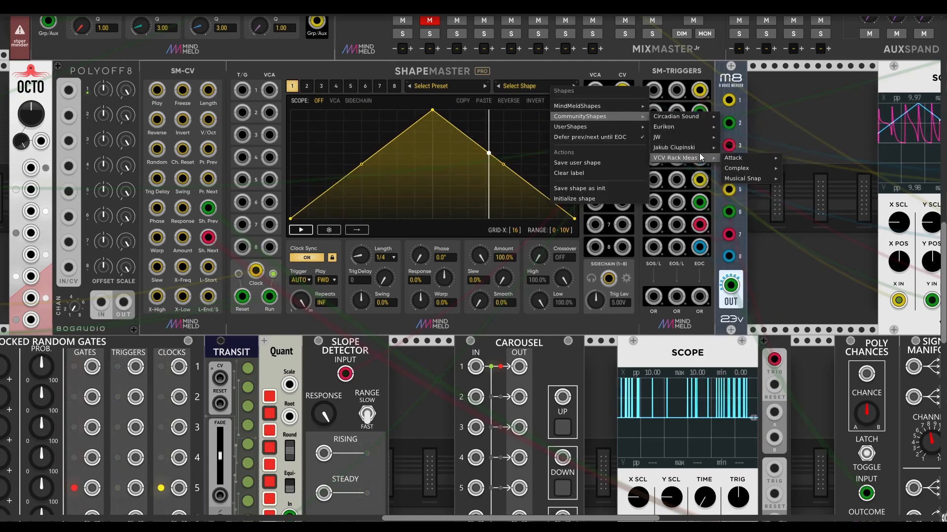
{"action": "mouse_move", "coordinate": [738, 168]}
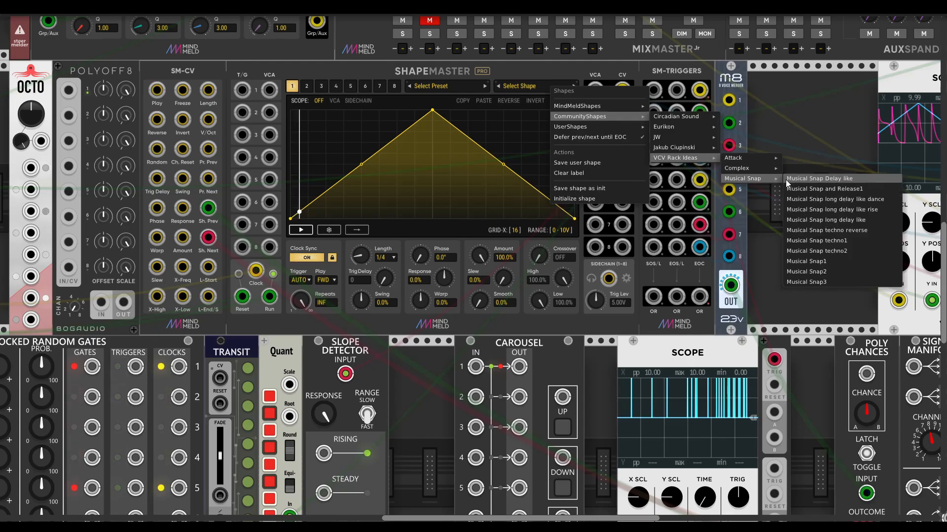
{"action": "left_click", "coordinate": [800, 181]}
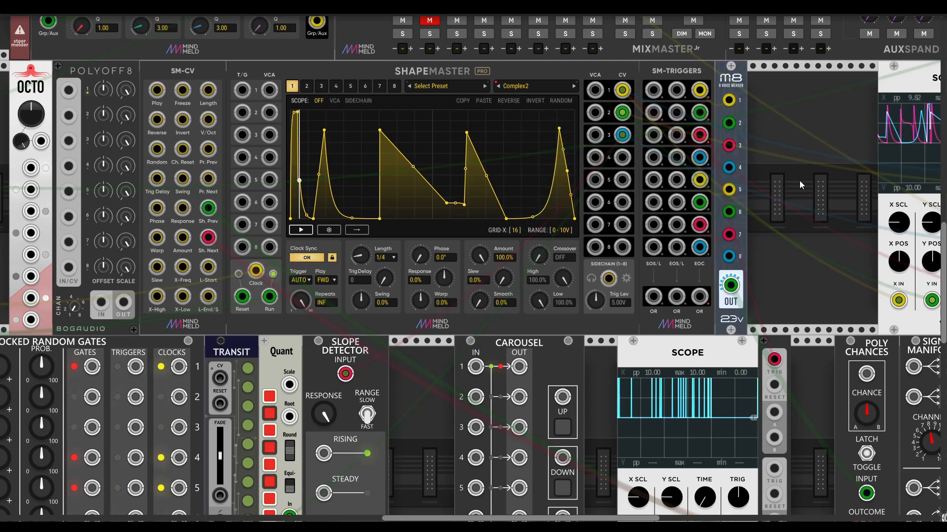
- Review the shapes on ShapeMaster channels 2 and 3, and step channel 3 back to its previous shape
{"action": "left_click", "coordinate": [306, 86]}
{"action": "left_click", "coordinate": [321, 87]}
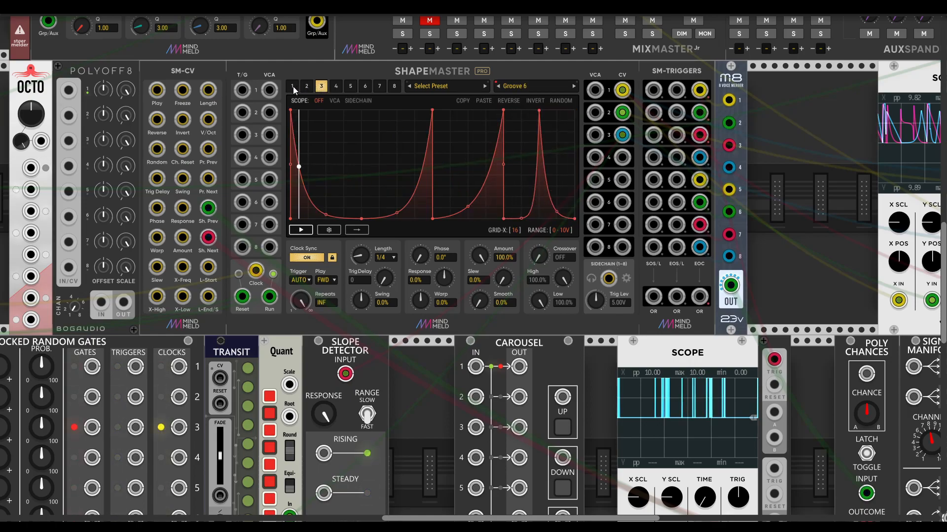
{"action": "left_click", "coordinate": [496, 85]}
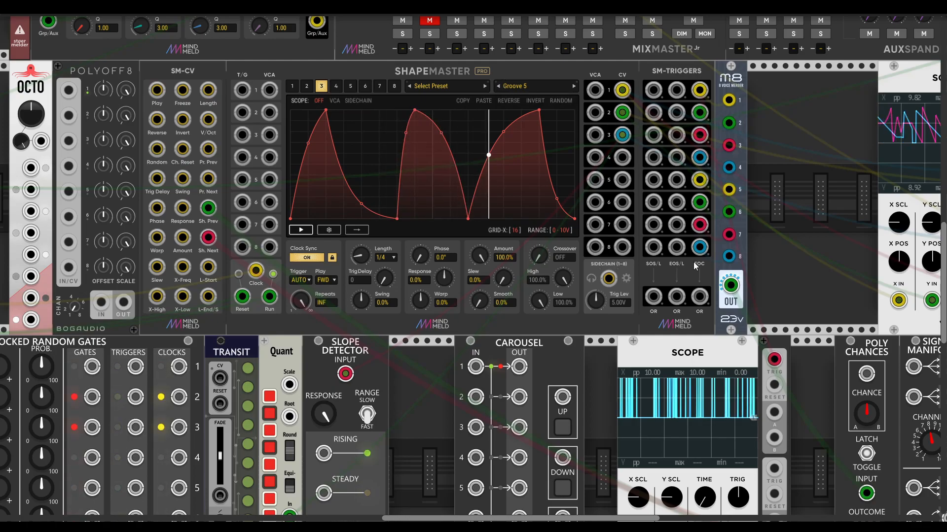
- Examine Poly Chances' outcome lights, the shape changes on ShapeMaster channels 2 and 1, and the SM-CV inputs
{"action": "scroll", "coordinate": [688, 260], "scroll_direction": "down", "scroll_amount": 3}
{"action": "scroll", "coordinate": [688, 260], "scroll_direction": "right", "scroll_amount": 8}
{"action": "scroll", "coordinate": [694, 265], "scroll_direction": "down", "scroll_amount": 2}
{"action": "scroll", "coordinate": [694, 265], "scroll_direction": "right", "scroll_amount": 4}
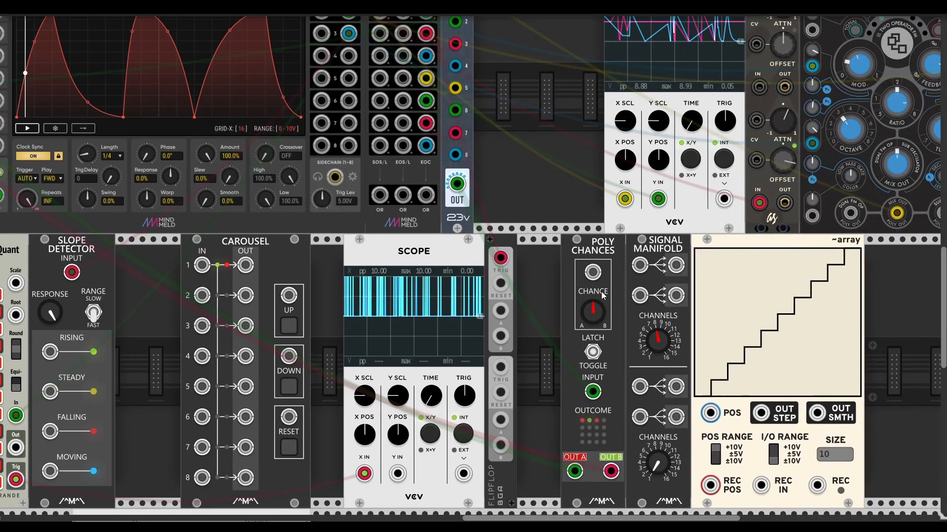
{"action": "scroll", "coordinate": [526, 286], "scroll_direction": "up", "scroll_amount": 10}
{"action": "scroll", "coordinate": [526, 286], "scroll_direction": "left", "scroll_amount": 18}
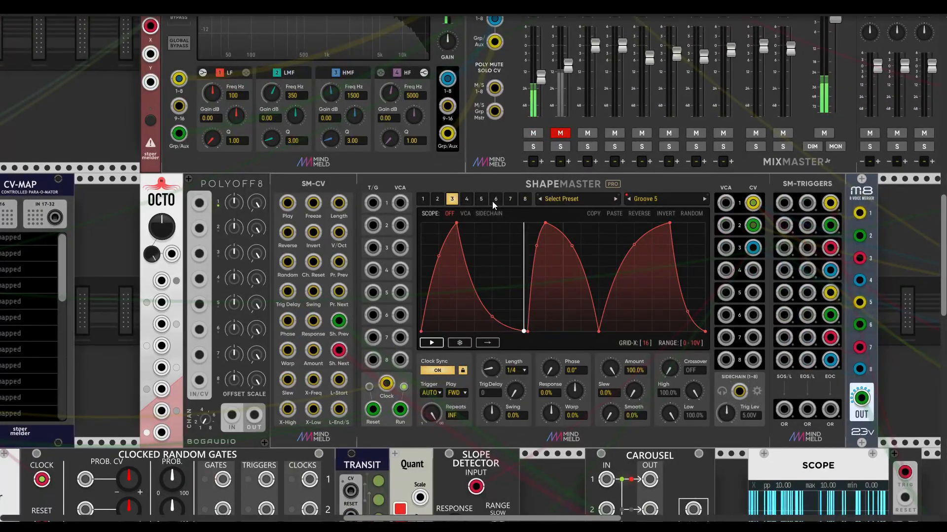
{"action": "left_click", "coordinate": [438, 198]}
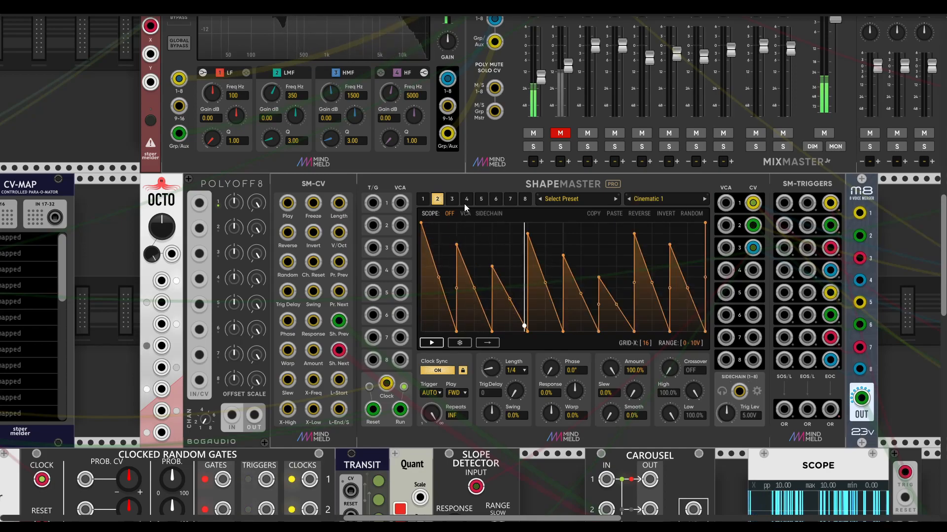
{"action": "left_click", "coordinate": [422, 199]}
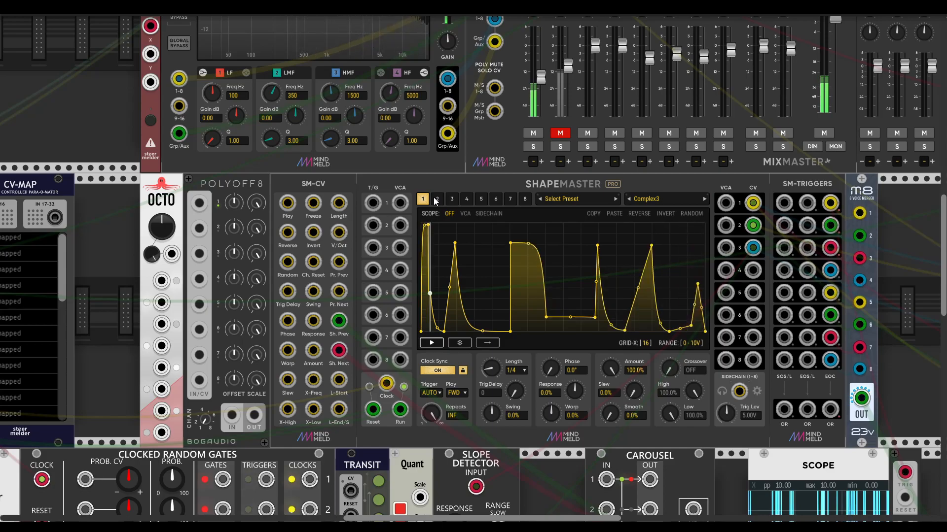
{"action": "left_click_drag", "start_coordinate": [564, 338], "coordinate": [512, 299]}
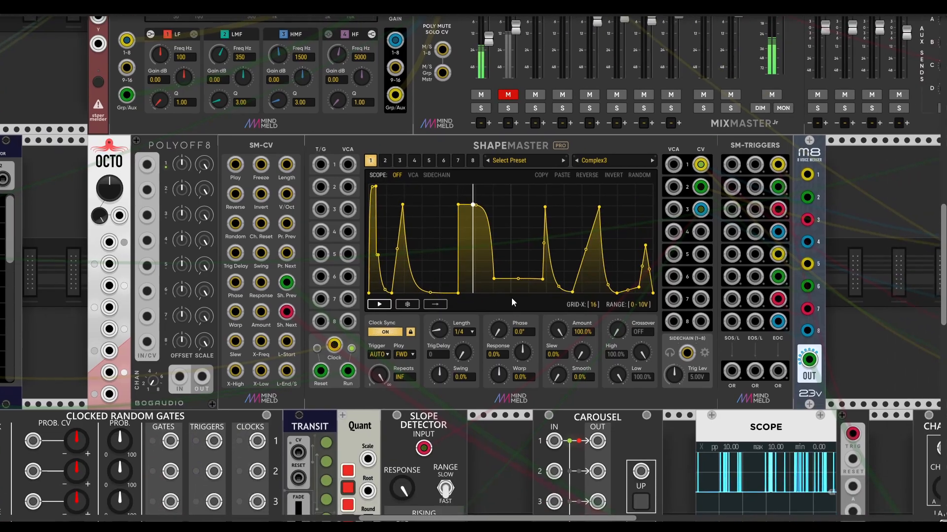
{"action": "left_click_drag", "start_coordinate": [259, 223], "coordinate": [317, 252]}
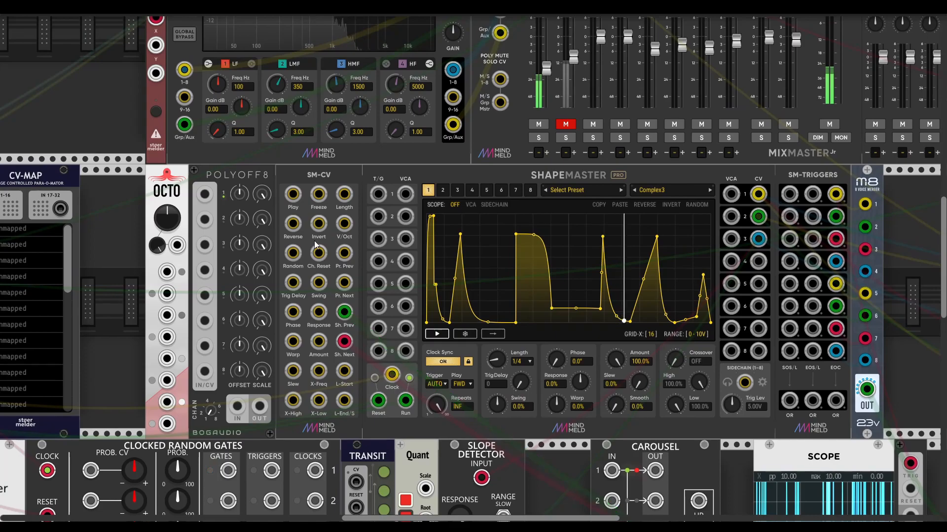
{"action": "left_click_drag", "start_coordinate": [495, 335], "coordinate": [543, 361]}
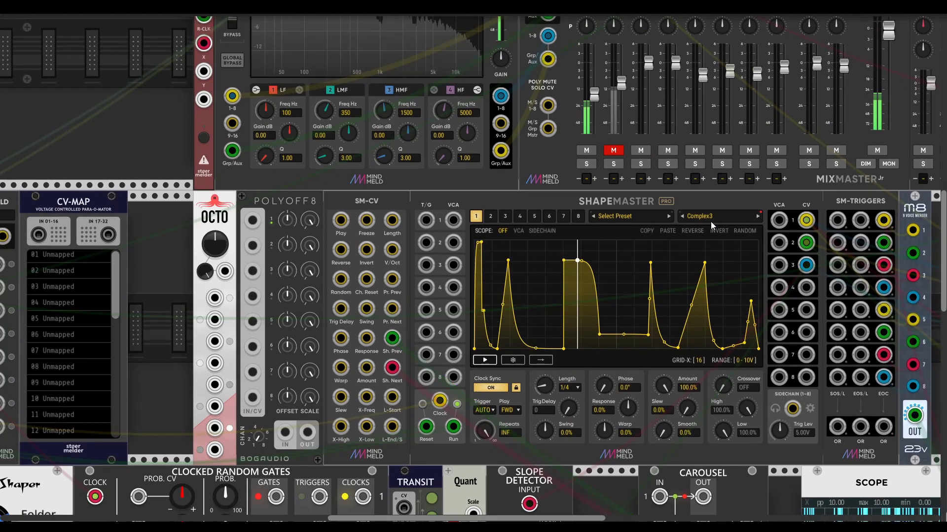
{"action": "left_click_drag", "start_coordinate": [280, 200], "coordinate": [339, 200]}
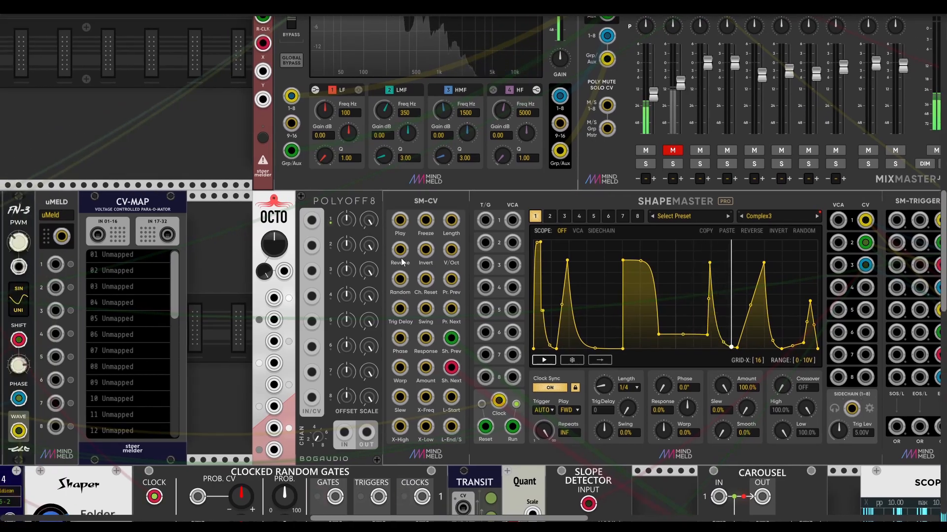
- Mute the first MixMaster channel, patch Polyoff8's output into SM-CV's Phase input, and check ShapeMaster channels 2, 3 and 1
{"action": "left_click", "coordinate": [641, 151]}
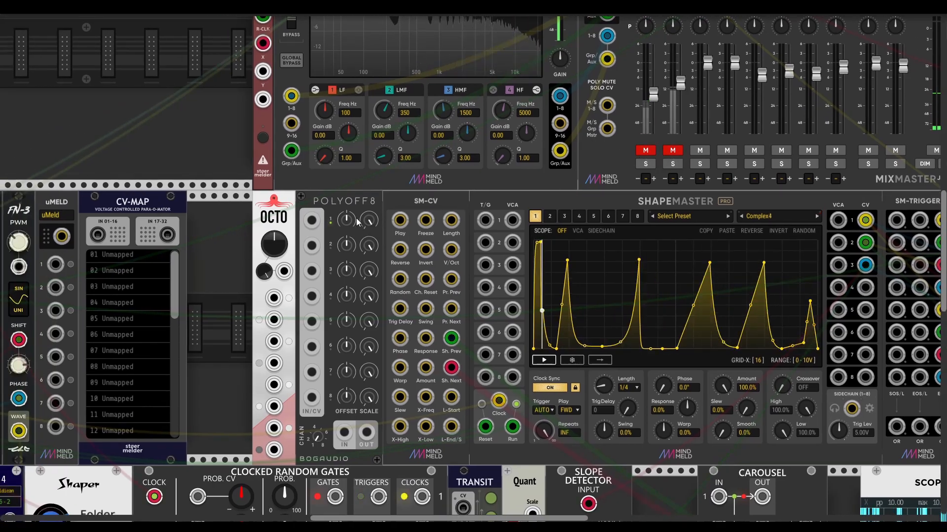
{"action": "left_click_drag", "start_coordinate": [381, 285], "coordinate": [404, 278]}
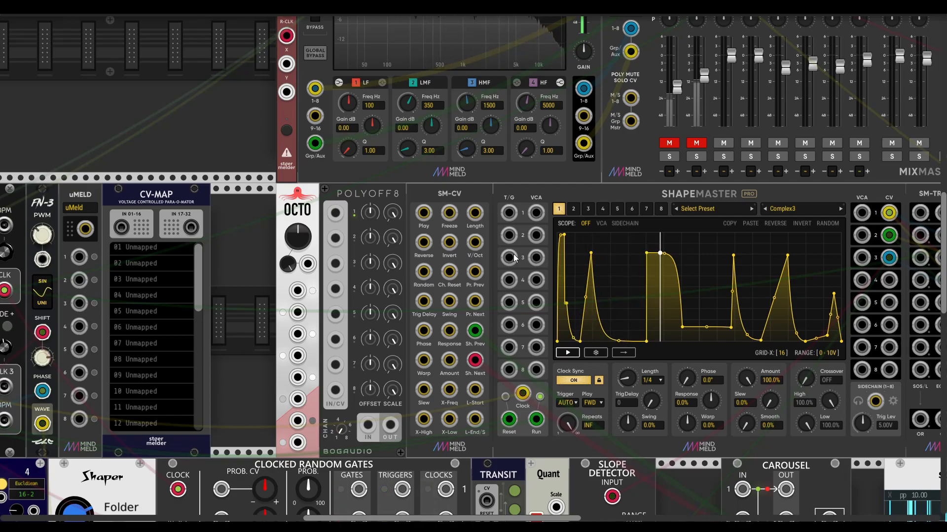
{"action": "left_click_drag", "start_coordinate": [423, 331], "coordinate": [394, 434]}
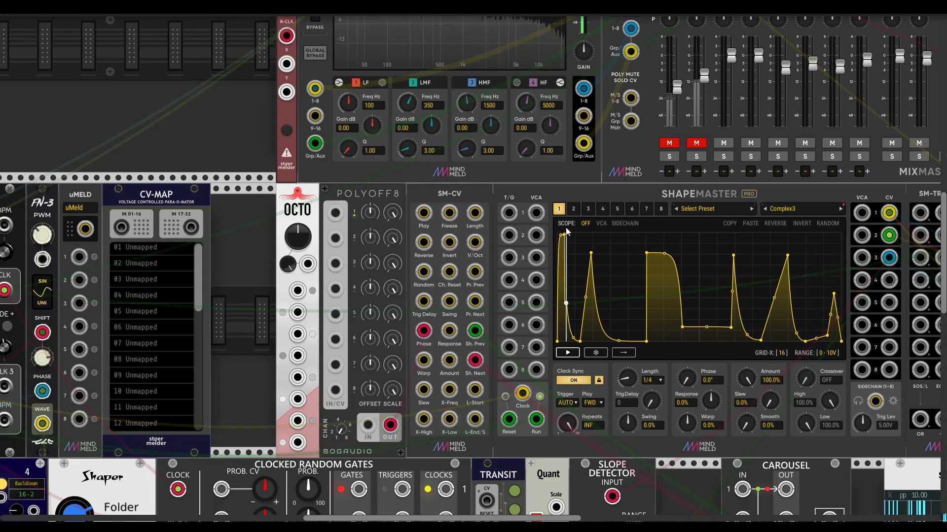
{"action": "left_click", "coordinate": [574, 209]}
{"action": "left_click", "coordinate": [588, 209]}
{"action": "left_click", "coordinate": [562, 209]}
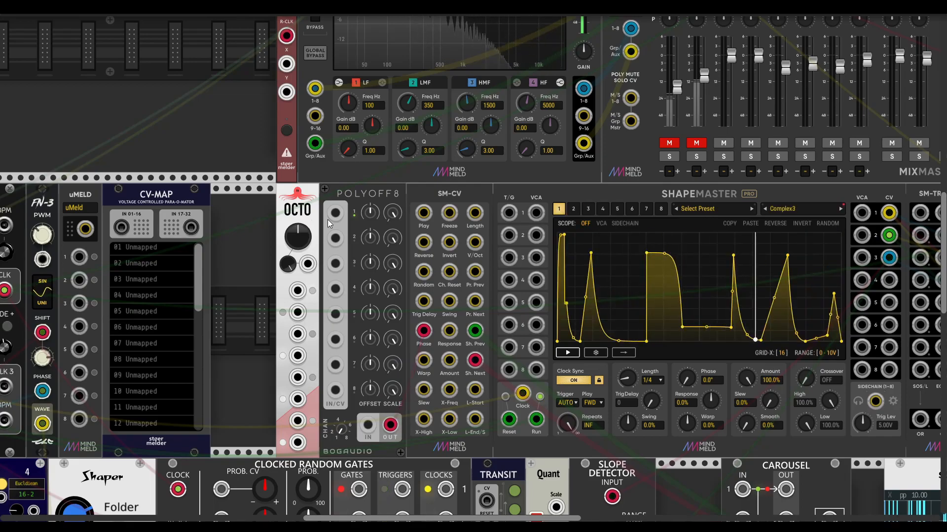
- Patch OCTO outputs 1 through 3 into Polyoff8 inputs 1 through 3, set Polyoff8 to 3 polyphony channels, and check ShapeMaster channel 2
{"action": "left_click_drag", "start_coordinate": [298, 291], "coordinate": [335, 264]}
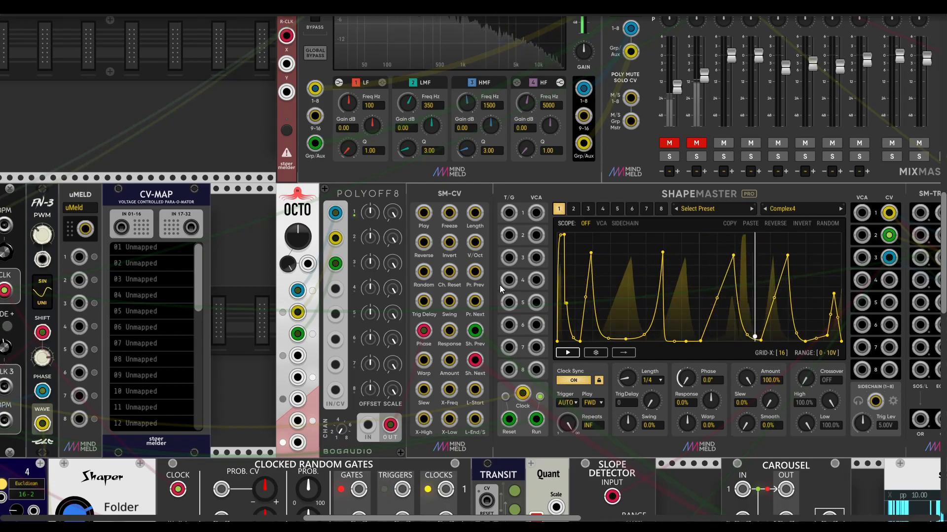
{"action": "left_click_drag", "start_coordinate": [390, 425], "coordinate": [424, 331]}
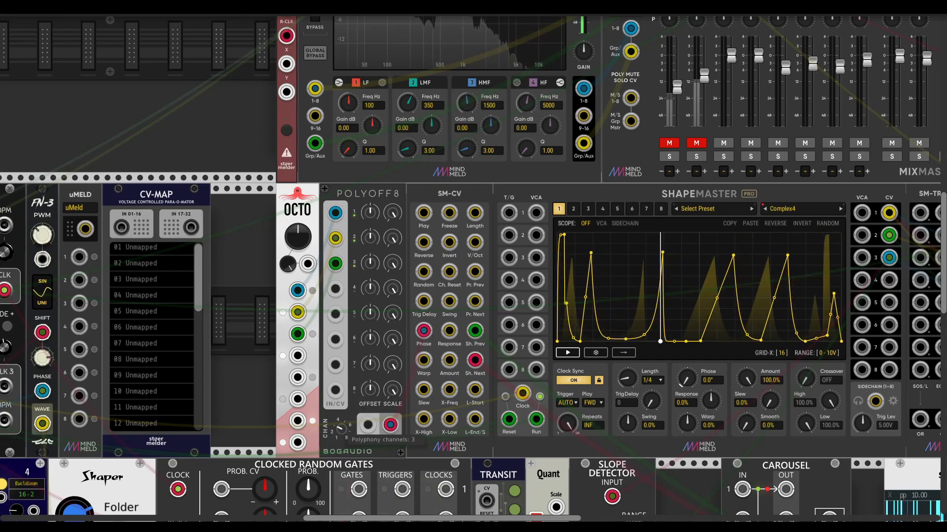
{"action": "left_click", "coordinate": [573, 208]}
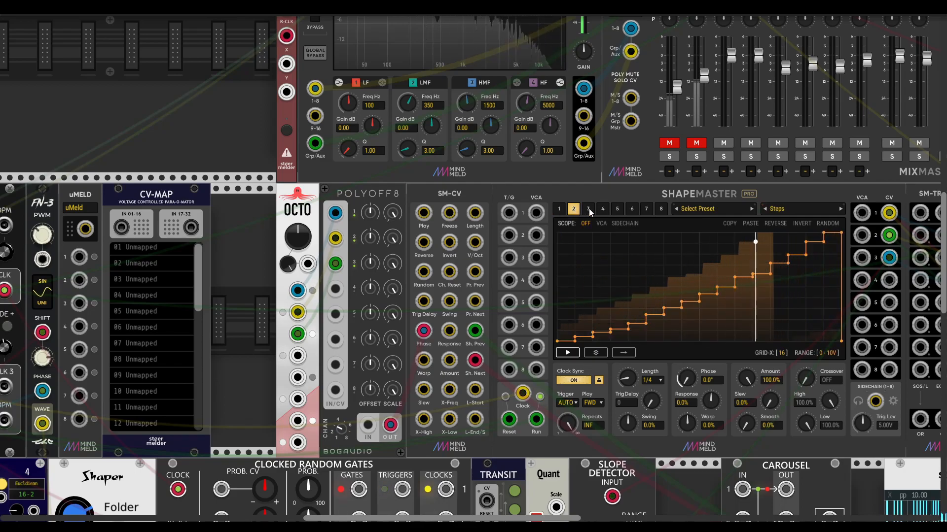
- Unmute MixMaster channel 1; set Slew to 31.7% and Smooth to 1.2% on ShapeMaster channel 3, Slew to 33.9% on channel 2 and 8.9% on channel 1
{"action": "left_click", "coordinate": [589, 208]}
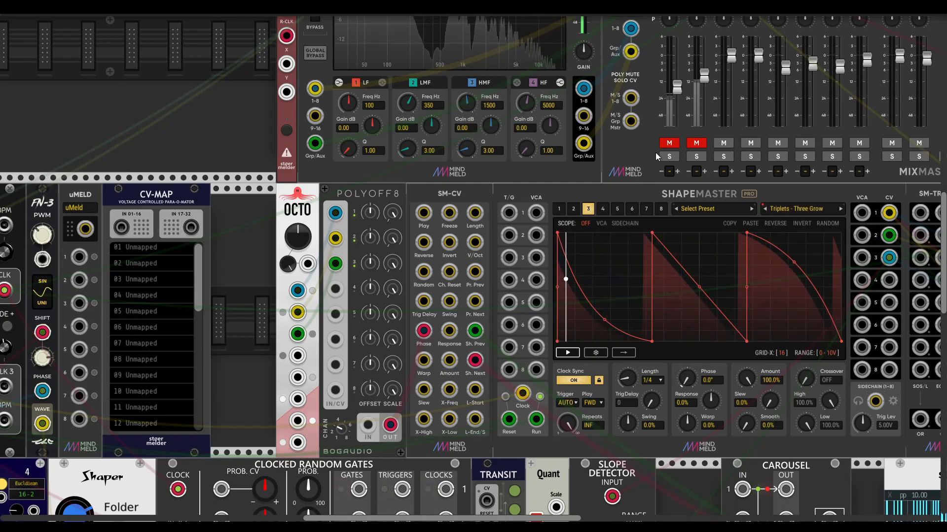
{"action": "left_click", "coordinate": [669, 143]}
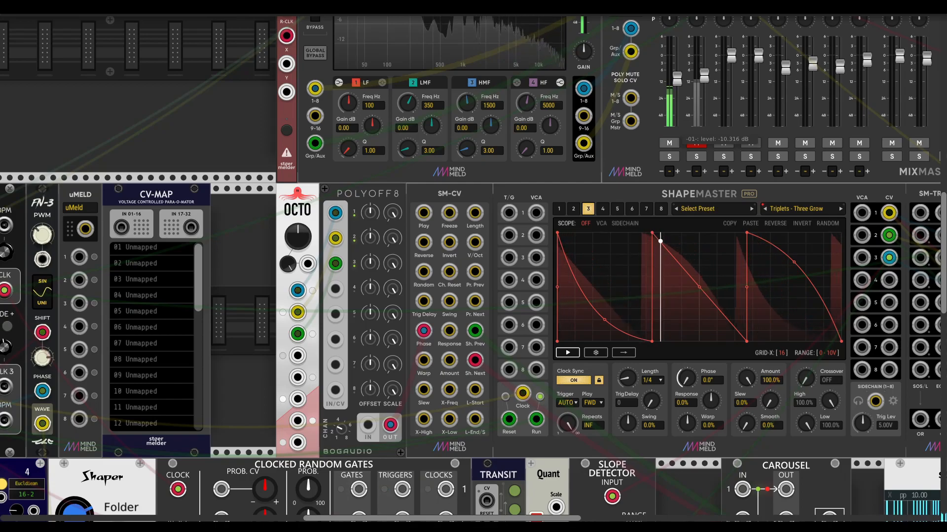
{"action": "left_click_drag", "start_coordinate": [747, 423], "coordinate": [772, 402]}
{"action": "key", "text": "2"}
{"action": "left_click", "coordinate": [559, 209]}
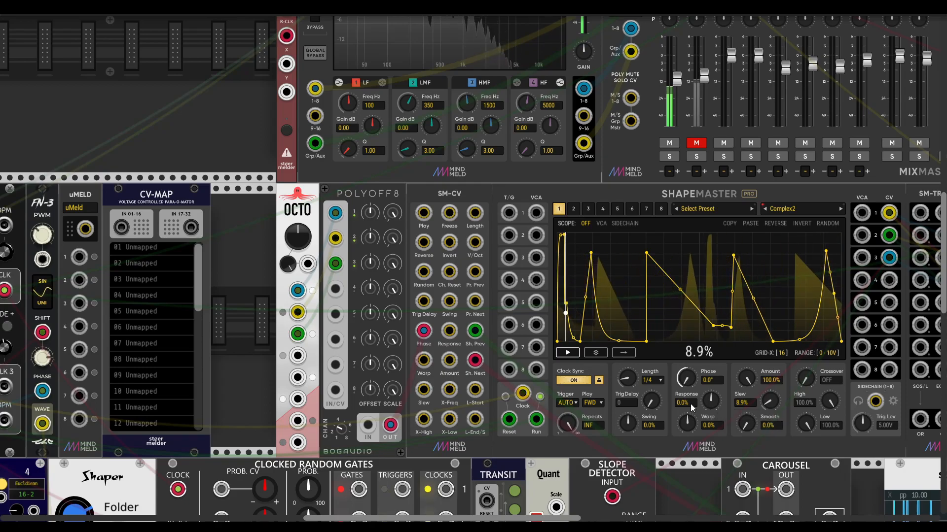
- Slide the row of modules ending with CV-MAP away from OCTO, and duplicate Polyoff8 and OCTO
{"action": "left_click_drag", "start_coordinate": [335, 239], "coordinate": [538, 304]}
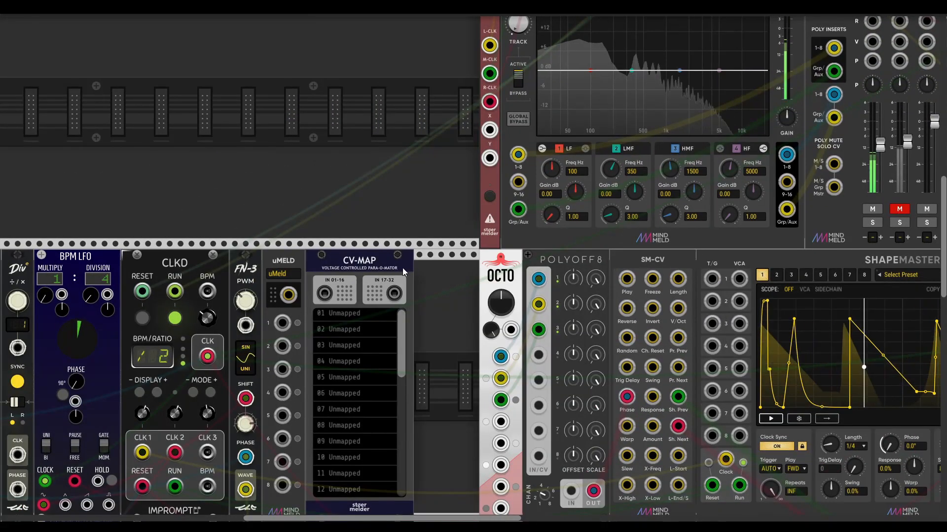
{"action": "left_click_drag", "start_coordinate": [397, 266], "coordinate": [286, 265]}
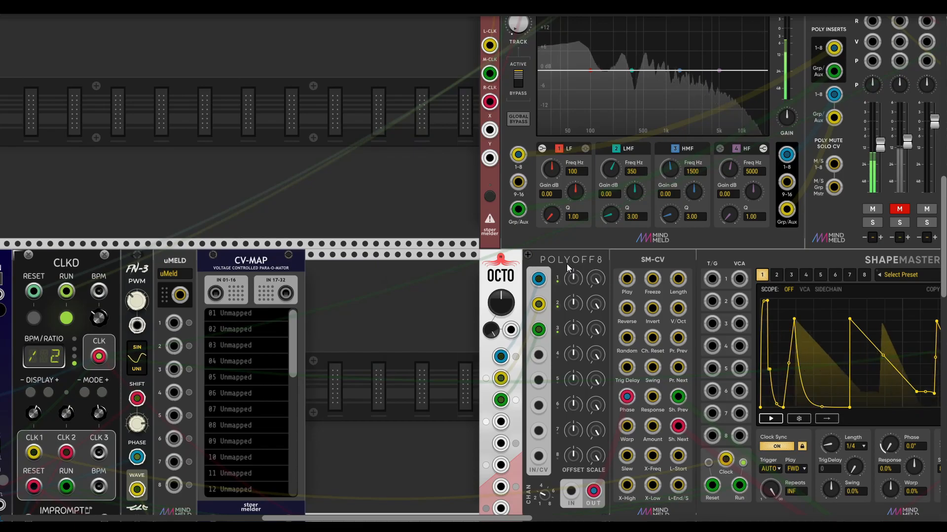
{"action": "key", "text": "ctrl+d"}
{"action": "key", "text": "ctrl+d"}
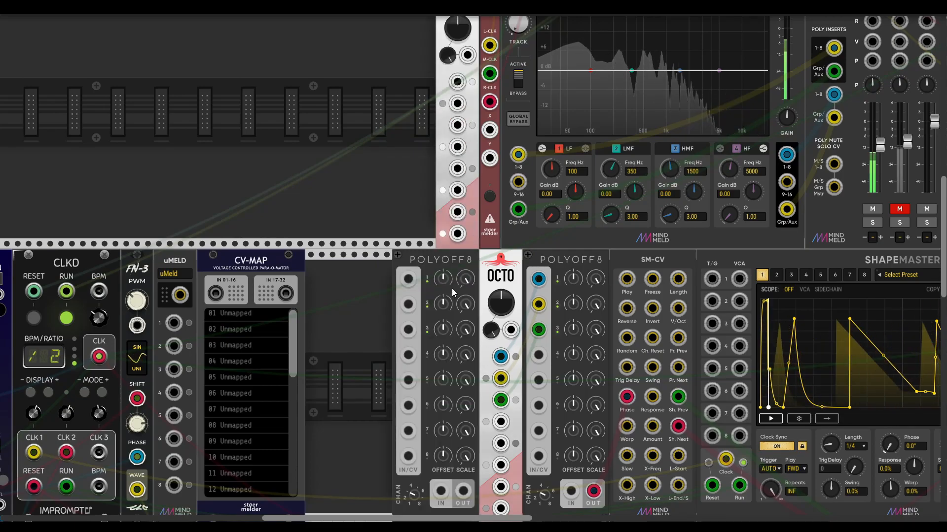
- Patch OCTO outputs 4 through 6 into the duplicated Polyoff8's inputs 1 through 3 and its output into SM-CV's Length input
{"action": "left_click_drag", "start_coordinate": [408, 279], "coordinate": [501, 421]}
{"action": "left_click_drag", "start_coordinate": [408, 304], "coordinate": [501, 443]}
{"action": "left_click_drag", "start_coordinate": [408, 329], "coordinate": [501, 465]}
{"action": "scroll", "coordinate": [504, 437], "scroll_direction": "right", "scroll_amount": 5}
{"action": "scroll", "coordinate": [507, 437], "scroll_direction": "down", "scroll_amount": 4}
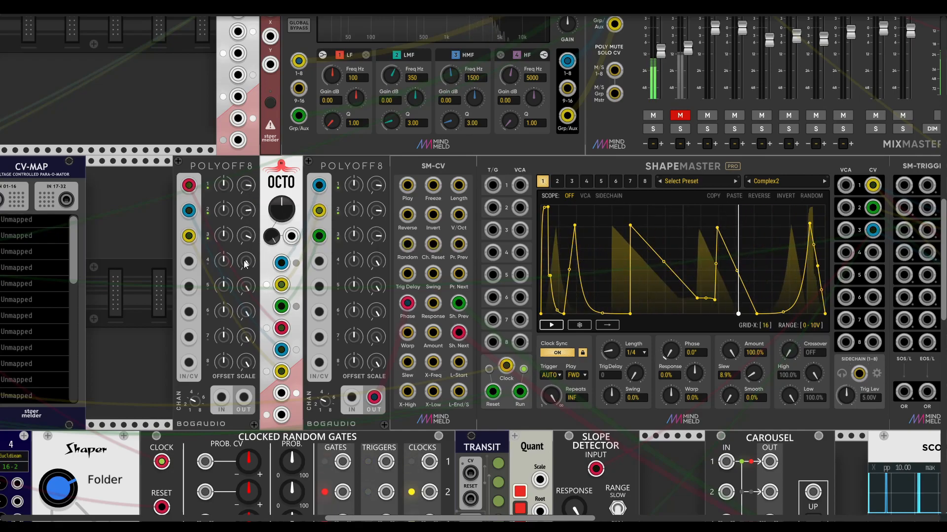
{"action": "left_click_drag", "start_coordinate": [244, 398], "coordinate": [457, 192]}
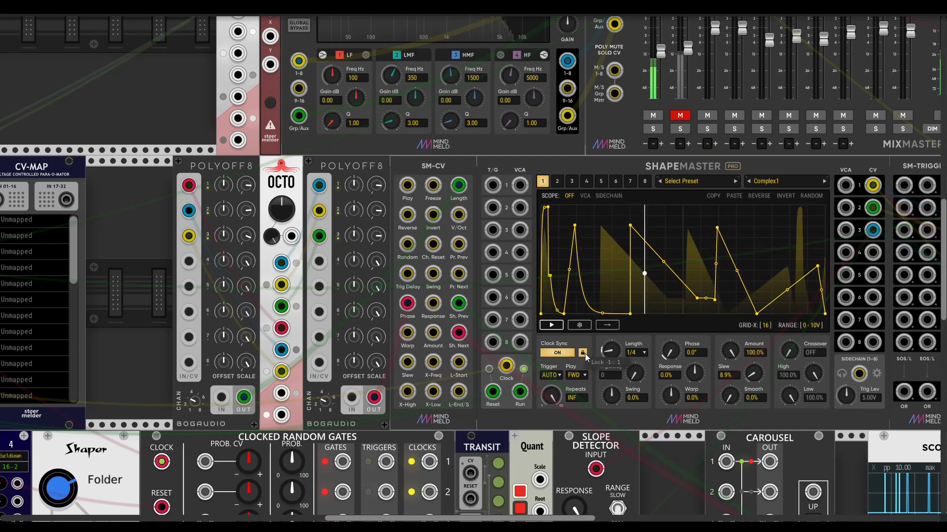
- Check the modulated playback on ShapeMaster channels 2 and 3, and patch Clocked Random Gates' POLY G output into SM-CV's Random input
{"action": "left_click", "coordinate": [557, 181]}
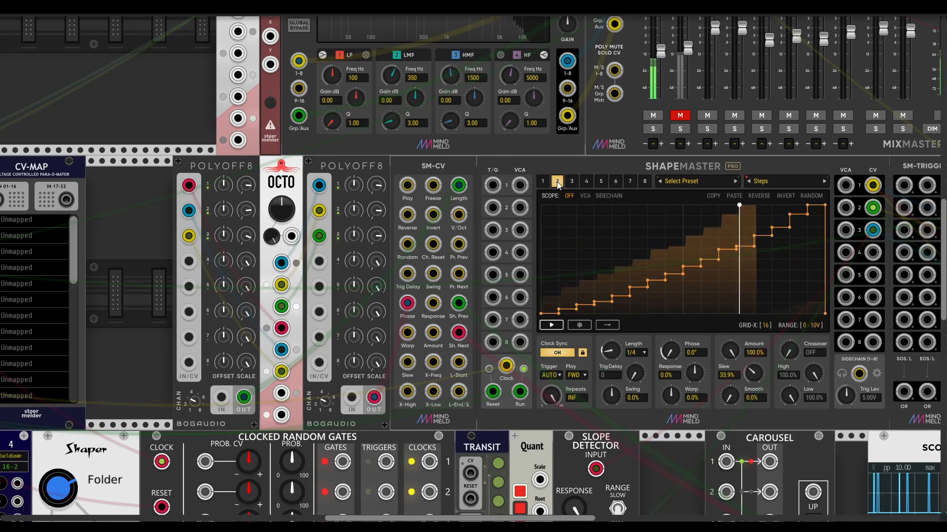
{"action": "left_click", "coordinate": [572, 181]}
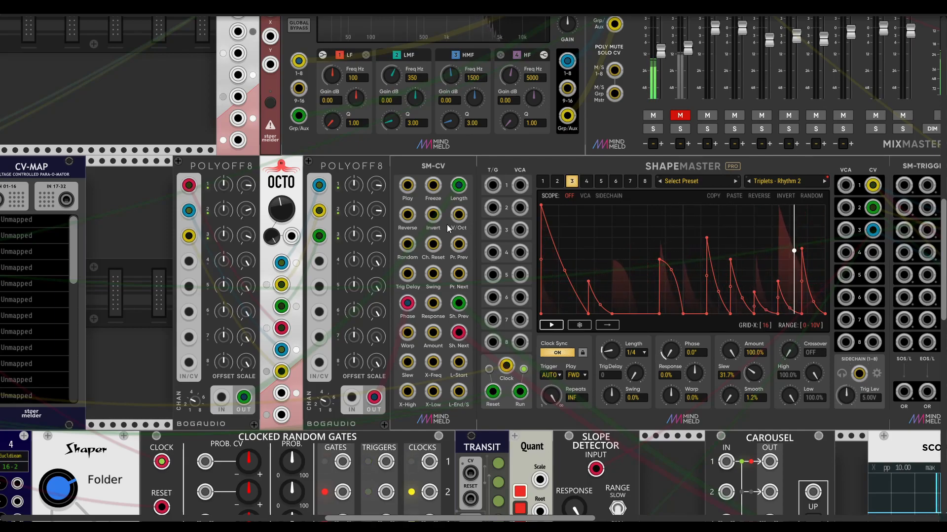
{"action": "left_click_drag", "start_coordinate": [427, 236], "coordinate": [383, 150]}
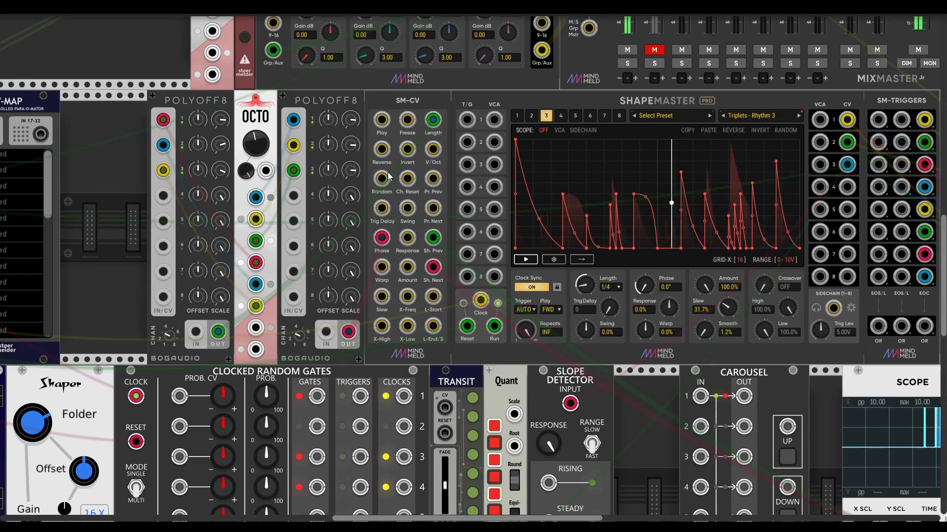
{"action": "scroll", "coordinate": [153, 340], "scroll_direction": "down", "scroll_amount": 5}
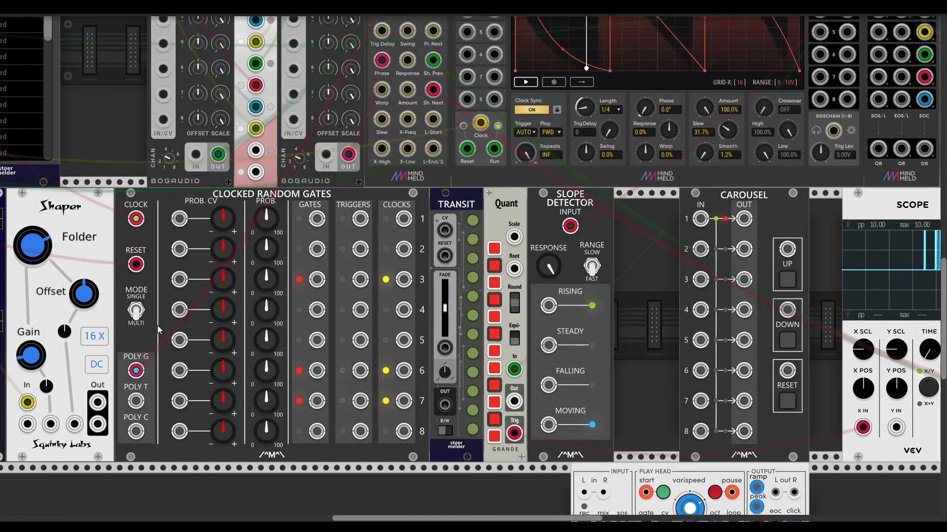
{"action": "scroll", "coordinate": [153, 340], "scroll_direction": "up", "scroll_amount": 6}
{"action": "scroll", "coordinate": [153, 340], "scroll_direction": "right", "scroll_amount": 2}
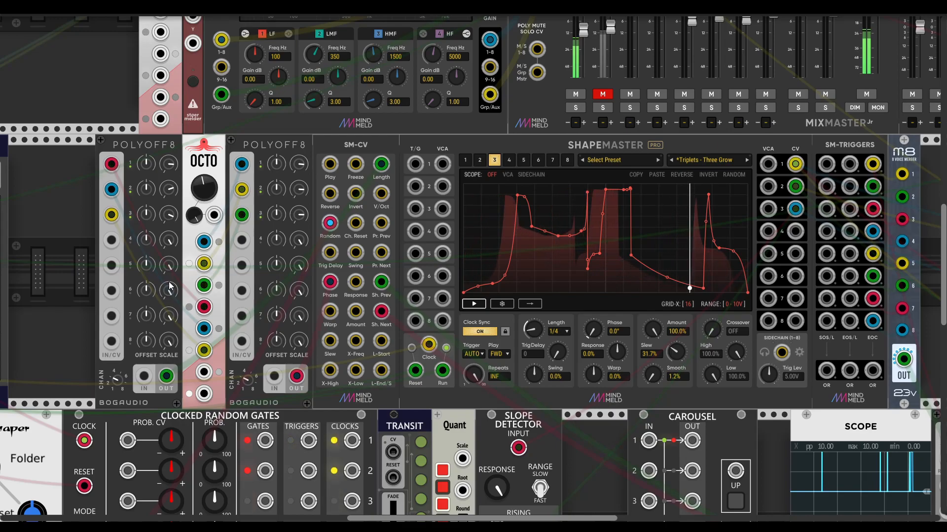
- Move the POLY G cable to SM-CV's Reverse input, check ShapeMaster channel 2, and move the cable on to the Invert input
{"action": "left_click_drag", "start_coordinate": [330, 223], "coordinate": [331, 195]}
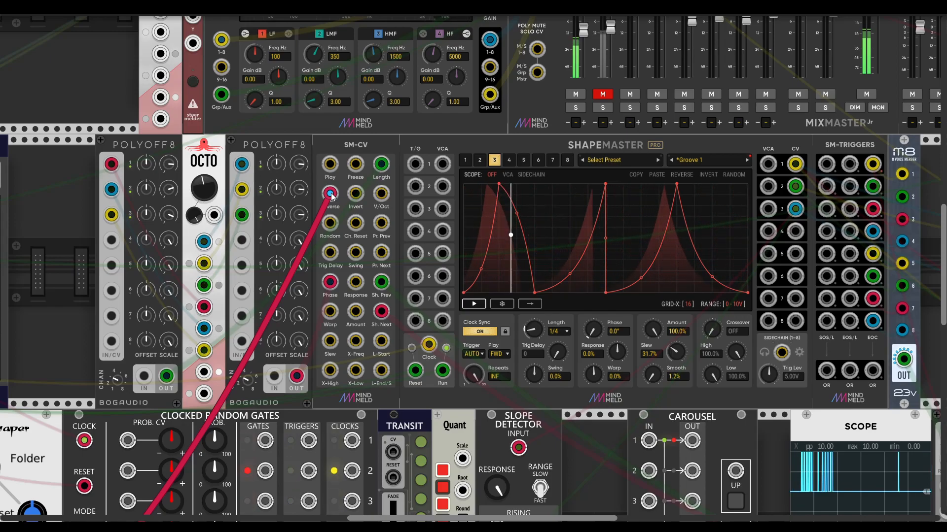
{"action": "left_click", "coordinate": [479, 161]}
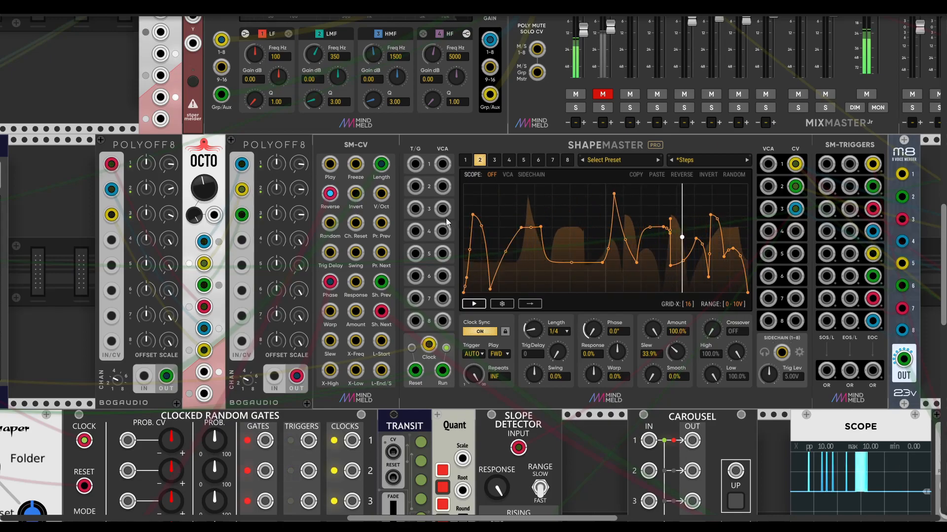
{"action": "left_click_drag", "start_coordinate": [331, 194], "coordinate": [356, 194]}
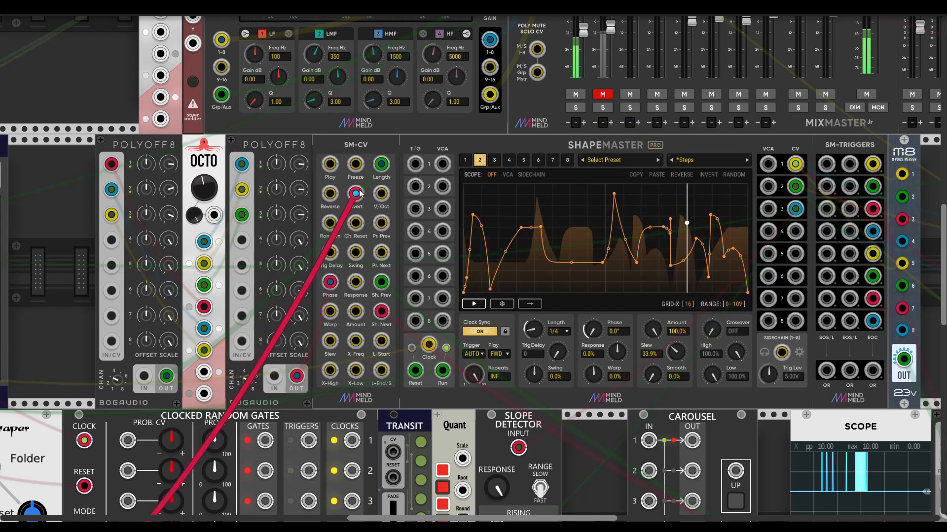
- Mute the first MixMaster channel and unplug the cables from SM-CV's Invert, Length, Sh. Prev, Sh. Next and Phase inputs
{"action": "scroll", "coordinate": [596, 104], "scroll_direction": "up", "scroll_amount": 2}
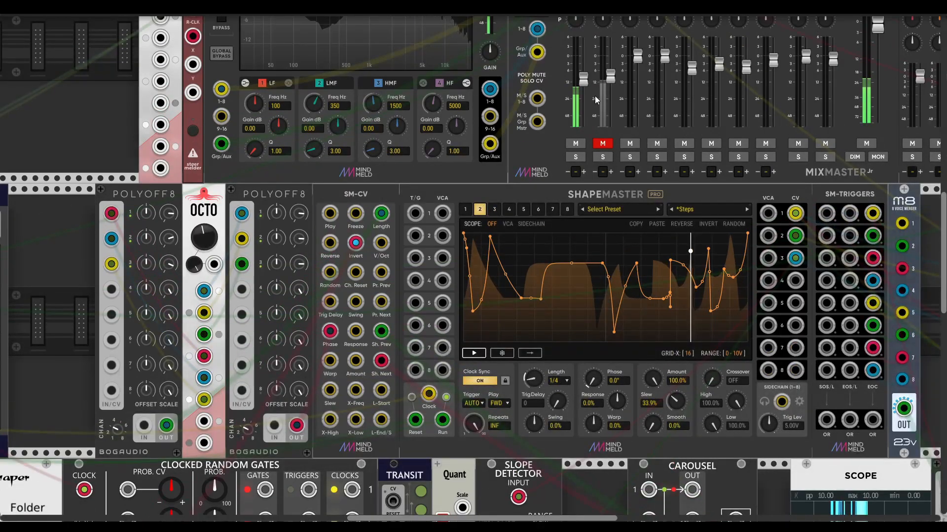
{"action": "left_click", "coordinate": [575, 143]}
{"action": "scroll", "coordinate": [377, 282], "scroll_direction": "down", "scroll_amount": 5}
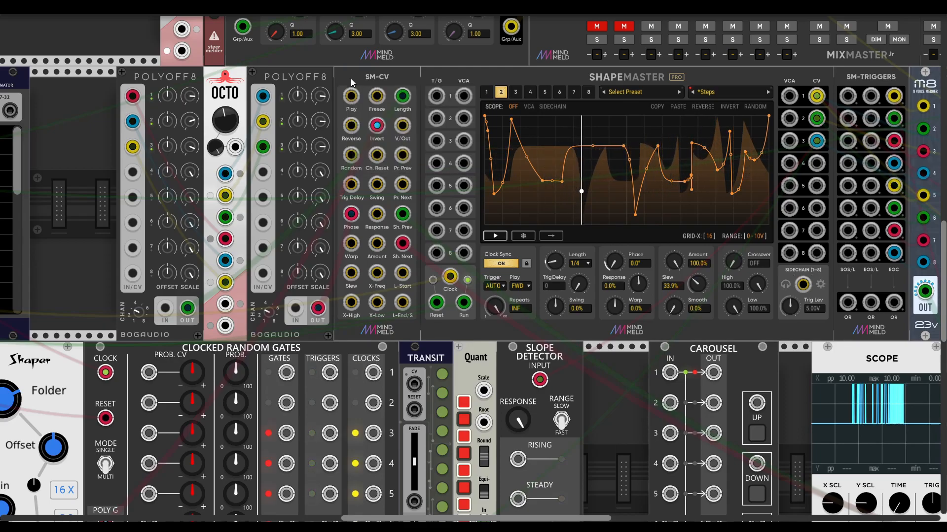
{"action": "left_click", "coordinate": [379, 129], "text": "shift"}
{"action": "left_click", "coordinate": [404, 99], "text": "shift"}
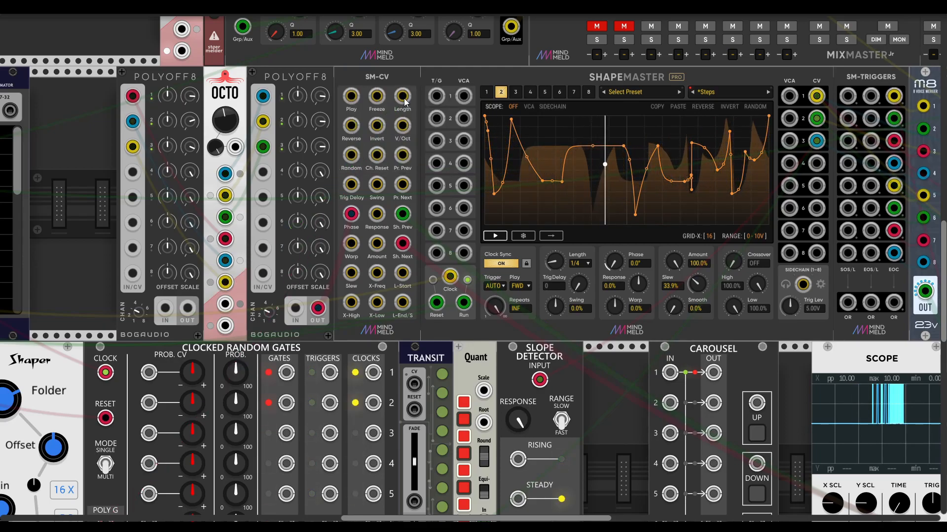
{"action": "left_click", "coordinate": [401, 216], "text": "shift"}
{"action": "left_click", "coordinate": [402, 244], "text": "shift"}
{"action": "left_click", "coordinate": [350, 216], "text": "shift"}
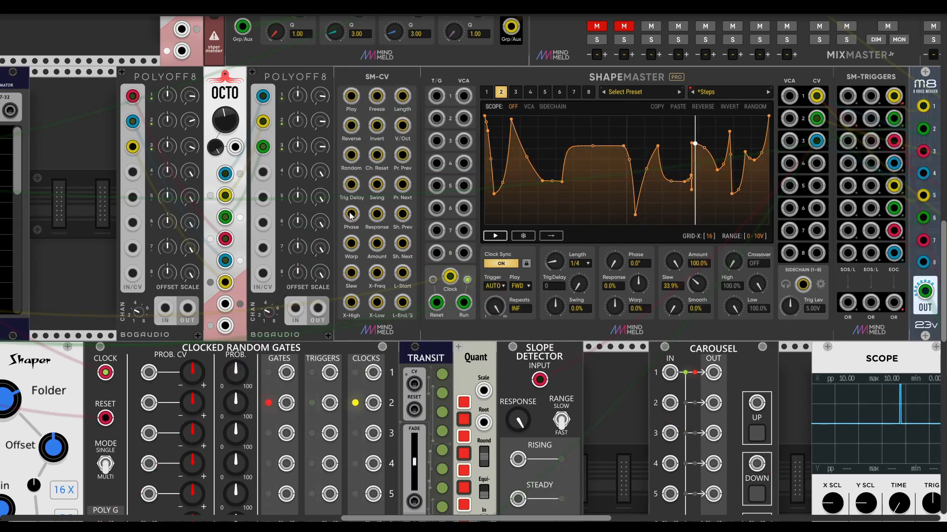
- Shift OCTO and both Polyoff8 modules away from SM-CV, and place the TRANSIT module directly beside SM-CV
{"action": "left_click_drag", "start_coordinate": [323, 84], "coordinate": [247, 87]}
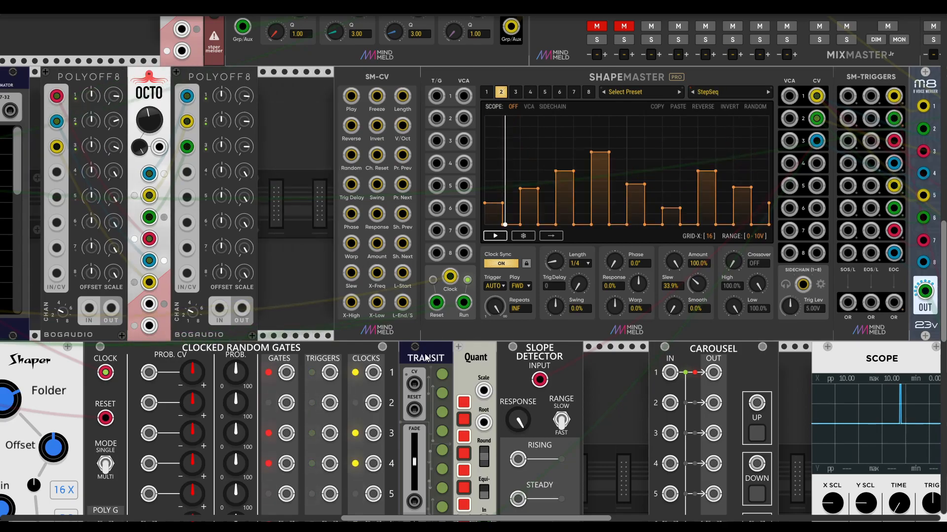
{"action": "left_click_drag", "start_coordinate": [440, 360], "coordinate": [321, 100]}
{"action": "scroll", "coordinate": [380, 212], "scroll_direction": "right", "scroll_amount": 5}
{"action": "scroll", "coordinate": [380, 212], "scroll_direction": "up", "scroll_amount": 1}
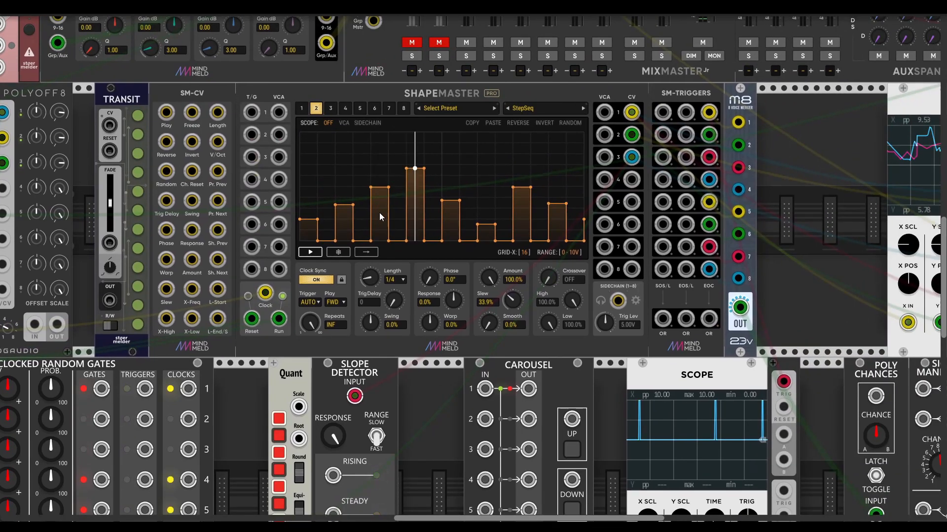
{"action": "scroll", "coordinate": [466, 282], "scroll_direction": "left", "scroll_amount": 4}
{"action": "scroll", "coordinate": [465, 282], "scroll_direction": "up", "scroll_amount": 3}
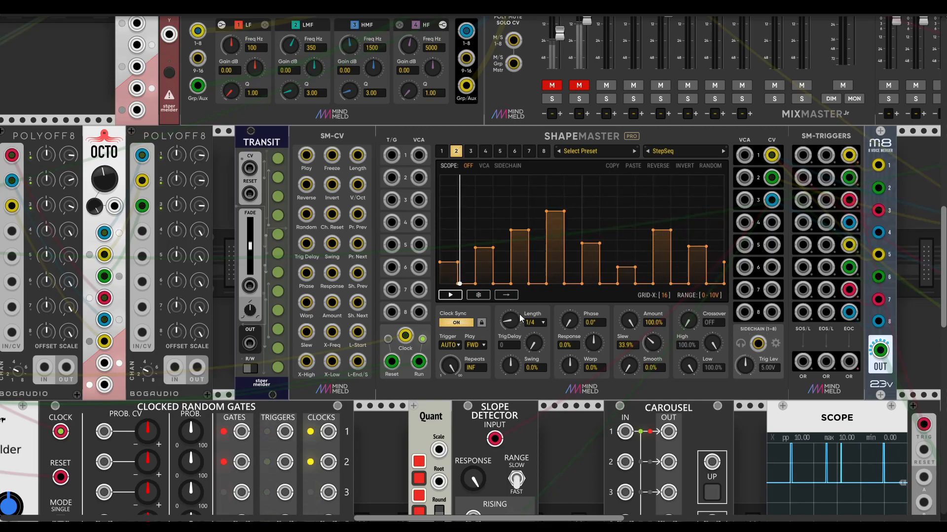
- Bind ShapeMaster channel 2's Phase, Response and Warp parameters to TRANSIT using multiple-parameter binding
{"action": "right_click", "coordinate": [267, 147]}
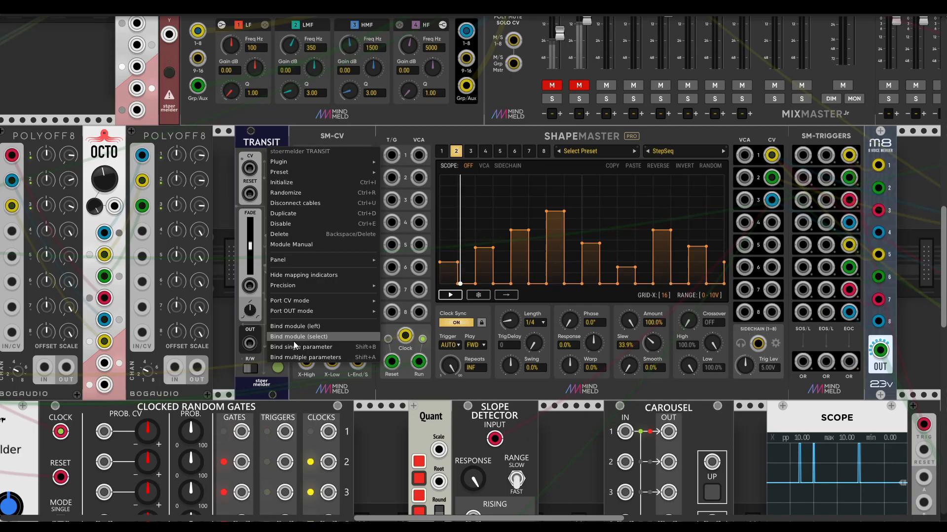
{"action": "left_click", "coordinate": [256, 144]}
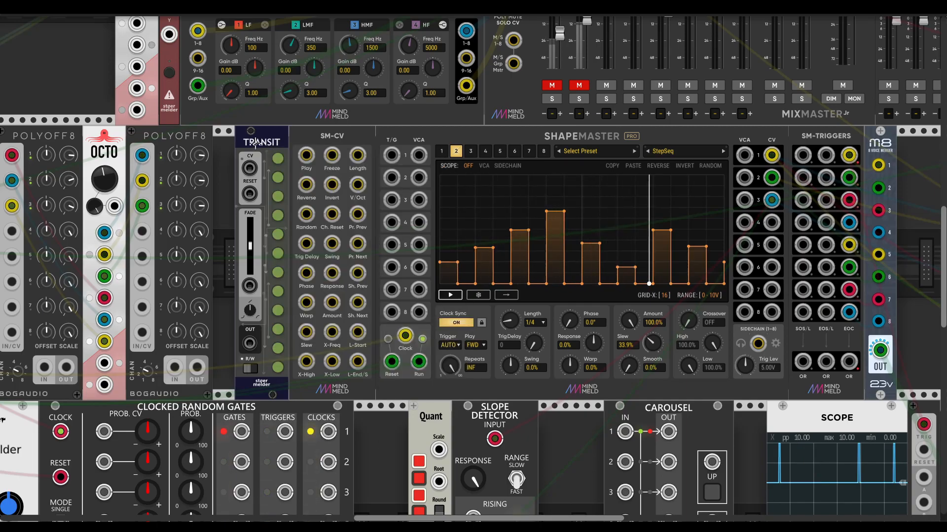
{"action": "left_click", "coordinate": [570, 320]}
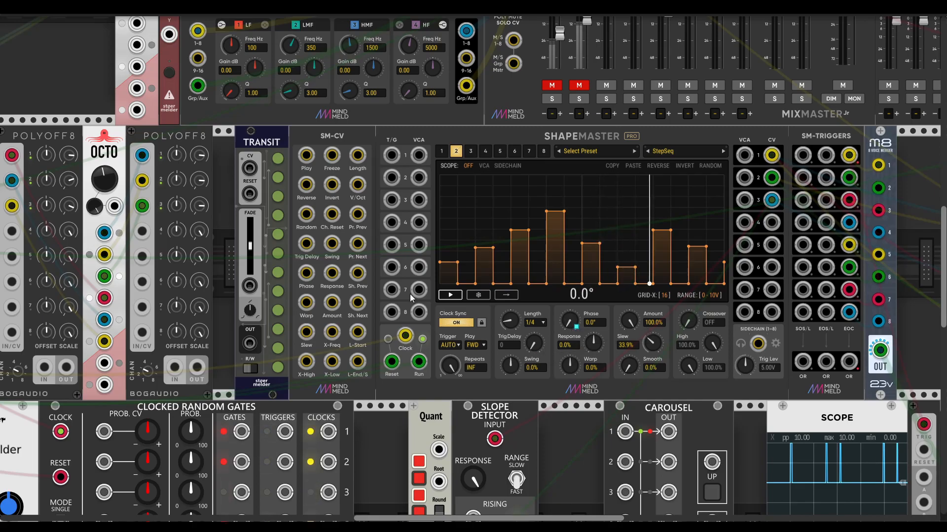
{"action": "left_click", "coordinate": [598, 344]}
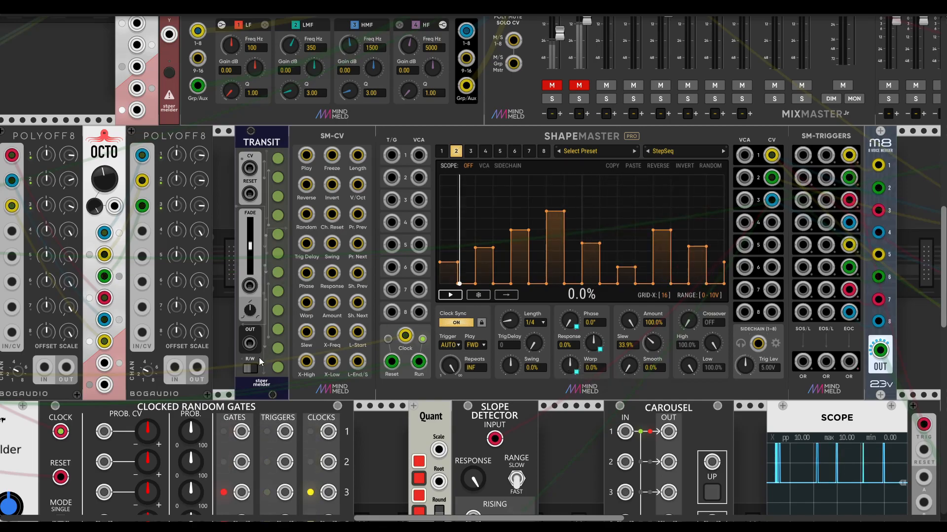
- Set channel 2's Phase to 152.8°, Response to -3.0% and Warp to -47.1%, and store them as TRANSIT snapshot 1
{"action": "left_click_drag", "start_coordinate": [572, 324], "coordinate": [572, 306]}
{"action": "mouse_move", "coordinate": [593, 342]}
{"action": "left_mouse_down"}
{"action": "mouse_move", "coordinate": [593, 359]}
{"action": "mouse_move", "coordinate": [593, 345]}
{"action": "mouse_move", "coordinate": [570, 381]}
{"action": "mouse_move", "coordinate": [592, 343]}
{"action": "left_mouse_up"}
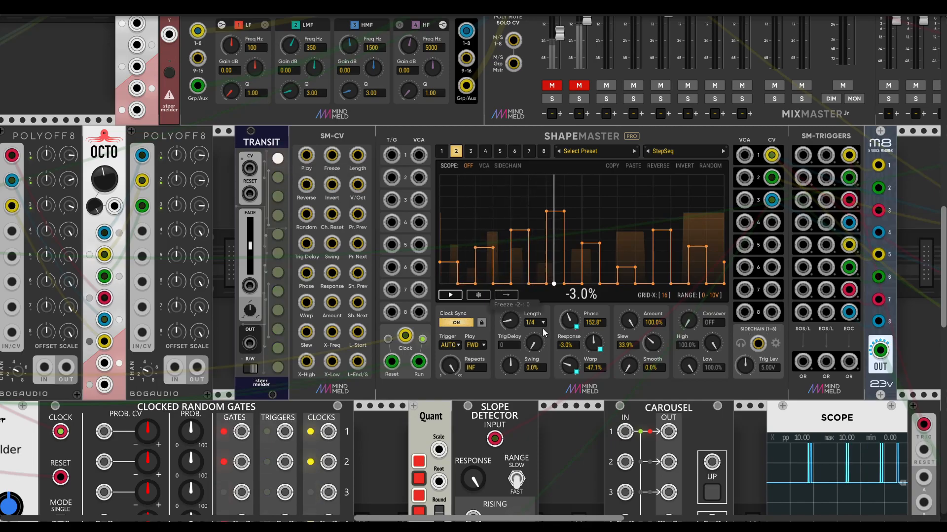
- Store changed settings as TRANSIT snapshots 2 and 3, the third with Phase 121.0°, Response 36.0% and Warp -4.8%, and leave write mode
{"action": "left_click_drag", "start_coordinate": [570, 321], "coordinate": [570, 292]}
{"action": "left_click_drag", "start_coordinate": [595, 344], "coordinate": [593, 272]}
{"action": "left_click_drag", "start_coordinate": [570, 319], "coordinate": [569, 345]}
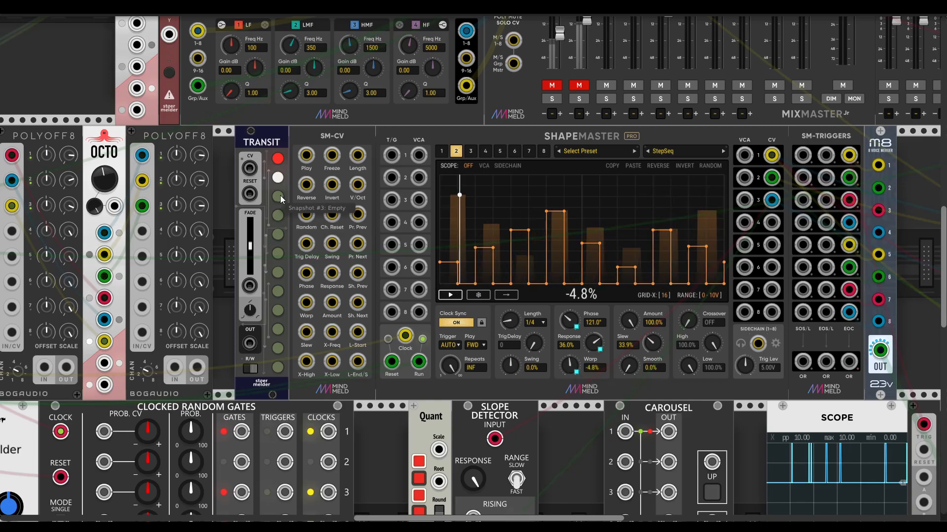
{"action": "left_click", "coordinate": [251, 369]}
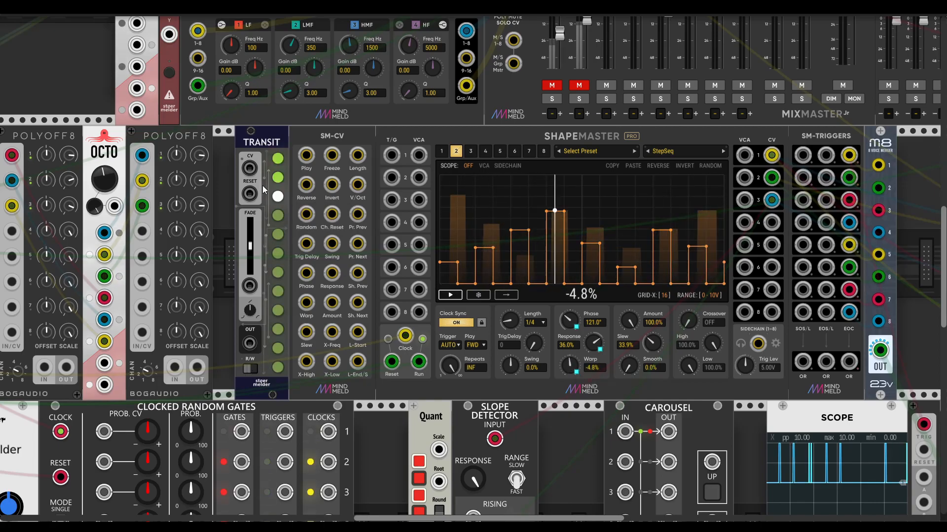
- Patch SM-TRIGGERS channel 2's EOC output into TRANSIT's CV input and raise TRANSIT's fade to about 0.81
{"action": "left_click", "coordinate": [277, 196]}
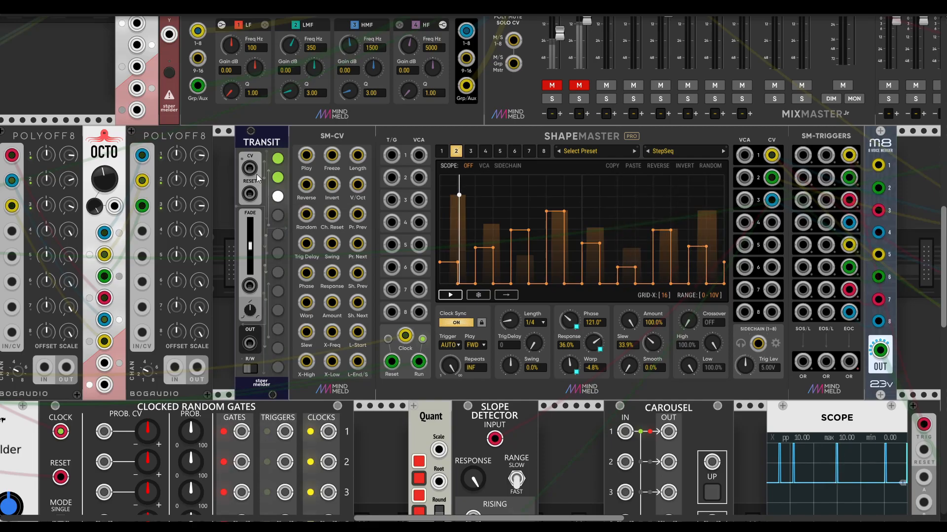
{"action": "left_click_drag", "start_coordinate": [250, 168], "coordinate": [862, 179]}
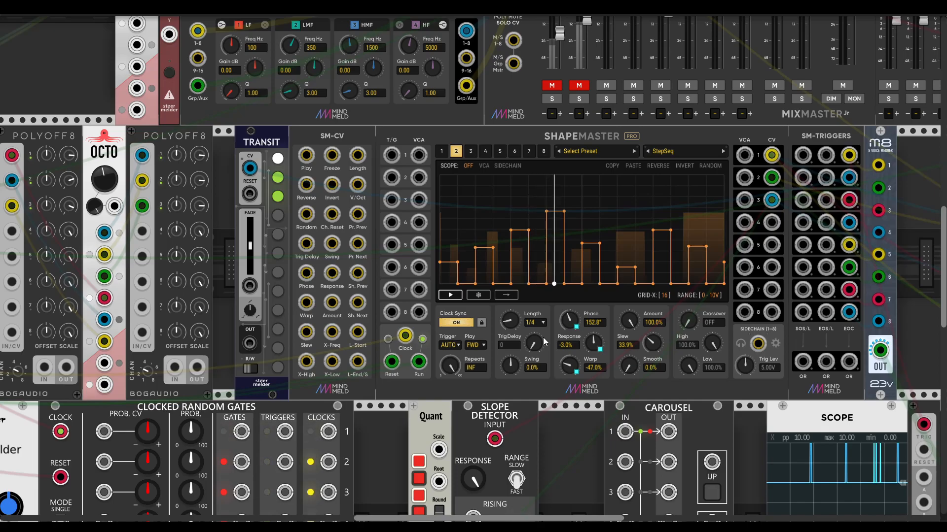
{"action": "left_click_drag", "start_coordinate": [757, 320], "coordinate": [541, 327]}
{"action": "left_click_drag", "start_coordinate": [77, 259], "coordinate": [96, 252]}
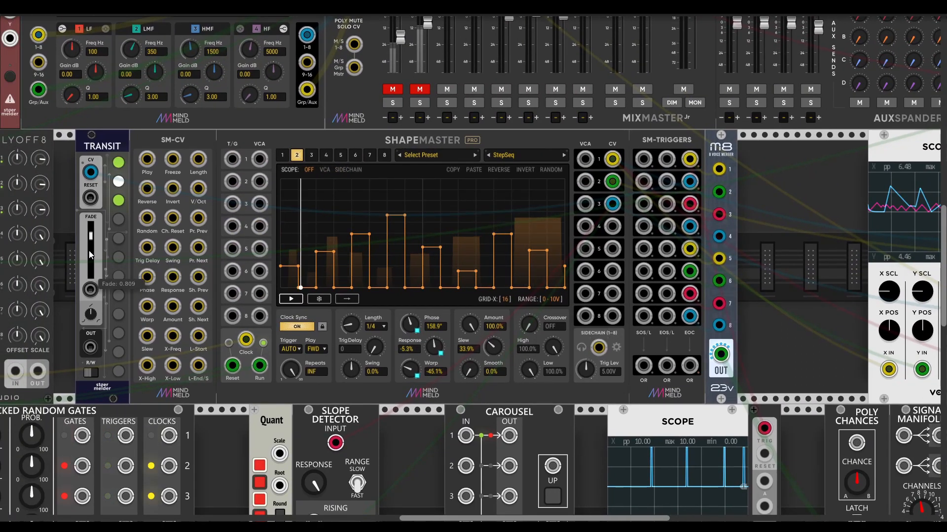
- Raise the first MixMaster channel's fader slightly
{"action": "scroll", "coordinate": [466, 329], "scroll_direction": "up", "scroll_amount": 3}
{"action": "scroll", "coordinate": [465, 329], "scroll_direction": "right", "scroll_amount": 1}
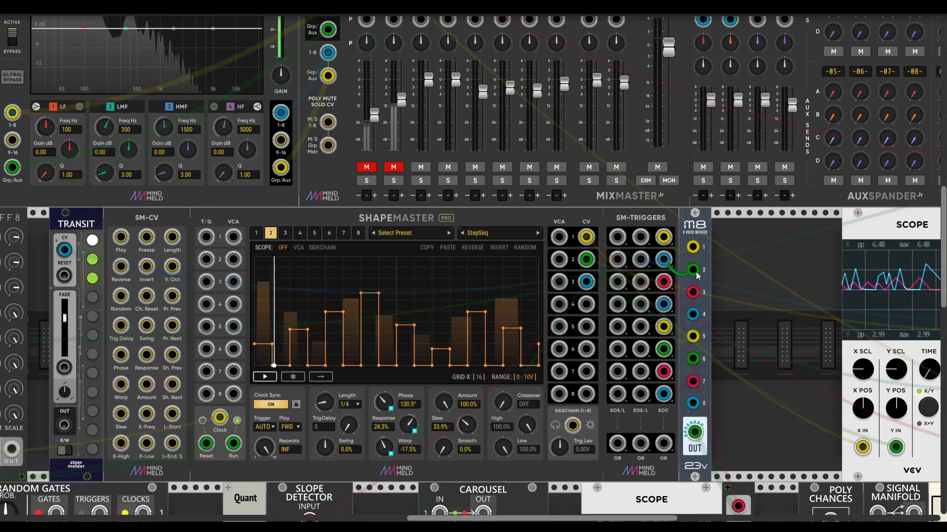
{"action": "left_click_drag", "start_coordinate": [540, 200], "coordinate": [542, 208]}
{"action": "left_click_drag", "start_coordinate": [377, 124], "coordinate": [377, 121]}
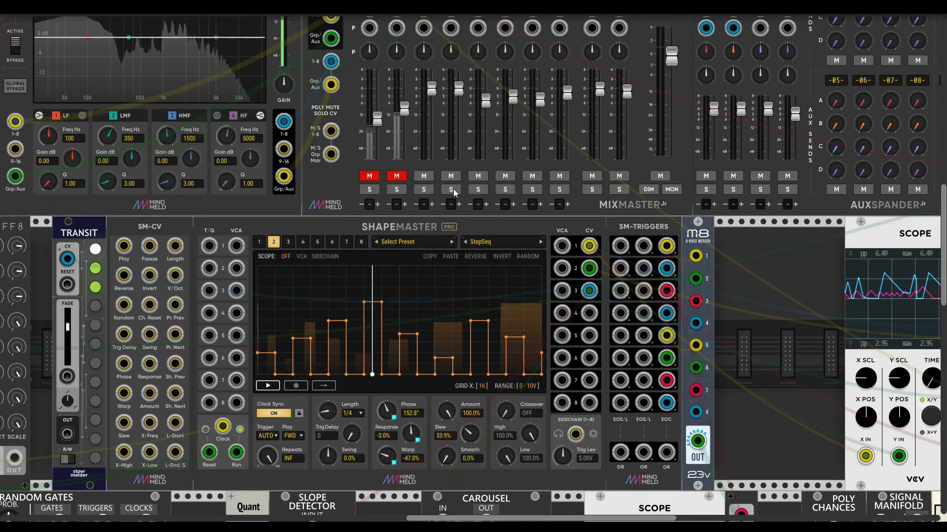
- Unmute MixMaster channel 1, clear Palette's old modulation cables and patch ShapeMaster channel 2's CV output into Palette's Mod input
{"action": "left_click", "coordinate": [374, 176]}
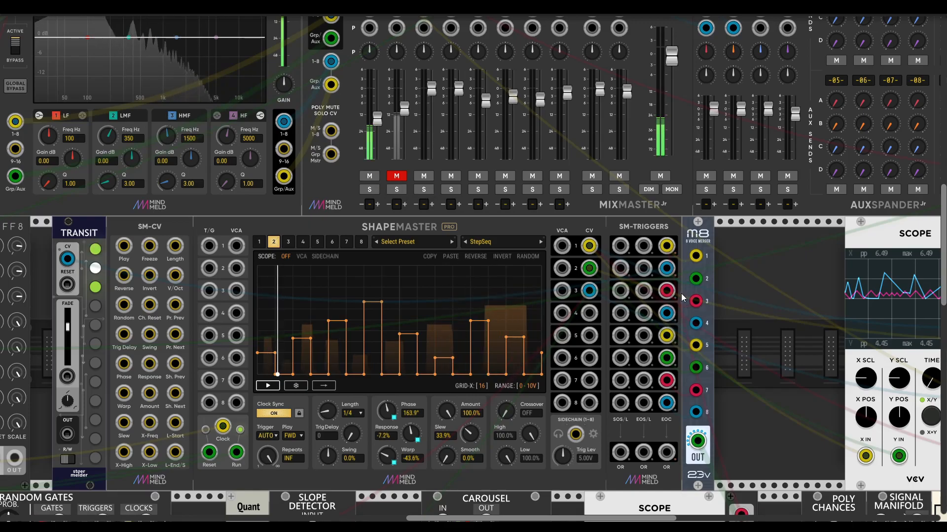
{"action": "scroll", "coordinate": [670, 291], "scroll_direction": "right", "scroll_amount": 15}
{"action": "scroll", "coordinate": [671, 290], "scroll_direction": "down", "scroll_amount": 9}
{"action": "scroll", "coordinate": [670, 290], "scroll_direction": "up", "scroll_amount": 5}
{"action": "scroll", "coordinate": [670, 290], "scroll_direction": "right", "scroll_amount": 2}
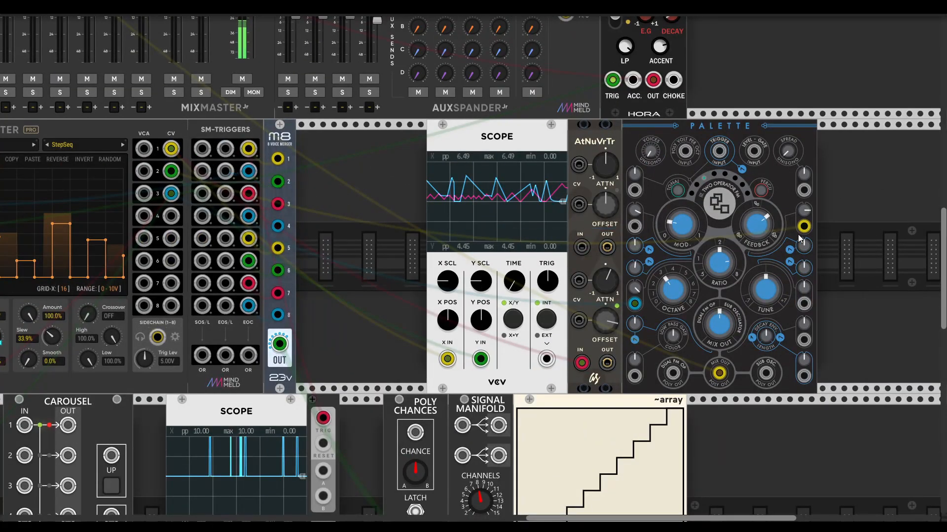
{"action": "left_click_drag", "start_coordinate": [634, 304], "coordinate": [635, 279]}
{"action": "left_click_drag", "start_coordinate": [635, 227], "coordinate": [166, 174]}
{"action": "scroll", "coordinate": [334, 243], "scroll_direction": "left", "scroll_amount": 9}
{"action": "scroll", "coordinate": [333, 243], "scroll_direction": "up", "scroll_amount": 1}
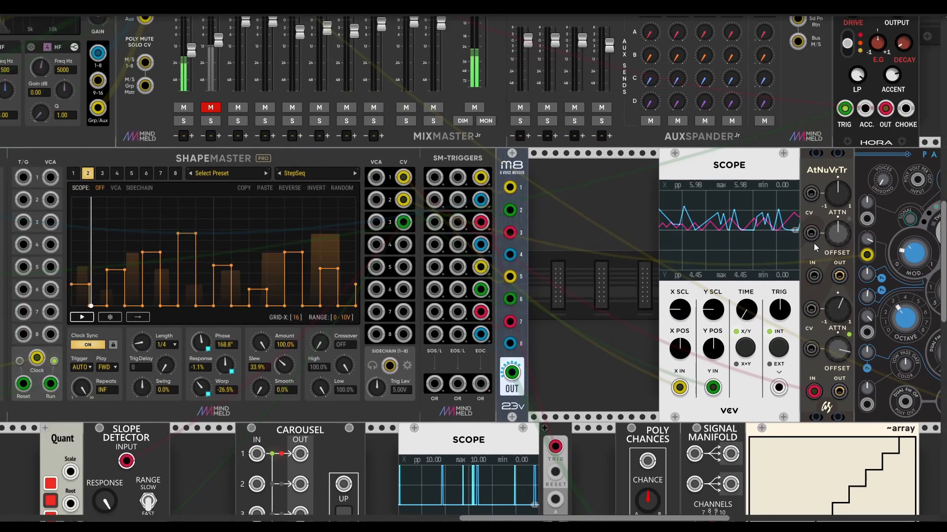
{"action": "scroll", "coordinate": [165, 217], "scroll_direction": "left", "scroll_amount": 8}
{"action": "scroll", "coordinate": [164, 218], "scroll_direction": "up", "scroll_amount": 2}
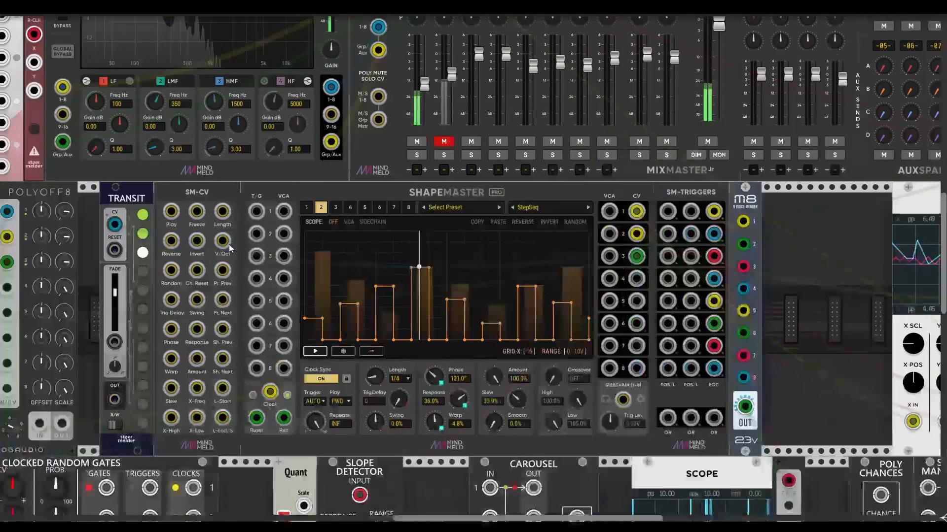
- Raise MixMaster channel 1's fader slightly and reduce TRANSIT's fade to about 0.39
{"action": "left_click_drag", "start_coordinate": [433, 92], "coordinate": [433, 82]}
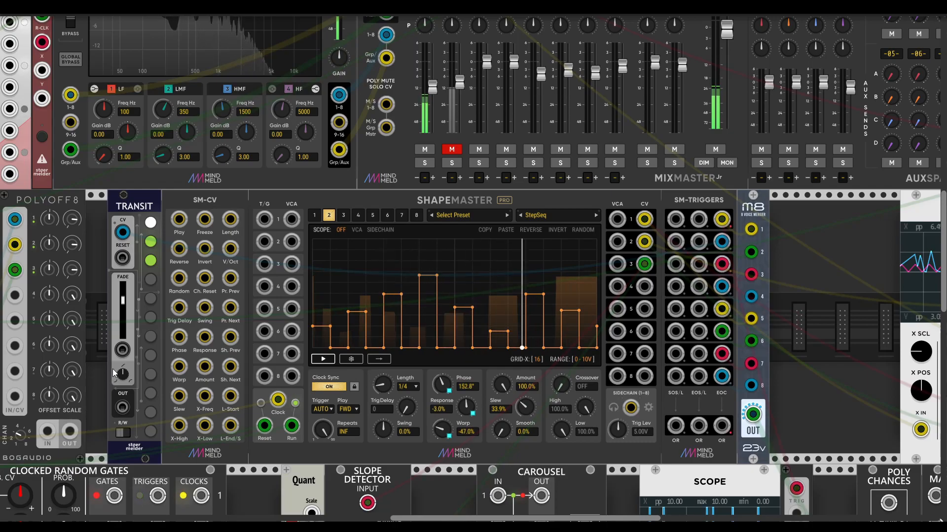
{"action": "mouse_move", "coordinate": [125, 309]}
{"action": "left_click_drag", "start_coordinate": [122, 302], "coordinate": [123, 309]}
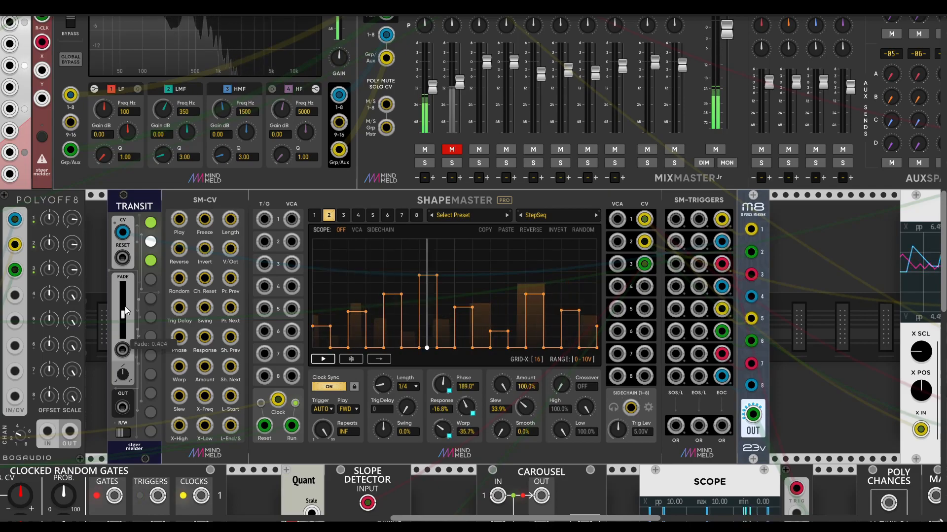
{"action": "left_click_drag", "start_coordinate": [125, 307], "coordinate": [118, 309]}
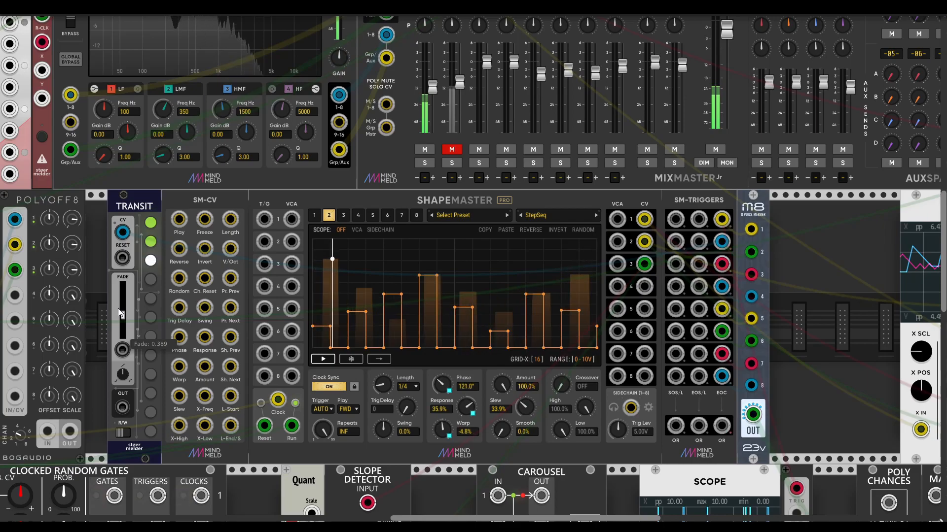
- Switch Palette's engine to Waveshaping Osc and advance ShapeMaster channel 2 to the Steps shape
{"action": "scroll", "coordinate": [786, 364], "scroll_direction": "right", "scroll_amount": 5}
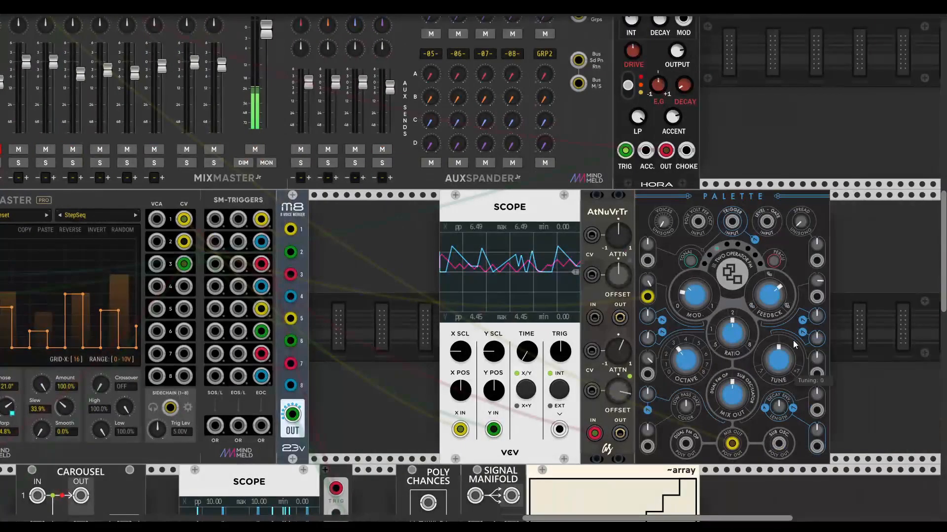
{"action": "left_click", "coordinate": [718, 257]}
{"action": "scroll", "coordinate": [434, 340], "scroll_direction": "left", "scroll_amount": 2}
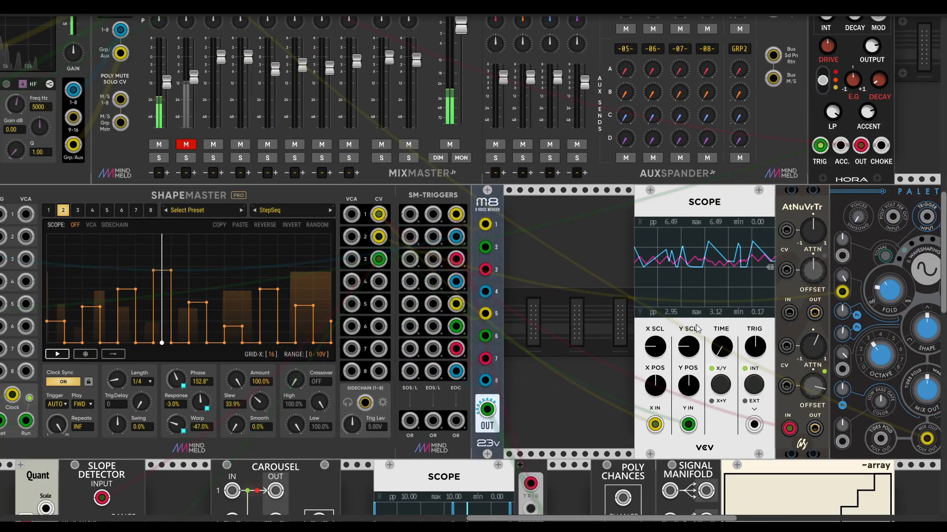
{"action": "scroll", "coordinate": [579, 288], "scroll_direction": "left", "scroll_amount": 1}
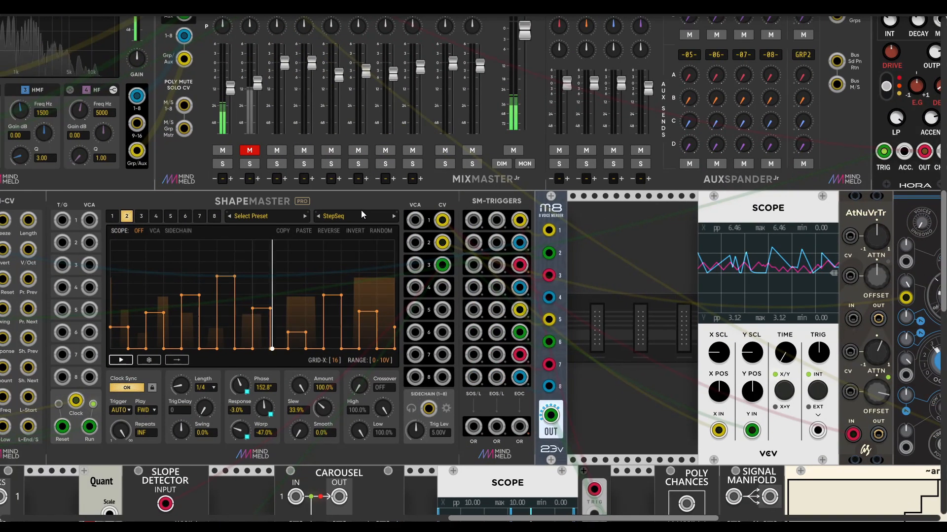
{"action": "left_click", "coordinate": [393, 217]}
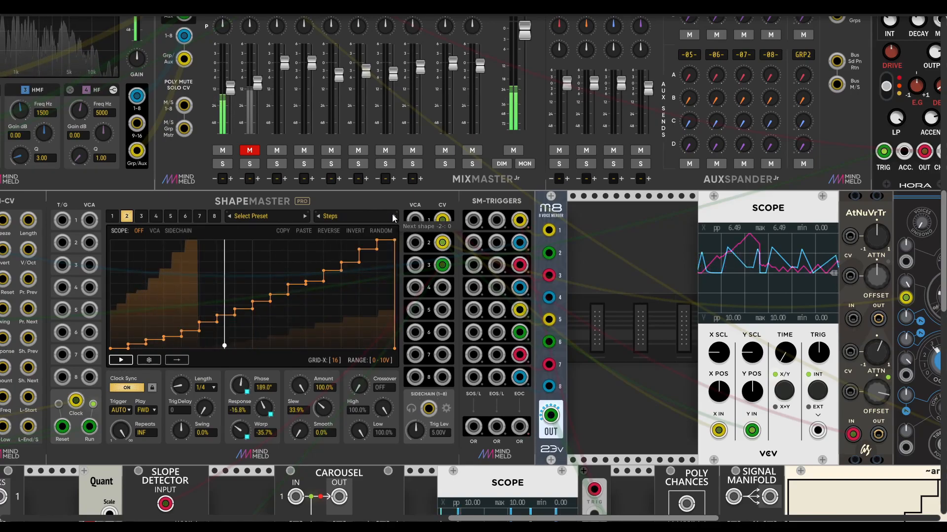
- Move channel 2's CV cable from Palette's Fold input to MixMaster channel 1's volume input and raise that channel's fader
{"action": "scroll", "coordinate": [636, 291], "scroll_direction": "right", "scroll_amount": 1}
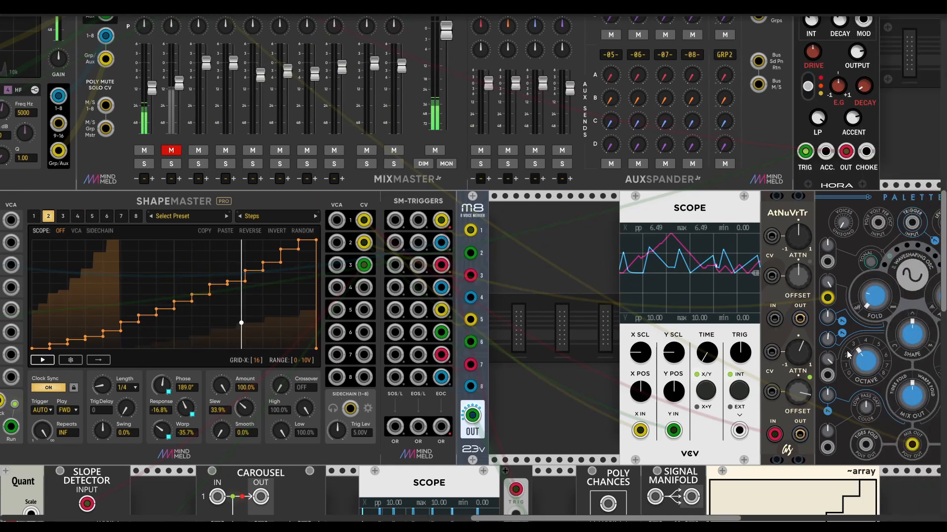
{"action": "left_click_drag", "start_coordinate": [827, 297], "coordinate": [143, 79]}
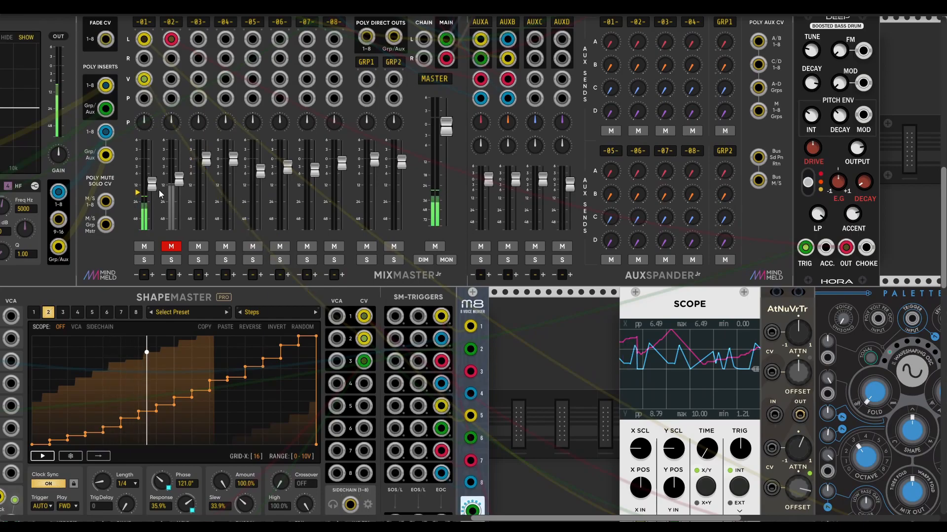
{"action": "left_click_drag", "start_coordinate": [152, 170], "coordinate": [152, 164]}
{"action": "scroll", "coordinate": [390, 386], "scroll_direction": "left", "scroll_amount": 3}
{"action": "scroll", "coordinate": [391, 387], "scroll_direction": "down", "scroll_amount": 1}
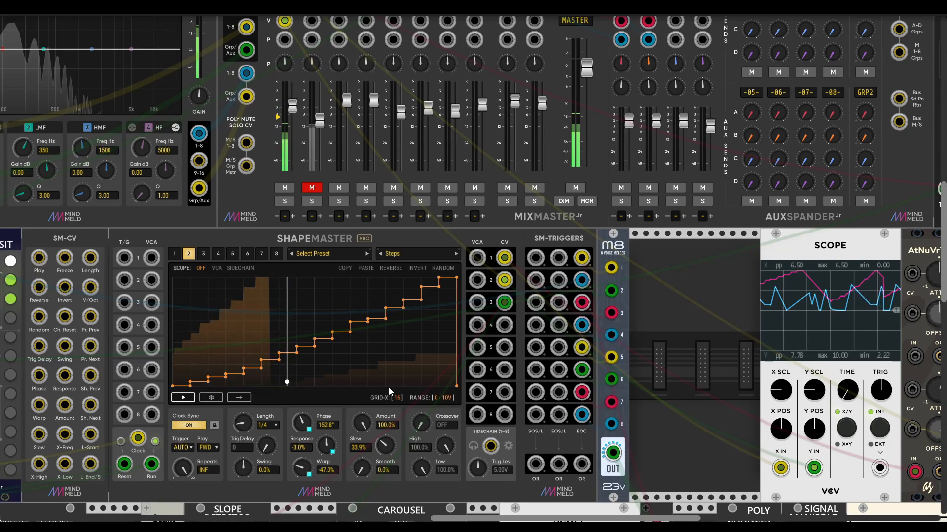
- Set ShapeMaster channel 2's Length to 1/32 and its play mode to PNG
{"action": "scroll", "coordinate": [389, 386], "scroll_direction": "left", "scroll_amount": 2}
{"action": "scroll", "coordinate": [400, 392], "scroll_direction": "left", "scroll_amount": 1}
{"action": "left_click_drag", "start_coordinate": [362, 430], "coordinate": [363, 449]}
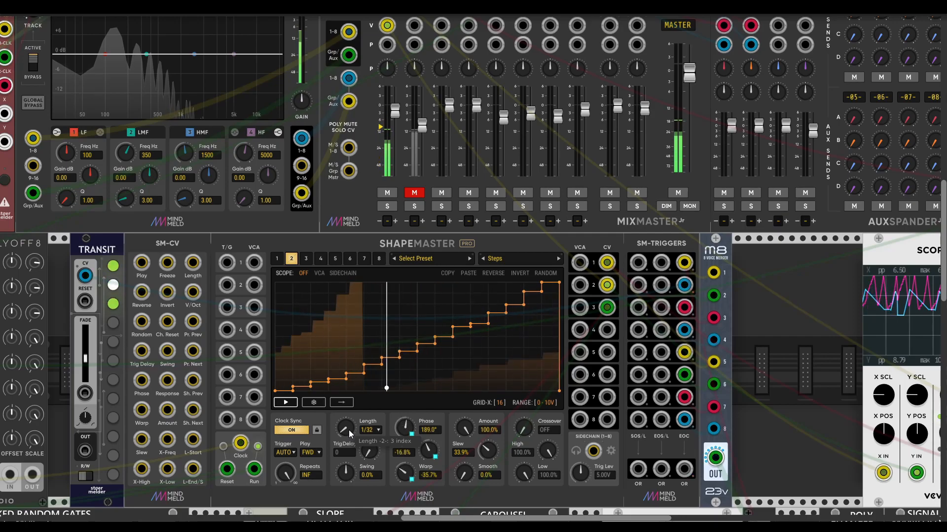
{"action": "left_click_drag", "start_coordinate": [348, 430], "coordinate": [347, 431]}
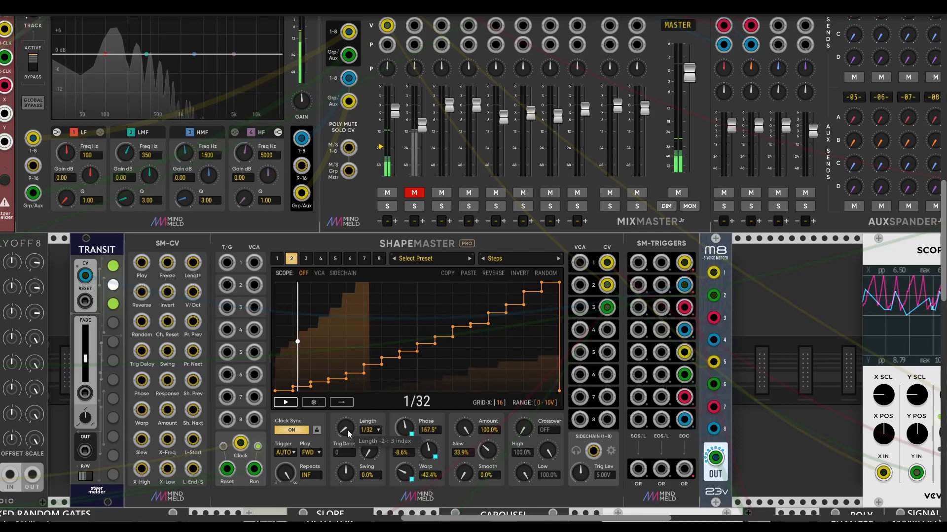
{"action": "left_click", "coordinate": [311, 453]}
{"action": "left_click", "coordinate": [331, 477]}
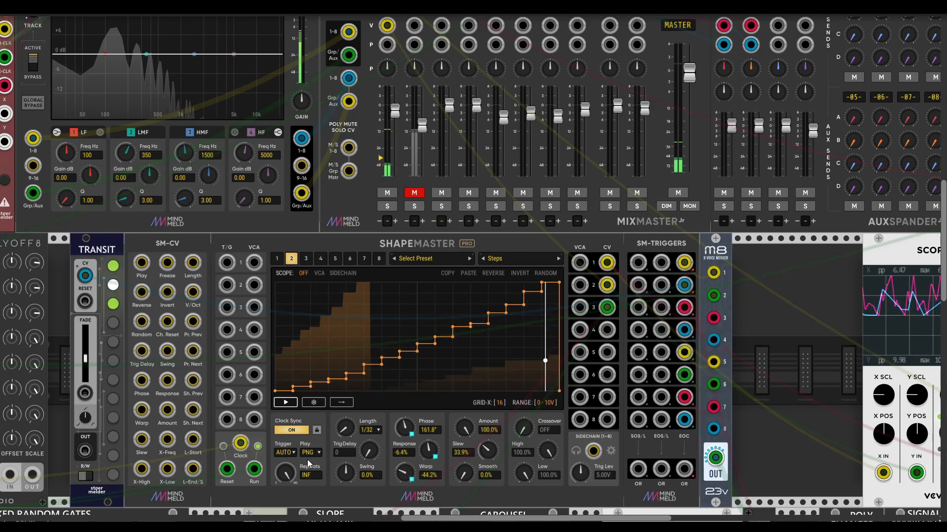
- Select ShapeMaster channel 1 and set its trigger mode to CV
{"action": "scroll", "coordinate": [333, 479], "scroll_direction": "left", "scroll_amount": 5}
{"action": "scroll", "coordinate": [334, 479], "scroll_direction": "down", "scroll_amount": 3}
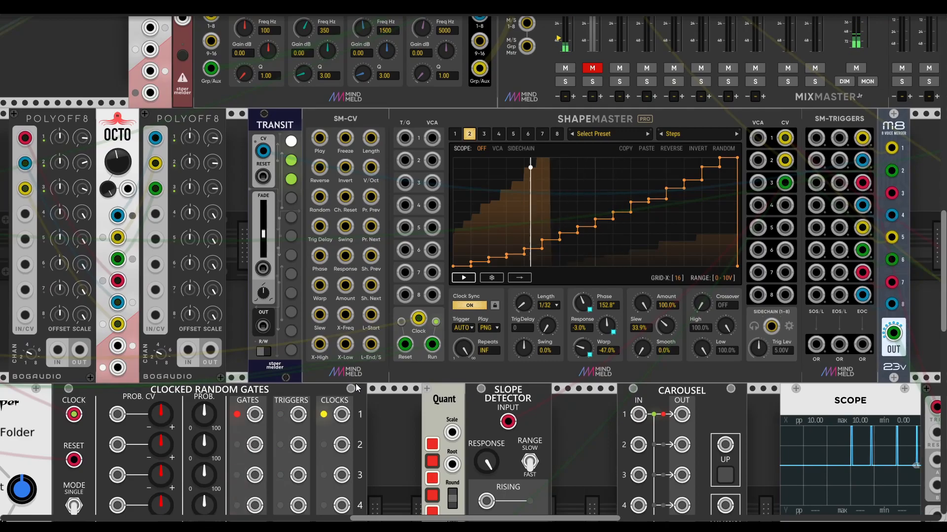
{"action": "scroll", "coordinate": [355, 389], "scroll_direction": "up", "scroll_amount": 3}
{"action": "scroll", "coordinate": [355, 389], "scroll_direction": "right", "scroll_amount": 2}
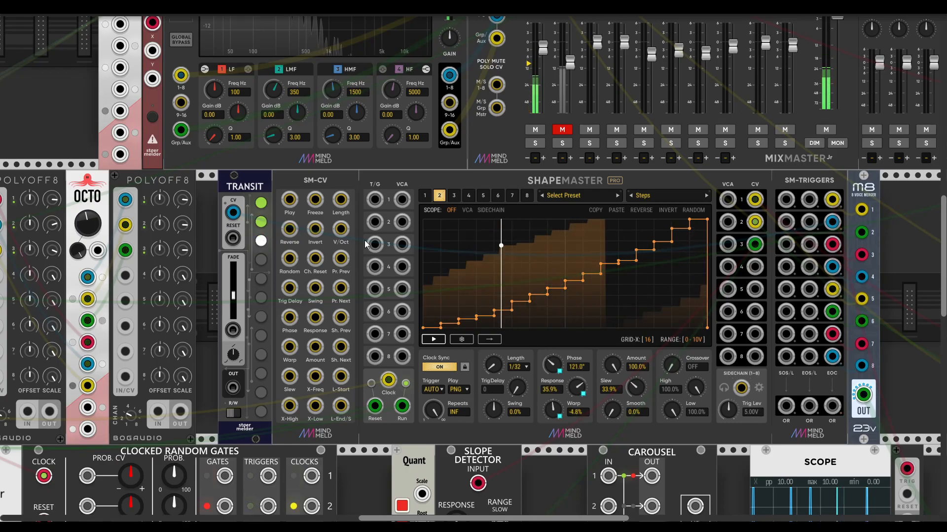
{"action": "left_click", "coordinate": [424, 197]}
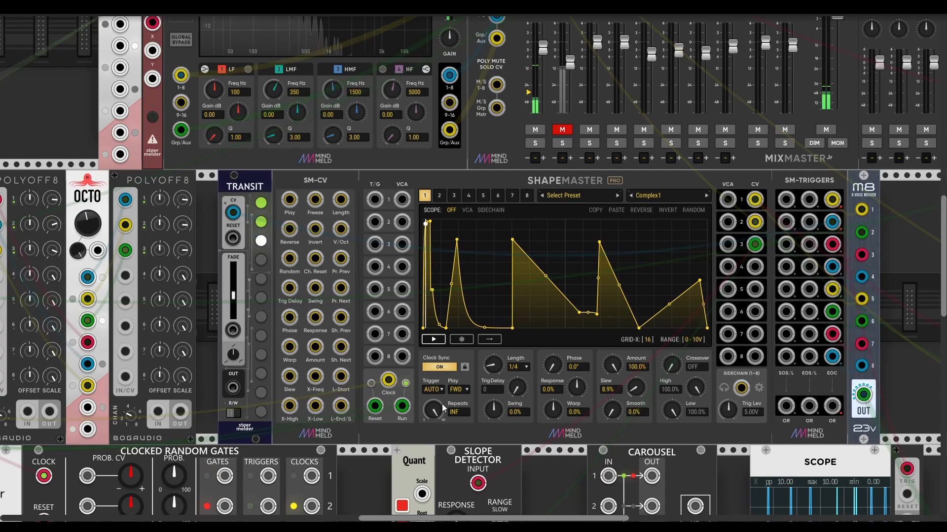
{"action": "left_click", "coordinate": [438, 389]}
{"action": "left_click", "coordinate": [462, 435]}
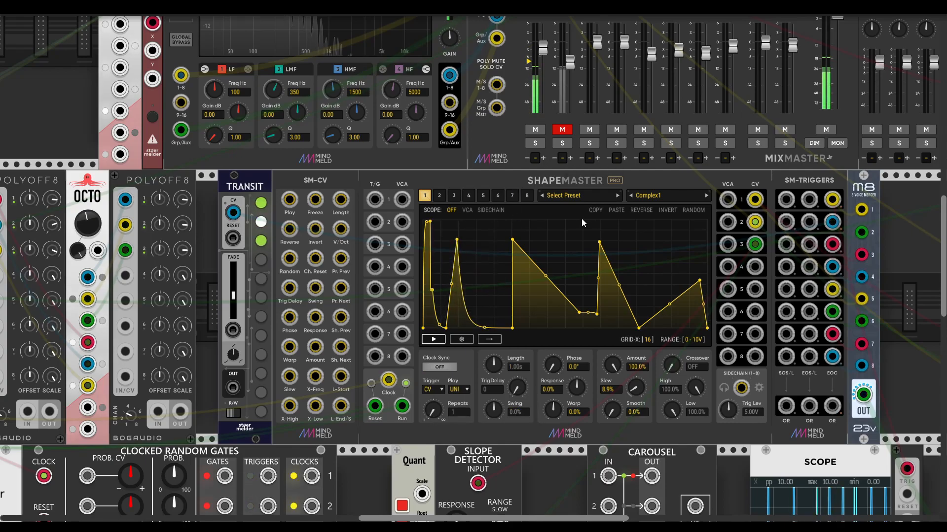
- Move Palette's Mix Out cable from MixMaster channel 1's left input to ShapeMaster channel 1's VCA input
{"action": "scroll", "coordinate": [583, 218], "scroll_direction": "up", "scroll_amount": 5}
{"action": "scroll", "coordinate": [584, 218], "scroll_direction": "right", "scroll_amount": 4}
{"action": "left_click_drag", "start_coordinate": [433, 33], "coordinate": [274, 311]}
{"action": "scroll", "coordinate": [469, 454], "scroll_direction": "down", "scroll_amount": 8}
{"action": "scroll", "coordinate": [469, 453], "scroll_direction": "right", "scroll_amount": 20}
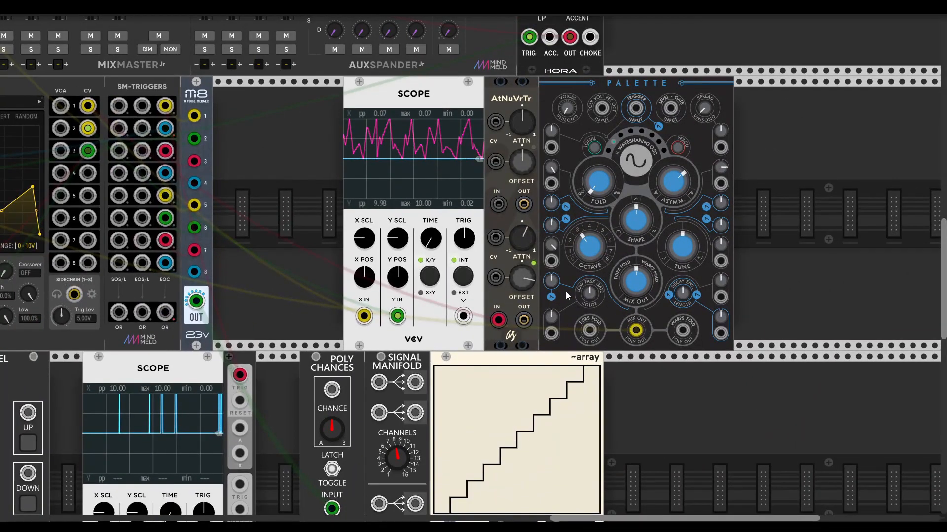
{"action": "scroll", "coordinate": [578, 294], "scroll_direction": "left", "scroll_amount": 16}
{"action": "scroll", "coordinate": [345, 286], "scroll_direction": "up", "scroll_amount": 7}
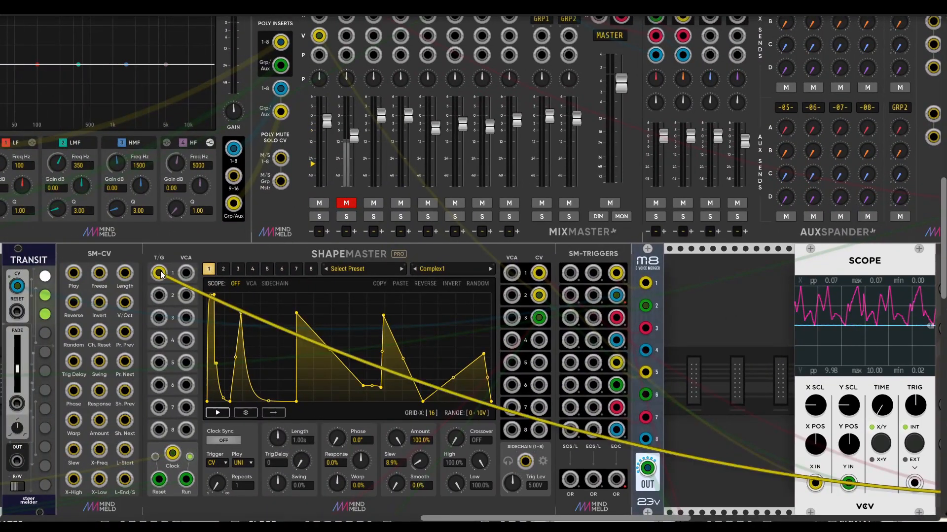
{"action": "left_click_drag", "start_coordinate": [162, 274], "coordinate": [186, 272]}
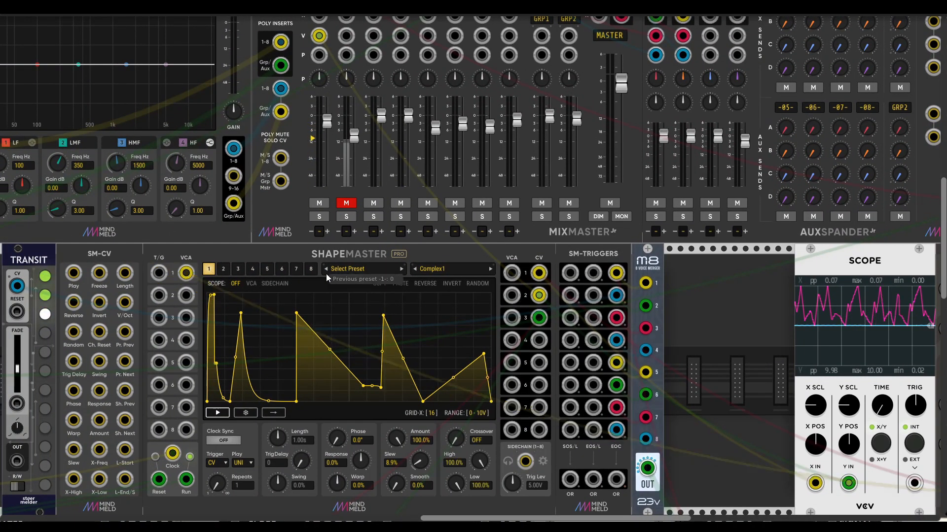
- Duplicate the Palette module, randomize the copy and patch its output into ShapeMaster channel 1's T/G input
{"action": "scroll", "coordinate": [652, 347], "scroll_direction": "right", "scroll_amount": 20}
{"action": "scroll", "coordinate": [652, 347], "scroll_direction": "down", "scroll_amount": 2}
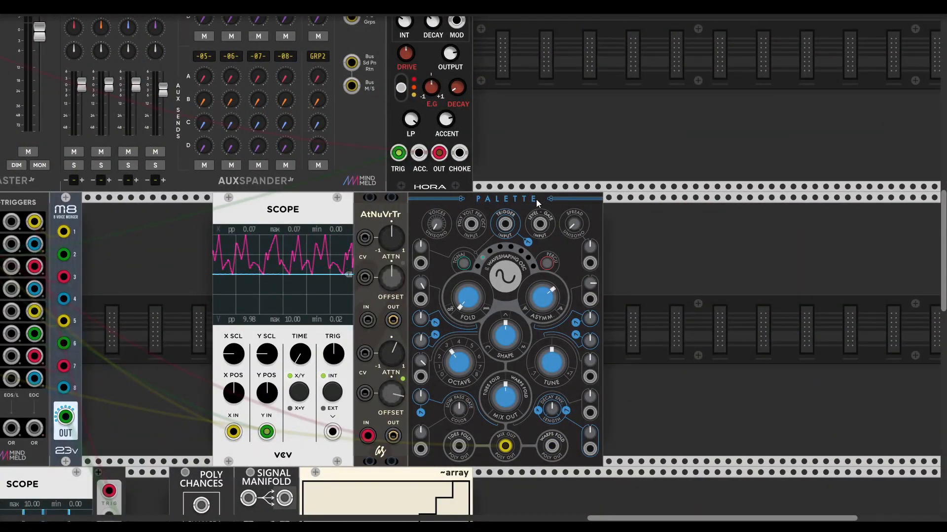
{"action": "key", "text": "ctrl+d"}
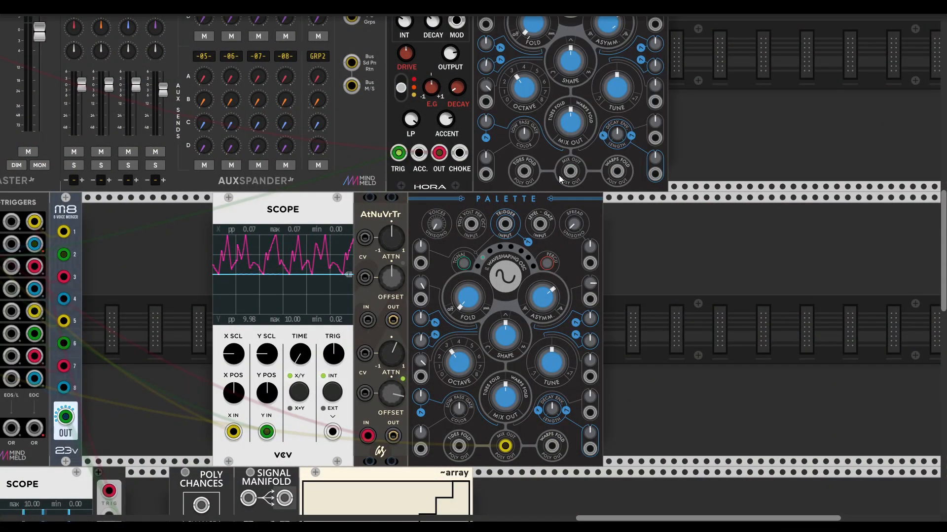
{"action": "scroll", "coordinate": [559, 179], "scroll_direction": "up", "scroll_amount": 7}
{"action": "key", "text": "ctrl+r"}
{"action": "left_click_drag", "start_coordinate": [575, 349], "coordinate": [153, 397]}
{"action": "scroll", "coordinate": [194, 381], "scroll_direction": "down", "scroll_amount": 1}
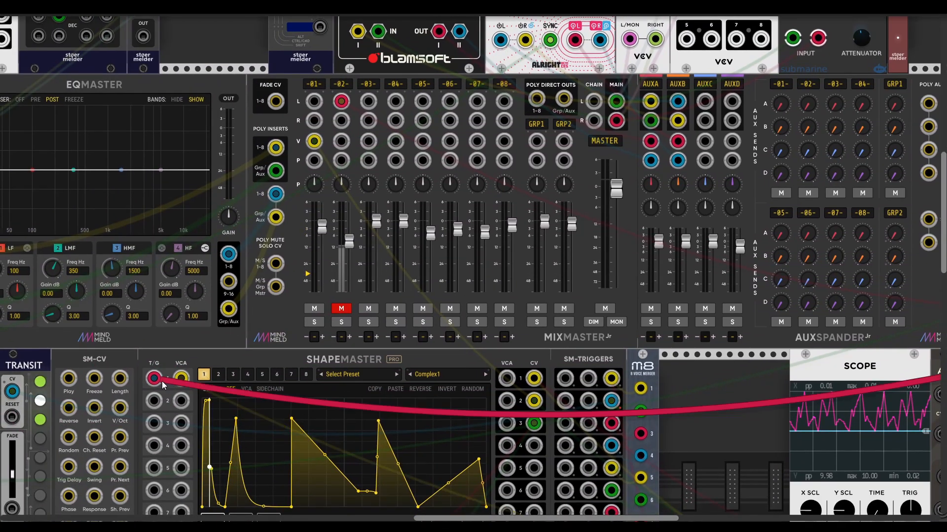
- Set ShapeMaster channel 1's play mode to BI
{"action": "scroll", "coordinate": [720, 395], "scroll_direction": "right", "scroll_amount": 18}
{"action": "scroll", "coordinate": [720, 395], "scroll_direction": "up", "scroll_amount": 4}
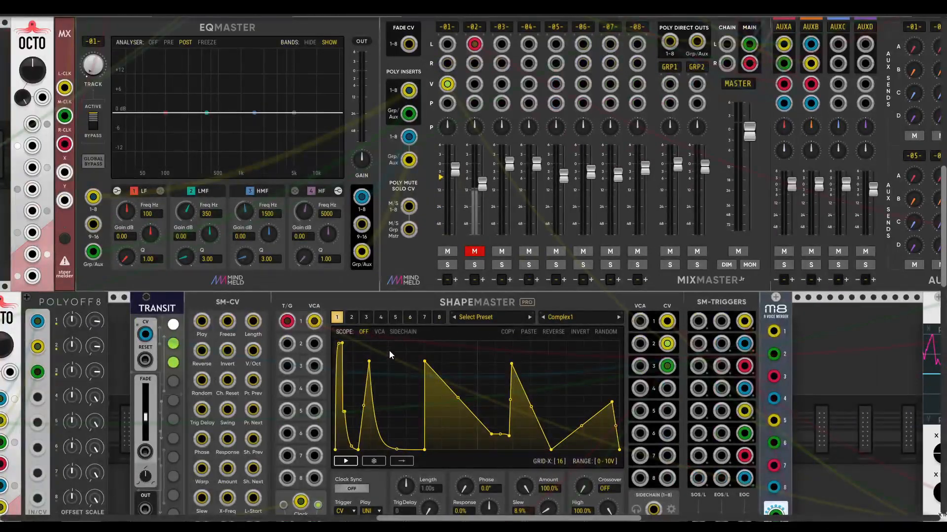
{"action": "left_click", "coordinate": [371, 439]}
{"action": "left_click", "coordinate": [380, 455]}
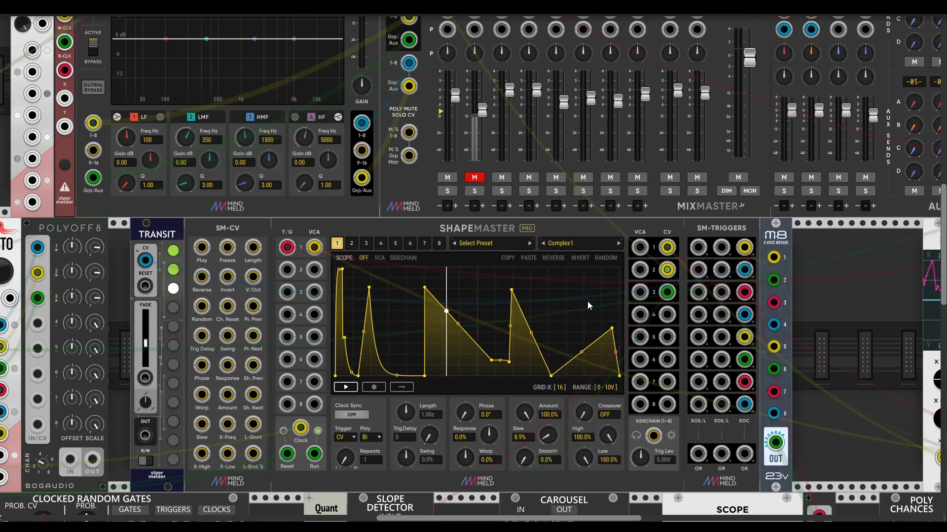
- Unplug MixMaster channel 1's volume CV, connect ShapeMaster channel 1's VCA output to its left input and set its fader to about -0.25 dB
{"action": "scroll", "coordinate": [622, 253], "scroll_direction": "up", "scroll_amount": 3}
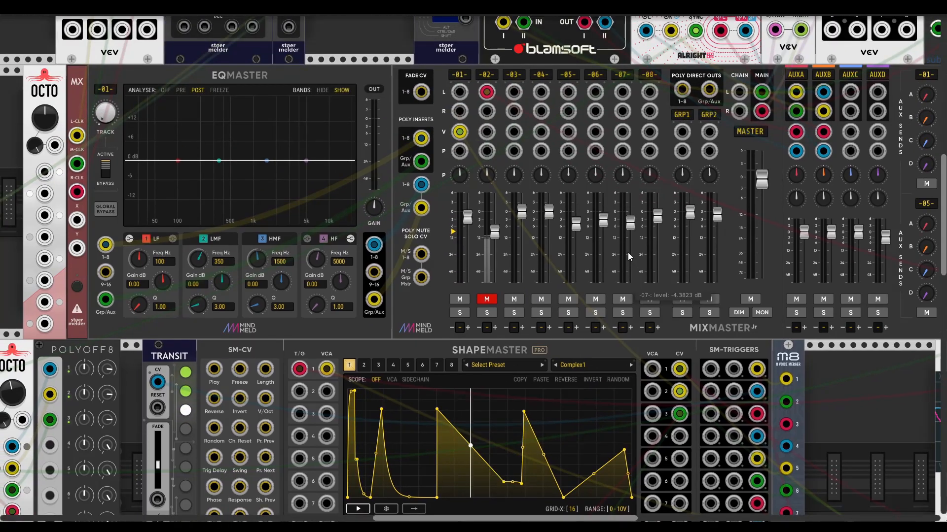
{"action": "left_click_drag", "start_coordinate": [468, 217], "coordinate": [468, 256]}
{"action": "left_click_drag", "start_coordinate": [459, 132], "coordinate": [471, 153]}
{"action": "left_click_drag", "start_coordinate": [459, 92], "coordinate": [652, 370]}
{"action": "left_click_drag", "start_coordinate": [474, 260], "coordinate": [473, 214]}
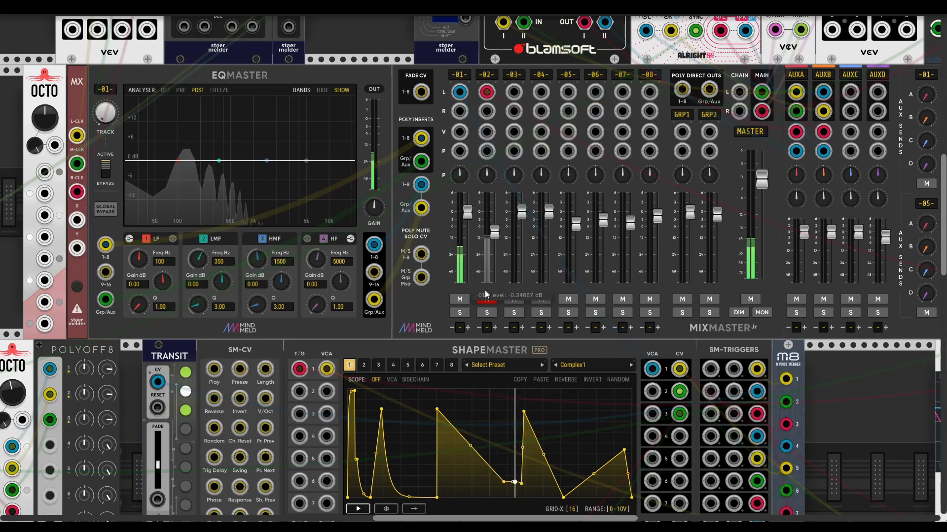
- Set ShapeMaster channel 1's Phase to 233.3°
{"action": "scroll", "coordinate": [474, 280], "scroll_direction": "right", "scroll_amount": 2}
{"action": "scroll", "coordinate": [475, 280], "scroll_direction": "down", "scroll_amount": 5}
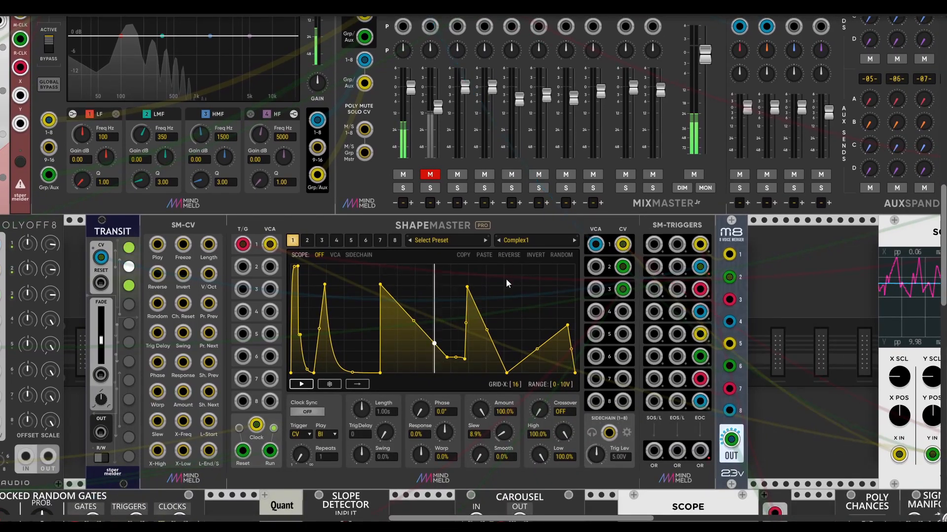
{"action": "left_click_drag", "start_coordinate": [419, 410], "coordinate": [419, 295]}
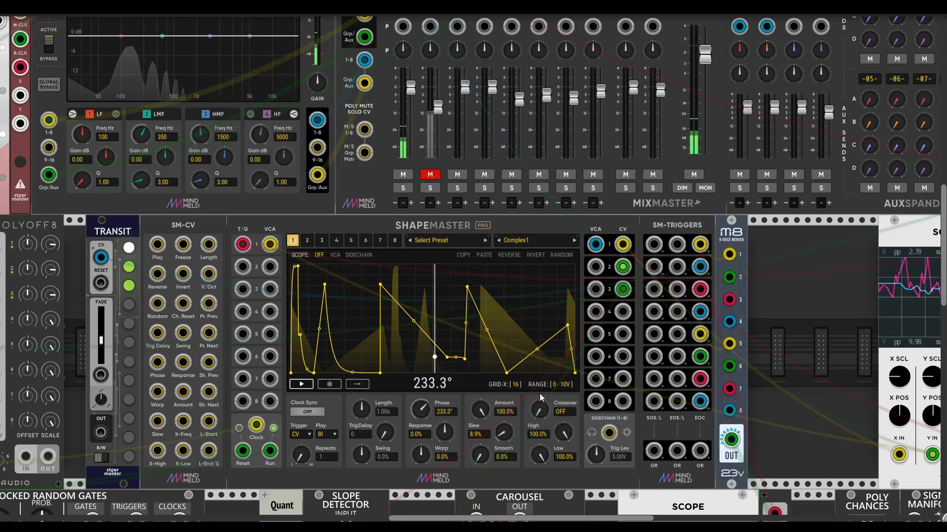
- Load the Saw Curved shape from MindMeld's BasicShapes into ShapeMaster channel 1
{"action": "left_click", "coordinate": [526, 241]}
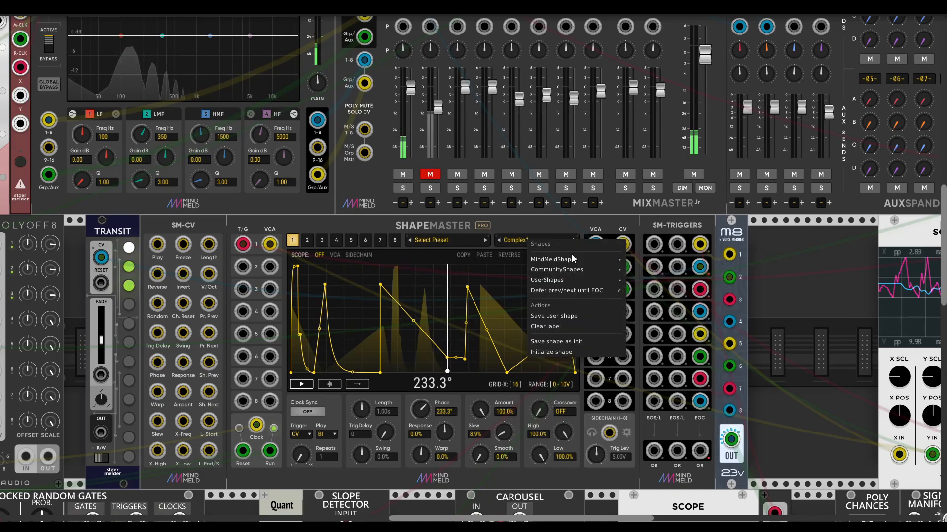
{"action": "mouse_move", "coordinate": [719, 271]}
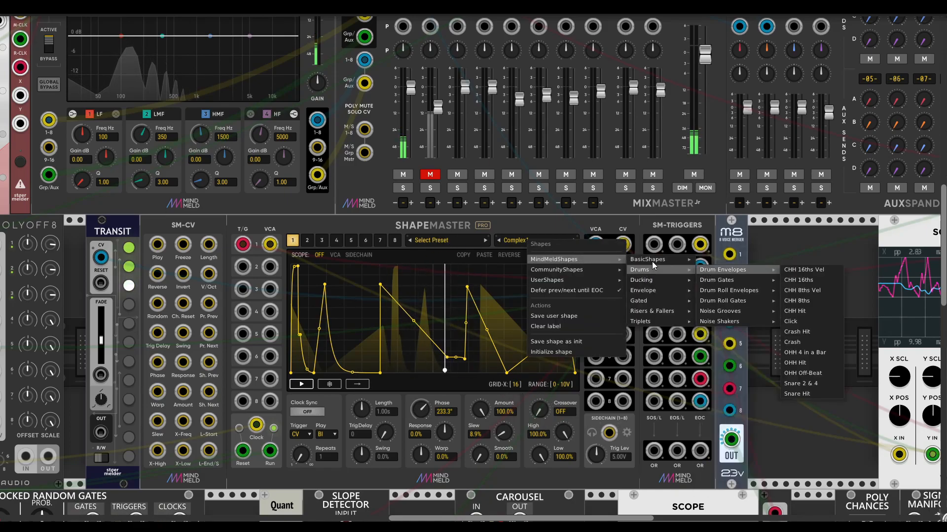
{"action": "mouse_move", "coordinate": [652, 260]}
{"action": "left_click", "coordinate": [718, 268]}
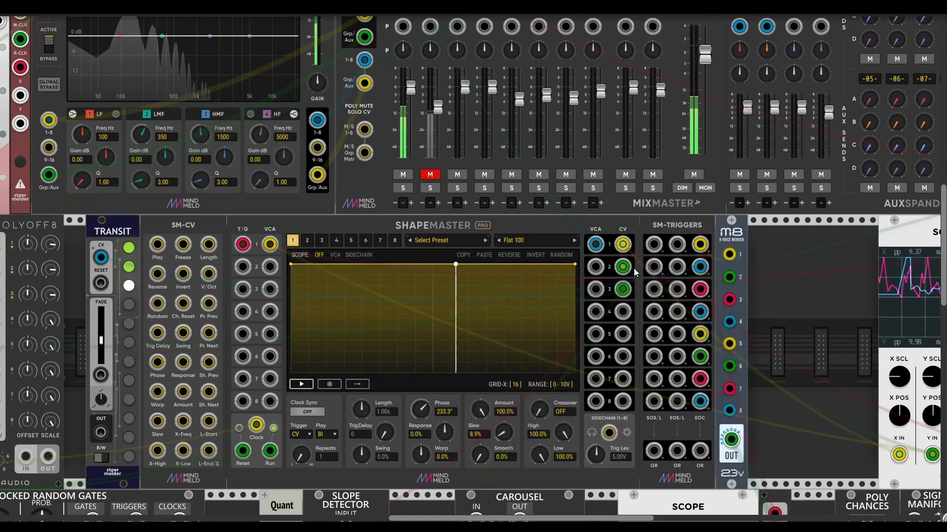
{"action": "left_click", "coordinate": [575, 241]}
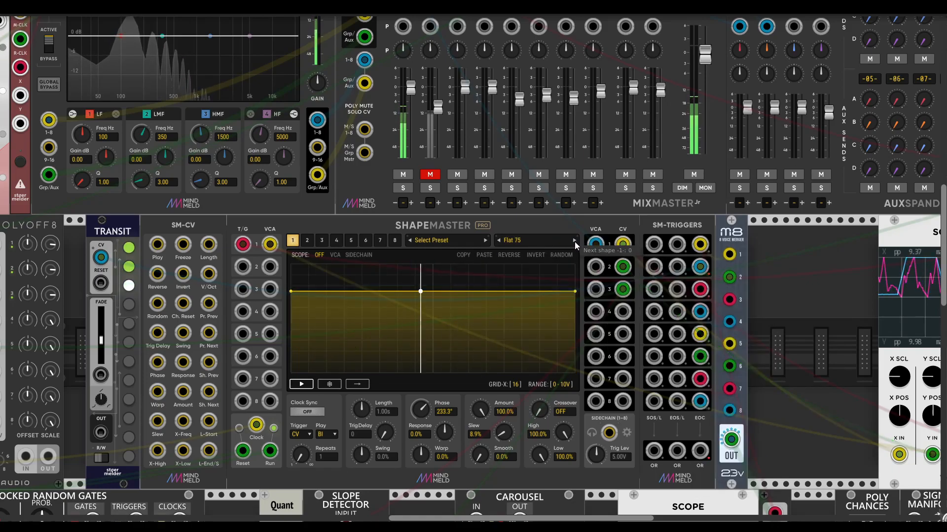
{"action": "left_click", "coordinate": [575, 241]}
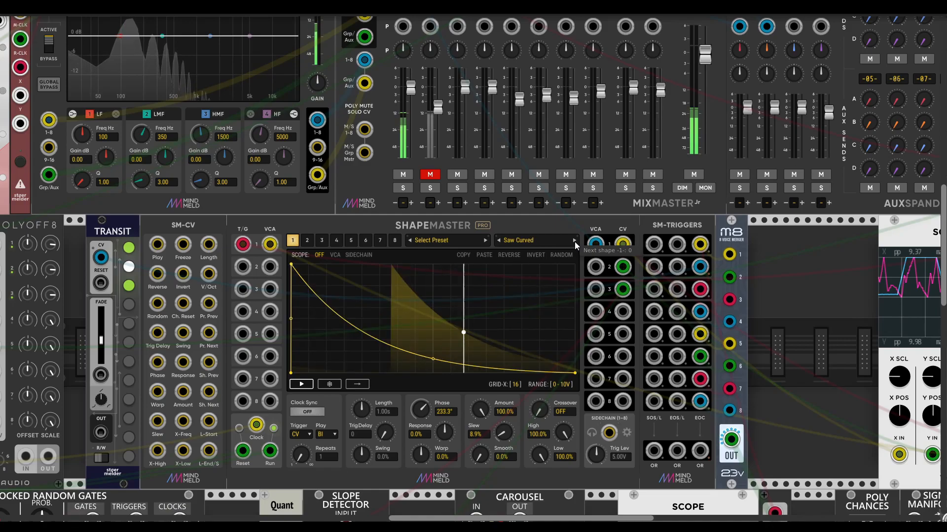
- Set ShapeMaster channel 1's Slew to 0.0%, Response to 69.3%, Phase to 156.6° and Warp to -38.1%
{"action": "double_click", "coordinate": [450, 405]}
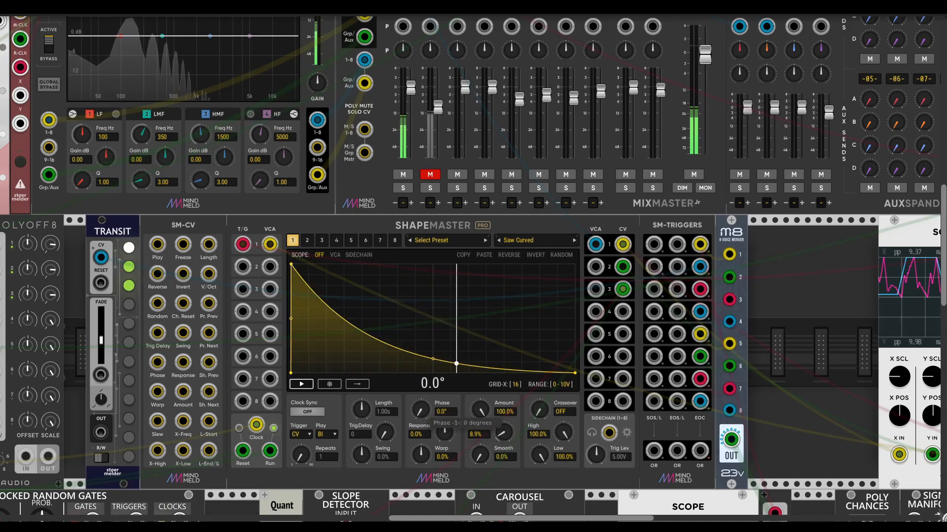
{"action": "double_click", "coordinate": [502, 435]}
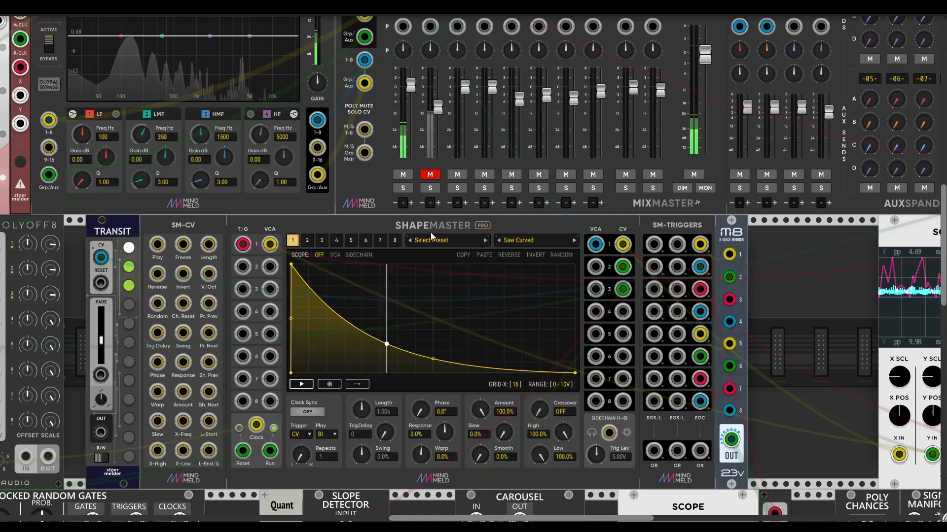
{"action": "left_click_drag", "start_coordinate": [447, 433], "coordinate": [420, 389]}
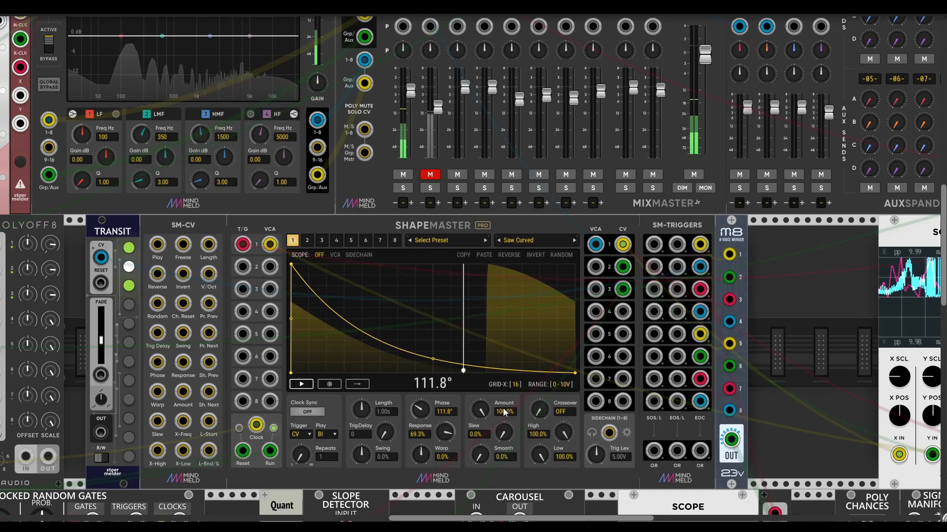
{"action": "left_click_drag", "start_coordinate": [422, 417], "coordinate": [421, 407]}
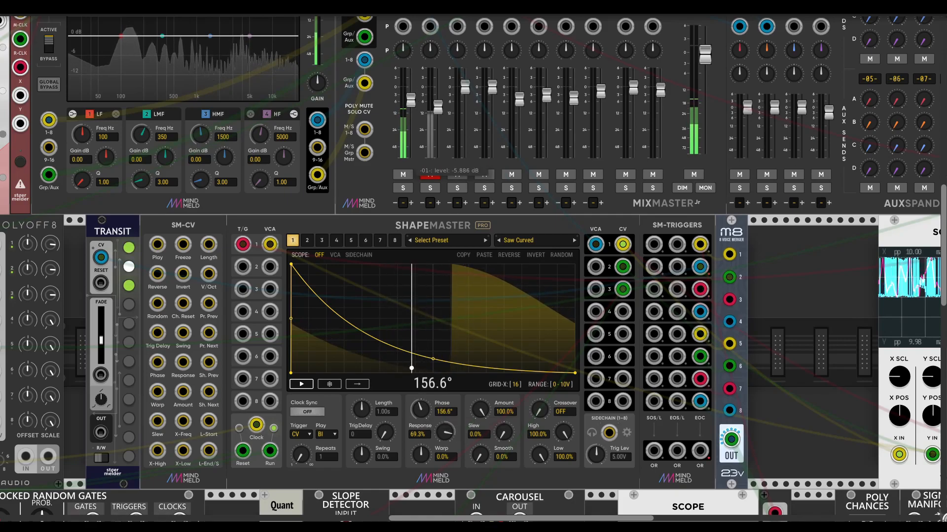
{"action": "mouse_move", "coordinate": [420, 454]}
{"action": "left_mouse_down"}
{"action": "mouse_move", "coordinate": [420, 433]}
{"action": "mouse_move", "coordinate": [420, 490]}
{"action": "mouse_move", "coordinate": [420, 459]}
{"action": "mouse_move", "coordinate": [421, 471]}
{"action": "left_mouse_up"}
- Patch the output of the Polyoff8 beside TRANSIT into SM-CV's Warp input and set channel 1's Smooth to 0.2%
{"action": "scroll", "coordinate": [464, 454], "scroll_direction": "left", "scroll_amount": 10}
{"action": "scroll", "coordinate": [463, 454], "scroll_direction": "down", "scroll_amount": 3}
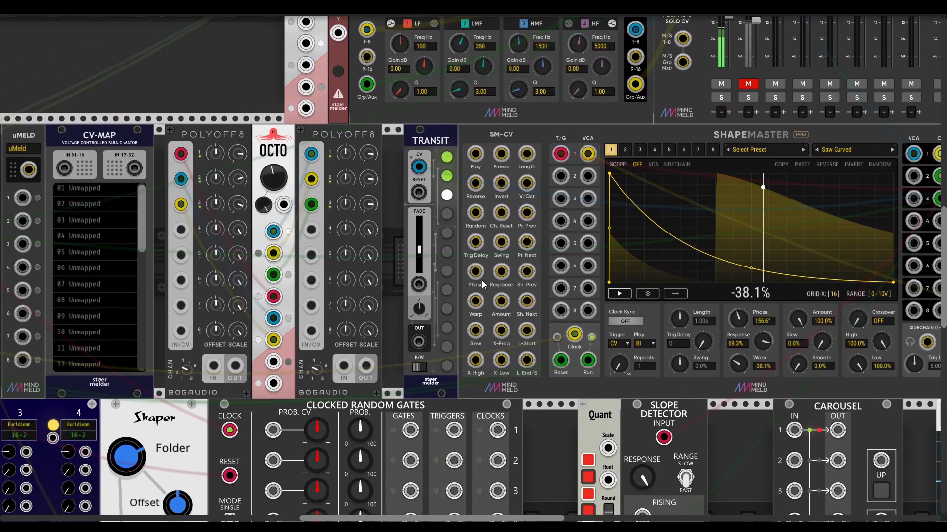
{"action": "left_click_drag", "start_coordinate": [471, 302], "coordinate": [367, 366]}
{"action": "scroll", "coordinate": [672, 404], "scroll_direction": "right", "scroll_amount": 2}
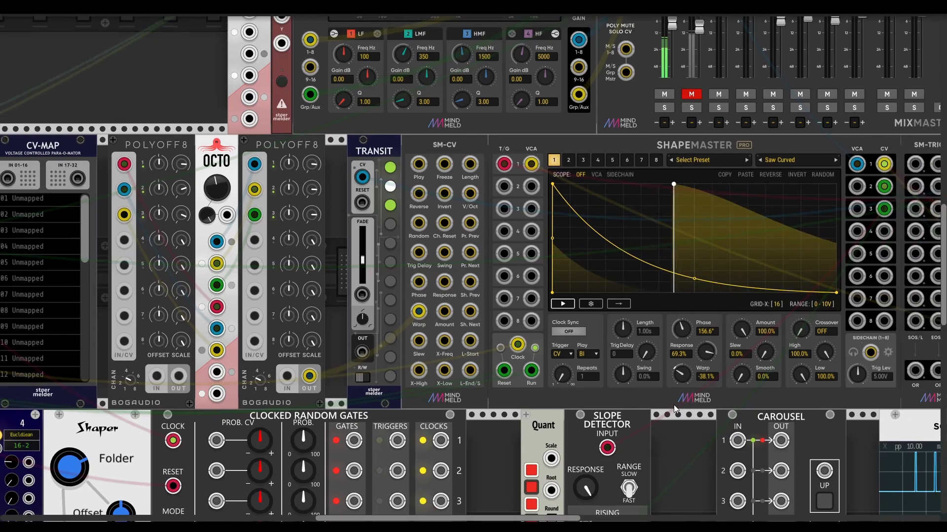
{"action": "scroll", "coordinate": [729, 345], "scroll_direction": "right", "scroll_amount": 6}
{"action": "scroll", "coordinate": [730, 346], "scroll_direction": "right", "scroll_amount": 1}
{"action": "left_click_drag", "start_coordinate": [543, 393], "coordinate": [565, 369]}
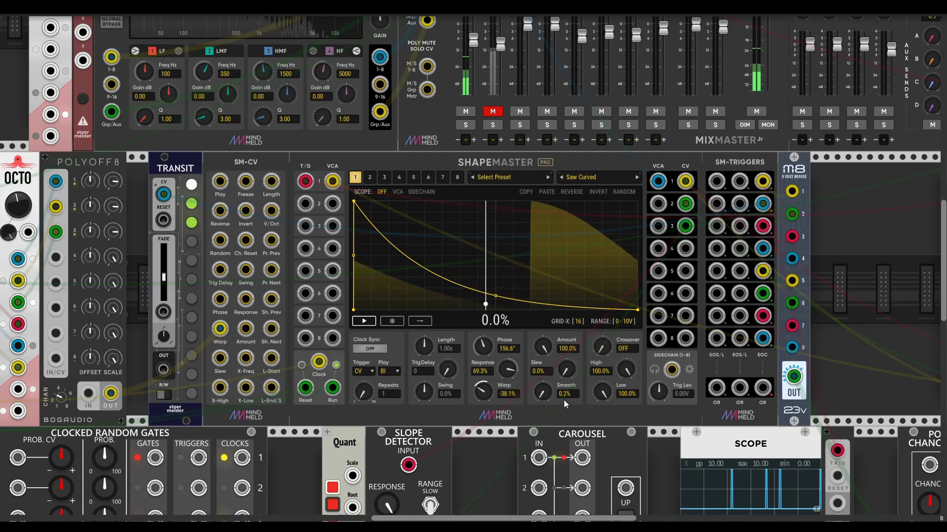
- Set MixMaster channel 1's fader to about -0.65 dB
{"action": "left_click_drag", "start_coordinate": [659, 338], "coordinate": [549, 393]}
{"action": "left_click_drag", "start_coordinate": [908, 329], "coordinate": [602, 344]}
{"action": "left_click_drag", "start_coordinate": [781, 169], "coordinate": [640, 253]}
{"action": "mouse_move", "coordinate": [702, 138]}
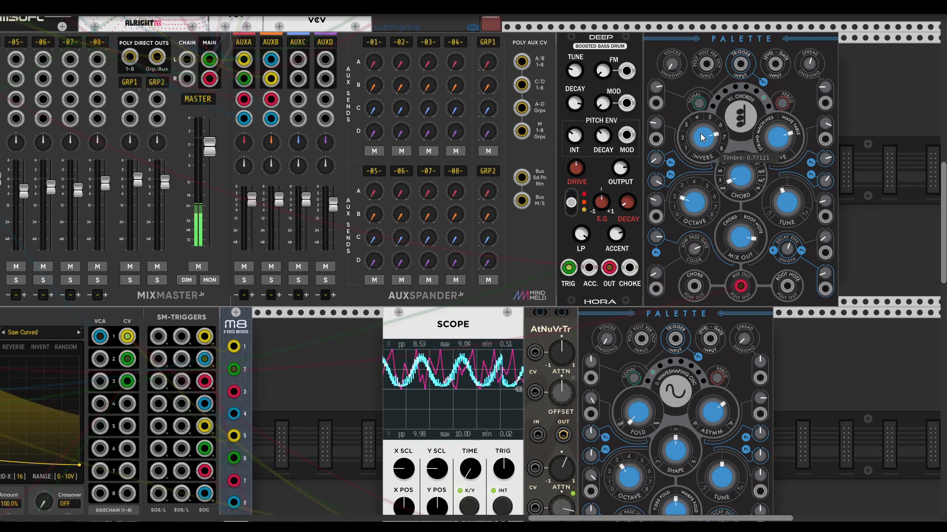
{"action": "left_click_drag", "start_coordinate": [421, 245], "coordinate": [937, 221]}
{"action": "left_click_drag", "start_coordinate": [434, 176], "coordinate": [434, 158]}
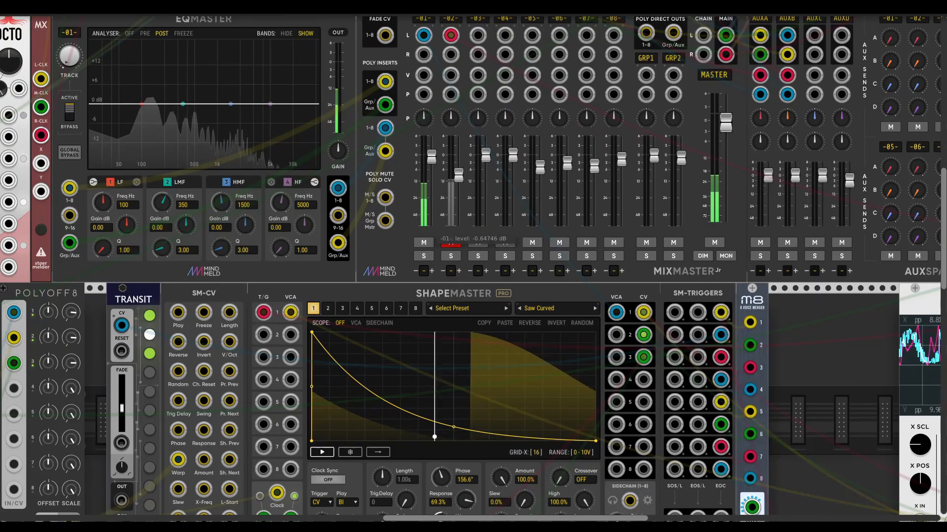
- Vary the upper Palette's inversion, chord, wave and pitch knobs
{"action": "scroll", "coordinate": [773, 322], "scroll_direction": "right", "scroll_amount": 13}
{"action": "left_click_drag", "start_coordinate": [557, 133], "coordinate": [557, 117]}
{"action": "left_click_drag", "start_coordinate": [594, 172], "coordinate": [595, 171]}
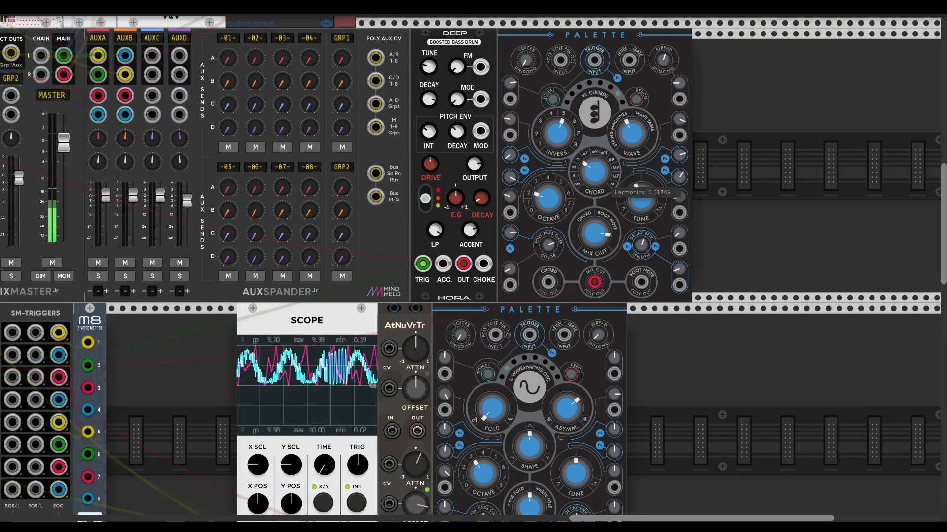
{"action": "left_click_drag", "start_coordinate": [557, 133], "coordinate": [557, 132]}
{"action": "left_click_drag", "start_coordinate": [631, 133], "coordinate": [631, 132]}
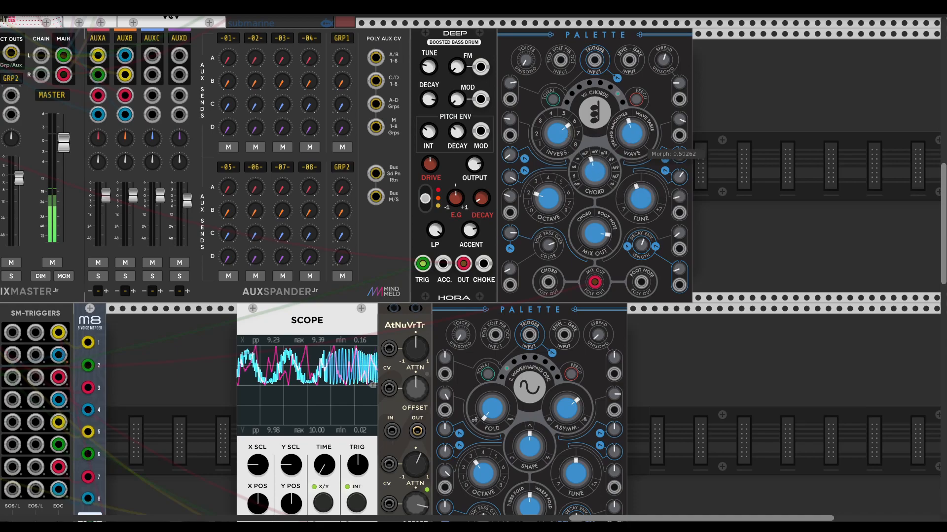
{"action": "left_click_drag", "start_coordinate": [640, 198], "coordinate": [641, 197]}
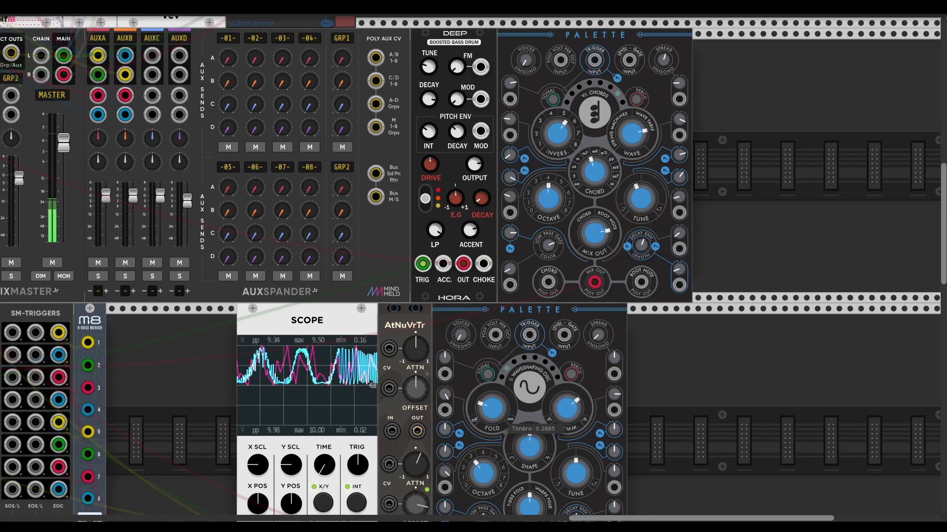
- Set the lower Palette's Fold to about 0.354 and its Shape to about 0.893
{"action": "left_click_drag", "start_coordinate": [498, 413], "coordinate": [498, 416]}
{"action": "scroll", "coordinate": [515, 420], "scroll_direction": "down", "scroll_amount": 4}
{"action": "scroll", "coordinate": [515, 421], "scroll_direction": "left", "scroll_amount": 4}
{"action": "left_click_drag", "start_coordinate": [620, 358], "coordinate": [620, 354]}
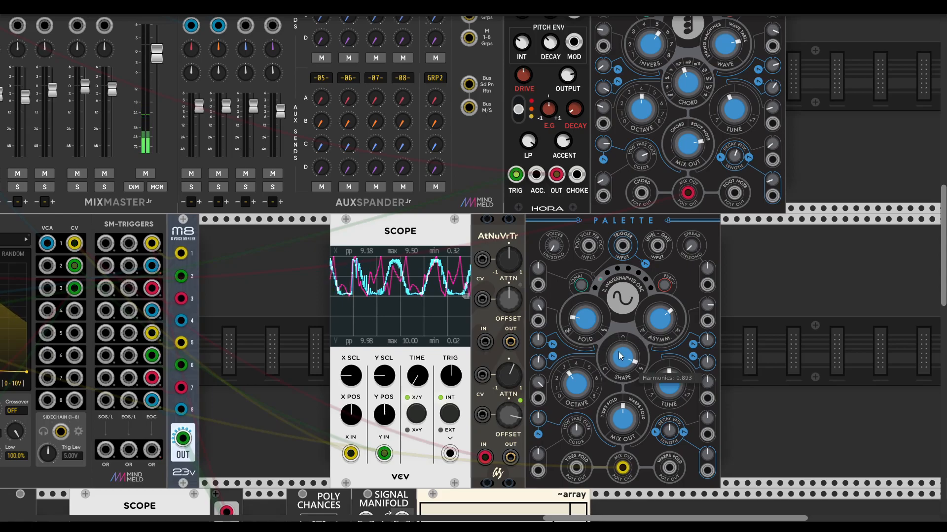
{"action": "left_click_drag", "start_coordinate": [576, 384], "coordinate": [575, 384]}
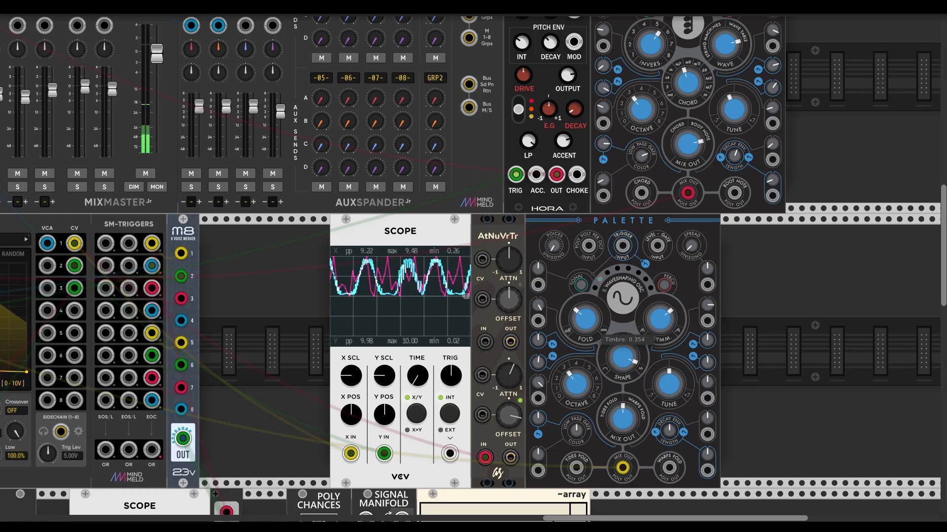
- Switch both Palette modules to the Two Operator FM engine, with the lower one's Mod at about 0.168
{"action": "scroll", "coordinate": [333, 316], "scroll_direction": "left", "scroll_amount": 16}
{"action": "scroll", "coordinate": [333, 315], "scroll_direction": "up", "scroll_amount": 3}
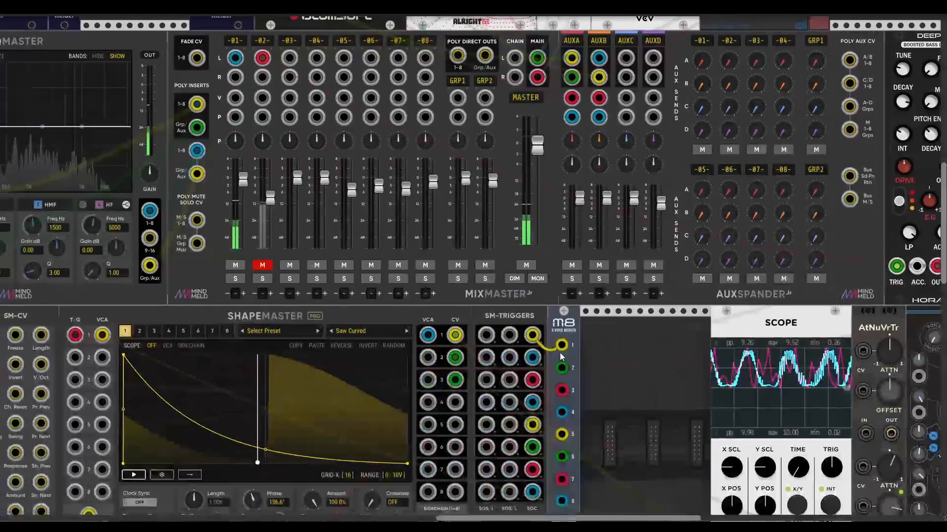
{"action": "scroll", "coordinate": [333, 315], "scroll_direction": "left", "scroll_amount": 4}
{"action": "scroll", "coordinate": [333, 316], "scroll_direction": "down", "scroll_amount": 3}
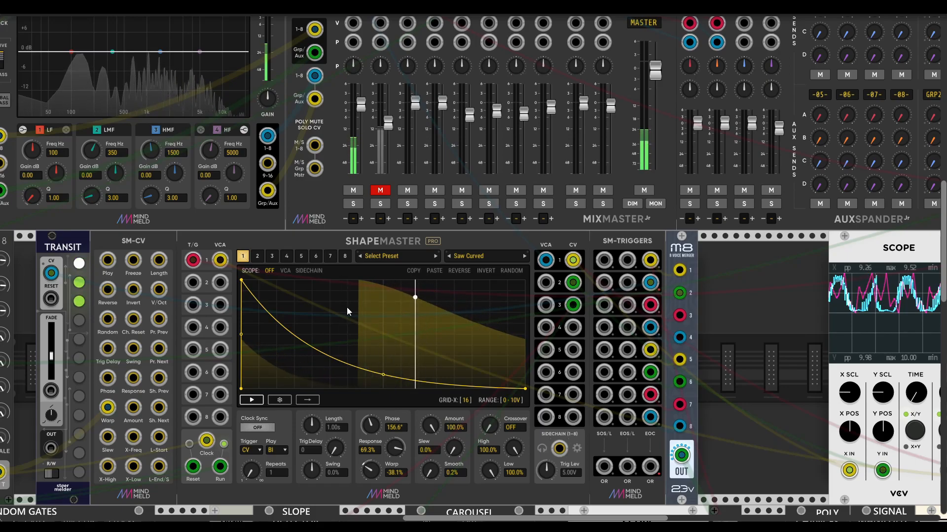
{"action": "scroll", "coordinate": [706, 297], "scroll_direction": "right", "scroll_amount": 20}
{"action": "scroll", "coordinate": [706, 297], "scroll_direction": "up", "scroll_amount": 1}
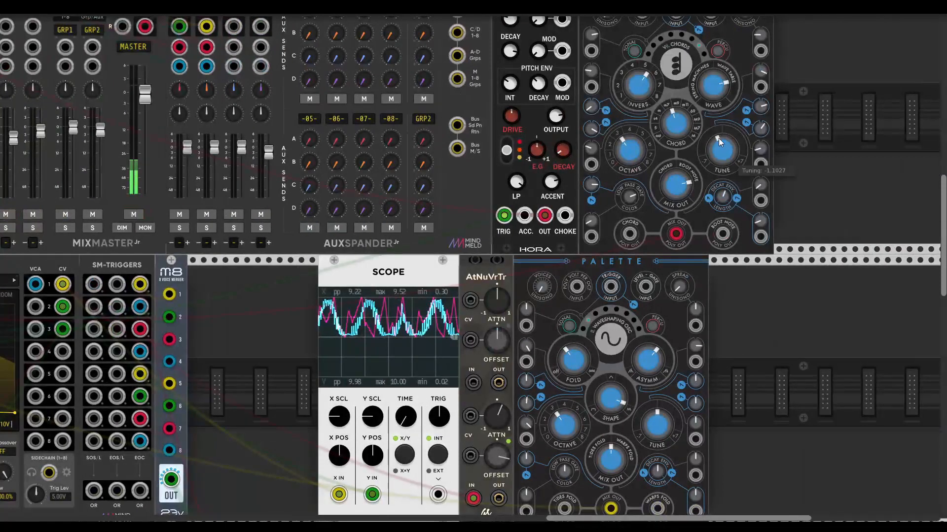
{"action": "mouse_move", "coordinate": [715, 87]}
{"action": "left_click_drag", "start_coordinate": [678, 125], "coordinate": [638, 165]}
{"action": "left_click", "coordinate": [663, 42]}
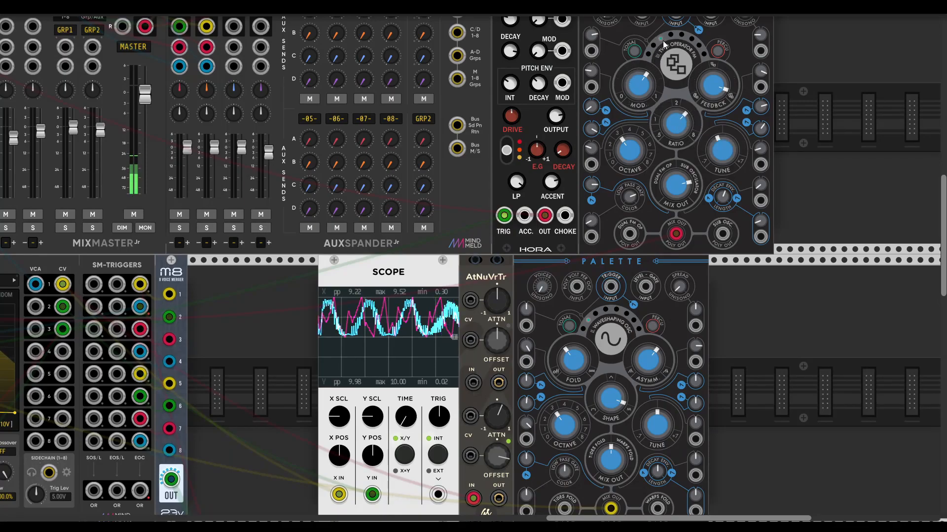
{"action": "left_click", "coordinate": [601, 316]}
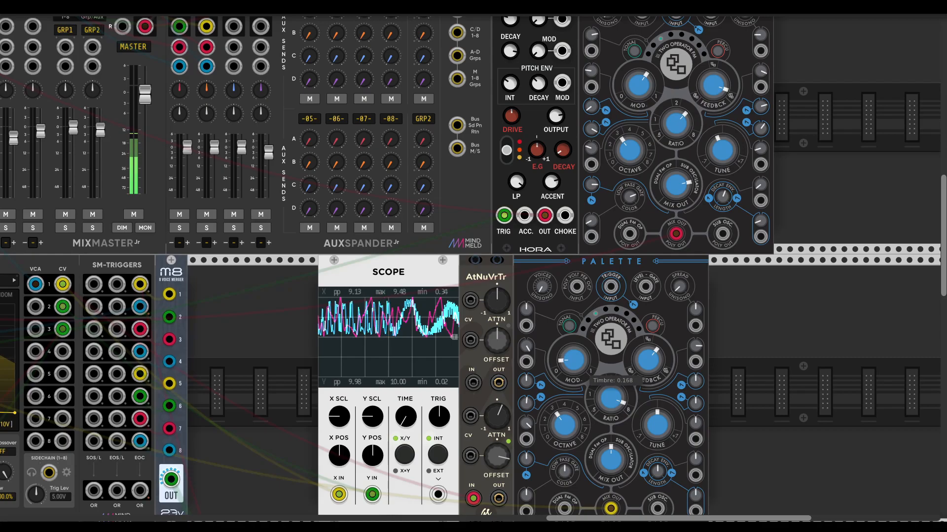
- Lower MixMaster channel 1's fader and mute the channel
{"action": "scroll", "coordinate": [578, 371], "scroll_direction": "left", "scroll_amount": 10}
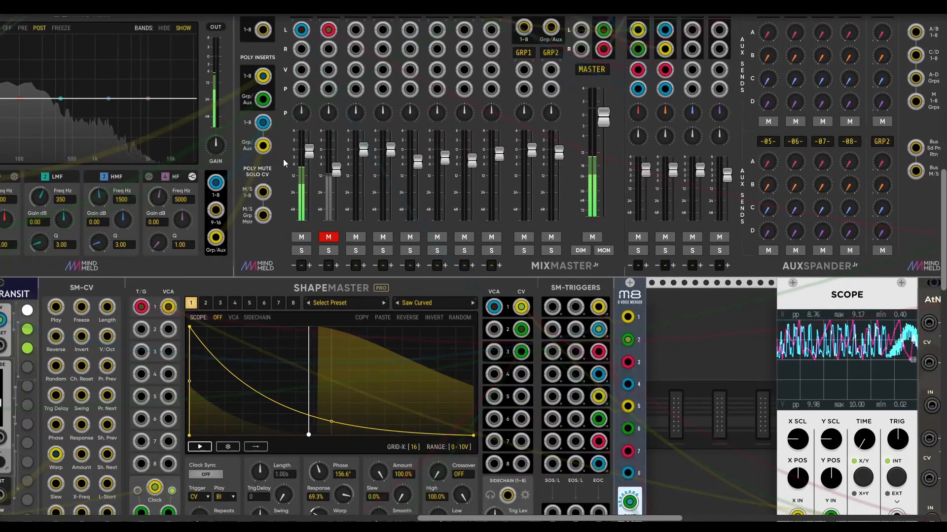
{"action": "scroll", "coordinate": [666, 372], "scroll_direction": "left", "scroll_amount": 2}
{"action": "scroll", "coordinate": [666, 373], "scroll_direction": "down", "scroll_amount": 1}
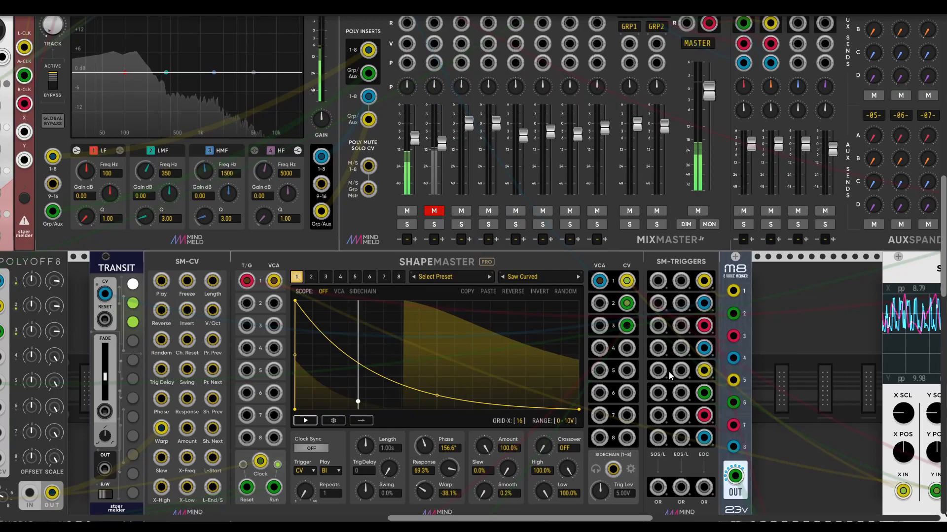
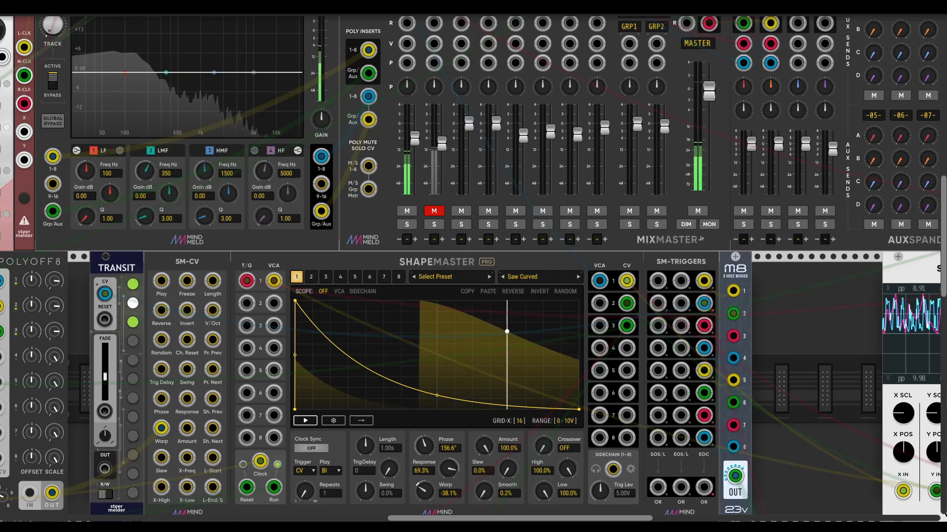
{"action": "left_click_drag", "start_coordinate": [740, 320], "coordinate": [580, 279]}
{"action": "left_click", "coordinate": [248, 171]}
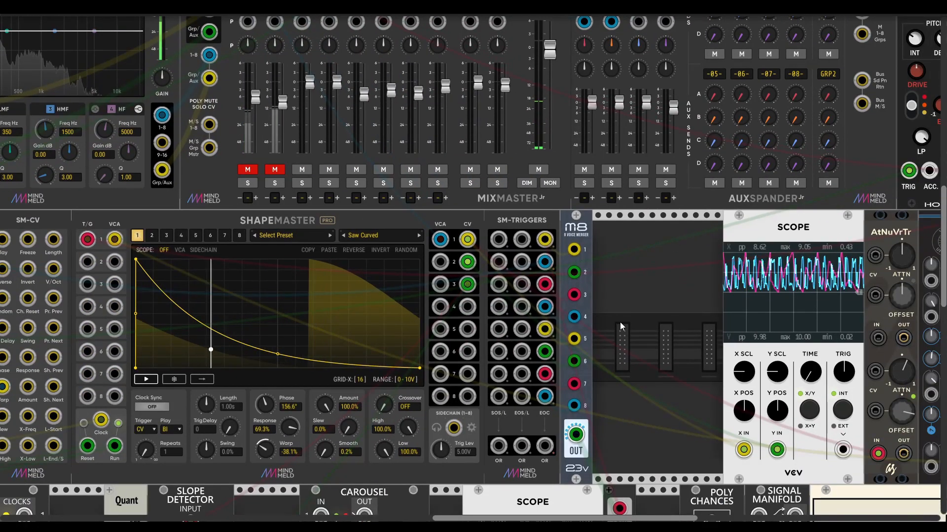
- Move the AtNuVrTr module next to the M8 merger and select ShapeMaster channel 6
{"action": "left_click_drag", "start_coordinate": [870, 256], "coordinate": [599, 259]}
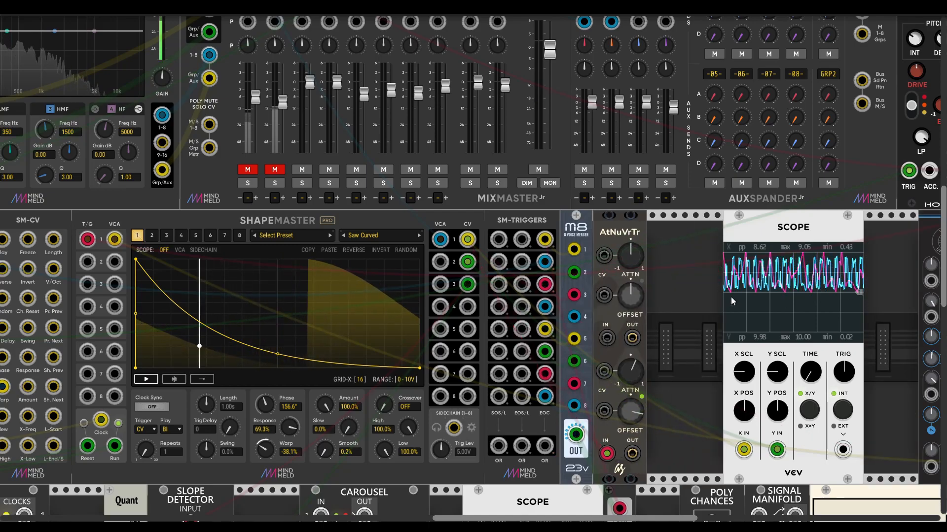
{"action": "left_click", "coordinate": [152, 236]}
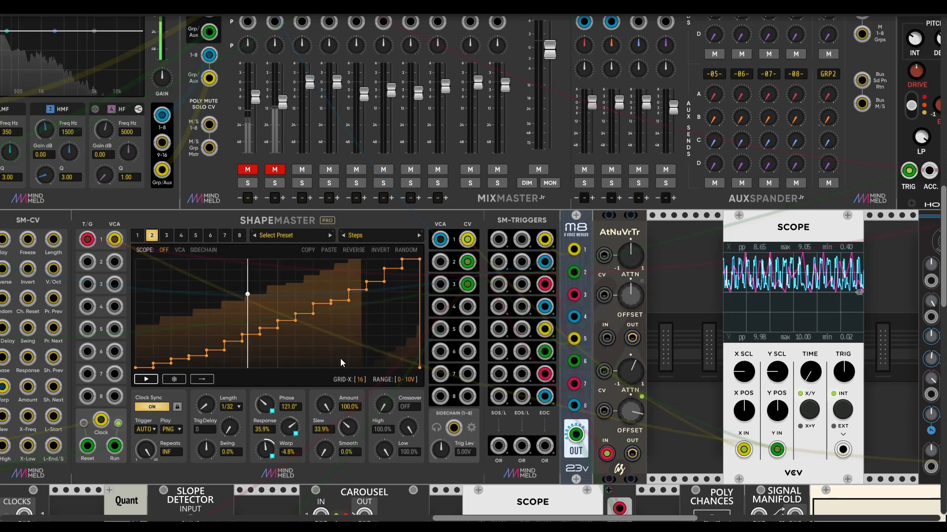
{"action": "scroll", "coordinate": [342, 359], "scroll_direction": "left", "scroll_amount": 5}
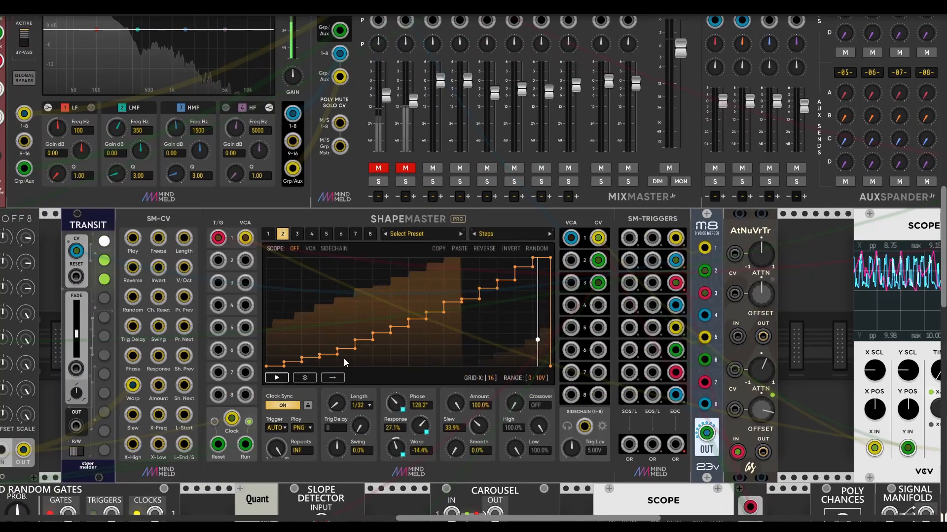
{"action": "left_click", "coordinate": [298, 235]}
{"action": "left_click", "coordinate": [314, 235]}
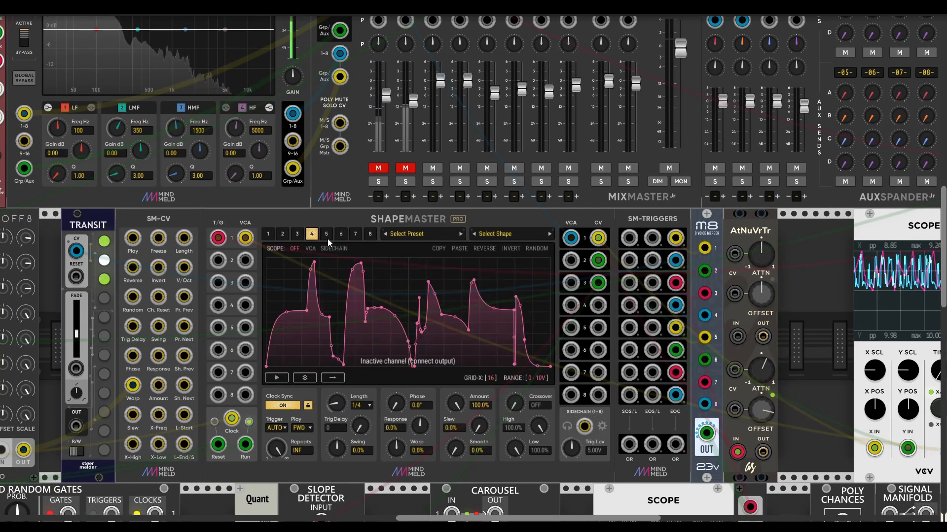
{"action": "left_click", "coordinate": [326, 235]}
{"action": "left_click", "coordinate": [340, 234]}
{"action": "left_click", "coordinate": [327, 235]}
{"action": "left_click", "coordinate": [341, 234]}
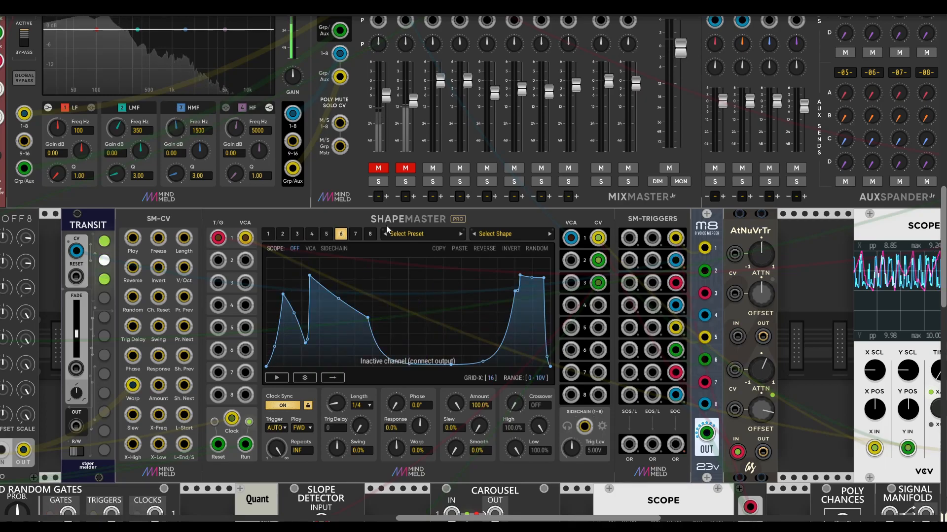
- Patch ShapeMaster channel 6's CV output into AtNuVrTr's lower input and set channel 6's Amount to 100%
{"action": "left_click_drag", "start_coordinate": [598, 352], "coordinate": [739, 453]}
{"action": "left_click_drag", "start_coordinate": [738, 453], "coordinate": [598, 351]}
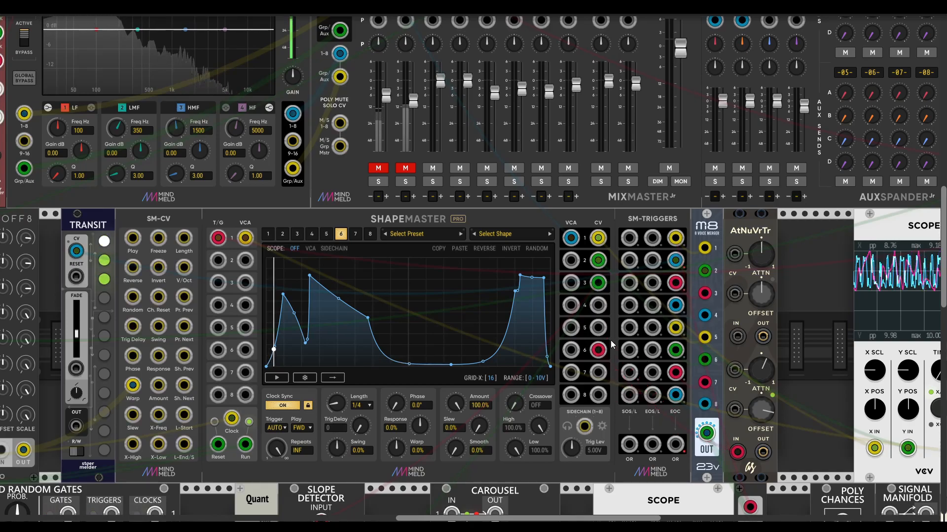
{"action": "mouse_move", "coordinate": [467, 417]}
{"action": "left_mouse_down"}
{"action": "mouse_move", "coordinate": [467, 454]}
{"action": "mouse_move", "coordinate": [458, 404]}
{"action": "left_mouse_up"}
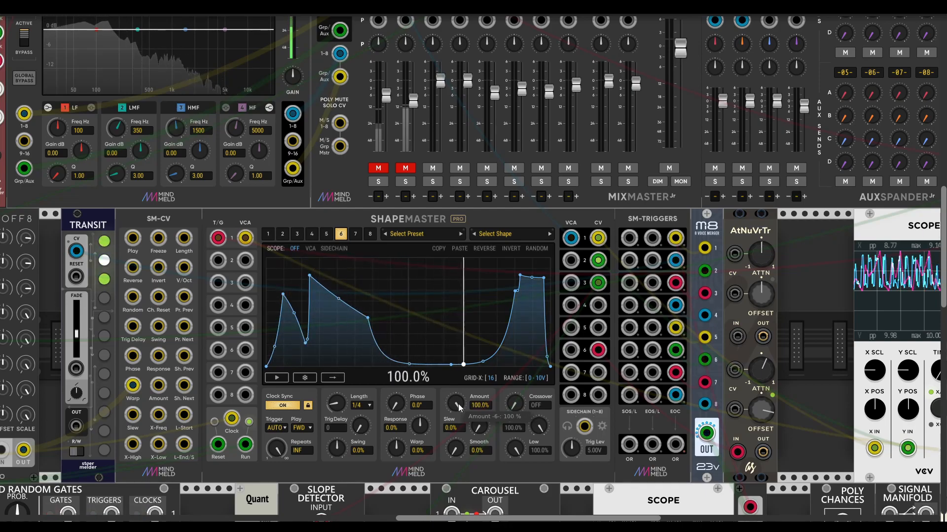
- Unplug the cable from the Scope's X input and raise the flat low section of ShapeMaster channel 6's curve
{"action": "left_click_drag", "start_coordinate": [518, 413], "coordinate": [379, 370]}
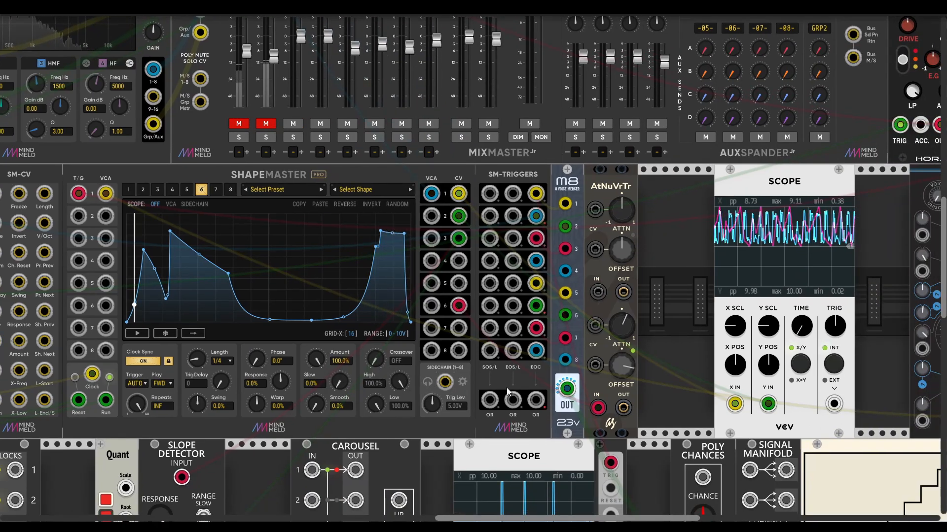
{"action": "left_click_drag", "start_coordinate": [734, 404], "coordinate": [740, 403]}
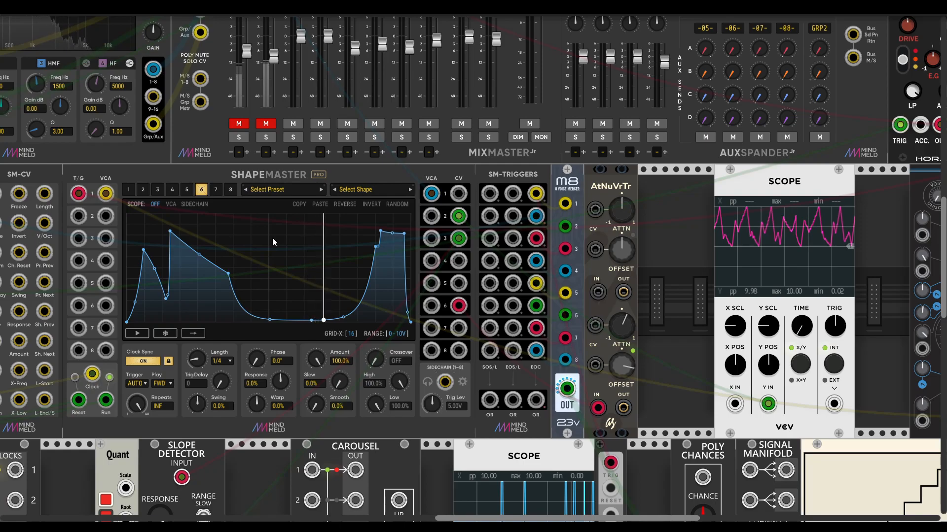
{"action": "mouse_move", "coordinate": [316, 361]}
{"action": "left_mouse_down"}
{"action": "mouse_move", "coordinate": [316, 419]}
{"action": "mouse_move", "coordinate": [316, 360]}
{"action": "left_mouse_up"}
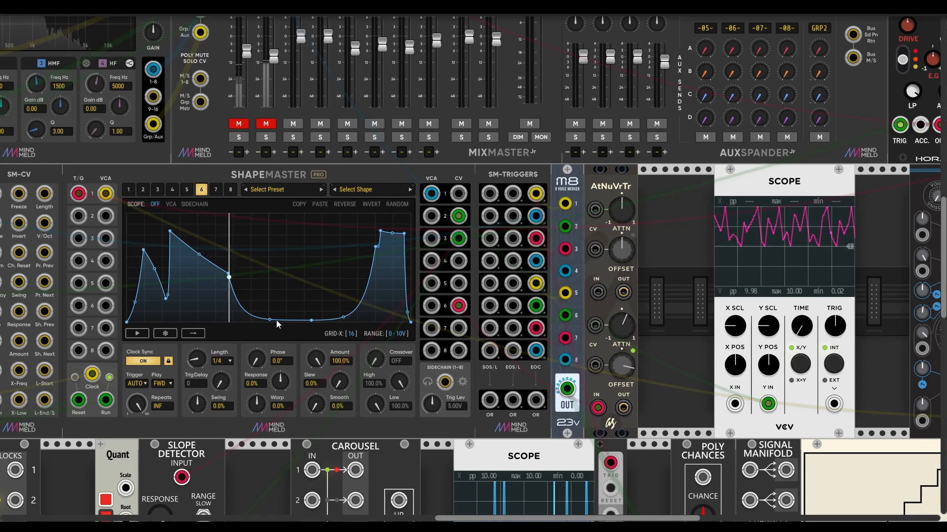
{"action": "left_click_drag", "start_coordinate": [315, 312], "coordinate": [291, 295]}
{"action": "left_click_drag", "start_coordinate": [230, 275], "coordinate": [235, 261]}
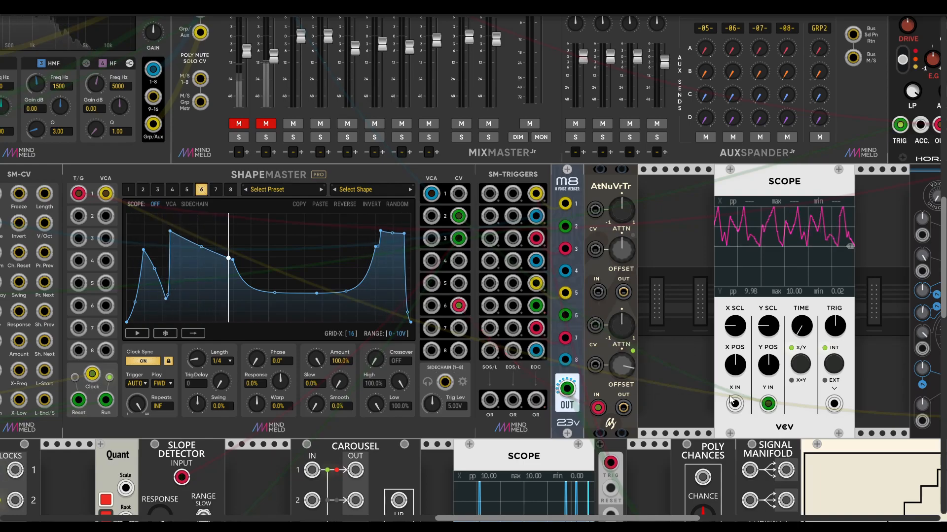
- Replace the Scope's Y cable with one from AtNuVrTr's lower output into X, and adjust that section's attenuator and offset
{"action": "left_click_drag", "start_coordinate": [769, 403], "coordinate": [624, 408]}
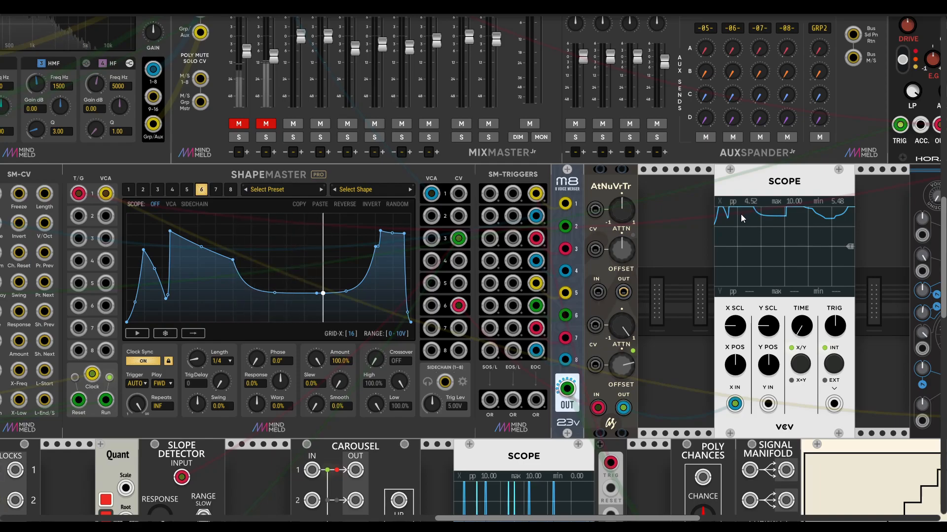
{"action": "left_click_drag", "start_coordinate": [658, 315], "coordinate": [750, 393]}
- Unmute MixMaster channel 1, connect its volume CV input to AtNuVrTr's lower output, and raise the channel's fader
{"action": "left_click", "coordinate": [331, 201]}
{"action": "scroll", "coordinate": [331, 201], "scroll_direction": "up", "scroll_amount": 2}
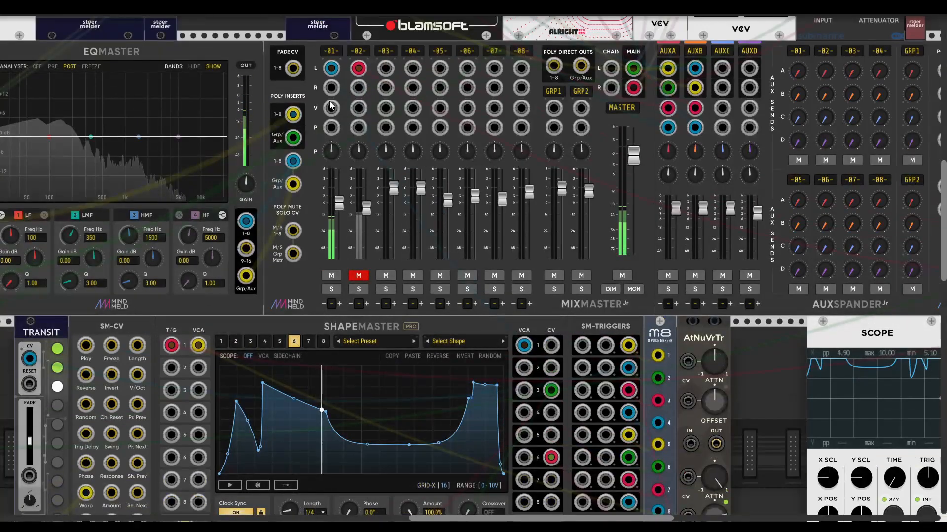
{"action": "left_click_drag", "start_coordinate": [332, 71], "coordinate": [714, 414]}
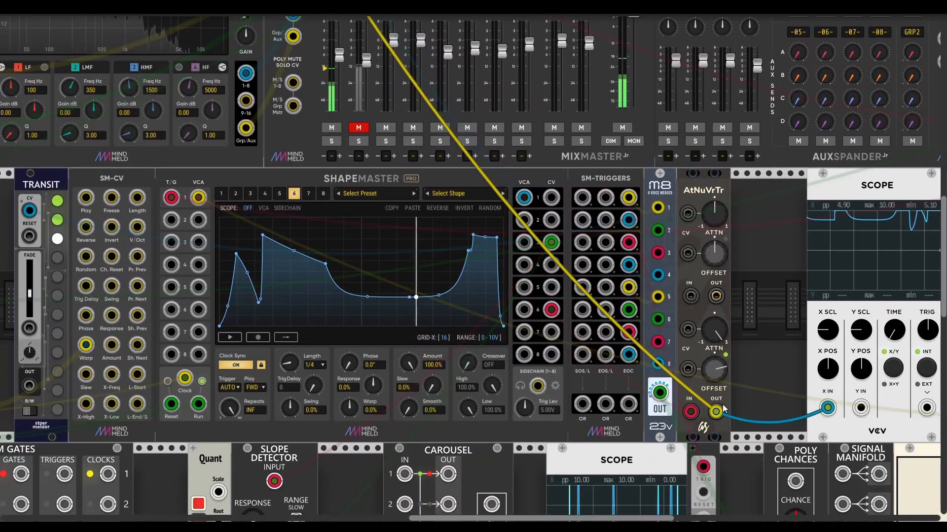
{"action": "left_click_drag", "start_coordinate": [714, 203], "coordinate": [729, 318]}
{"action": "left_click_drag", "start_coordinate": [341, 170], "coordinate": [340, 156]}
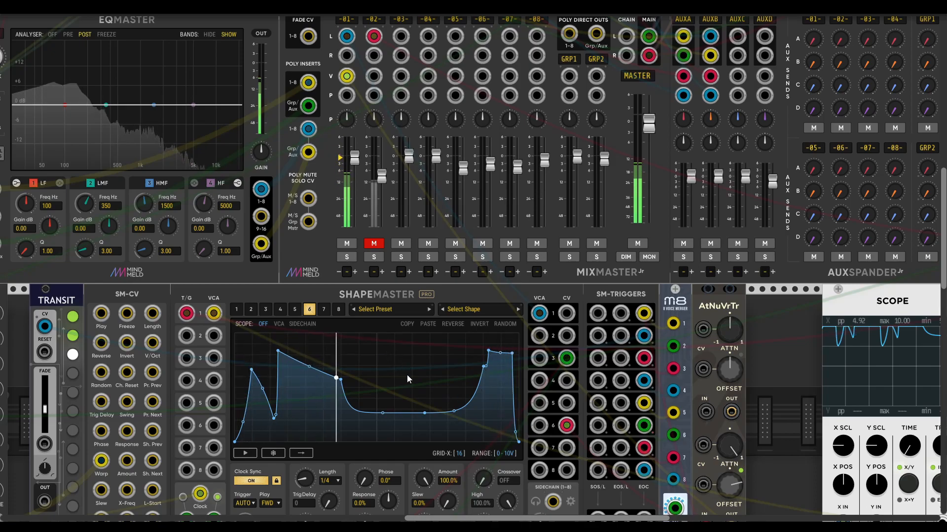
- Repatch MixMaster channel 1's volume CV input directly from ShapeMaster channel 6's CV output and push its fader up
{"action": "scroll", "coordinate": [300, 298], "scroll_direction": "down", "scroll_amount": 3}
{"action": "scroll", "coordinate": [363, 295], "scroll_direction": "left", "scroll_amount": 3}
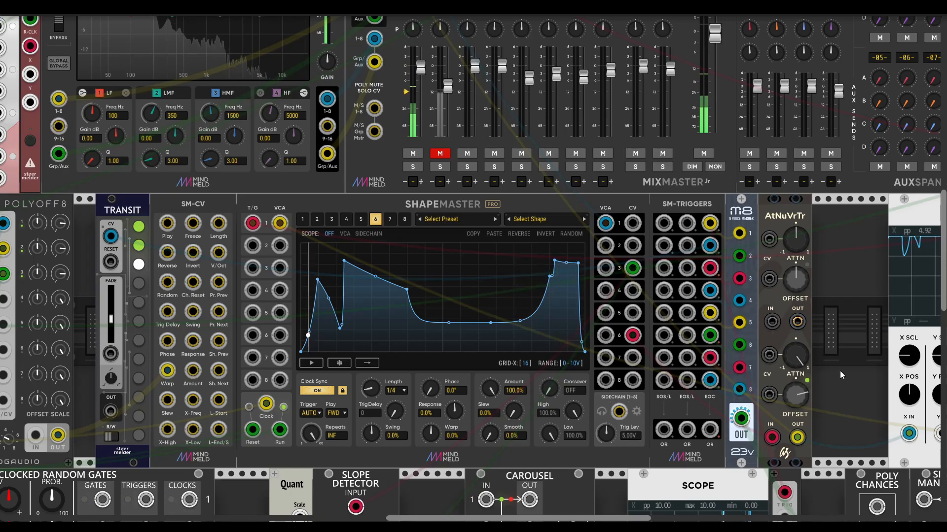
{"action": "scroll", "coordinate": [840, 374], "scroll_direction": "right", "scroll_amount": 2}
{"action": "scroll", "coordinate": [838, 374], "scroll_direction": "up", "scroll_amount": 2}
{"action": "left_click_drag", "start_coordinate": [356, 38], "coordinate": [367, 49]}
{"action": "left_click_drag", "start_coordinate": [356, 35], "coordinate": [577, 385]}
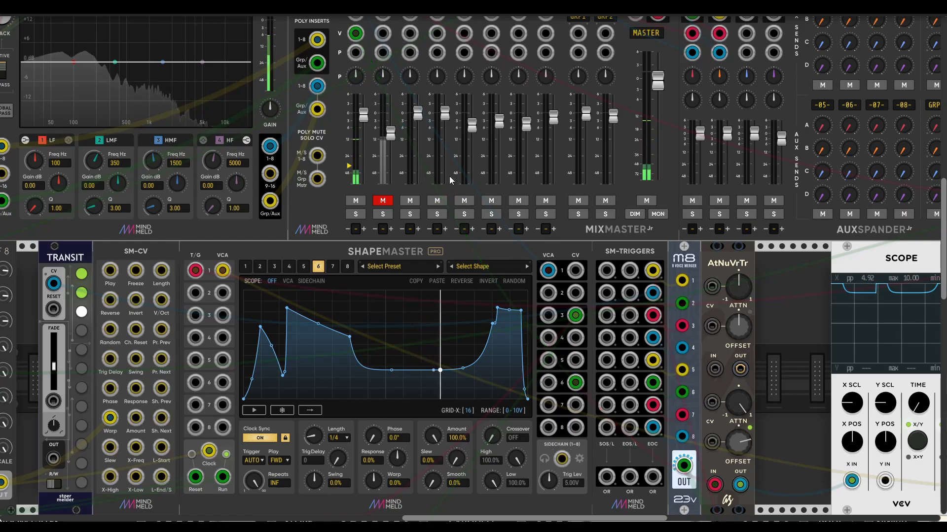
{"action": "left_click_drag", "start_coordinate": [363, 114], "coordinate": [364, 93]}
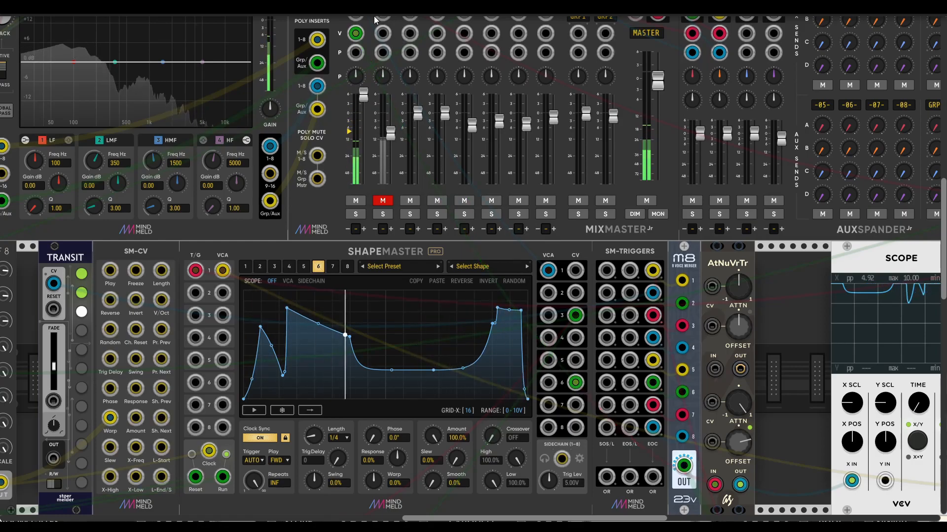
- Reconnect MixMaster channel 1's volume CV input to AtNuVrTr's lower output and lower the fader to about -6.2 dB
{"action": "left_click_drag", "start_coordinate": [355, 33], "coordinate": [367, 49]}
{"action": "left_click_drag", "start_coordinate": [355, 34], "coordinate": [740, 485]}
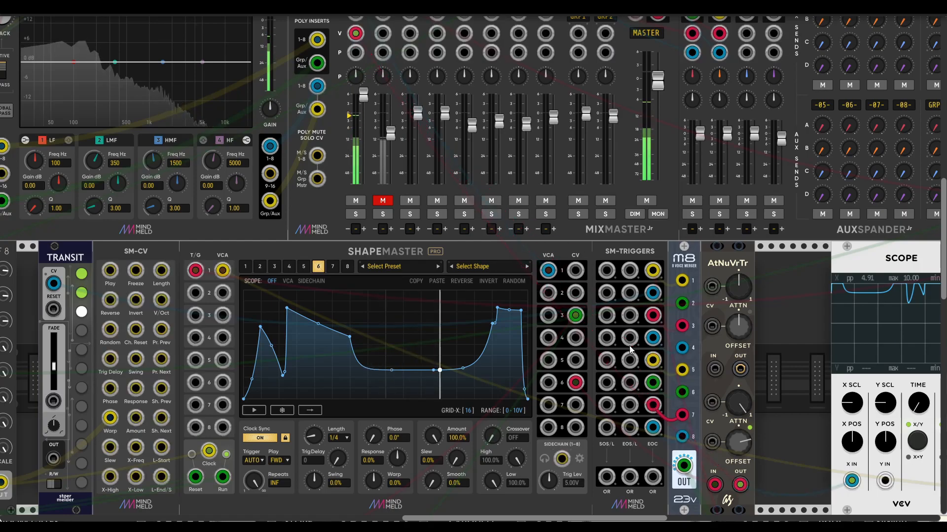
{"action": "left_click_drag", "start_coordinate": [364, 94], "coordinate": [364, 127]}
{"action": "left_click_drag", "start_coordinate": [915, 485], "coordinate": [800, 330]}
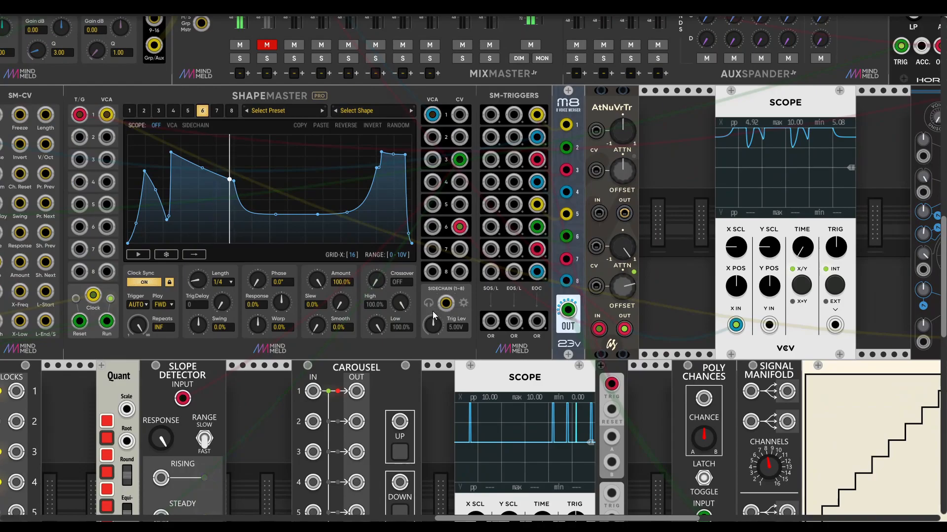
{"action": "left_click_drag", "start_coordinate": [432, 312], "coordinate": [437, 314]}
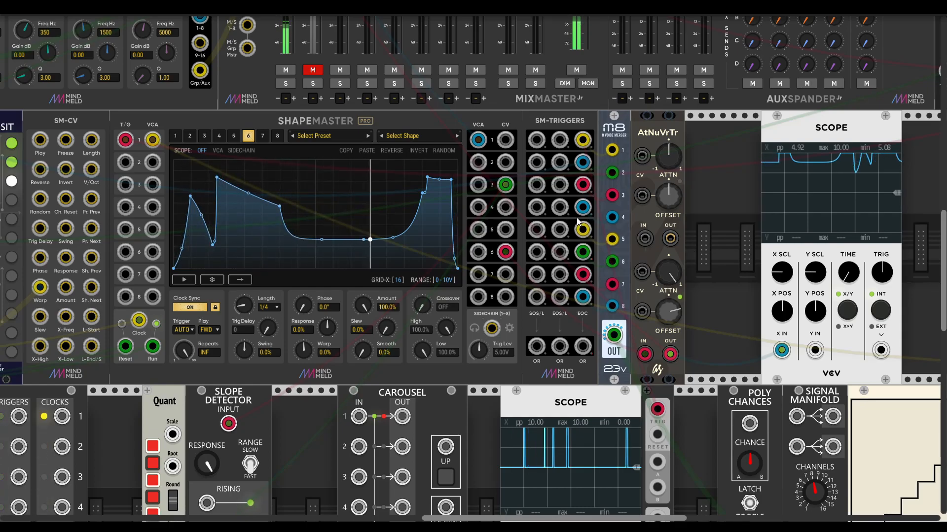
{"action": "scroll", "coordinate": [306, 271], "scroll_direction": "left", "scroll_amount": 8}
{"action": "scroll", "coordinate": [306, 272], "scroll_direction": "down", "scroll_amount": 3}
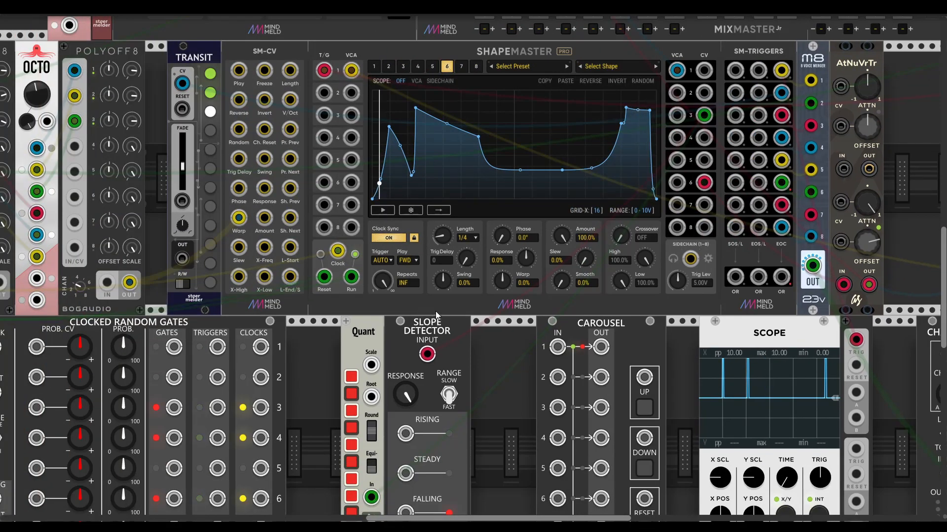
{"action": "scroll", "coordinate": [525, 291], "scroll_direction": "down", "scroll_amount": 2}
{"action": "scroll", "coordinate": [525, 290], "scroll_direction": "left", "scroll_amount": 1}
{"action": "scroll", "coordinate": [525, 291], "scroll_direction": "up", "scroll_amount": 3}
{"action": "scroll", "coordinate": [453, 106], "scroll_direction": "right", "scroll_amount": 2}
{"action": "scroll", "coordinate": [467, 141], "scroll_direction": "up", "scroll_amount": 7}
{"action": "scroll", "coordinate": [466, 141], "scroll_direction": "right", "scroll_amount": 2}
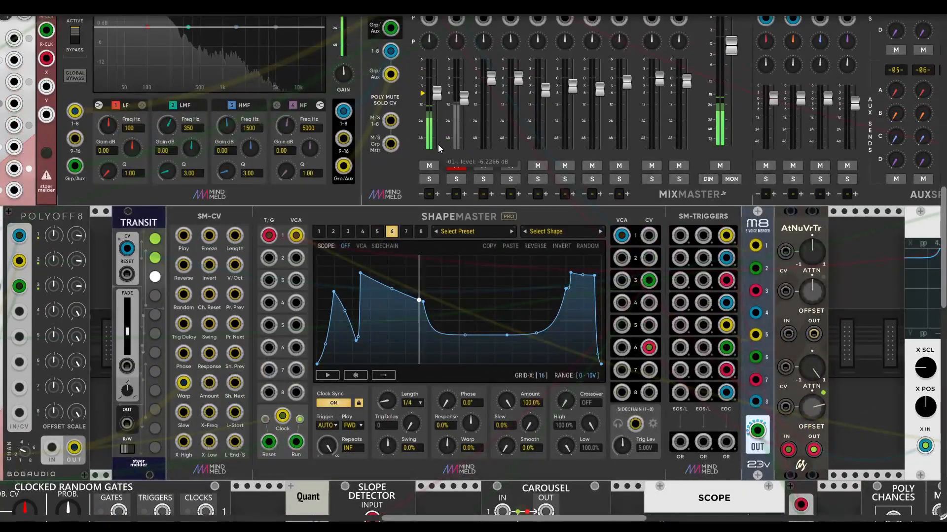
- Select ShapeMaster channel 7 and draw an uneven stepped pattern across its whole curve on the 16-division grid
{"action": "scroll", "coordinate": [452, 259], "scroll_direction": "down", "scroll_amount": 9}
{"action": "scroll", "coordinate": [452, 259], "scroll_direction": "left", "scroll_amount": 3}
{"action": "left_click", "coordinate": [470, 39]}
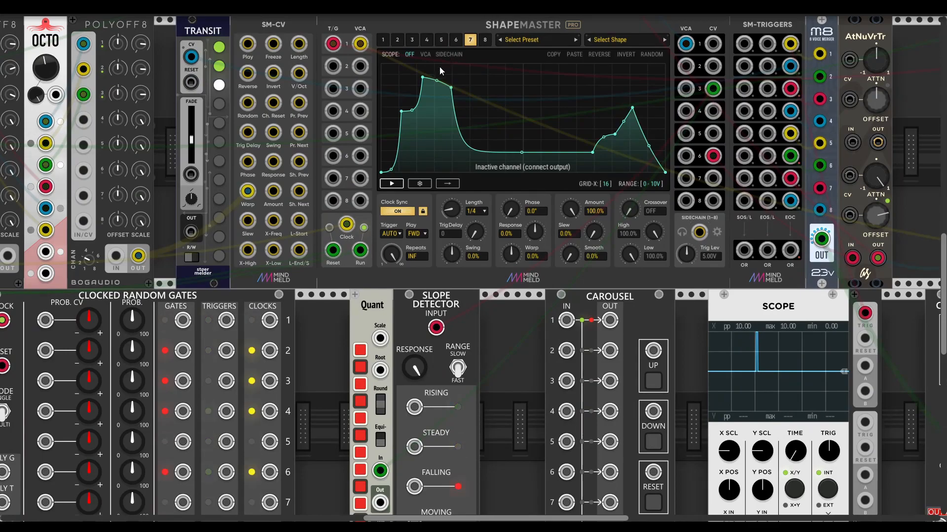
{"action": "left_click_drag", "start_coordinate": [394, 81], "coordinate": [410, 98]}
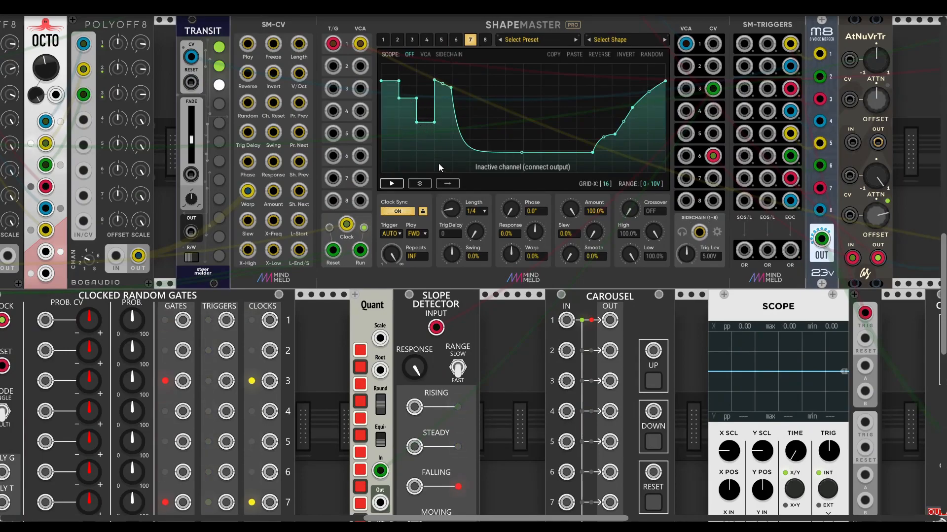
{"action": "left_click_drag", "start_coordinate": [439, 164], "coordinate": [454, 126]}
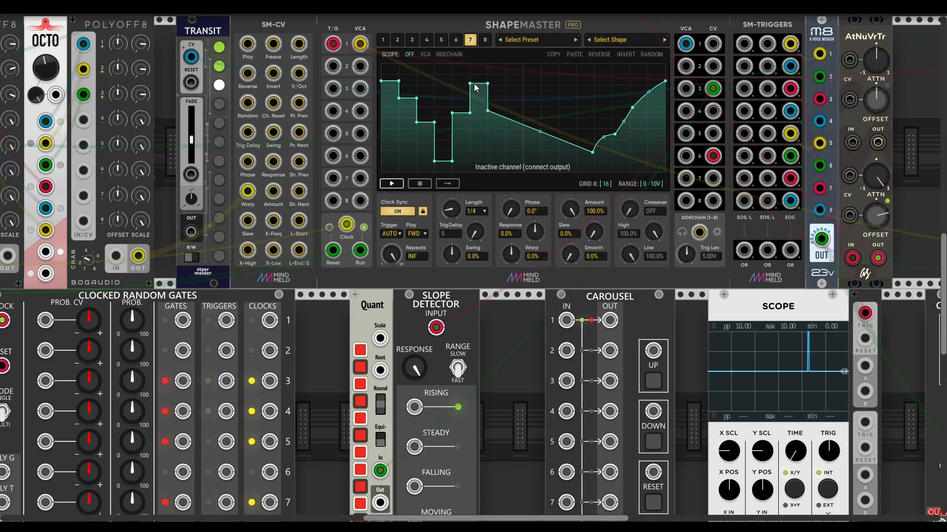
{"action": "left_click_drag", "start_coordinate": [515, 115], "coordinate": [575, 118]}
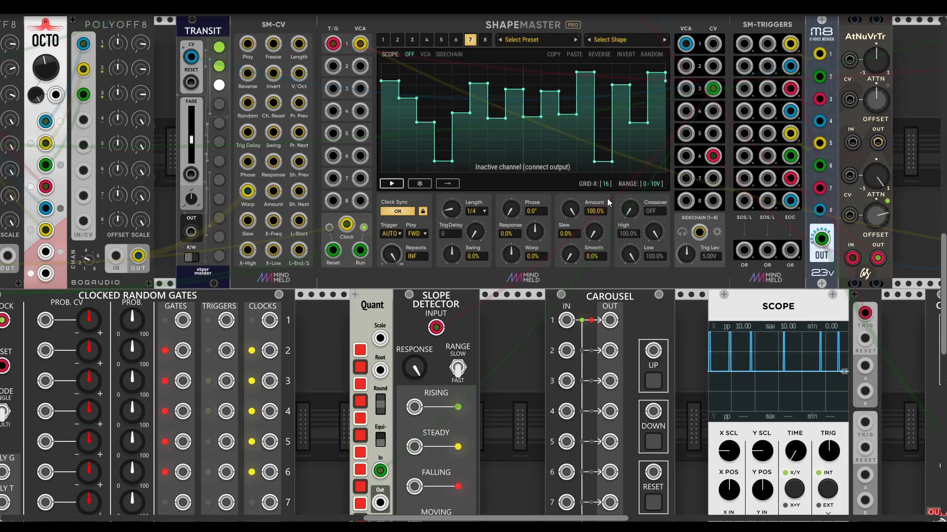
- Replace the channel 3 cable at Quant's input with one from ShapeMaster channel 7's CV output
{"action": "scroll", "coordinate": [383, 446], "scroll_direction": "down", "scroll_amount": 2}
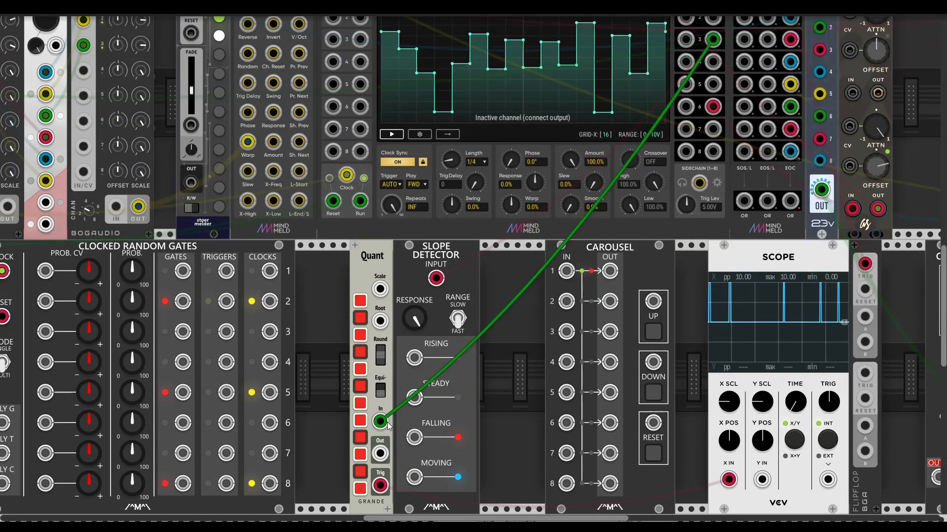
{"action": "scroll", "coordinate": [560, 145], "scroll_direction": "up", "scroll_amount": 2}
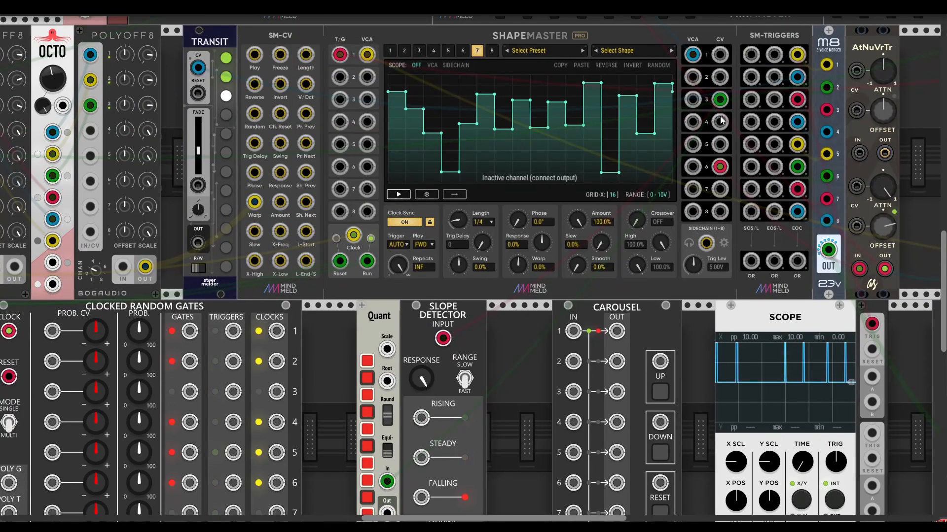
{"action": "scroll", "coordinate": [386, 457], "scroll_direction": "down", "scroll_amount": 4}
{"action": "left_click_drag", "start_coordinate": [719, 189], "coordinate": [410, 392]}
{"action": "left_click_drag", "start_coordinate": [387, 378], "coordinate": [719, 204]}
- Move the Carousel module aside and add a Palette module in the row below it
{"action": "scroll", "coordinate": [648, 48], "scroll_direction": "up", "scroll_amount": 5}
{"action": "scroll", "coordinate": [463, 410], "scroll_direction": "down", "scroll_amount": 2}
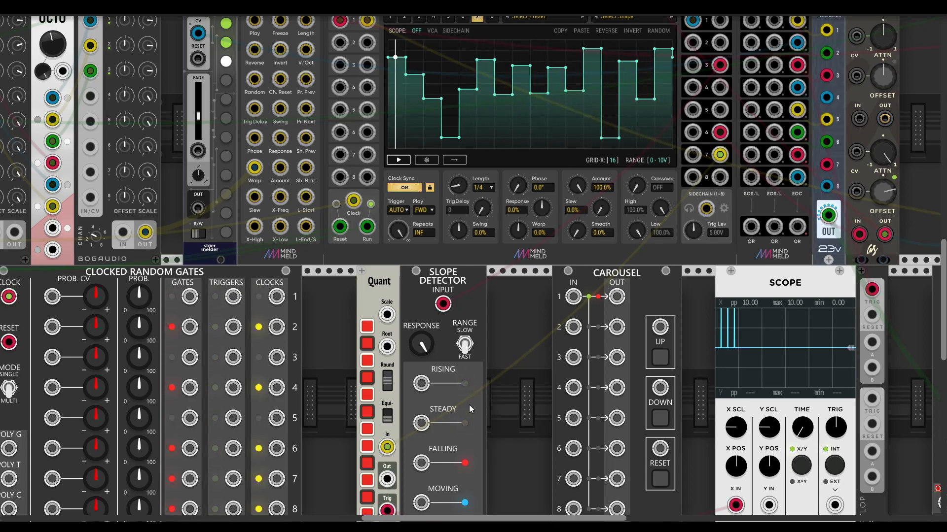
{"action": "scroll", "coordinate": [466, 405], "scroll_direction": "down", "scroll_amount": 3}
{"action": "right_click", "coordinate": [362, 204]}
{"action": "left_click", "coordinate": [352, 209]}
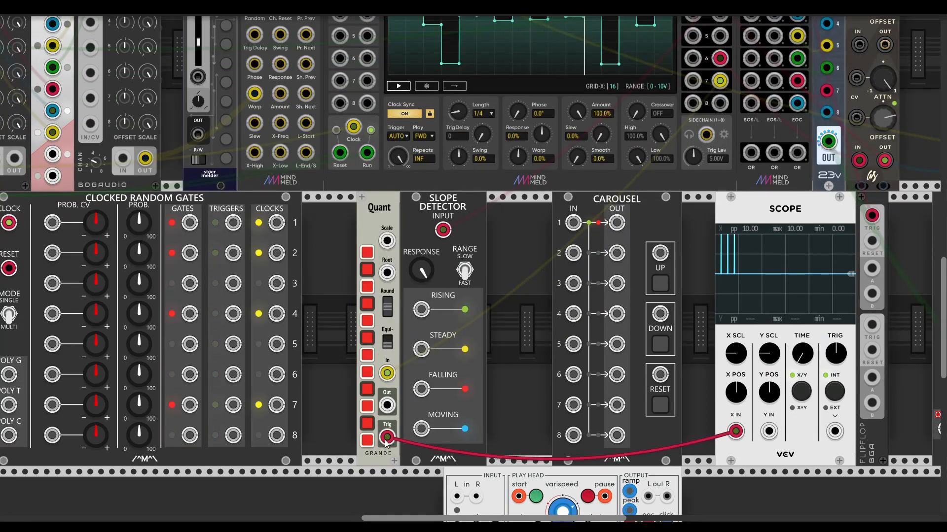
{"action": "left_click_drag", "start_coordinate": [567, 201], "coordinate": [684, 211]}
{"action": "right_click", "coordinate": [563, 273]}
{"action": "type", "text": "pale"}
{"action": "left_click_drag", "start_coordinate": [237, 132], "coordinate": [509, 229]}
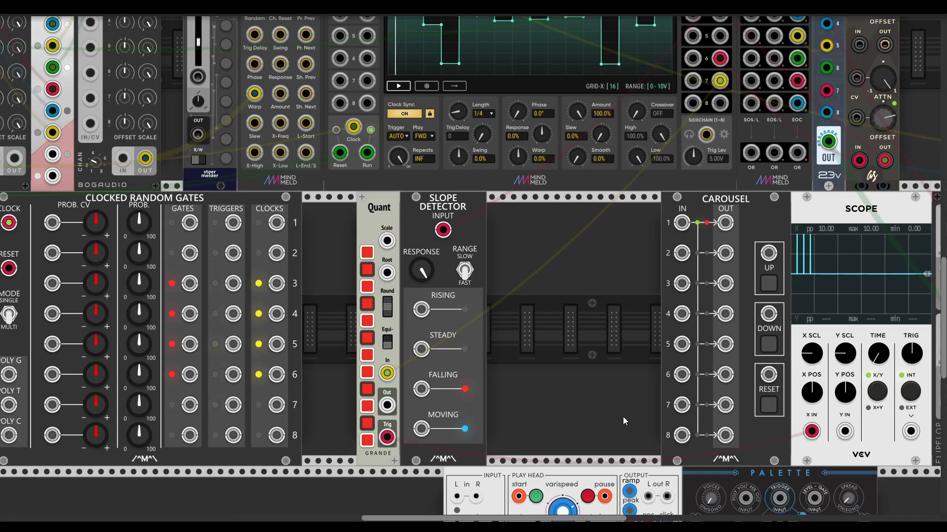
- Patch Quant's Trig into Palette's trigger input and Palette's mix output into MixMaster channel 3, muting channel 1 and setting channel 3 to about -2.05 dB
{"action": "scroll", "coordinate": [623, 417], "scroll_direction": "down", "scroll_amount": 3}
{"action": "left_click_drag", "start_coordinate": [769, 425], "coordinate": [387, 364]}
{"action": "scroll", "coordinate": [775, 475], "scroll_direction": "down", "scroll_amount": 9}
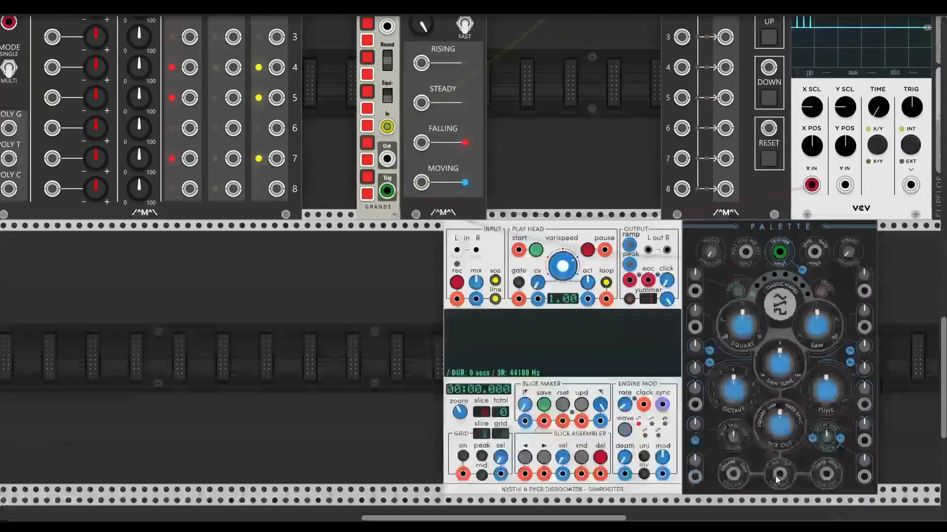
{"action": "left_click_drag", "start_coordinate": [779, 431], "coordinate": [555, 90]}
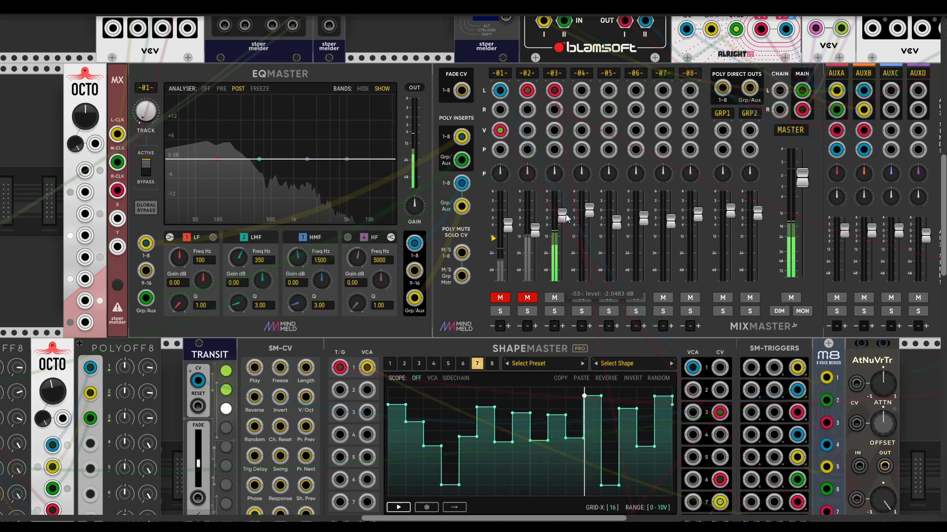
- Patch ShapeMaster channel 7's CV output into MixMaster channel 3's volume CV input and raise the fader to about 1.4 dB
{"action": "scroll", "coordinate": [605, 401], "scroll_direction": "down", "scroll_amount": 2}
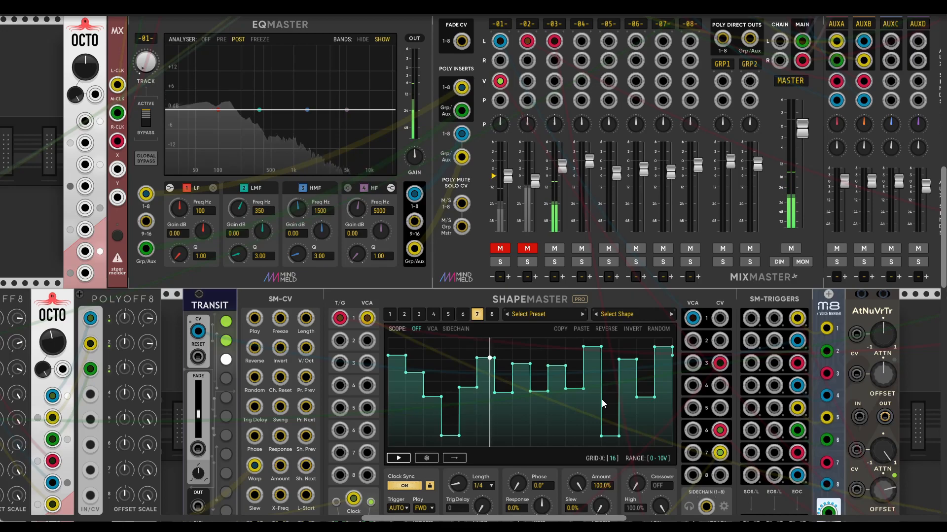
{"action": "scroll", "coordinate": [602, 402], "scroll_direction": "down", "scroll_amount": 2}
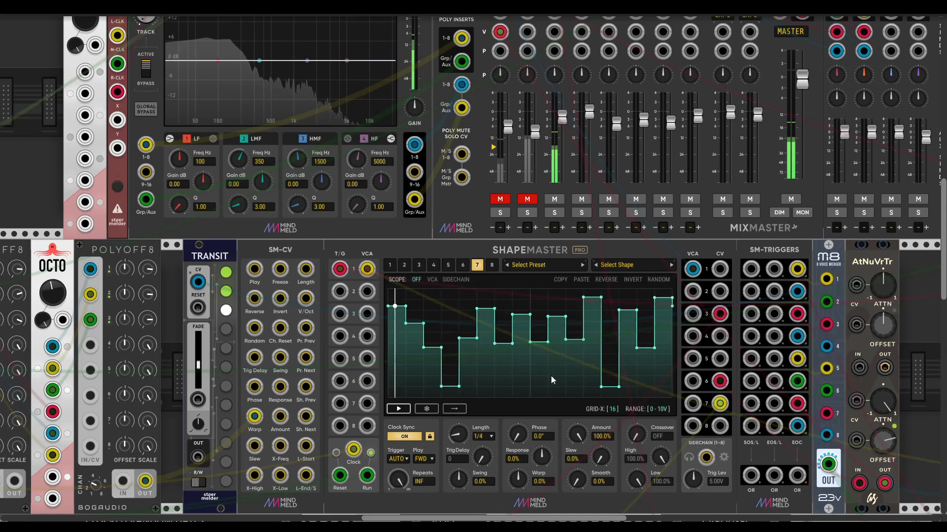
{"action": "scroll", "coordinate": [545, 376], "scroll_direction": "up", "scroll_amount": 2}
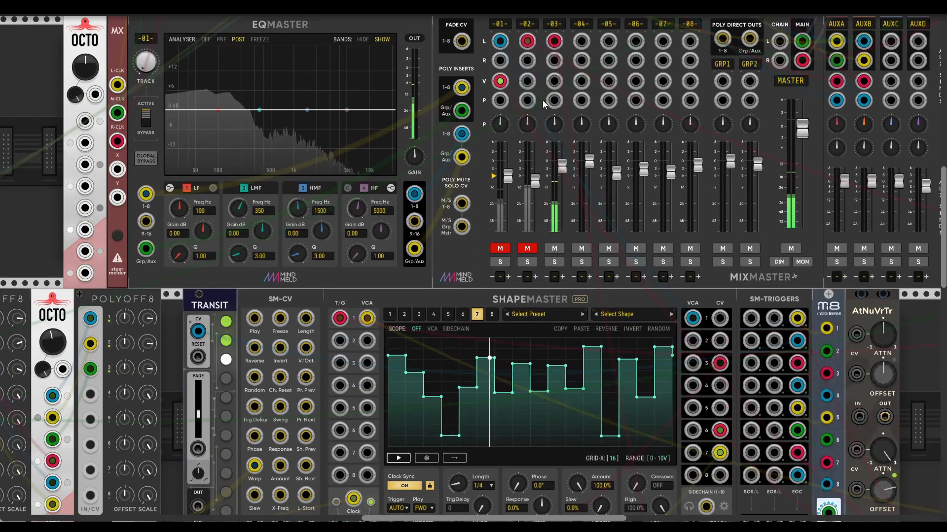
{"action": "left_click_drag", "start_coordinate": [554, 82], "coordinate": [720, 454]}
{"action": "left_click_drag", "start_coordinate": [561, 166], "coordinate": [562, 156]}
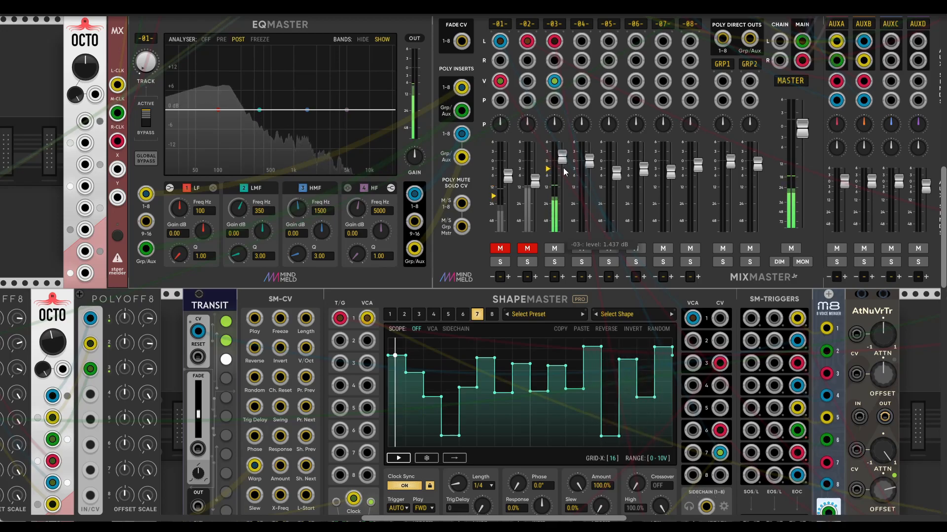
- Route ShapeMaster channel 7's CV through AtNuVrTr's upper section into MixMaster channel 3's volume CV, and turn up that section's attenuator and offset
{"action": "left_click_drag", "start_coordinate": [770, 418], "coordinate": [542, 337]}
{"action": "left_click_drag", "start_coordinate": [326, 182], "coordinate": [334, 245]}
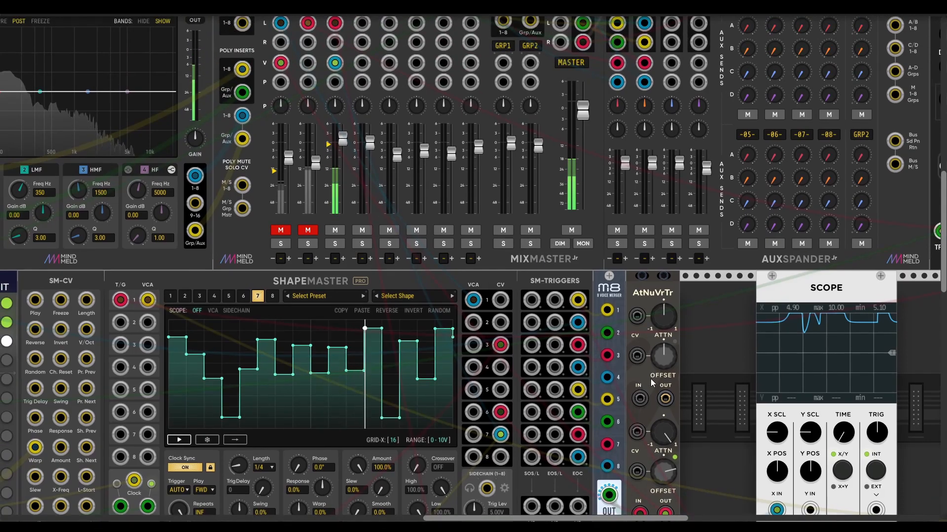
{"action": "left_click_drag", "start_coordinate": [623, 436], "coordinate": [622, 388]}
{"action": "left_click_drag", "start_coordinate": [633, 304], "coordinate": [618, 353]}
{"action": "mouse_move", "coordinate": [320, 62]}
{"action": "left_mouse_down"}
{"action": "mouse_move", "coordinate": [625, 398]}
{"action": "mouse_move", "coordinate": [433, 200]}
{"action": "mouse_move", "coordinate": [320, 62]}
{"action": "left_mouse_up"}
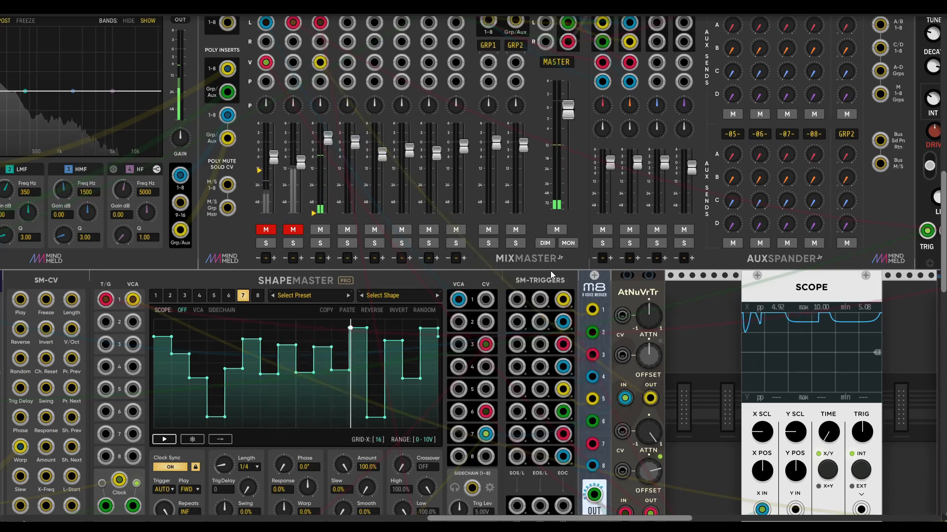
{"action": "left_click_drag", "start_coordinate": [649, 319], "coordinate": [648, 74]}
{"action": "left_click_drag", "start_coordinate": [649, 355], "coordinate": [649, 262]}
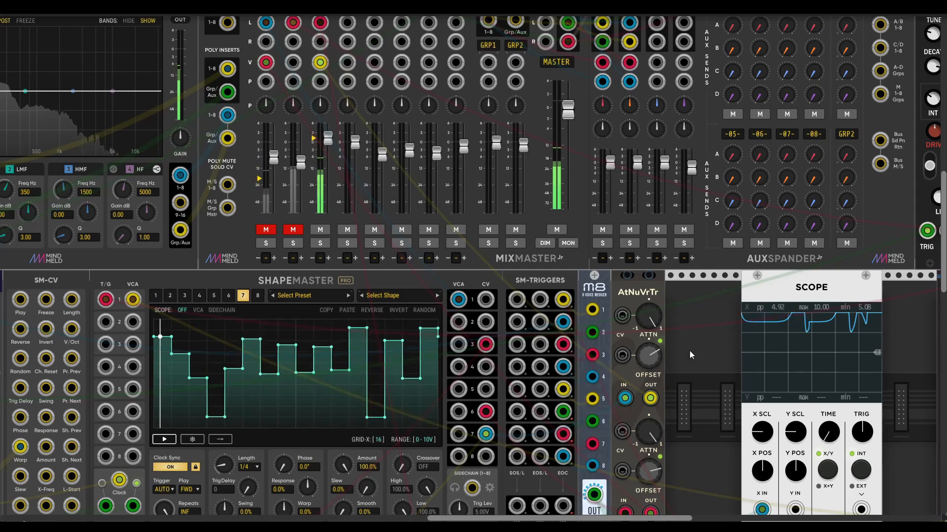
- Set ShapeMaster channel 7's Length to 1/16
{"action": "left_click_drag", "start_coordinate": [670, 379], "coordinate": [848, 254]}
{"action": "left_click_drag", "start_coordinate": [402, 341], "coordinate": [400, 344]}
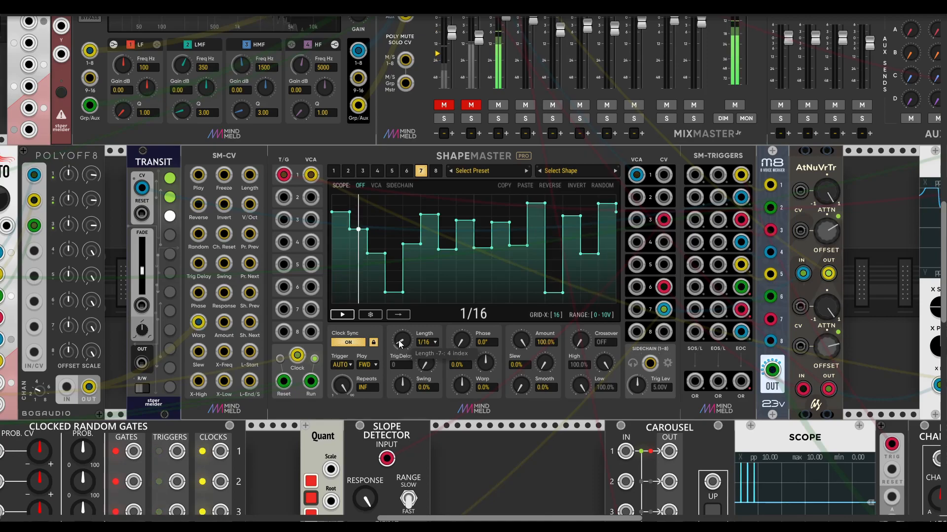
- Lower MixMaster channel 3's fader to about -6.4 dB
{"action": "scroll", "coordinate": [517, 177], "scroll_direction": "up", "scroll_amount": 3}
{"action": "left_click_drag", "start_coordinate": [511, 91], "coordinate": [511, 110]}
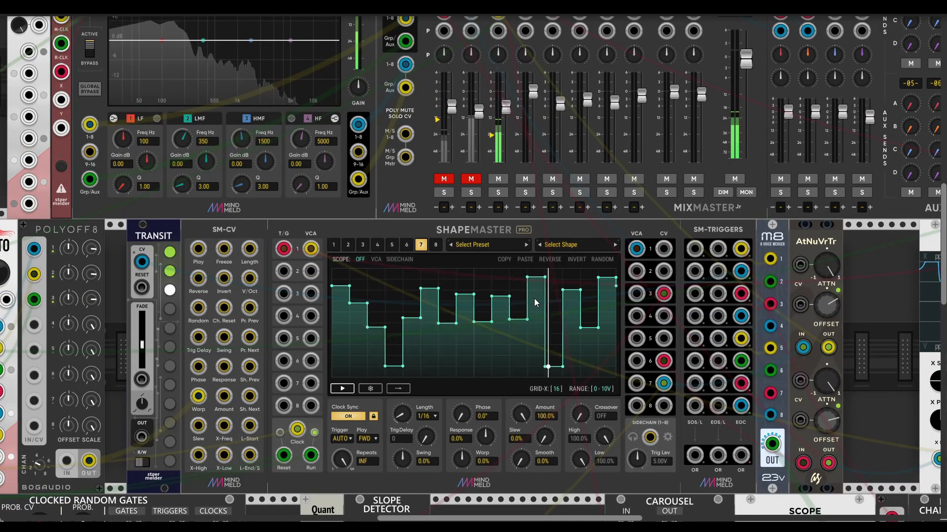
{"action": "scroll", "coordinate": [509, 99], "scroll_direction": "down", "scroll_amount": 3}
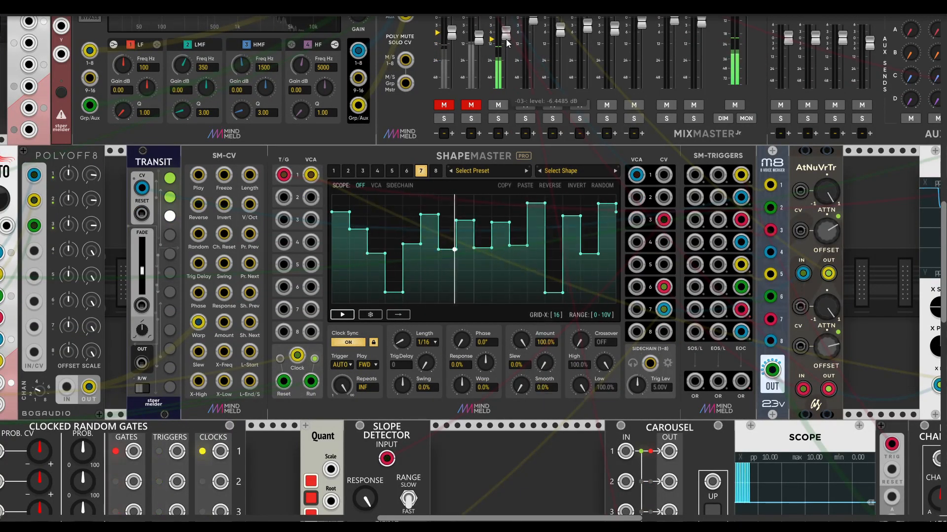
- Raise ShapeMaster channel 7's Slew to 7.9% and further to 40%
{"action": "mouse_move", "coordinate": [545, 365]}
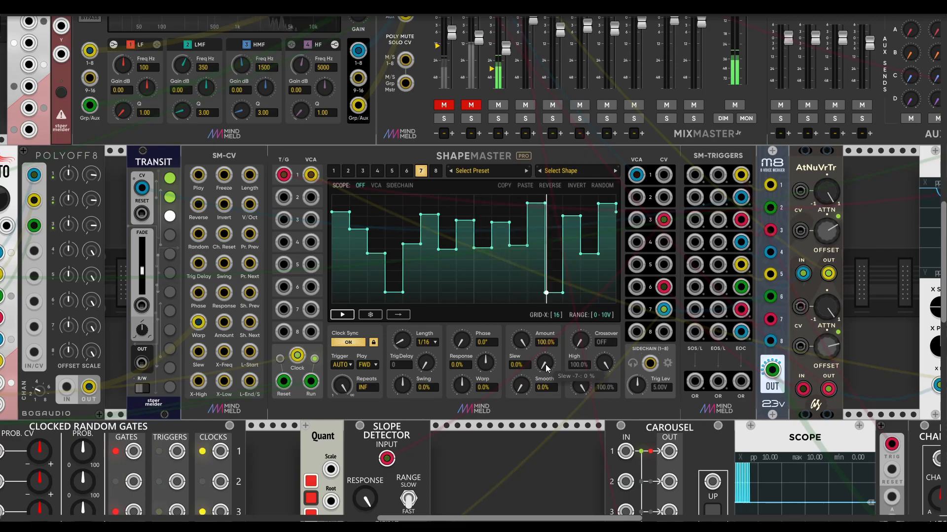
{"action": "left_click_drag", "start_coordinate": [545, 365], "coordinate": [545, 354]}
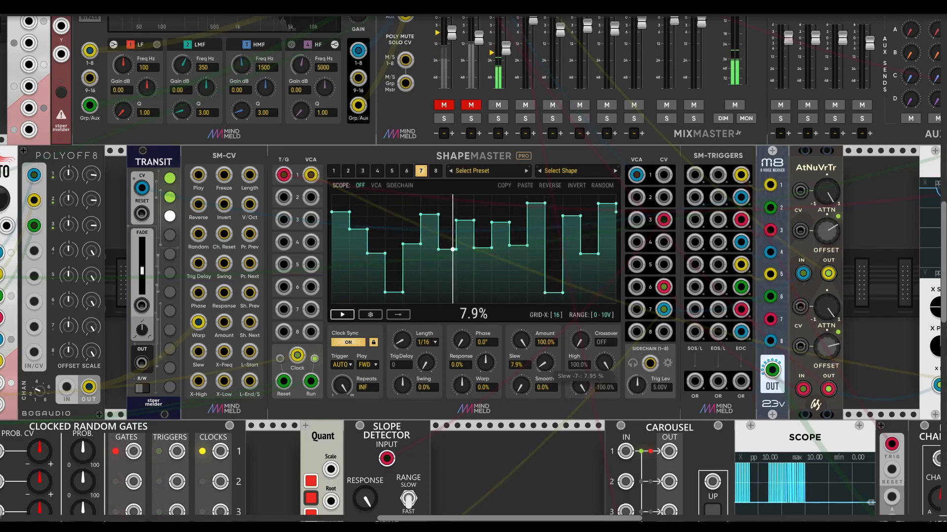
{"action": "scroll", "coordinate": [558, 397], "scroll_direction": "down", "scroll_amount": 5}
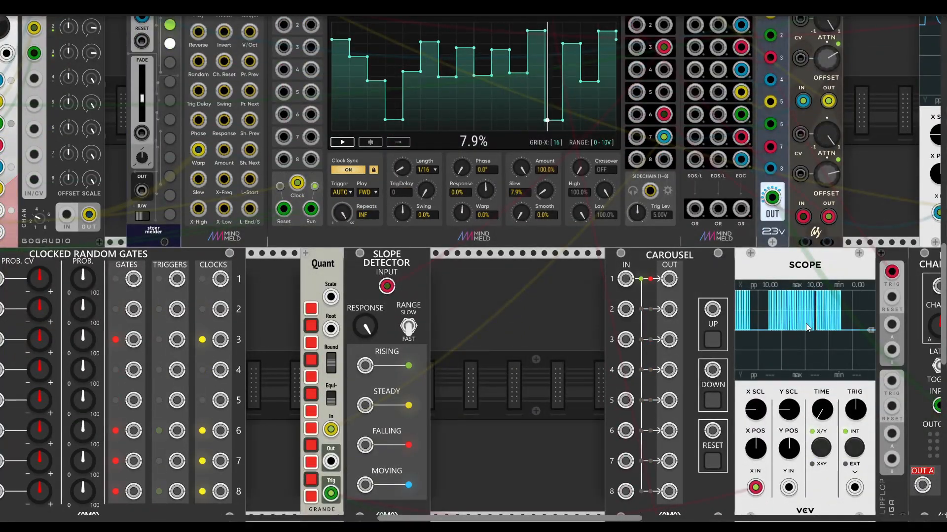
{"action": "scroll", "coordinate": [521, 347], "scroll_direction": "down", "scroll_amount": 8}
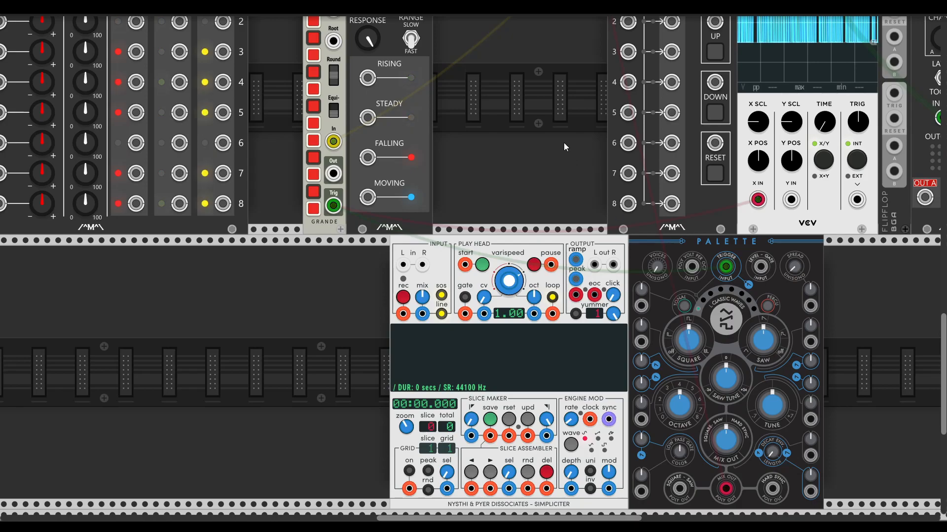
{"action": "scroll", "coordinate": [565, 146], "scroll_direction": "up", "scroll_amount": 11}
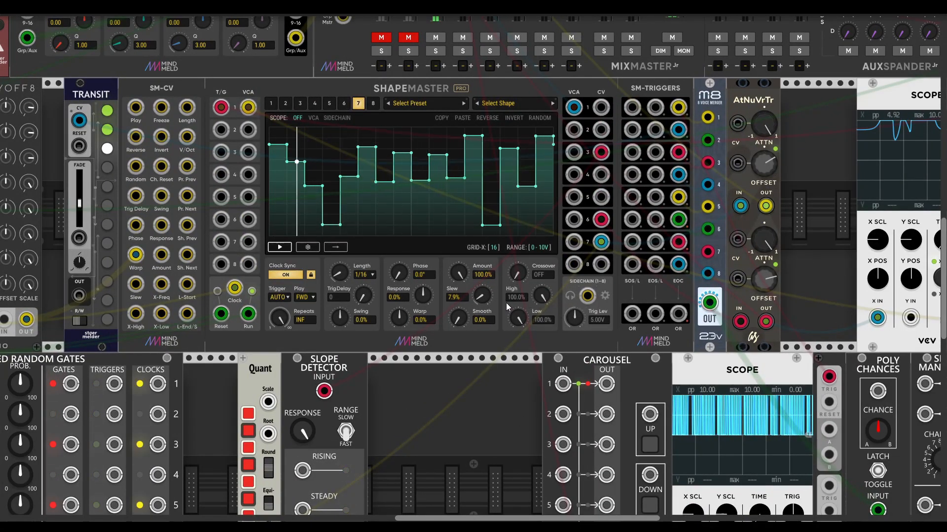
{"action": "left_click_drag", "start_coordinate": [482, 297], "coordinate": [482, 296]}
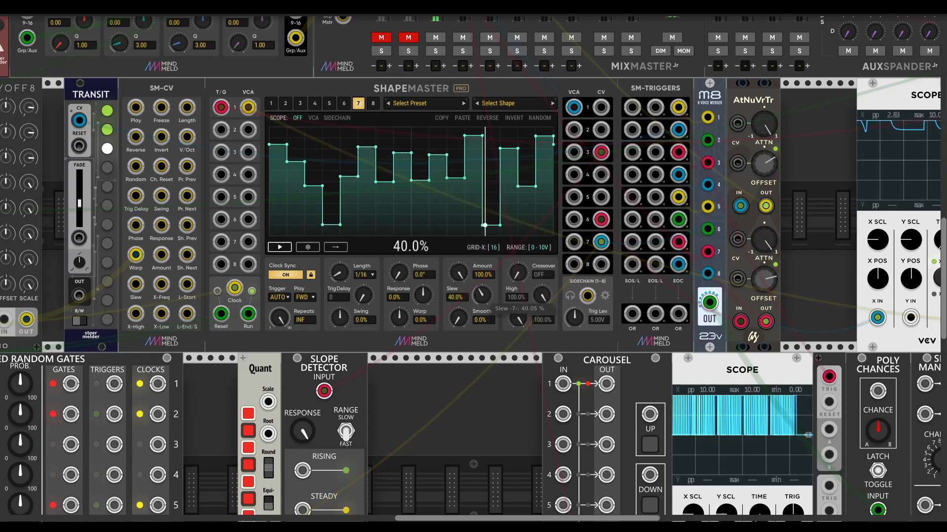
- Reset ShapeMaster channel 7's Slew to 0%, and set its Smooth to 83.7% and Response to 76.2%
{"action": "left_click_drag", "start_coordinate": [482, 297], "coordinate": [482, 306]}
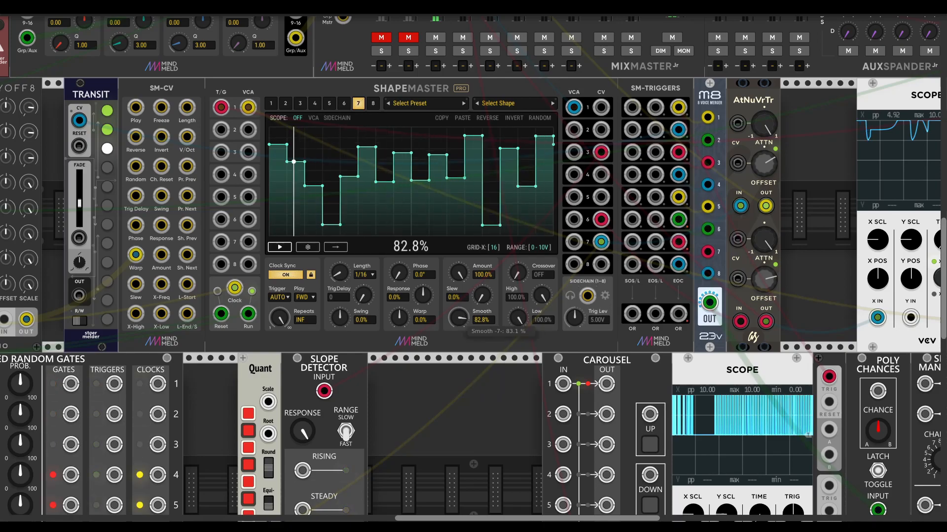
{"action": "left_click_drag", "start_coordinate": [398, 276], "coordinate": [423, 257]}
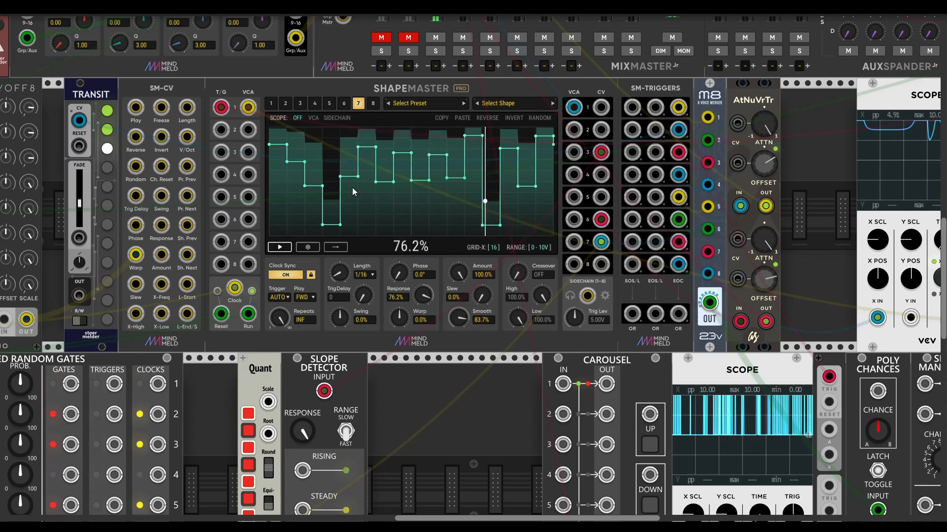
{"action": "left_click_drag", "start_coordinate": [398, 158], "coordinate": [448, 212]}
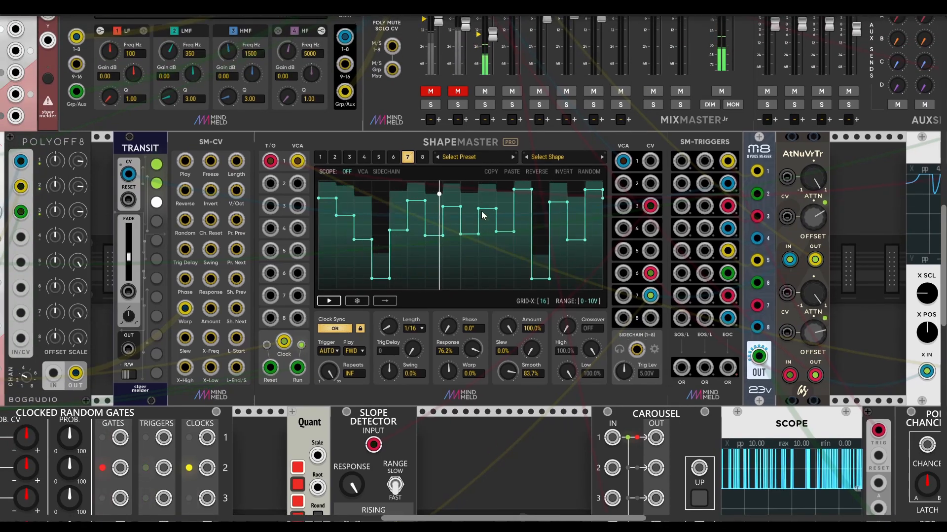
- Adjust ShapeMaster channel 7's Response to 54.0% and set its Warp to 78.5%
{"action": "left_click_drag", "start_coordinate": [480, 346], "coordinate": [479, 353]}
{"action": "left_click_drag", "start_coordinate": [803, 273], "coordinate": [790, 311]}
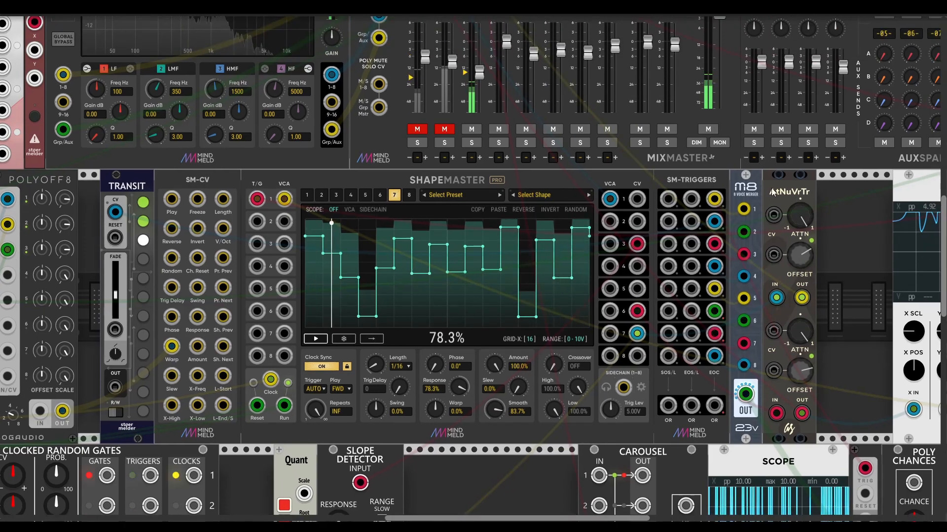
{"action": "left_click_drag", "start_coordinate": [459, 390], "coordinate": [435, 398]}
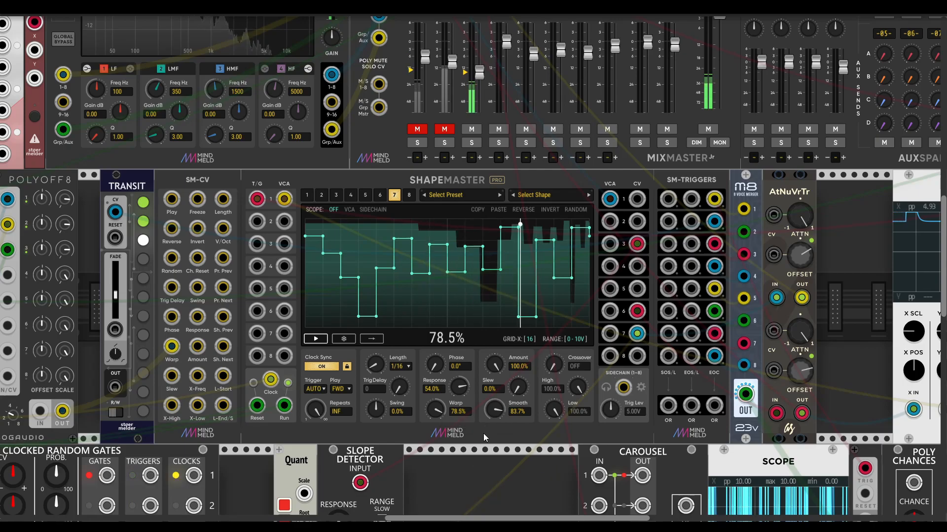
- Mute MixMaster channel 3
{"action": "scroll", "coordinate": [505, 407], "scroll_direction": "up", "scroll_amount": 4}
{"action": "left_click", "coordinate": [427, 242]}
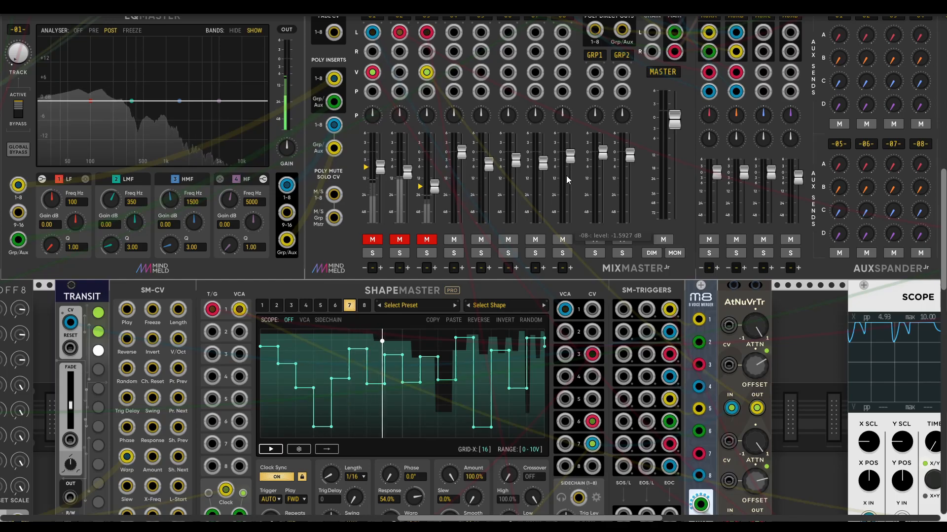
- Patch ShapeMaster CV outputs into Carousel's inputs 1 to 4, starting with CV outputs 1 and 2
{"action": "scroll", "coordinate": [554, 353], "scroll_direction": "down", "scroll_amount": 10}
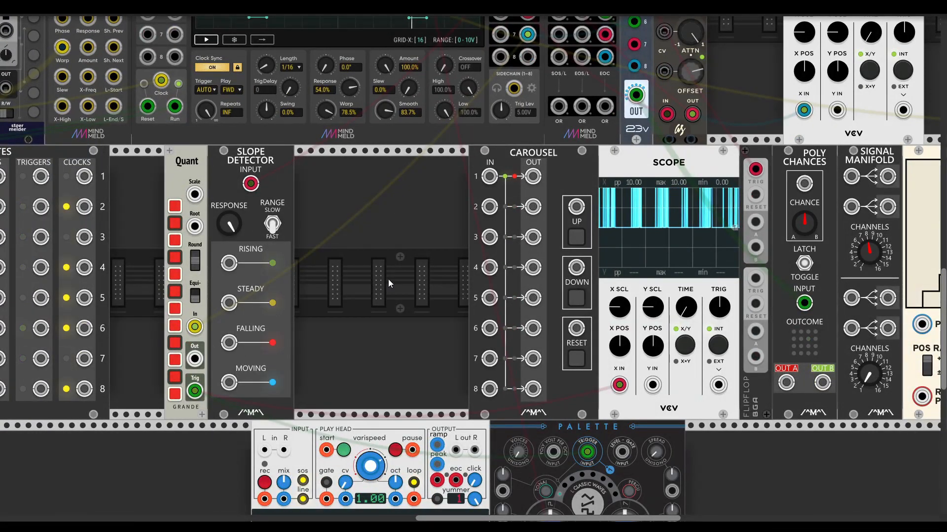
{"action": "scroll", "coordinate": [389, 279], "scroll_direction": "up", "scroll_amount": 5}
{"action": "scroll", "coordinate": [389, 279], "scroll_direction": "left", "scroll_amount": 8}
{"action": "scroll", "coordinate": [512, 283], "scroll_direction": "up", "scroll_amount": 8}
{"action": "scroll", "coordinate": [512, 282], "scroll_direction": "right", "scroll_amount": 8}
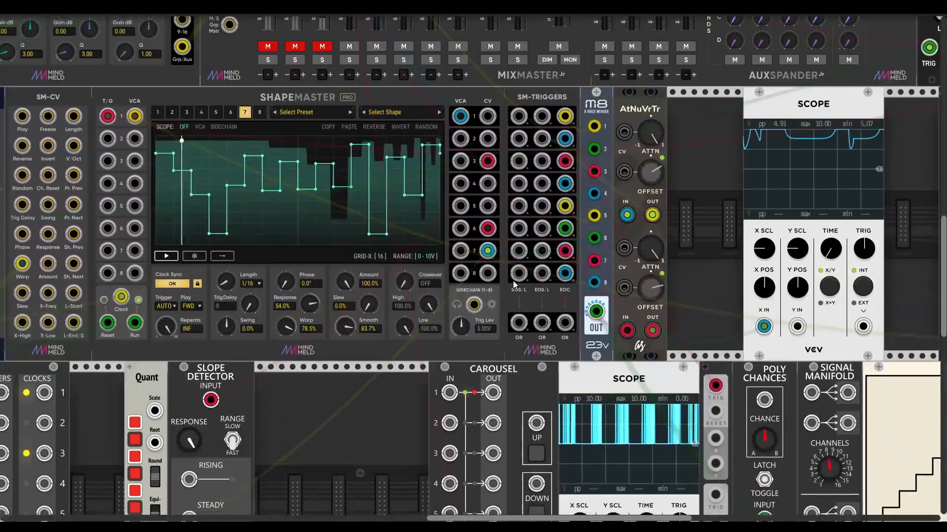
{"action": "right_click", "coordinate": [519, 382]}
{"action": "left_click", "coordinate": [516, 376]}
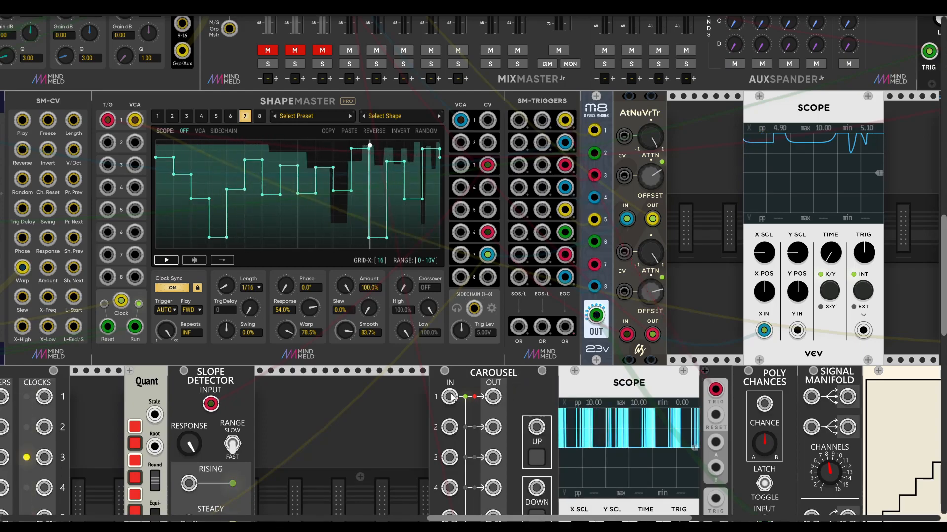
{"action": "left_click_drag", "start_coordinate": [449, 397], "coordinate": [488, 120]}
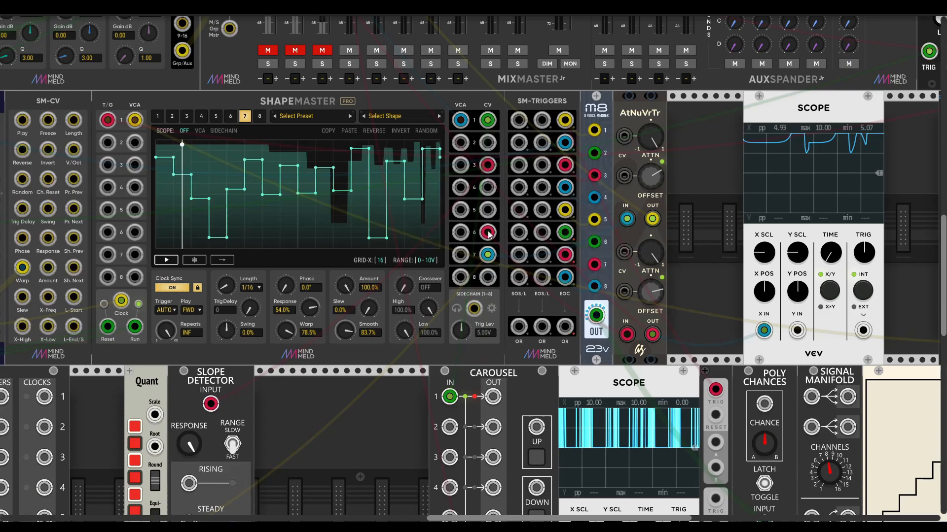
{"action": "left_click_drag", "start_coordinate": [450, 427], "coordinate": [487, 143]}
{"action": "left_click_drag", "start_coordinate": [449, 458], "coordinate": [488, 188]}
{"action": "scroll", "coordinate": [469, 433], "scroll_direction": "down", "scroll_amount": 2}
{"action": "left_click_drag", "start_coordinate": [449, 389], "coordinate": [487, 156]}
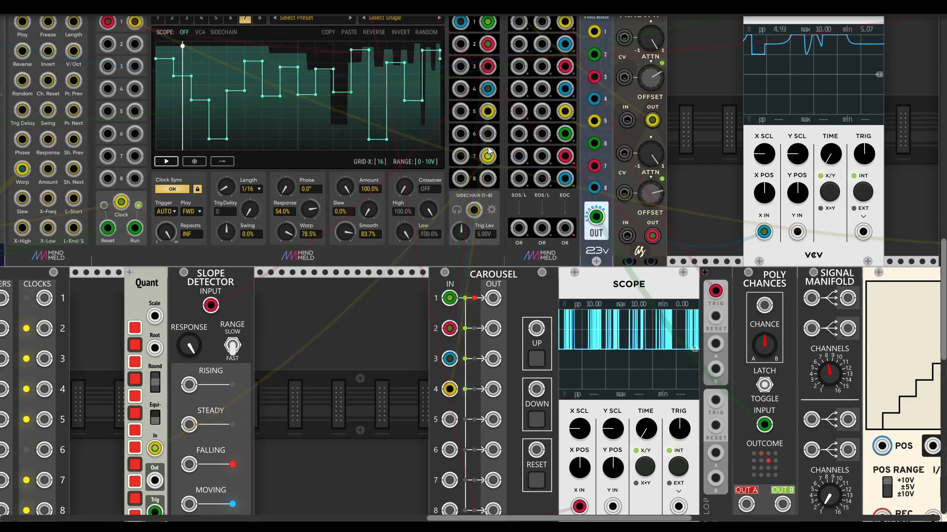
- Complete the Carousel patching so that ShapeMaster CV outputs 3 to 8 feed Carousel inputs 3 to 8 in order
{"action": "left_click_drag", "start_coordinate": [450, 420], "coordinate": [488, 134]}
{"action": "left_click_drag", "start_coordinate": [450, 449], "coordinate": [498, 257]}
{"action": "left_click_drag", "start_coordinate": [487, 157], "coordinate": [498, 168]}
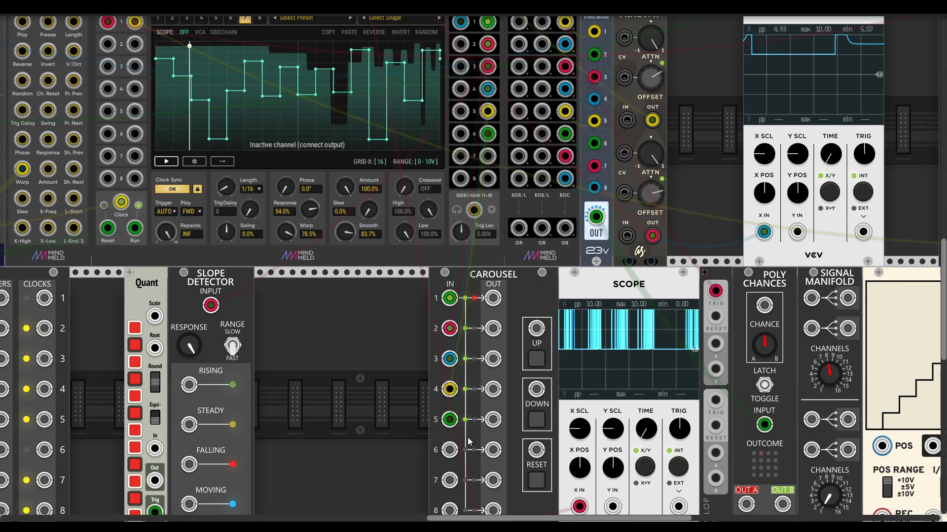
{"action": "scroll", "coordinate": [471, 425], "scroll_direction": "down", "scroll_amount": 2}
{"action": "scroll", "coordinate": [469, 376], "scroll_direction": "up", "scroll_amount": 5}
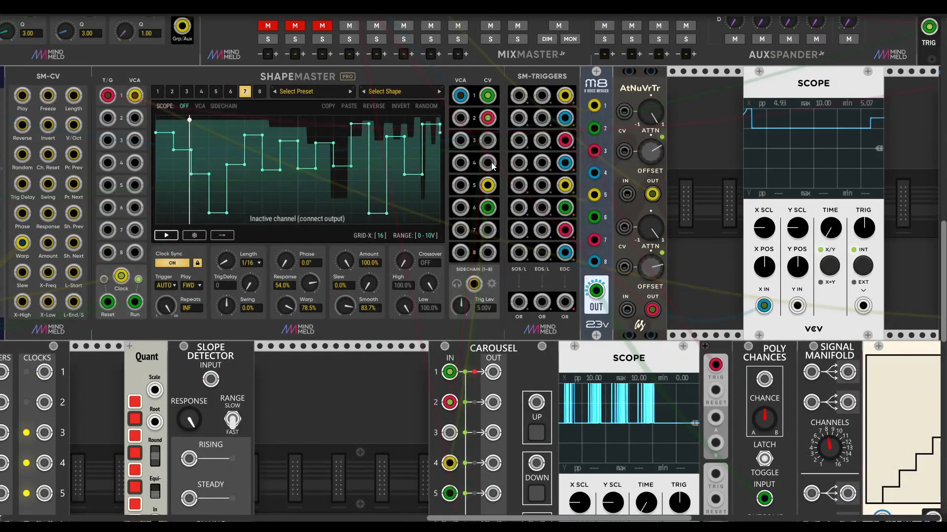
{"action": "scroll", "coordinate": [449, 432], "scroll_direction": "down", "scroll_amount": 3}
{"action": "left_click_drag", "start_coordinate": [449, 358], "coordinate": [463, 420]}
{"action": "mouse_move", "coordinate": [450, 454]}
{"action": "left_mouse_down"}
{"action": "mouse_move", "coordinate": [493, 231]}
{"action": "mouse_move", "coordinate": [488, 157]}
{"action": "mouse_move", "coordinate": [449, 510]}
{"action": "mouse_move", "coordinate": [456, 439]}
{"action": "left_mouse_up"}
{"action": "scroll", "coordinate": [404, 215], "scroll_direction": "up", "scroll_amount": 6}
{"action": "scroll", "coordinate": [431, 267], "scroll_direction": "down", "scroll_amount": 1}
{"action": "scroll", "coordinate": [489, 330], "scroll_direction": "down", "scroll_amount": 6}
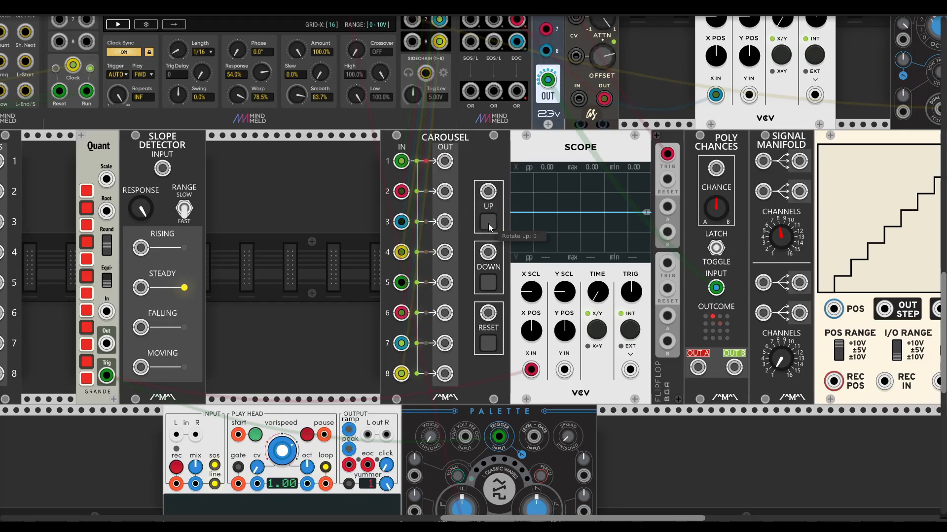
- Examine Carousel's rotation controls and the routing between ShapeMaster's CV outputs and Carousel
{"action": "scroll", "coordinate": [469, 167], "scroll_direction": "up", "scroll_amount": 7}
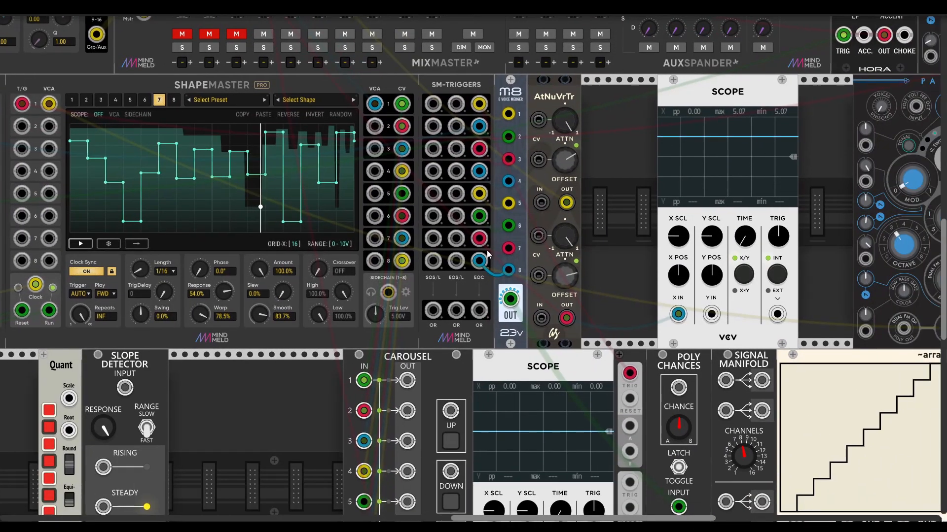
{"action": "scroll", "coordinate": [511, 422], "scroll_direction": "down", "scroll_amount": 2}
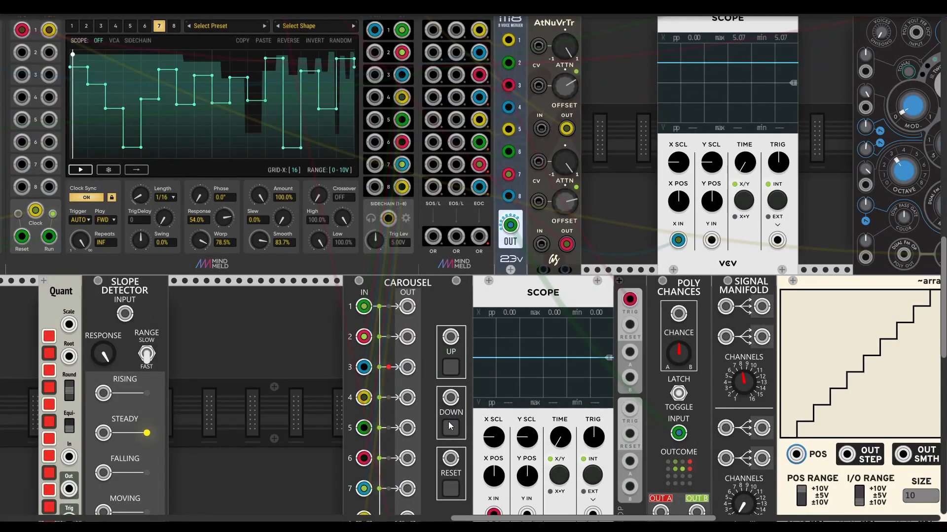
{"action": "scroll", "coordinate": [443, 294], "scroll_direction": "left", "scroll_amount": 5}
{"action": "scroll", "coordinate": [443, 294], "scroll_direction": "down", "scroll_amount": 3}
{"action": "scroll", "coordinate": [453, 293], "scroll_direction": "up", "scroll_amount": 4}
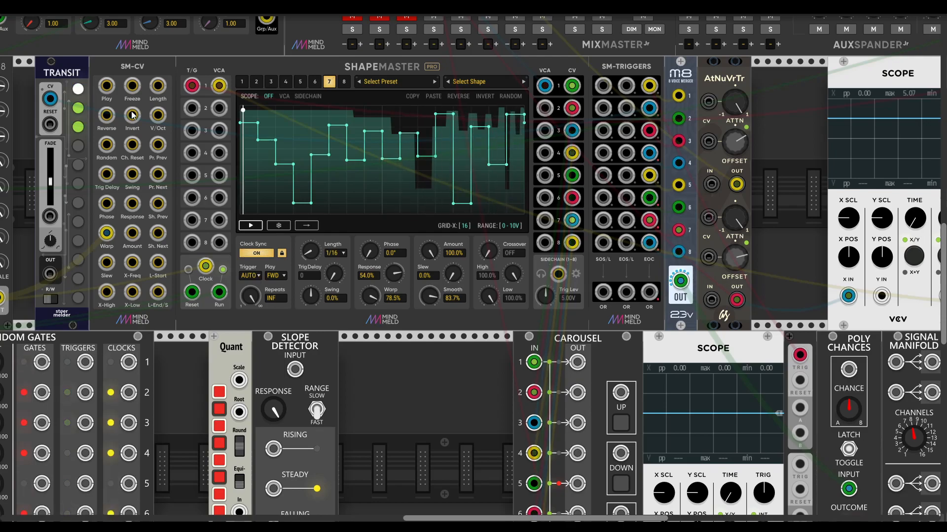
- Unplug ShapeMaster channel 1's T/G input, select channel 1 with the CV playhead trigger mode, and reset its Warp to 0%
{"action": "left_click_drag", "start_coordinate": [192, 86], "coordinate": [230, 90]}
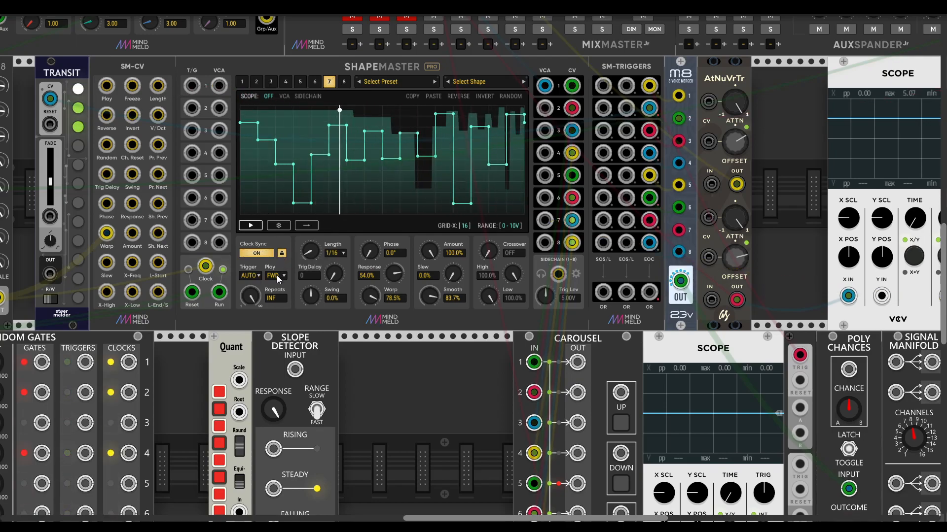
{"action": "left_click", "coordinate": [242, 81]}
{"action": "left_click", "coordinate": [247, 276]}
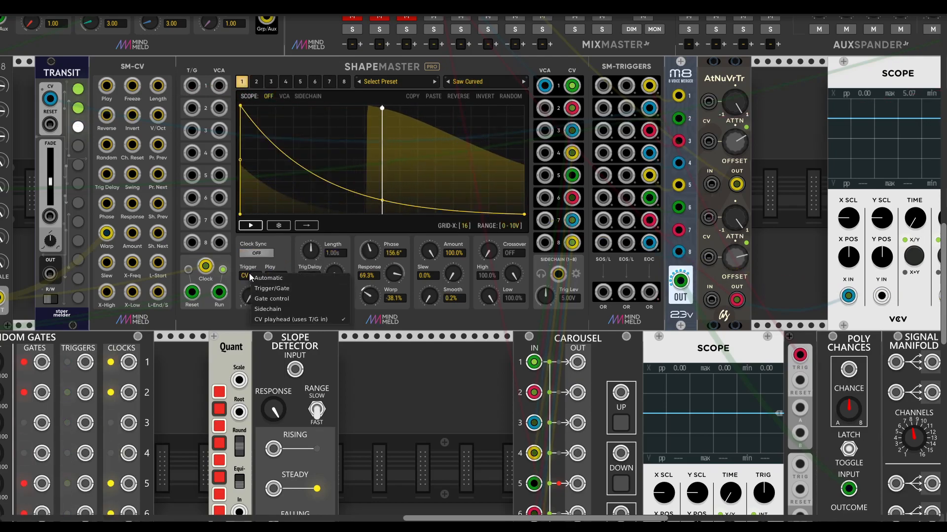
{"action": "left_click", "coordinate": [274, 319]}
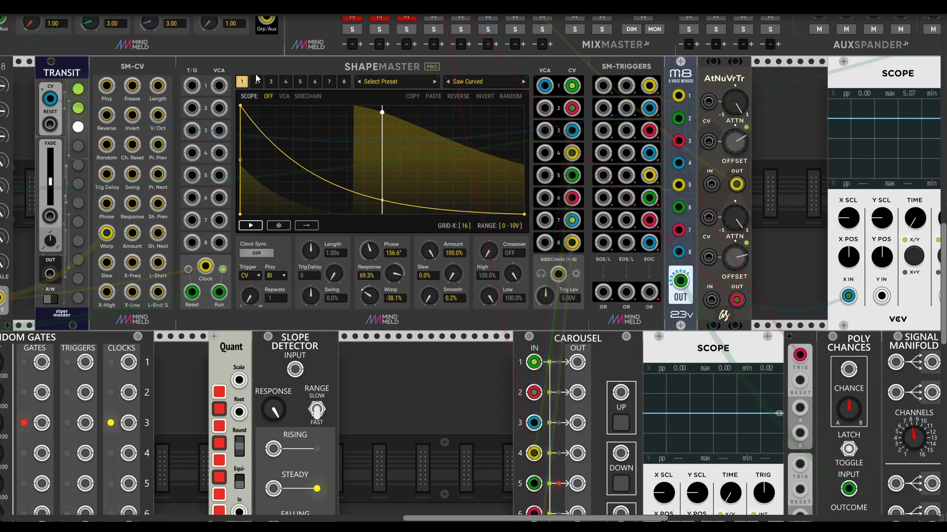
{"action": "double_click", "coordinate": [370, 297]}
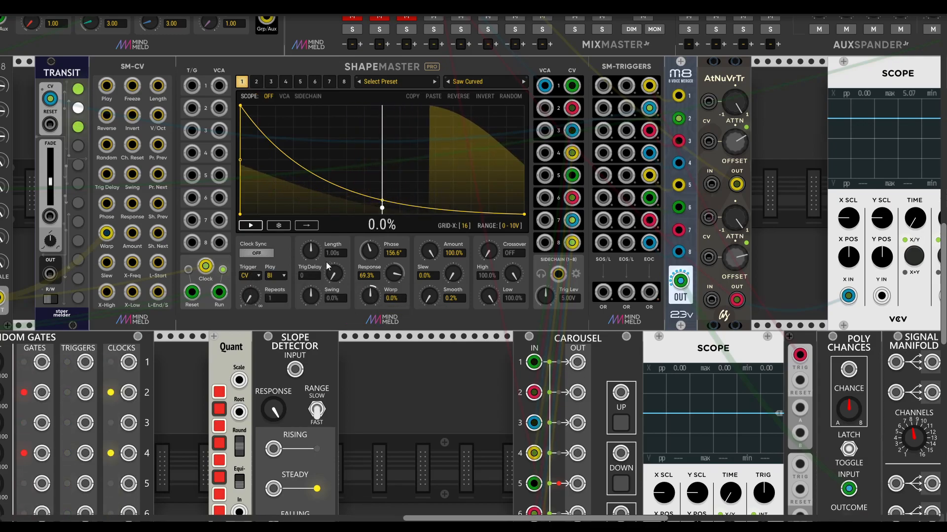
- Patch Carousel outputs 1 and 2 into ShapeMaster's T/G inputs 1 and 2
{"action": "left_click_drag", "start_coordinate": [191, 85], "coordinate": [577, 363]}
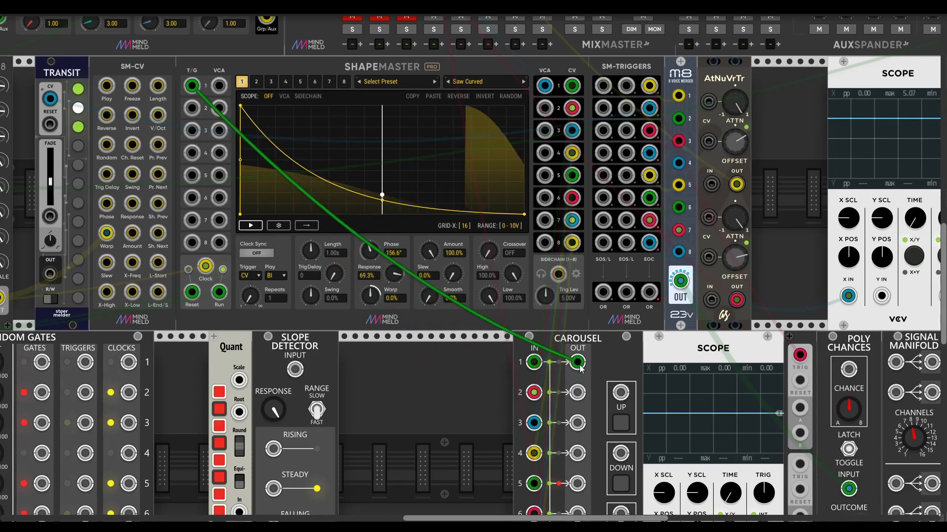
{"action": "left_click_drag", "start_coordinate": [338, 369], "coordinate": [555, 429]}
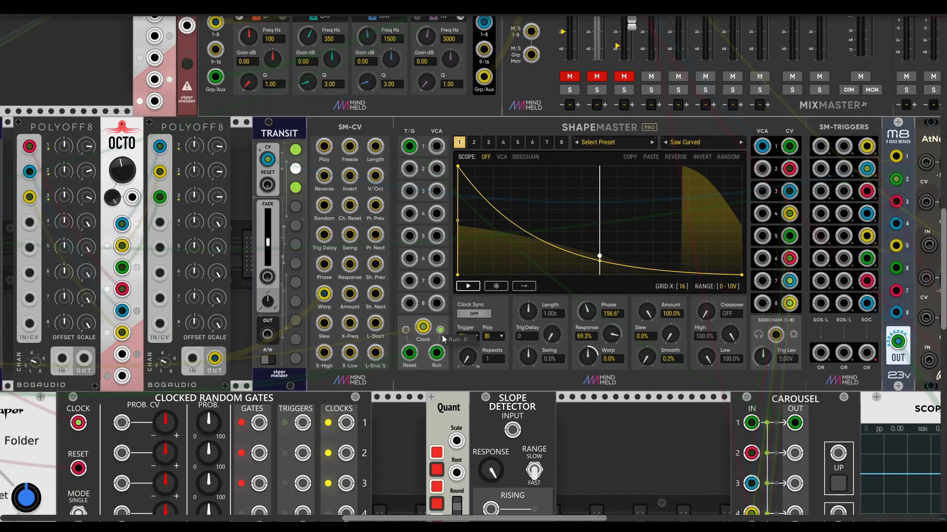
{"action": "left_click_drag", "start_coordinate": [608, 354], "coordinate": [481, 328]}
{"action": "left_click_drag", "start_coordinate": [615, 399], "coordinate": [253, 137]}
{"action": "scroll", "coordinate": [551, 389], "scroll_direction": "down", "scroll_amount": 1}
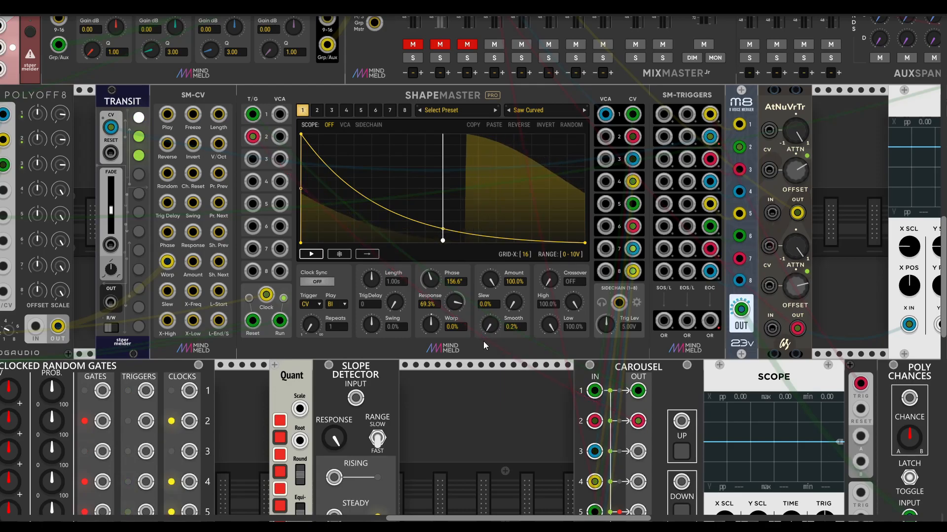
- Select ShapeMaster channel 2 and set its trigger mode to CV playhead
{"action": "left_click", "coordinate": [317, 110]}
{"action": "left_click", "coordinate": [318, 304]}
{"action": "left_click", "coordinate": [348, 348]}
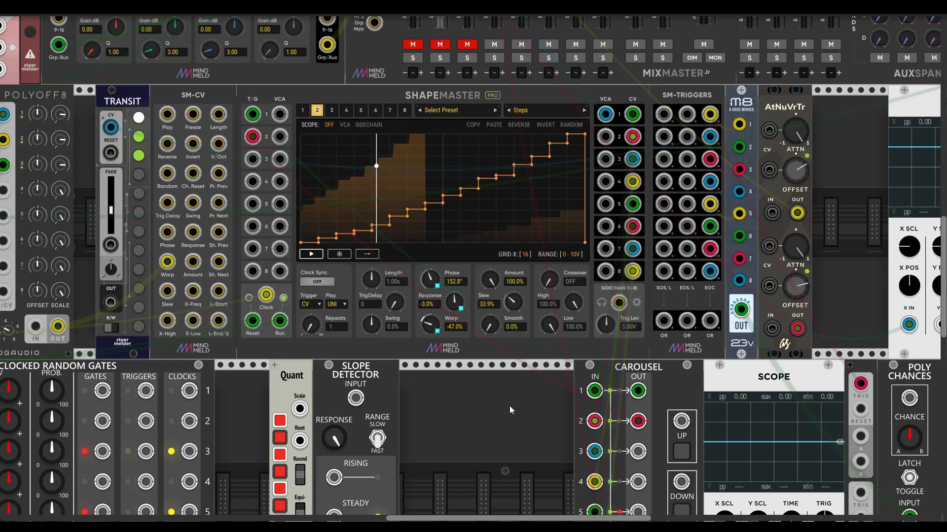
{"action": "left_click_drag", "start_coordinate": [458, 236], "coordinate": [384, 311]}
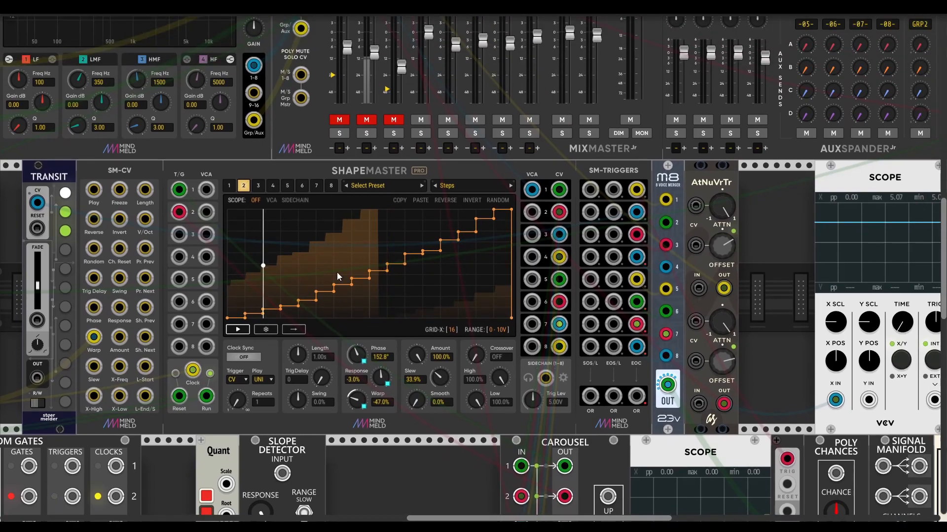
{"action": "scroll", "coordinate": [325, 289], "scroll_direction": "down", "scroll_amount": 3}
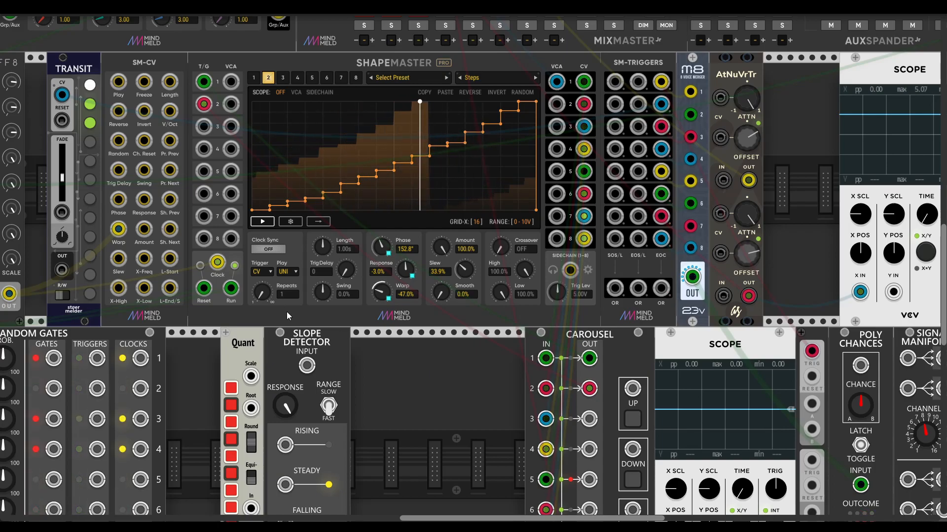
- Turn on clock sync for ShapeMaster channel 2
{"action": "left_click", "coordinate": [271, 249]}
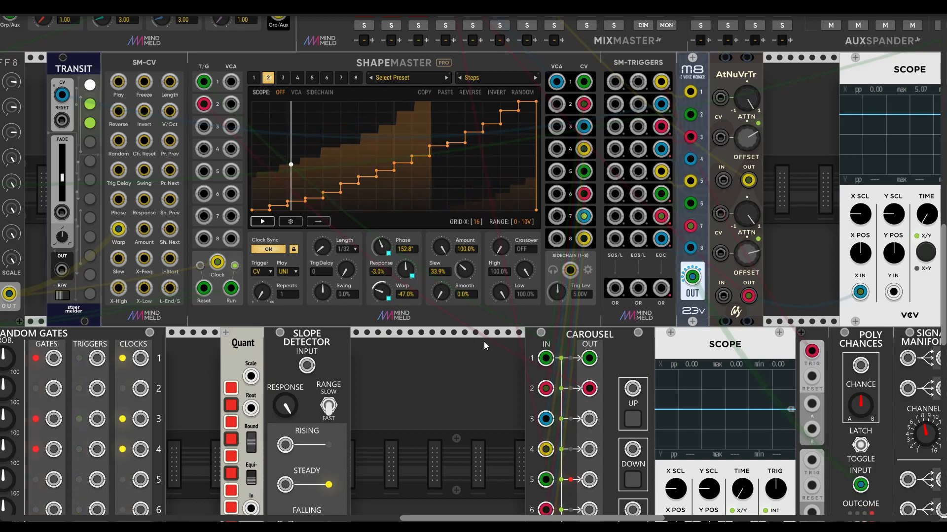
- Unplug Carousel from ShapeMaster's T/G inputs 1 and 2, and patch Quad Algorithmic Rhythm's lowest channel 1 output into T/G input 1
{"action": "scroll", "coordinate": [472, 355], "scroll_direction": "down", "scroll_amount": 2}
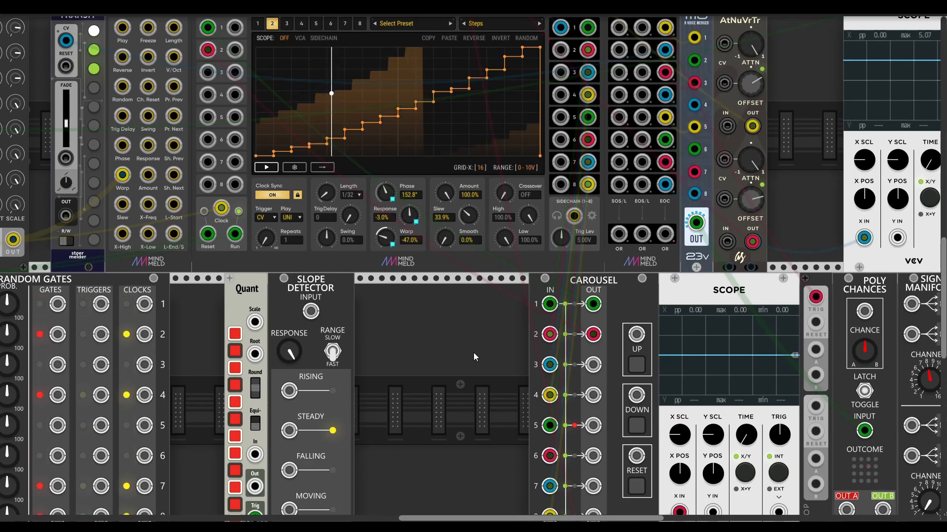
{"action": "scroll", "coordinate": [437, 364], "scroll_direction": "right", "scroll_amount": 3}
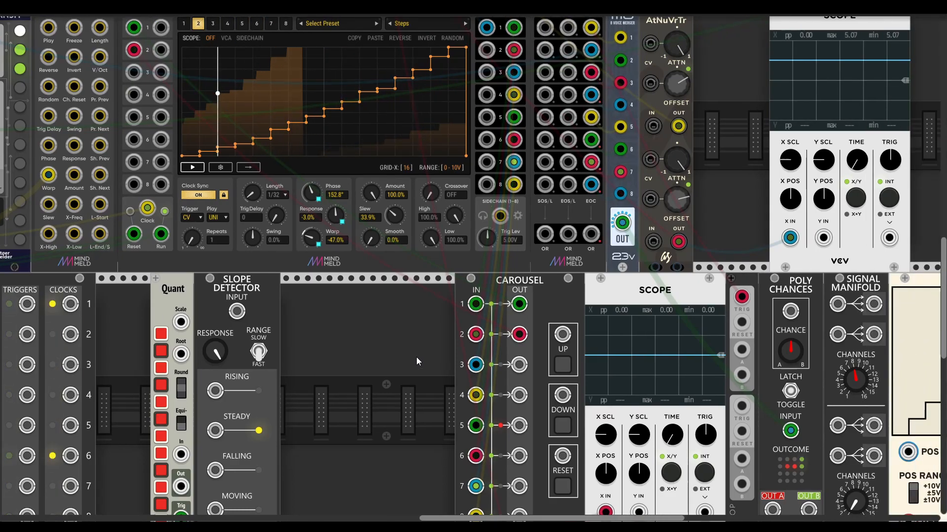
{"action": "scroll", "coordinate": [416, 357], "scroll_direction": "down", "scroll_amount": 2}
{"action": "scroll", "coordinate": [374, 384], "scroll_direction": "left", "scroll_amount": 5}
{"action": "scroll", "coordinate": [375, 383], "scroll_direction": "down", "scroll_amount": 2}
{"action": "scroll", "coordinate": [442, 348], "scroll_direction": "down", "scroll_amount": 2}
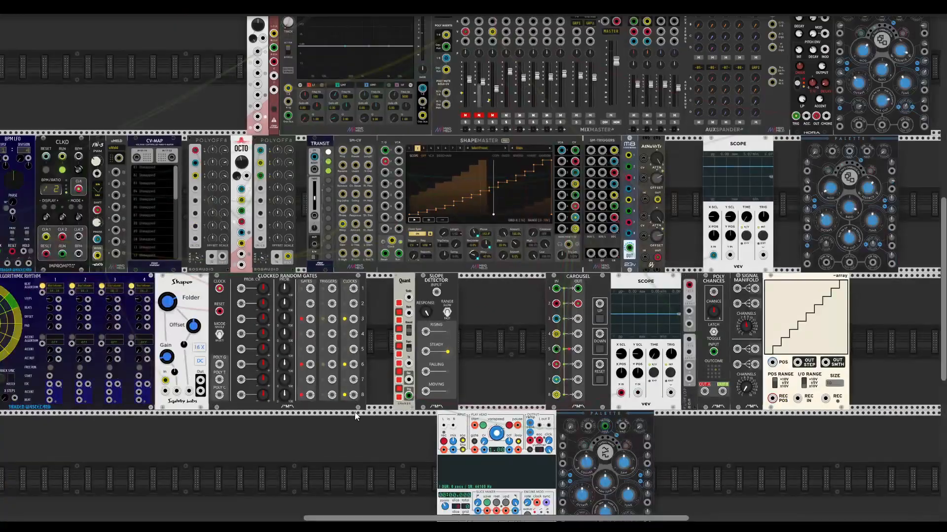
{"action": "scroll", "coordinate": [365, 413], "scroll_direction": "left", "scroll_amount": 5}
{"action": "scroll", "coordinate": [364, 413], "scroll_direction": "right", "scroll_amount": 5}
{"action": "scroll", "coordinate": [364, 413], "scroll_direction": "up", "scroll_amount": 1}
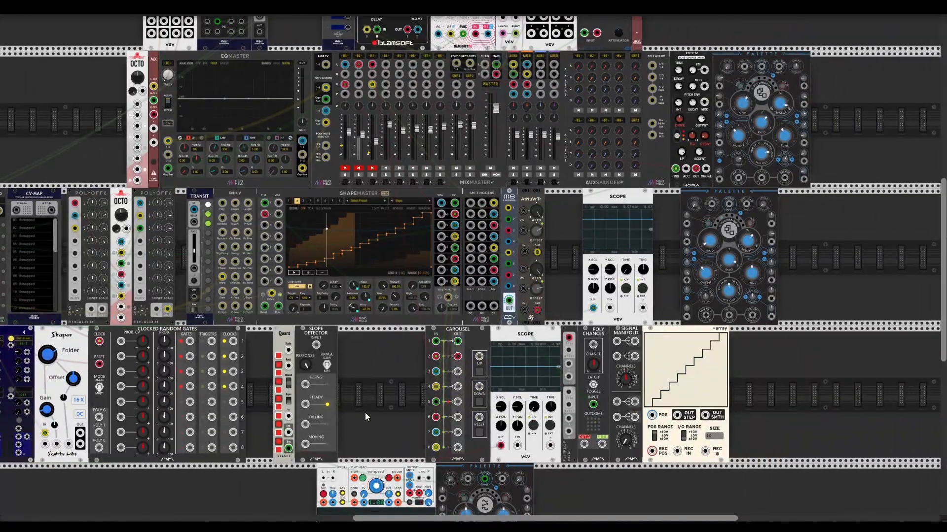
{"action": "scroll", "coordinate": [390, 387], "scroll_direction": "left", "scroll_amount": 5}
{"action": "scroll", "coordinate": [389, 387], "scroll_direction": "down", "scroll_amount": 1}
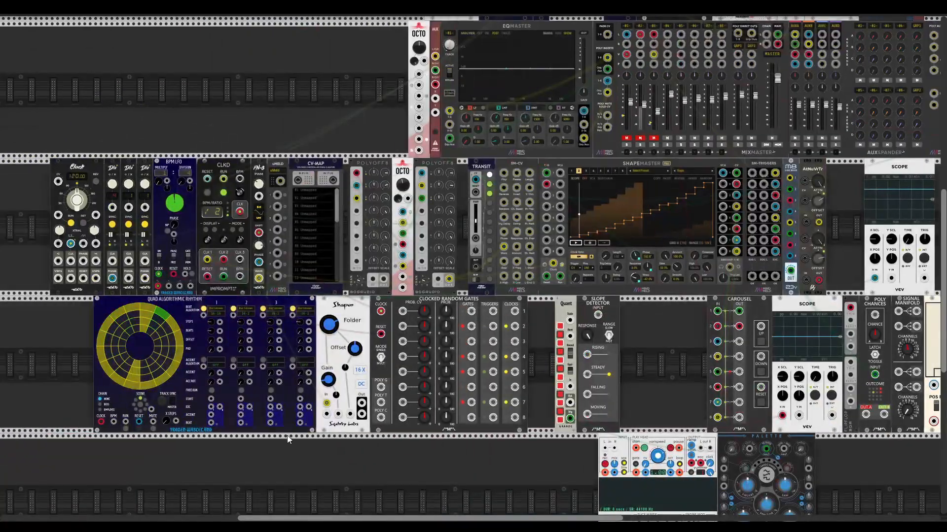
{"action": "right_click", "coordinate": [546, 174]}
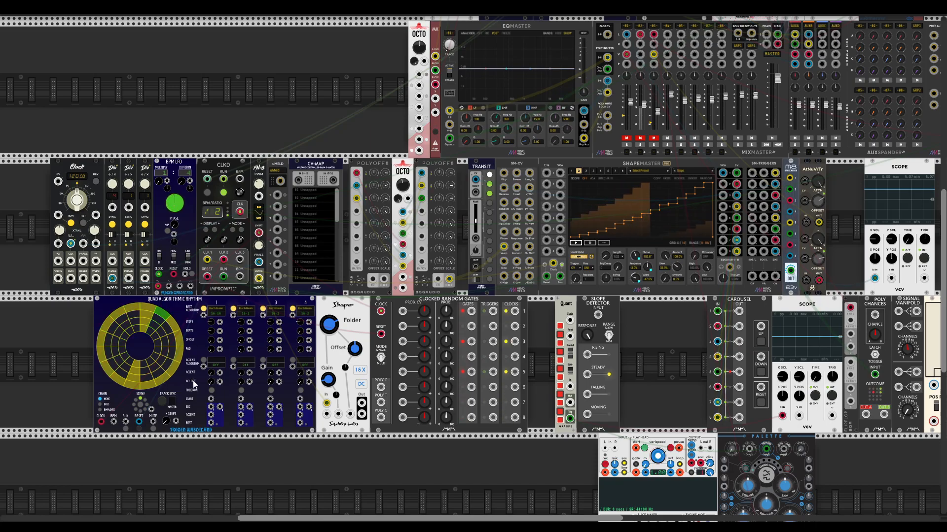
{"action": "left_click_drag", "start_coordinate": [211, 423], "coordinate": [547, 173]}
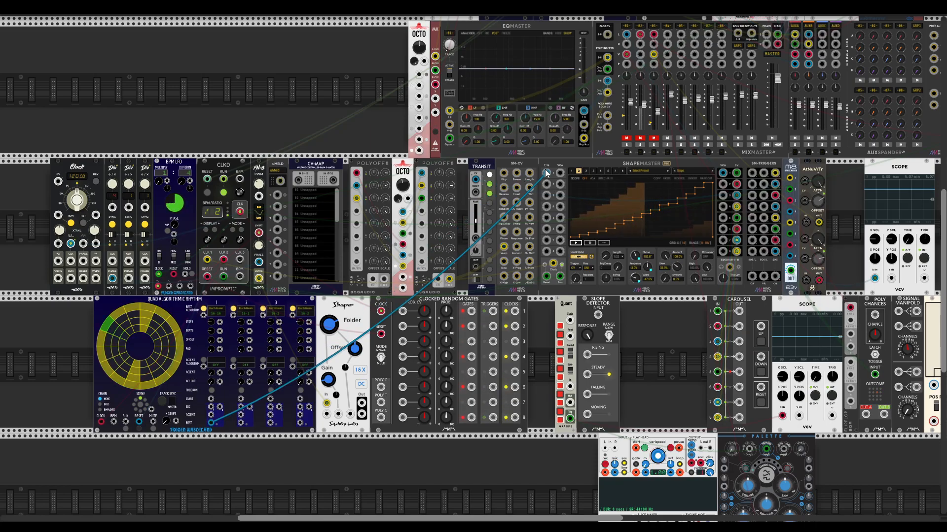
- Initialize ShapeMaster so its channels return to default settings with the plain triangle shape
{"action": "left_click", "coordinate": [576, 268]}
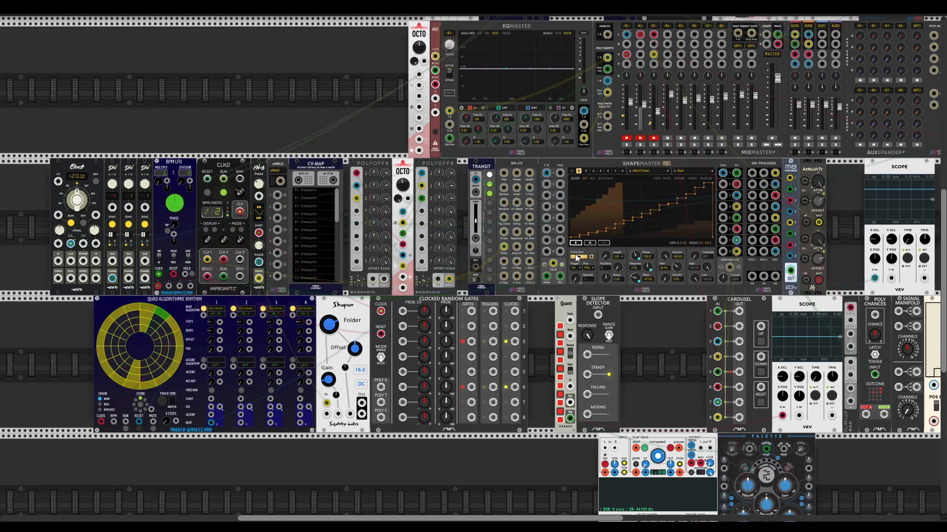
{"action": "left_click", "coordinate": [573, 172]}
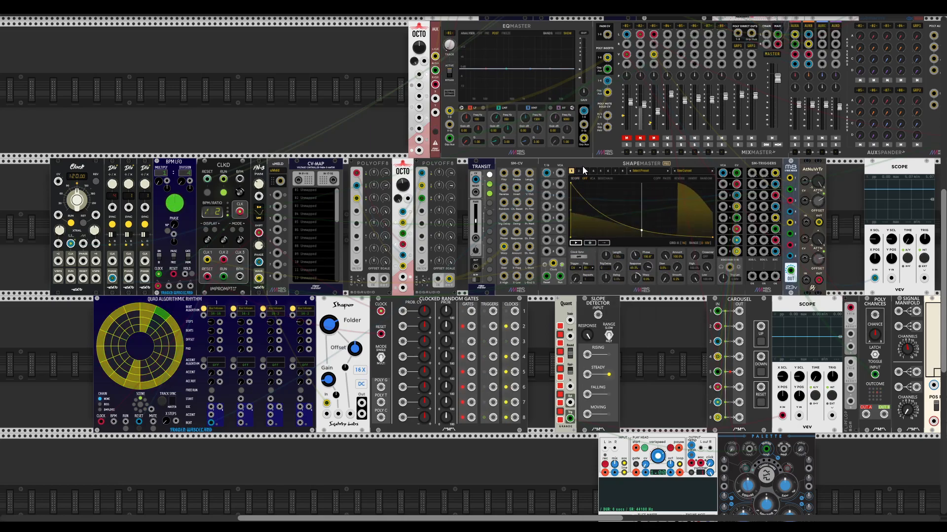
{"action": "left_click", "coordinate": [582, 168]}
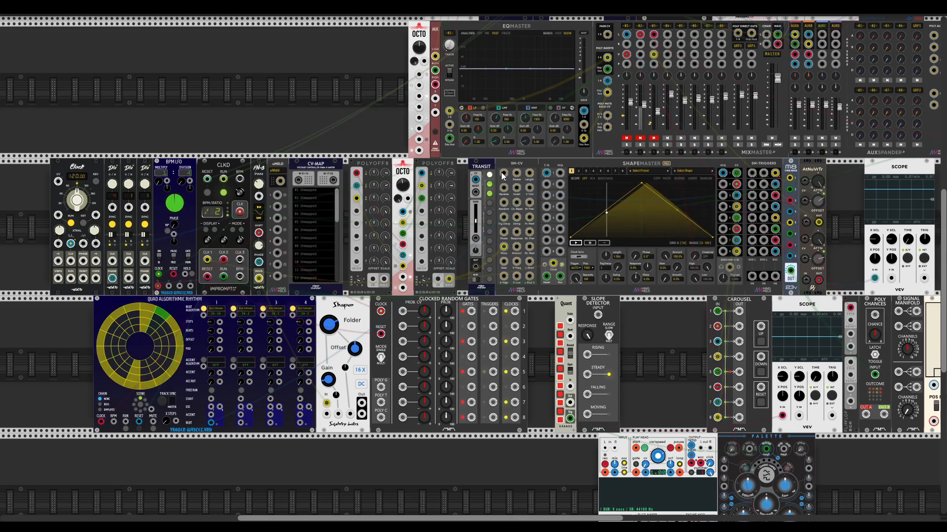
- Delete the Transit module and unplug the PolyOffset cable from the SM-CV Warp input
{"action": "right_click", "coordinate": [484, 166]}
{"action": "left_click", "coordinate": [508, 255]}
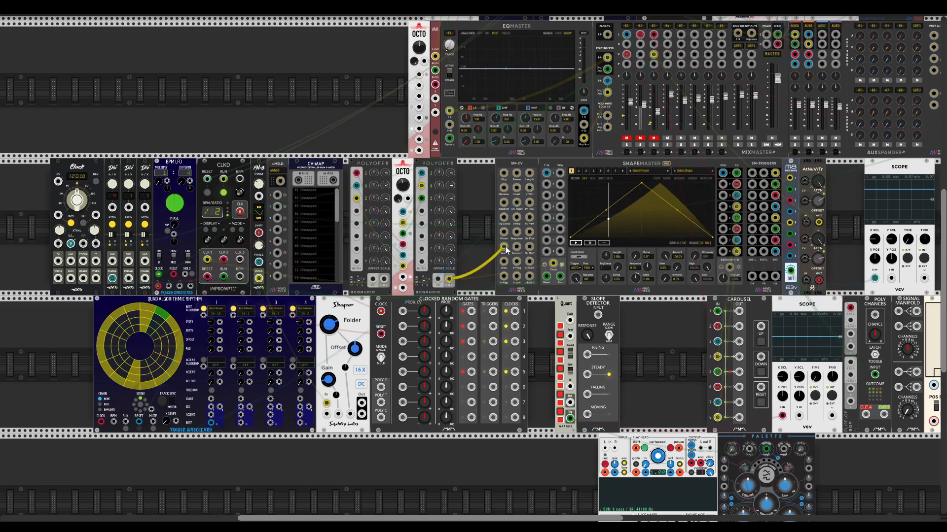
{"action": "left_click_drag", "start_coordinate": [503, 247], "coordinate": [501, 215]}
{"action": "left_click_drag", "start_coordinate": [607, 268], "coordinate": [553, 279]}
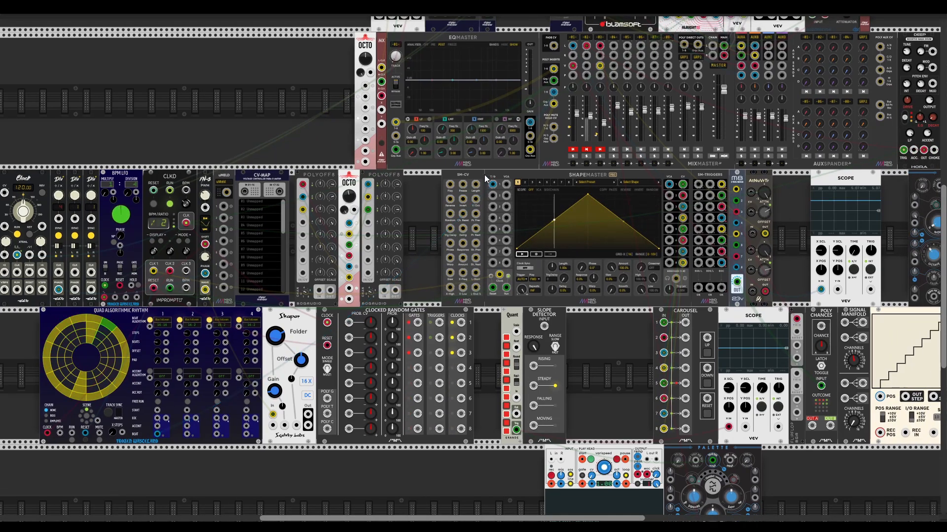
- Patch Quad Algorithmic Rhythm channels 2 to 4 into ShapeMaster's T/G inputs 2 to 4, and set ShapeMaster channels 1 and 2 to Trigger/Gate mode
{"action": "left_click_drag", "start_coordinate": [492, 196], "coordinate": [247, 435]}
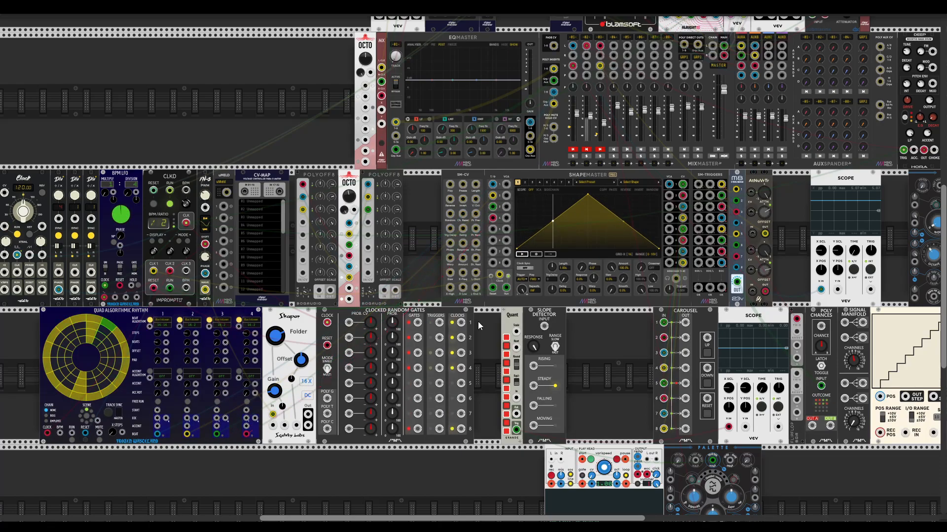
{"action": "left_click", "coordinate": [522, 279]}
{"action": "left_click", "coordinate": [548, 299]}
{"action": "left_click", "coordinate": [524, 182]}
{"action": "left_click", "coordinate": [522, 279]}
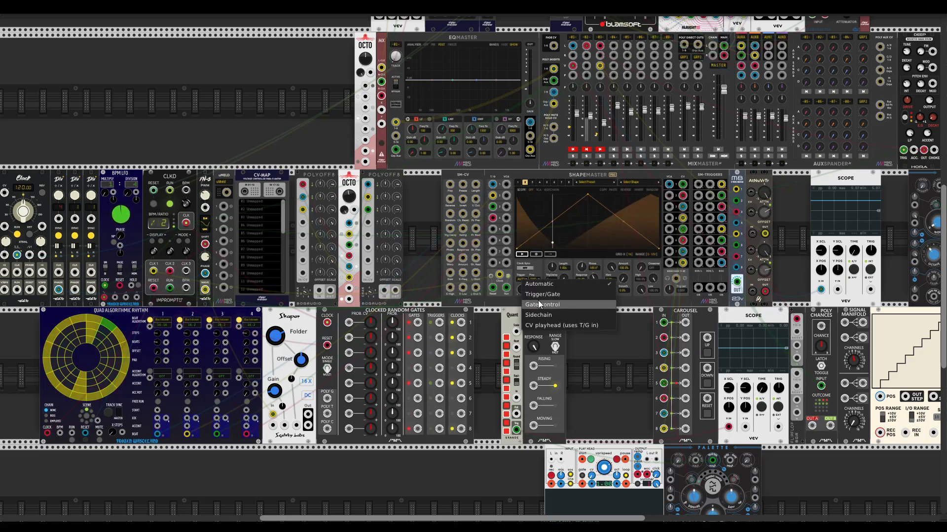
{"action": "left_click", "coordinate": [537, 296]}
- Move ShapeMaster channel 1's triangle peak to the start of the shape, and turn on clock sync for channels 1 and 2
{"action": "left_click", "coordinate": [518, 182]}
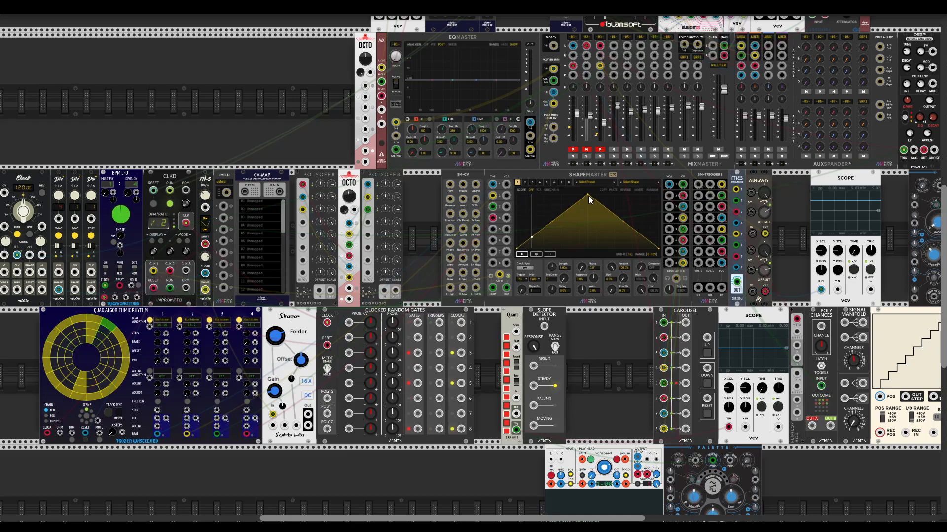
{"action": "left_click_drag", "start_coordinate": [586, 195], "coordinate": [497, 195]}
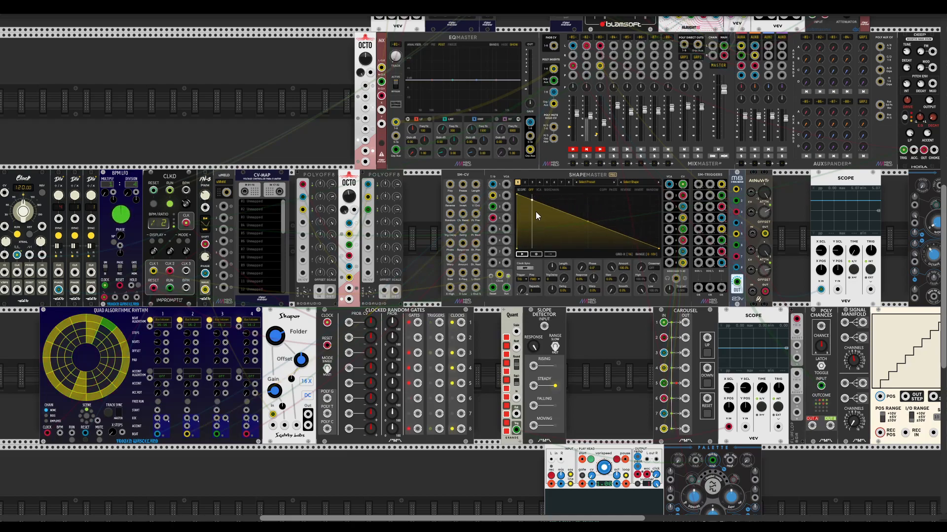
{"action": "left_click", "coordinate": [526, 182]}
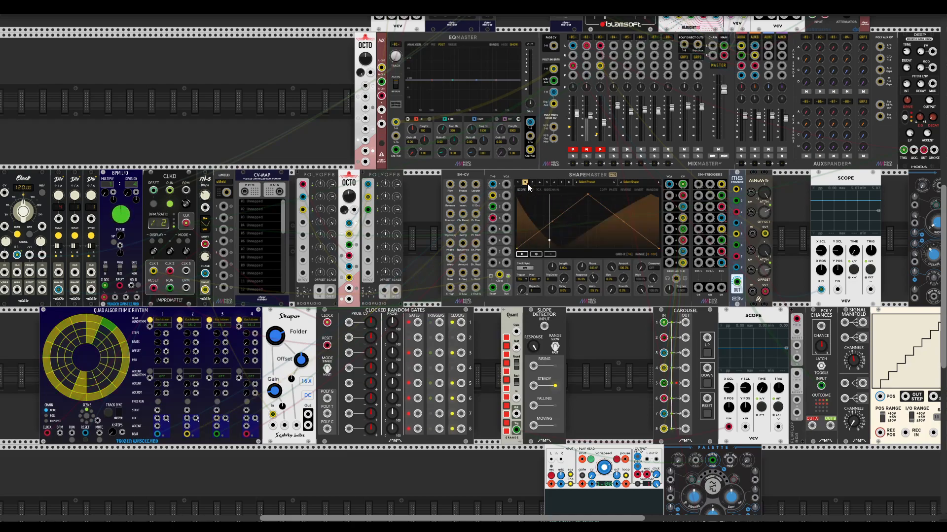
{"action": "left_click", "coordinate": [524, 269]}
{"action": "left_click", "coordinate": [518, 182]}
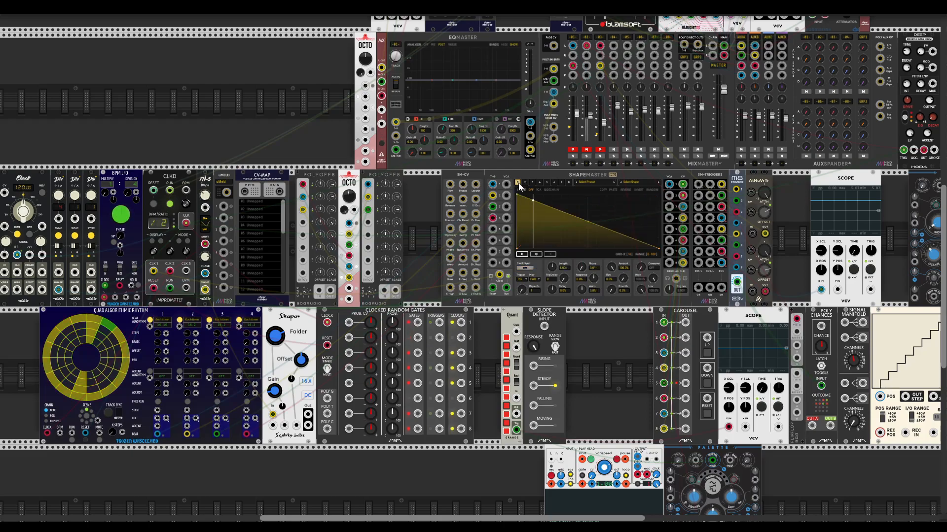
{"action": "left_click", "coordinate": [527, 268]}
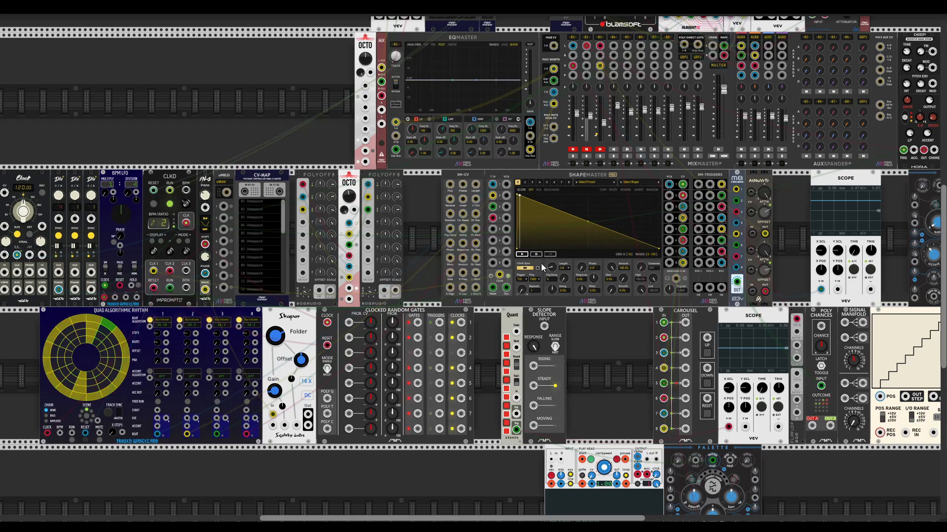
- Select ShapeMaster channel 2 and move its triangle peak to the start to form a falling ramp
{"action": "left_click", "coordinate": [525, 182]}
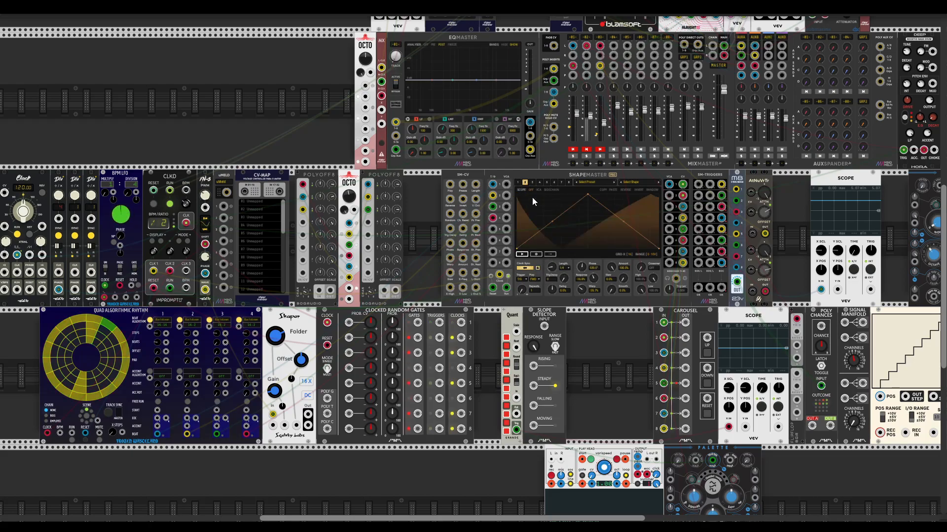
{"action": "left_click_drag", "start_coordinate": [588, 197], "coordinate": [501, 194]}
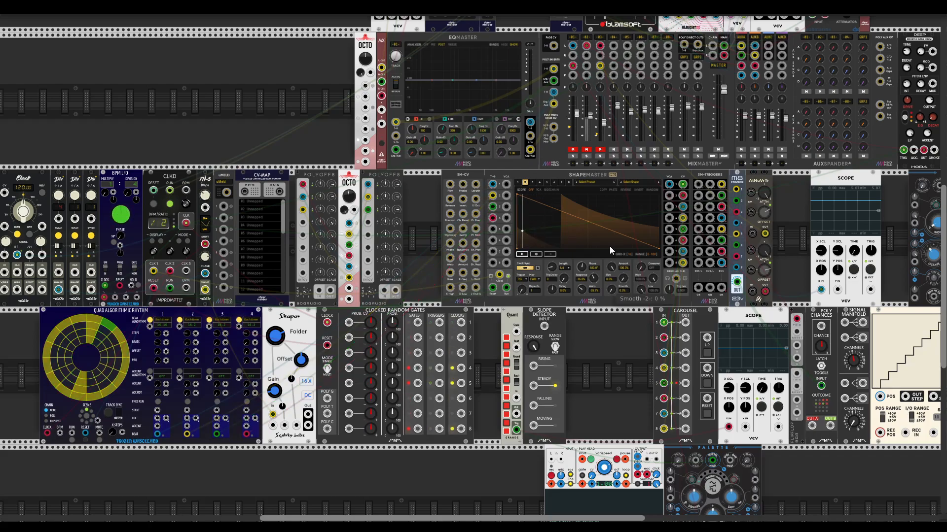
- Unplug the existing cable from MixMaster's channel 1 input and add a Palette module beside Octo in the EQMaster row
{"action": "left_click_drag", "start_coordinate": [669, 184], "coordinate": [572, 45]}
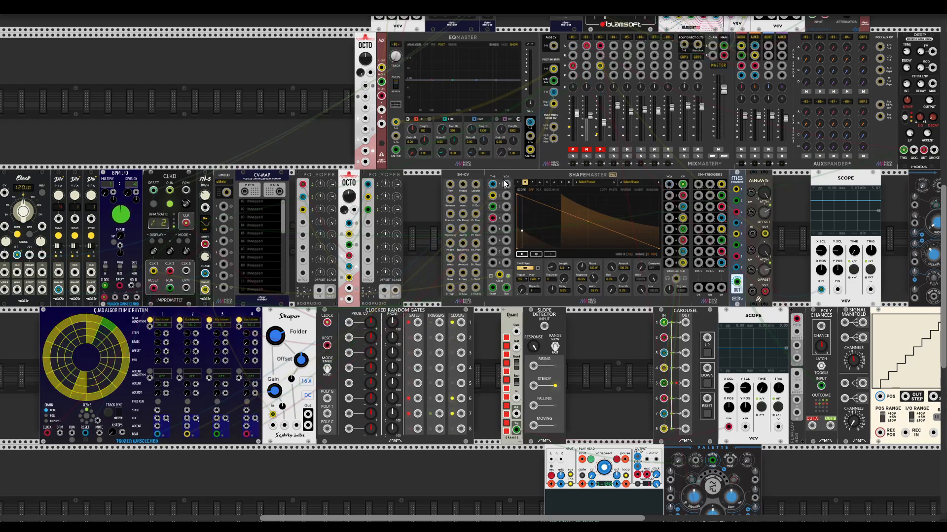
{"action": "right_click", "coordinate": [267, 99]}
{"action": "left_click_drag", "start_coordinate": [268, 99], "coordinate": [313, 111]}
- Patch Palette through ShapeMaster's VCA channel 1 into MixMaster channel 1, and unmute that mixer channel
{"action": "left_click_drag", "start_coordinate": [306, 159], "coordinate": [506, 193]}
{"action": "left_click_drag", "start_coordinate": [573, 46], "coordinate": [669, 185]}
{"action": "left_click", "coordinate": [572, 149]}
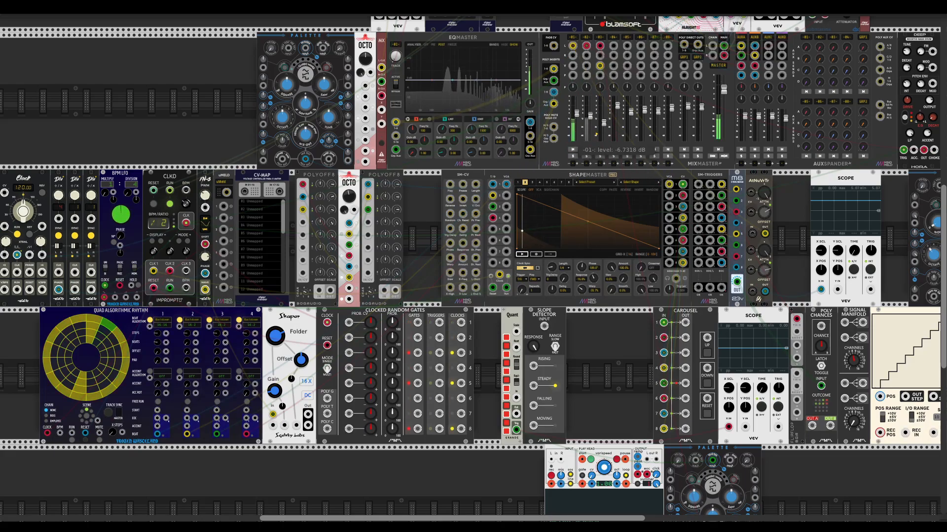
- Bend ShapeMaster channel 1's ramp into a steep decay curve and place its peak slightly after the start
{"action": "left_click", "coordinate": [519, 182]}
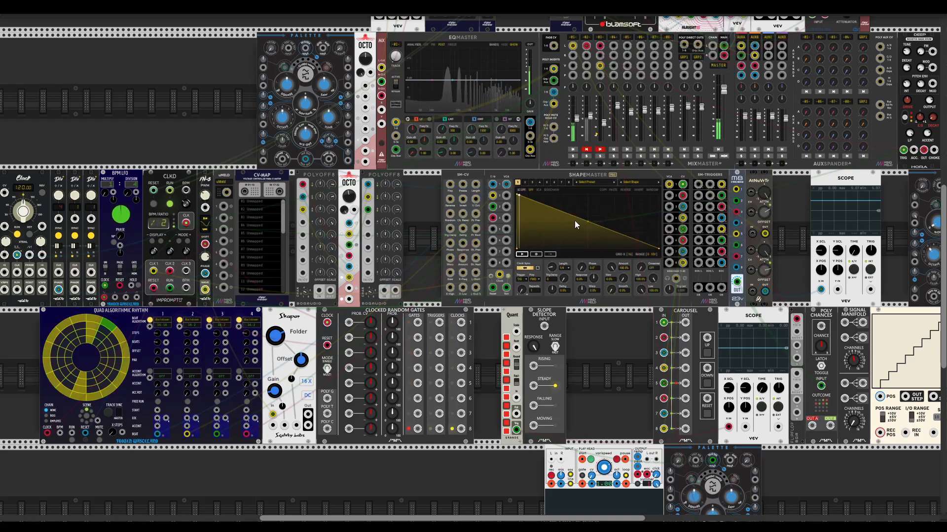
{"action": "left_click_drag", "start_coordinate": [588, 223], "coordinate": [522, 194]}
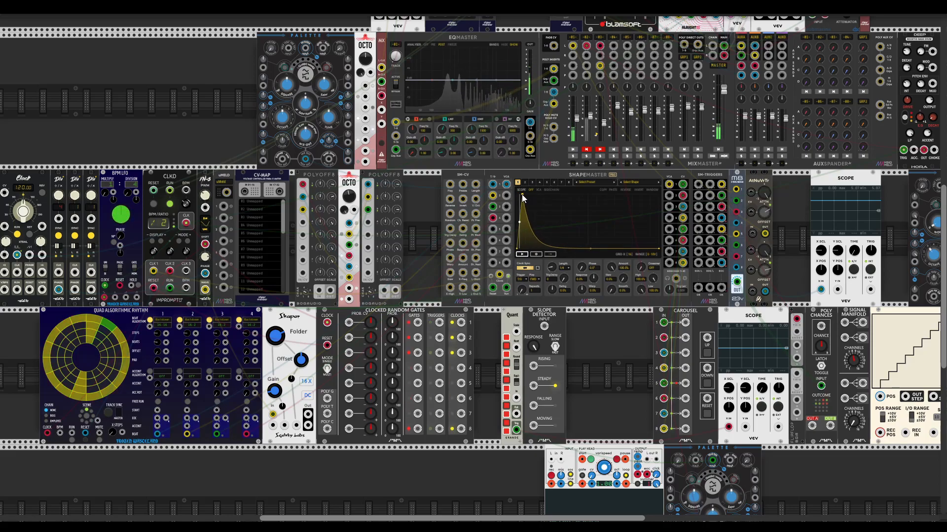
{"action": "left_click_drag", "start_coordinate": [523, 195], "coordinate": [526, 195]}
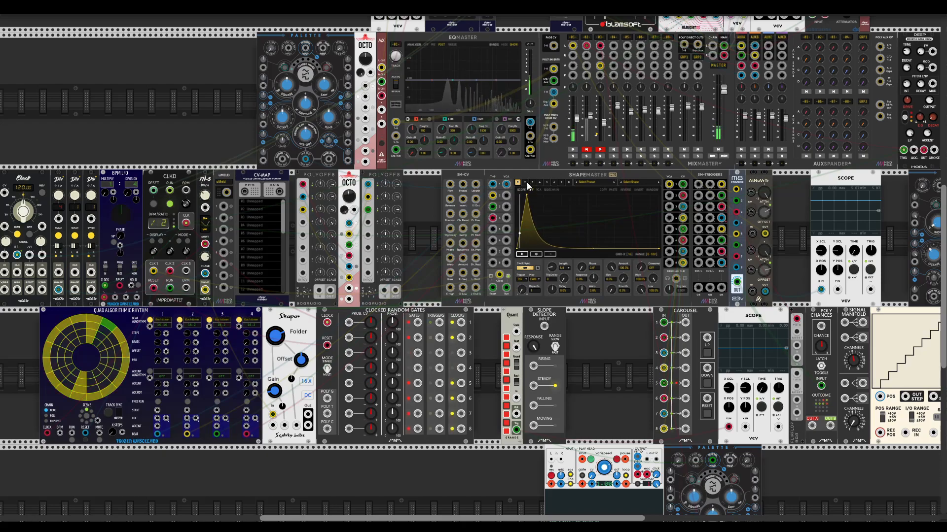
- Duplicate Palette, patch the copy through ShapeMaster's VCA channel 2 into an unmuted MixMaster channel 2, and adjust the copy's sound
{"action": "left_click", "coordinate": [525, 182]}
{"action": "key", "text": "ctrl+d"}
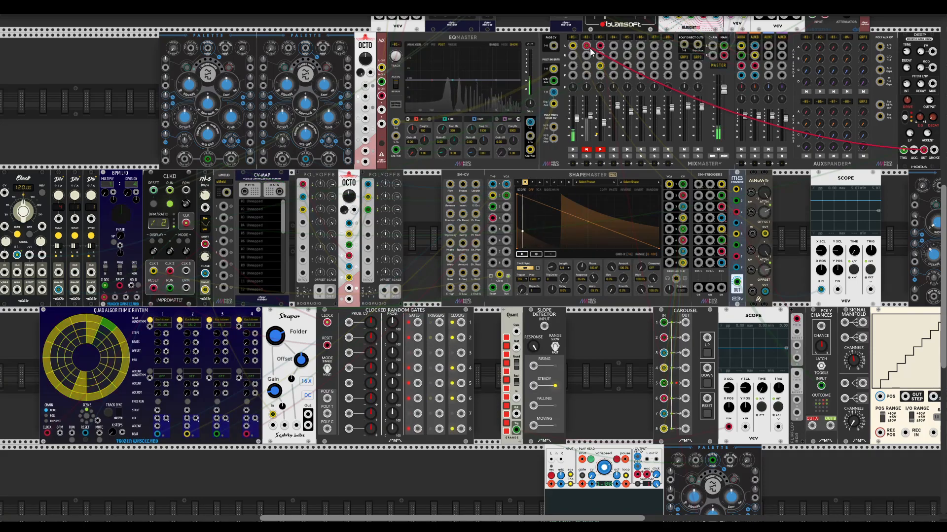
{"action": "left_click_drag", "start_coordinate": [923, 150], "coordinate": [669, 196]}
{"action": "left_click", "coordinate": [586, 149]}
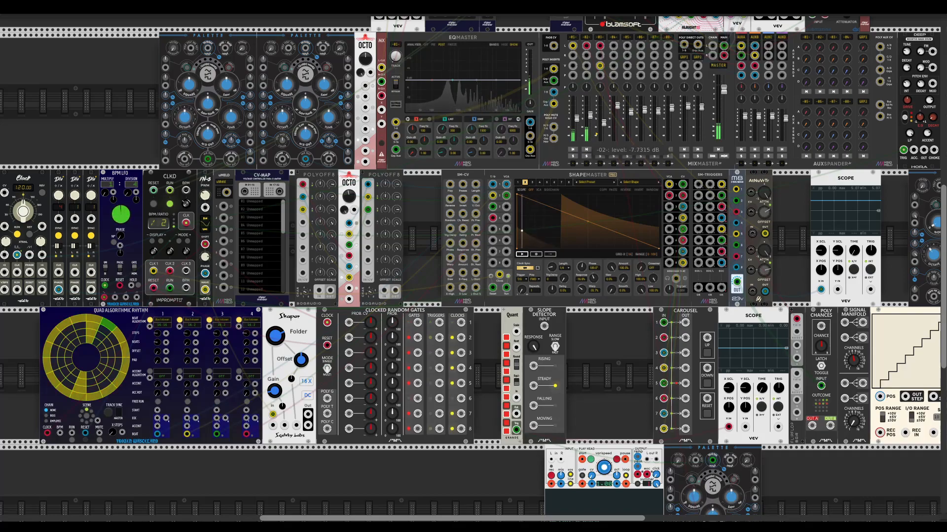
{"action": "left_click_drag", "start_coordinate": [197, 88], "coordinate": [192, 148]}
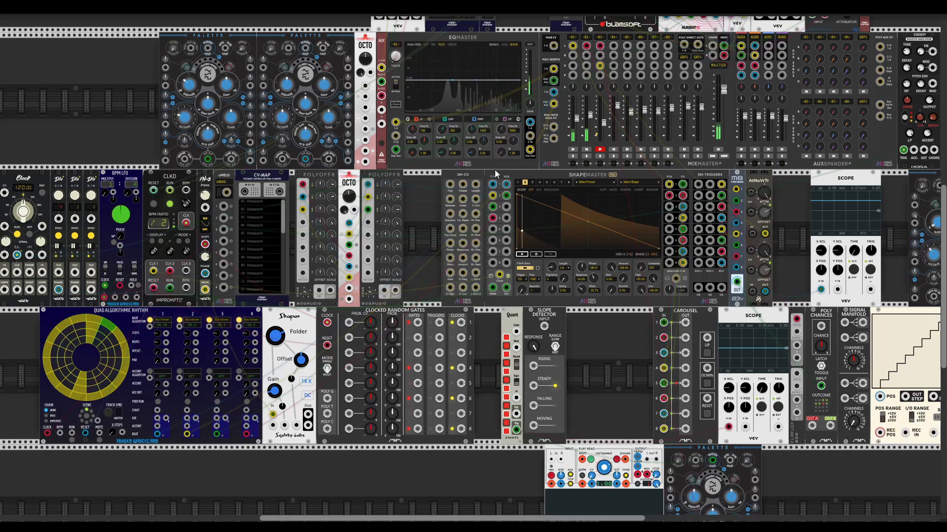
- Set ShapeMaster channel 2's Phase to 285.1 degrees and Warp to -29.7%, and rebalance the MixMaster channel 1 and 2 levels
{"action": "left_click_drag", "start_coordinate": [594, 279], "coordinate": [582, 193]}
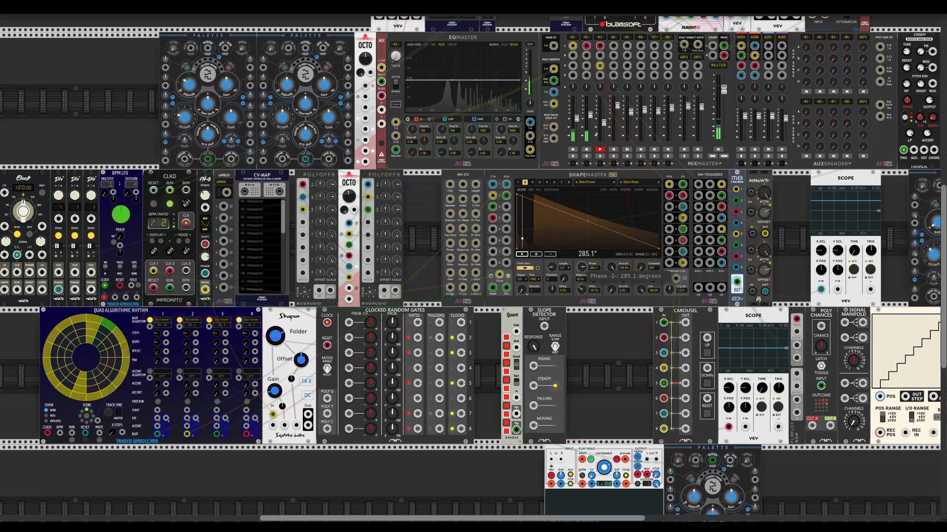
{"action": "left_click_drag", "start_coordinate": [590, 114], "coordinate": [576, 116]}
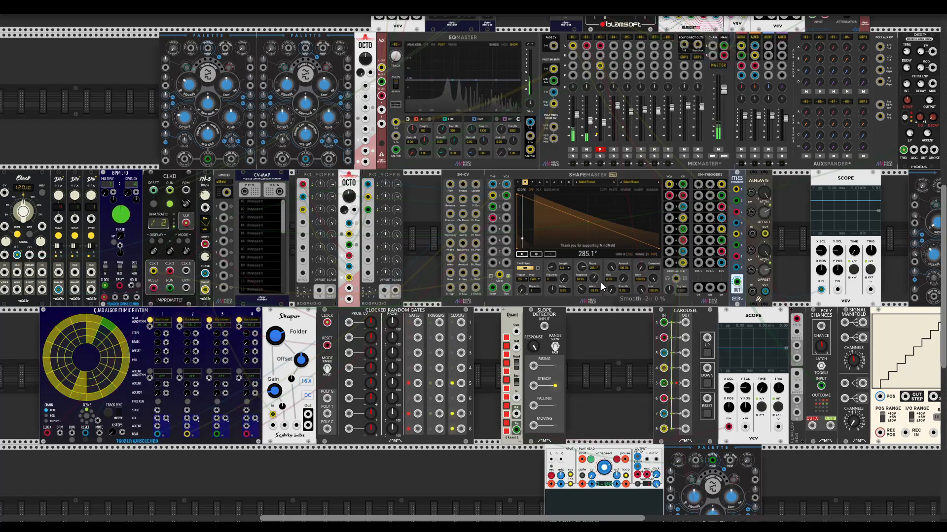
{"action": "mouse_move", "coordinate": [581, 290]}
{"action": "left_mouse_down"}
{"action": "mouse_move", "coordinate": [582, 310]}
{"action": "mouse_move", "coordinate": [593, 301]}
{"action": "mouse_move", "coordinate": [593, 310]}
{"action": "mouse_move", "coordinate": [582, 278]}
{"action": "left_mouse_up"}
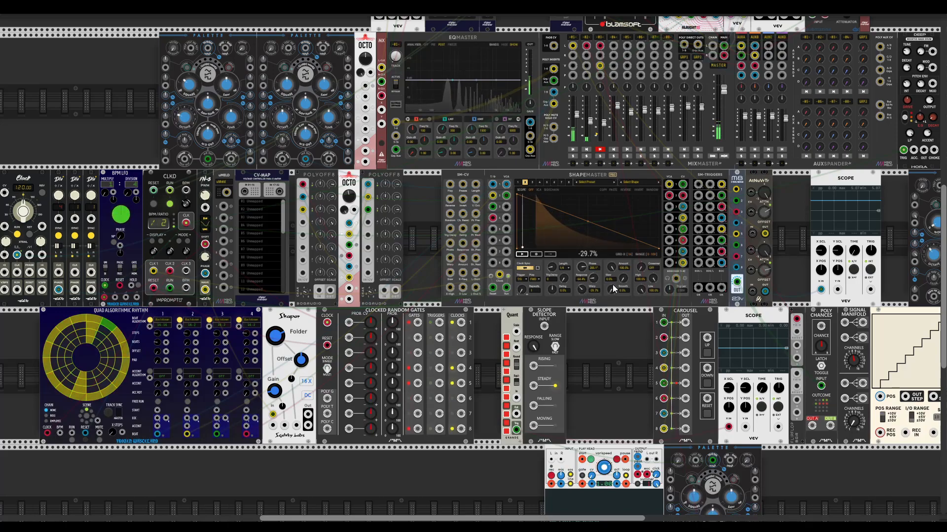
{"action": "left_click_drag", "start_coordinate": [589, 120], "coordinate": [579, 123]}
{"action": "left_click", "coordinate": [599, 149]}
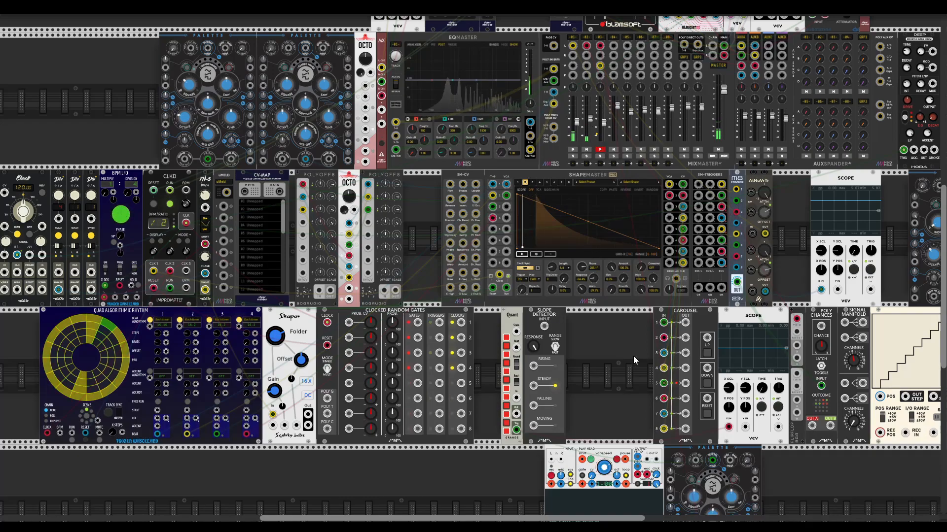
{"action": "scroll", "coordinate": [611, 340], "scroll_direction": "left", "scroll_amount": 2}
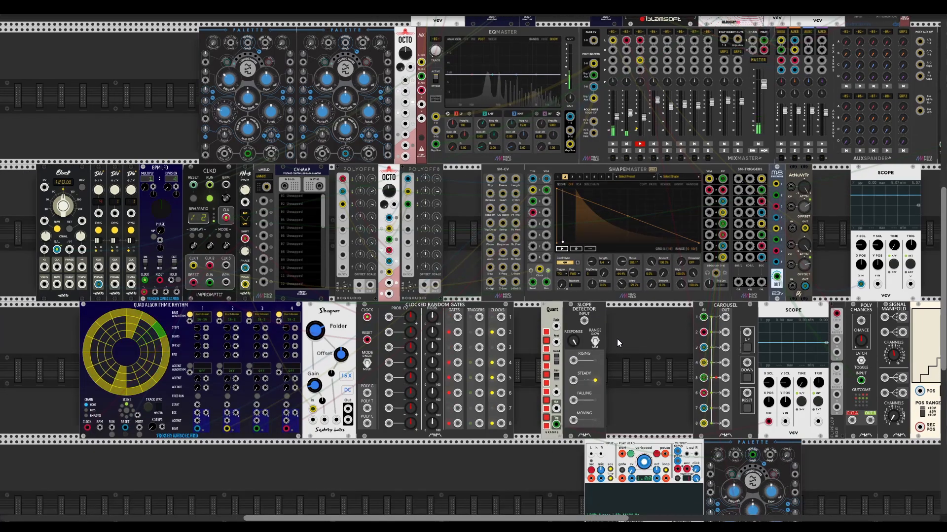
{"action": "scroll", "coordinate": [612, 339], "scroll_direction": "right", "scroll_amount": 8}
{"action": "scroll", "coordinate": [616, 341], "scroll_direction": "up", "scroll_amount": 3}
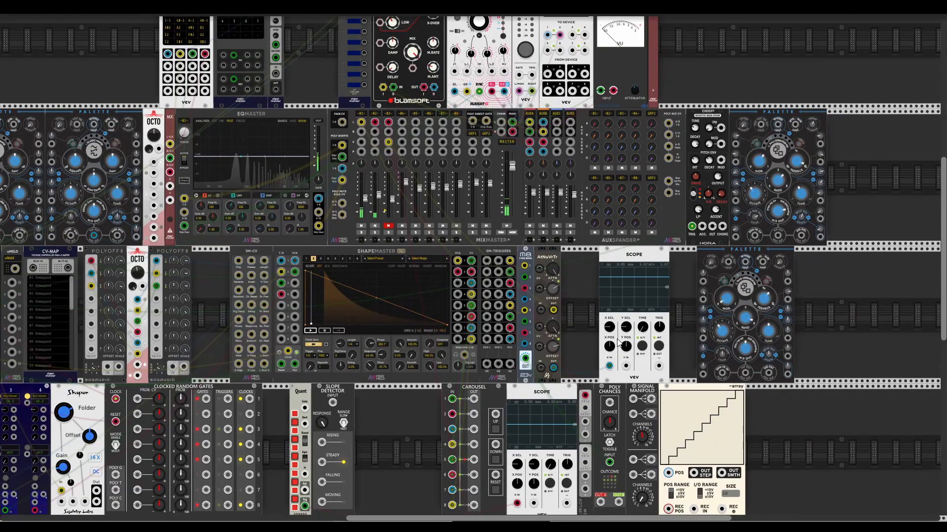